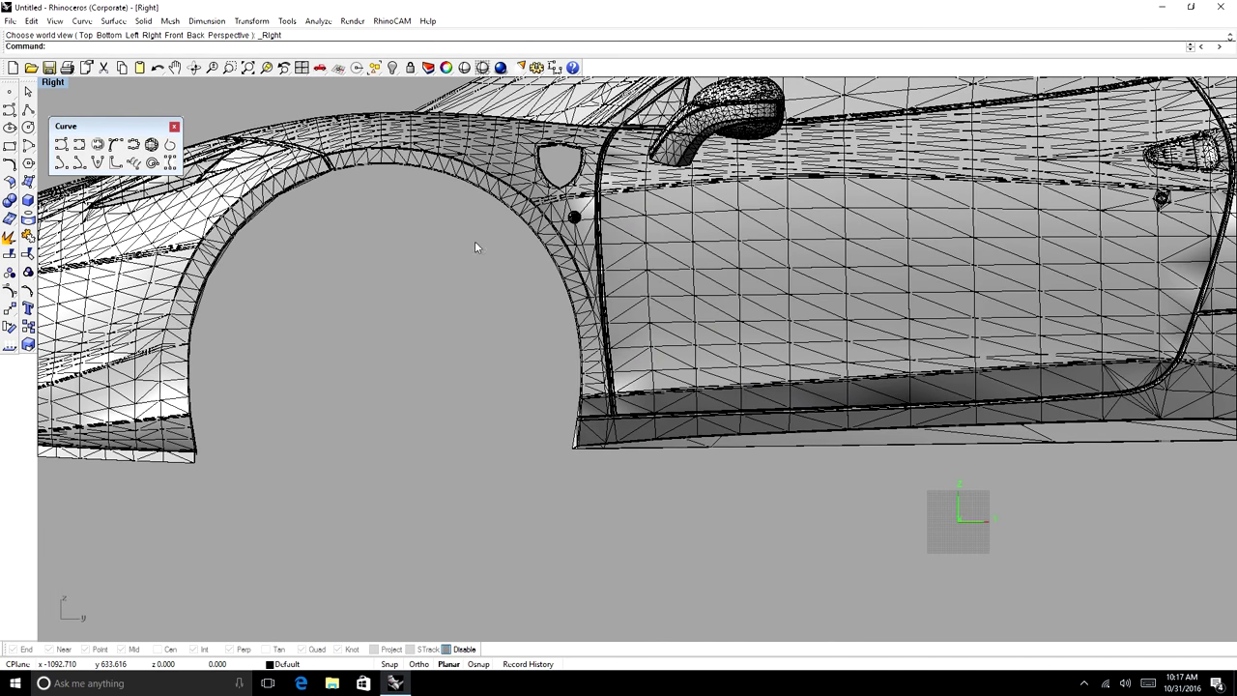
- Draw a circle inside the front wheel arch and move it so its top meets the arch edge
{"action": "scroll", "coordinate": [476, 245], "scroll_direction": "down", "scroll_amount": 3}
{"action": "scroll", "coordinate": [485, 266], "scroll_direction": "up", "scroll_amount": 3}
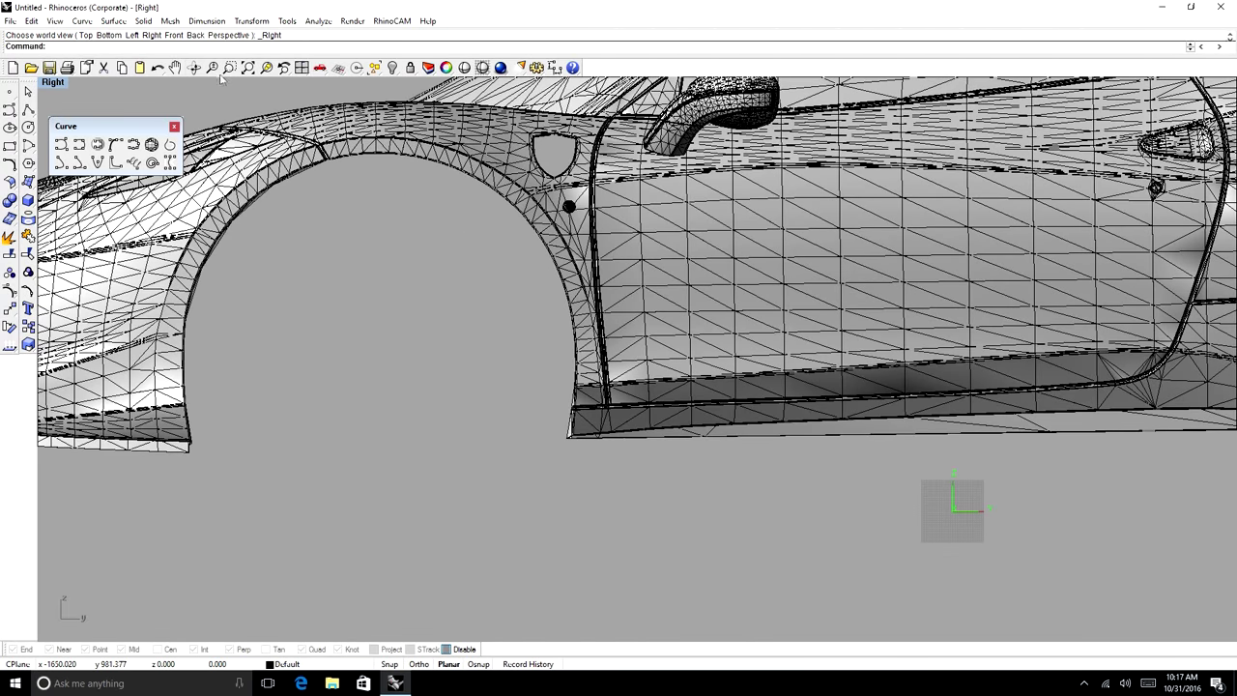
{"action": "left_click", "coordinate": [193, 67]}
{"action": "left_click_drag", "start_coordinate": [499, 183], "coordinate": [529, 243]}
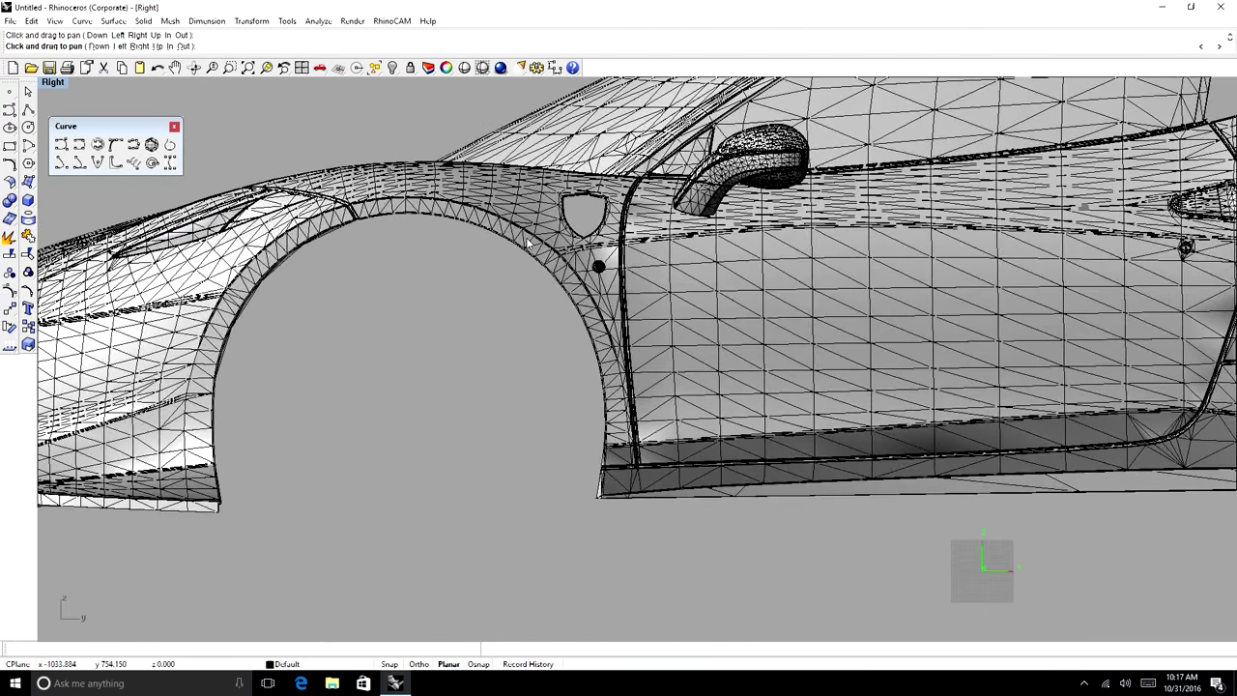
{"action": "left_click", "coordinate": [9, 126]}
{"action": "left_click", "coordinate": [406, 377]}
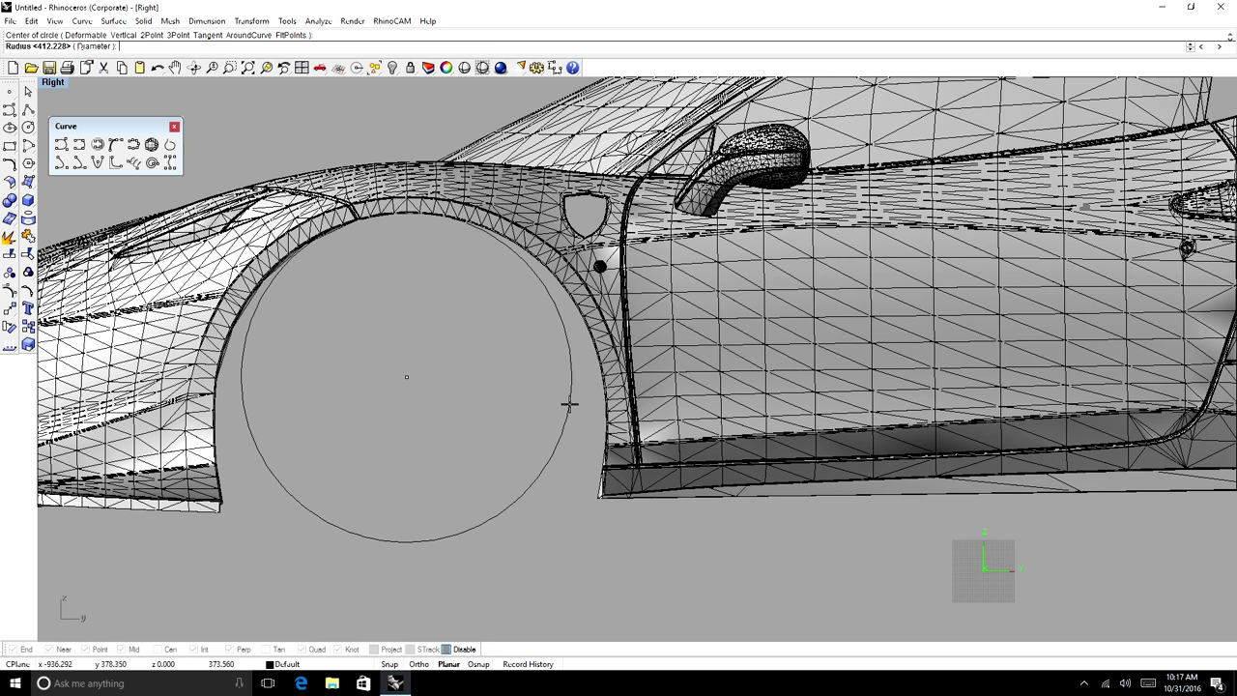
{"action": "left_click", "coordinate": [578, 406]}
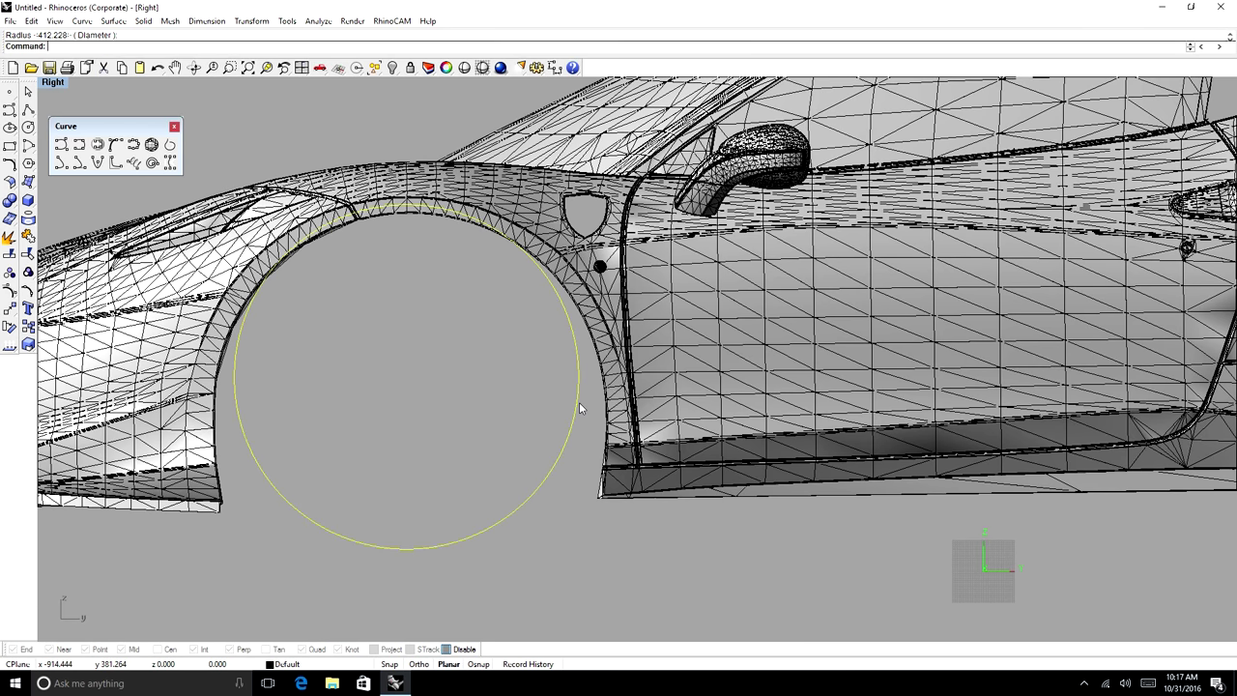
{"action": "left_click_drag", "start_coordinate": [579, 402], "coordinate": [584, 410]}
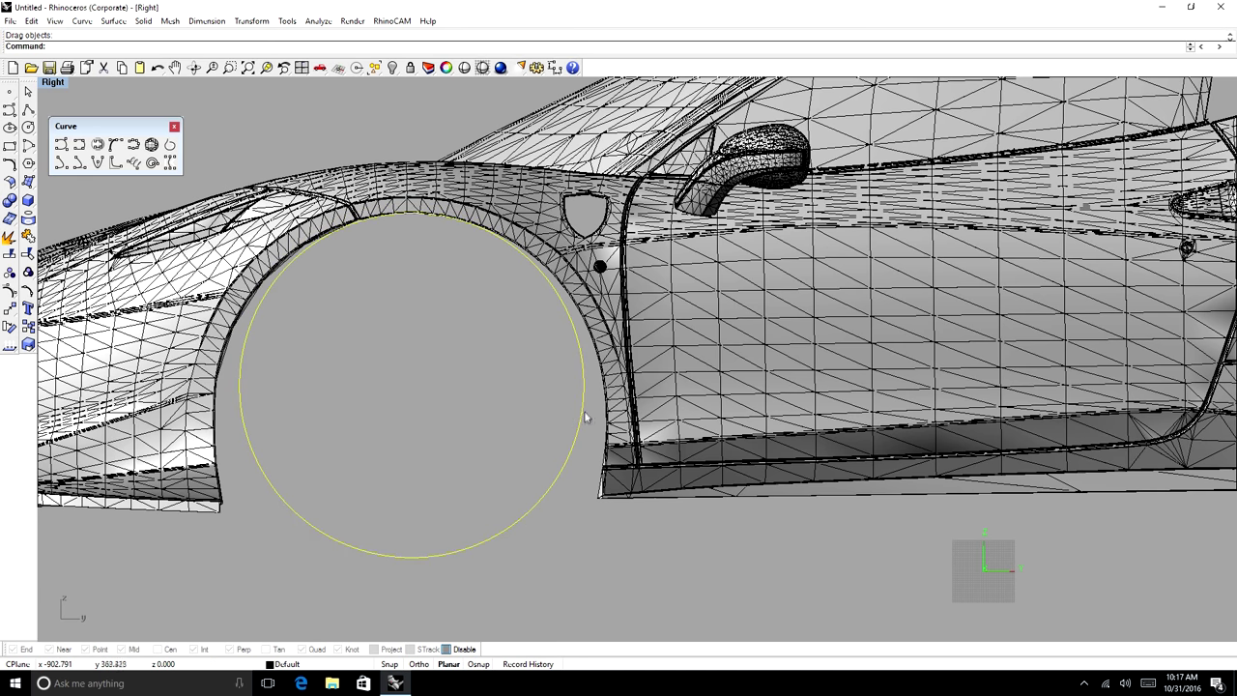
- Stretch the circle horizontally with Scale 1-D to the wheel arch's width and reposition it inside the opening
{"action": "left_click", "coordinate": [251, 20]}
{"action": "mouse_move", "coordinate": [231, 97]}
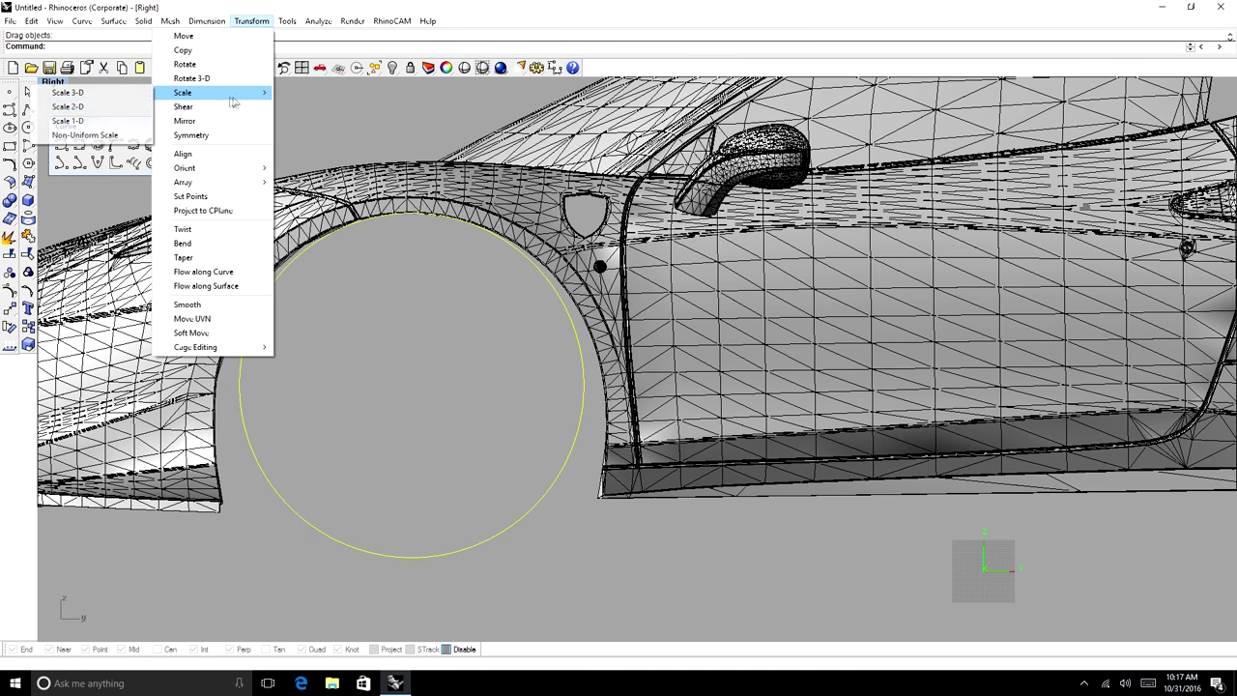
{"action": "left_click", "coordinate": [110, 121]}
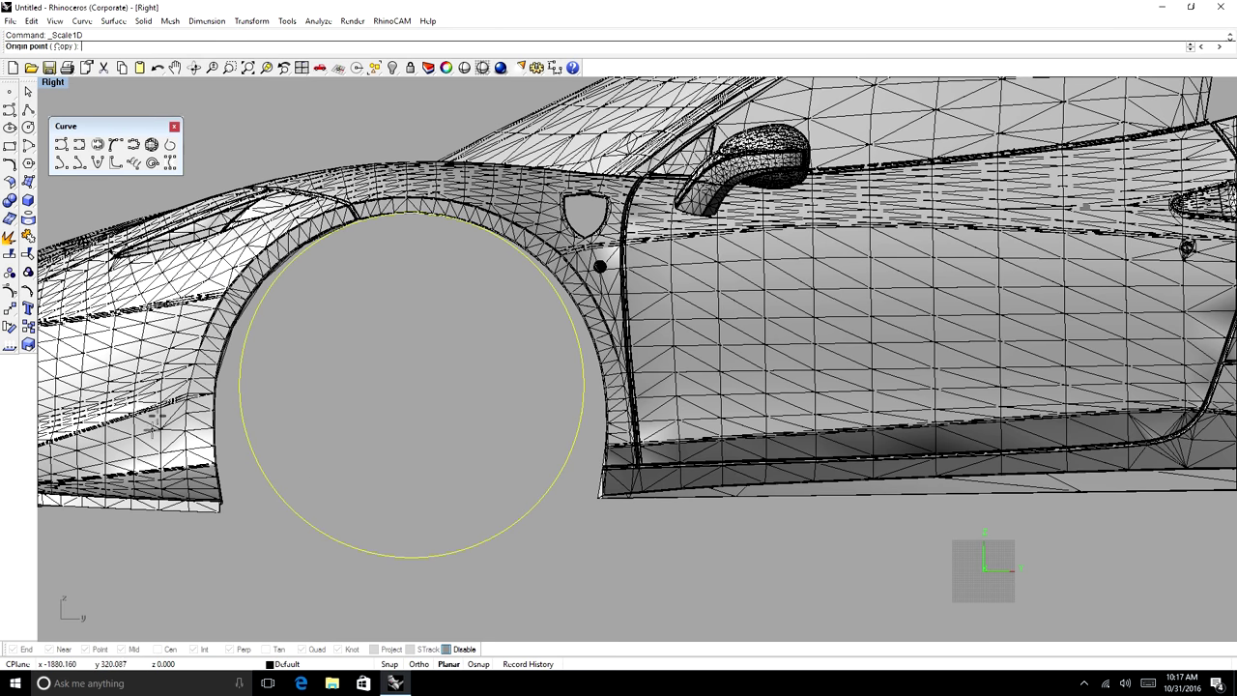
{"action": "left_click", "coordinate": [239, 414]}
{"action": "left_click", "coordinate": [584, 413]}
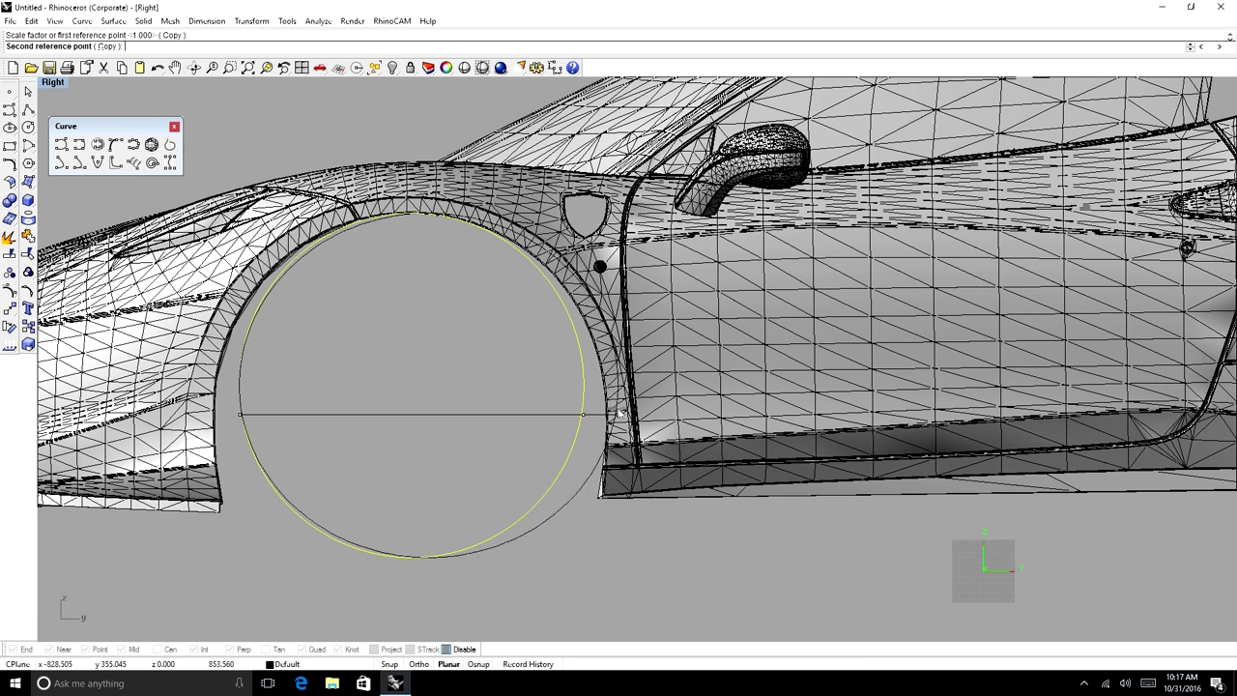
{"action": "left_click", "coordinate": [601, 481]}
{"action": "left_click_drag", "start_coordinate": [590, 481], "coordinate": [571, 484]}
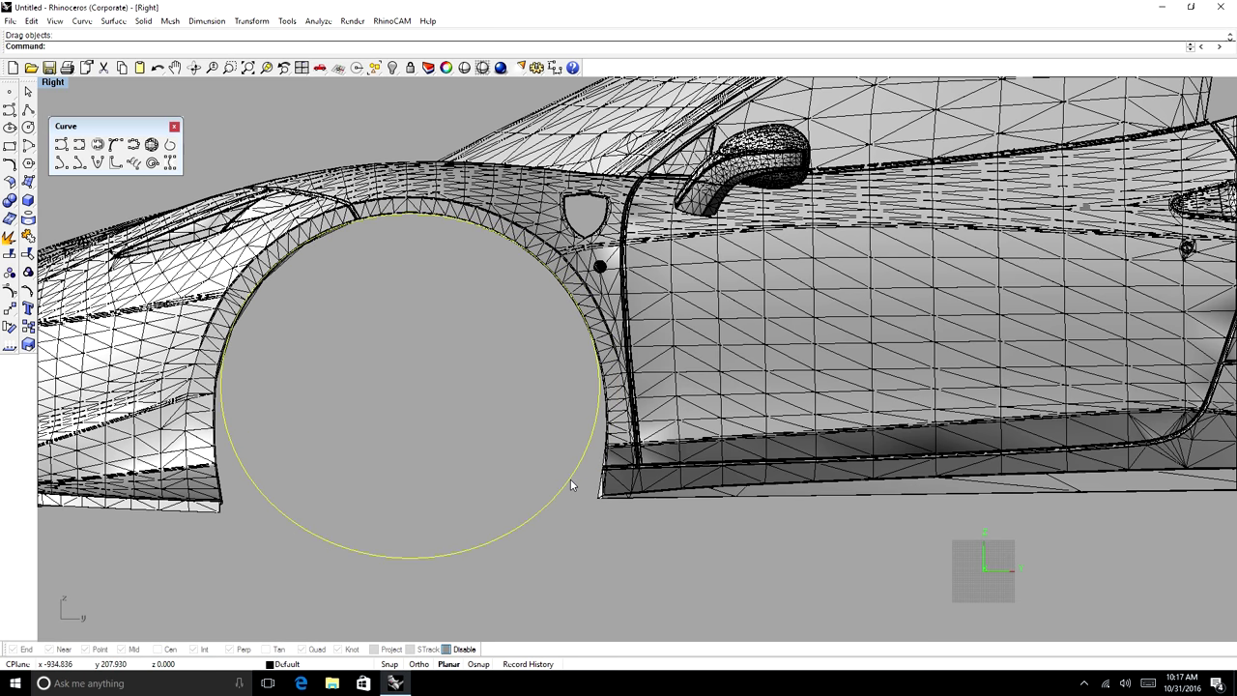
- Rebuild the stretched circle as a degree 3 curve, deleting the input curve
{"action": "left_click", "coordinate": [553, 514]}
{"action": "left_click", "coordinate": [553, 500]}
{"action": "type", "text": "rebuild"}
{"action": "key", "text": "Return"}
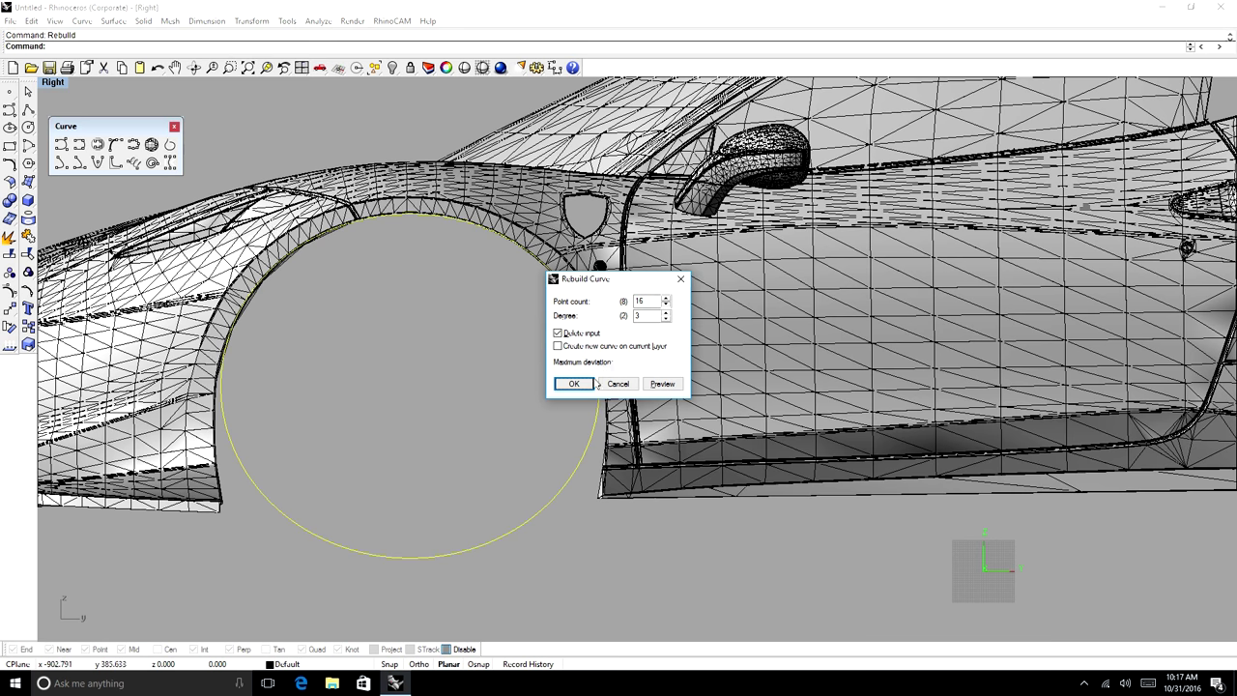
{"action": "double_click", "coordinate": [639, 301]}
{"action": "left_click", "coordinate": [573, 384]}
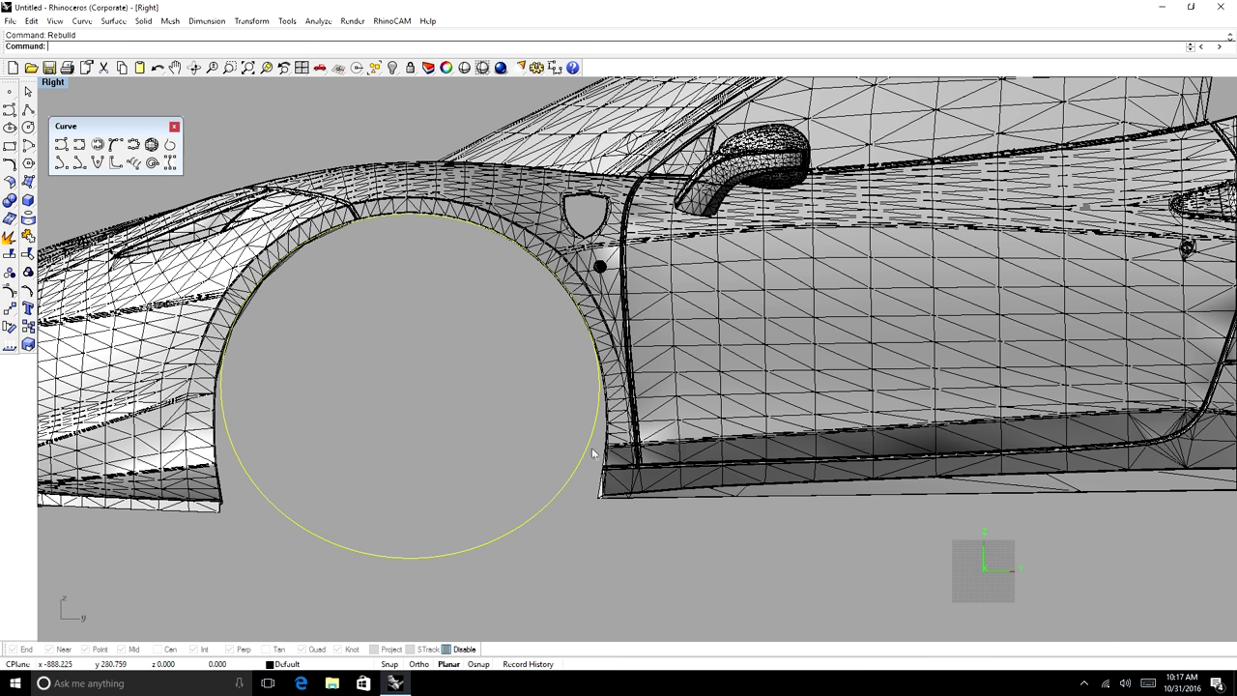
- Show the curve's control points and pull the lower rear point outward past the arch's bottom corner
{"action": "key", "text": "F10"}
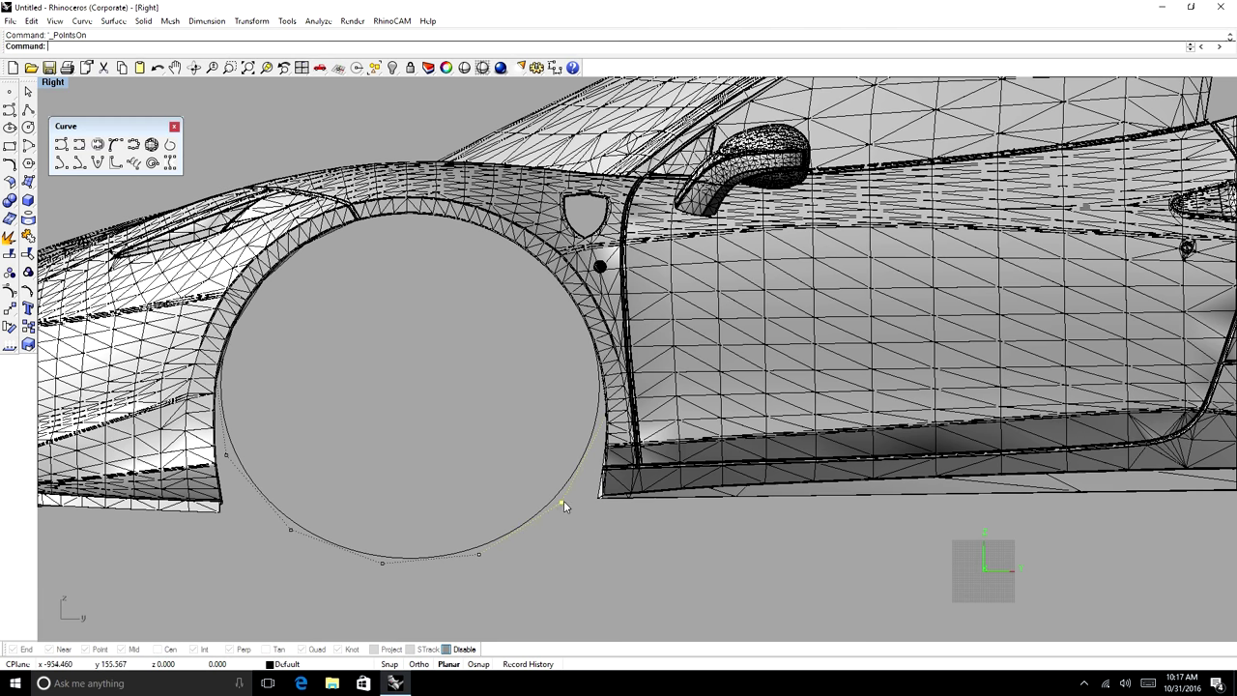
{"action": "left_click_drag", "start_coordinate": [562, 503], "coordinate": [597, 530]}
{"action": "scroll", "coordinate": [602, 431], "scroll_direction": "up", "scroll_amount": 5}
{"action": "scroll", "coordinate": [602, 431], "scroll_direction": "down", "scroll_amount": 3}
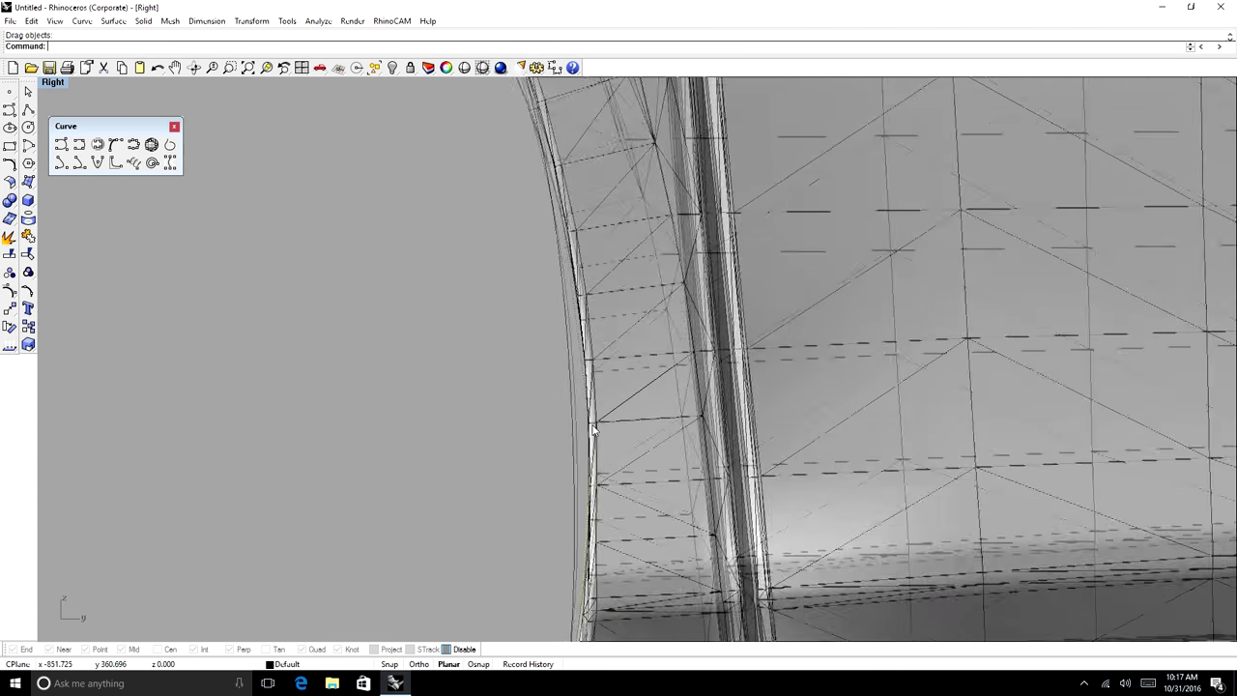
- Switch the viewport to wireframe display and align the control point beside the door with the arch's rear edge
{"action": "left_click", "coordinate": [63, 86]}
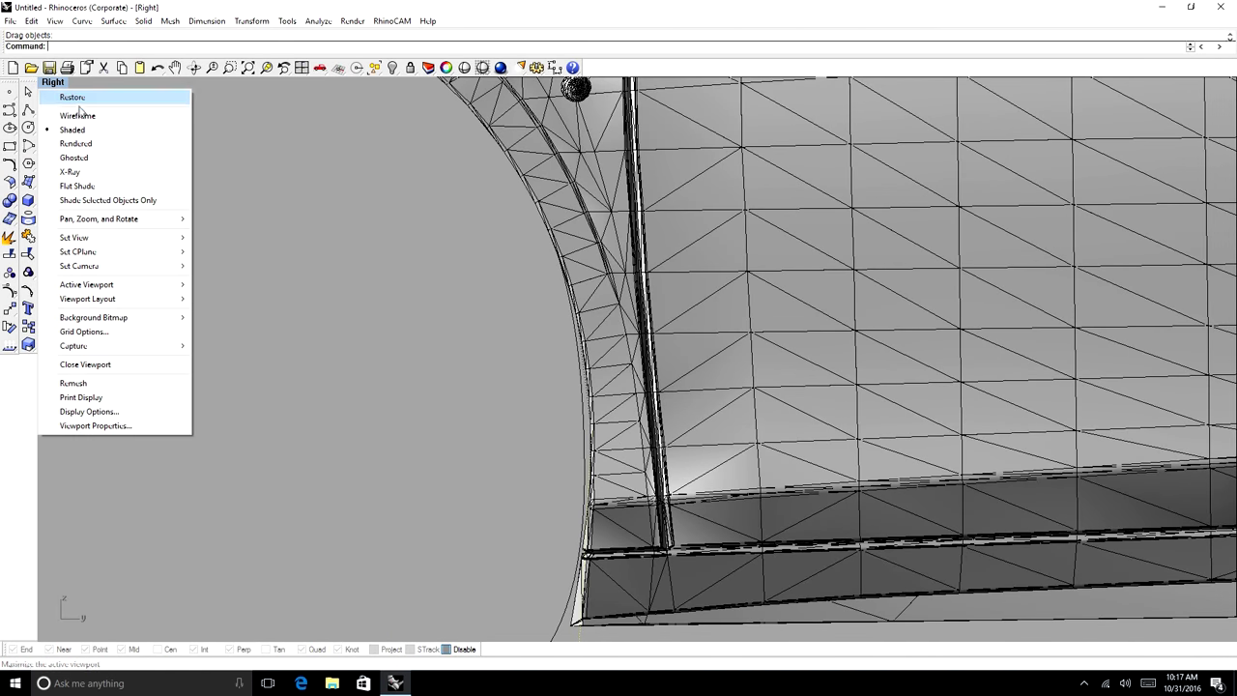
{"action": "left_click", "coordinate": [73, 97]}
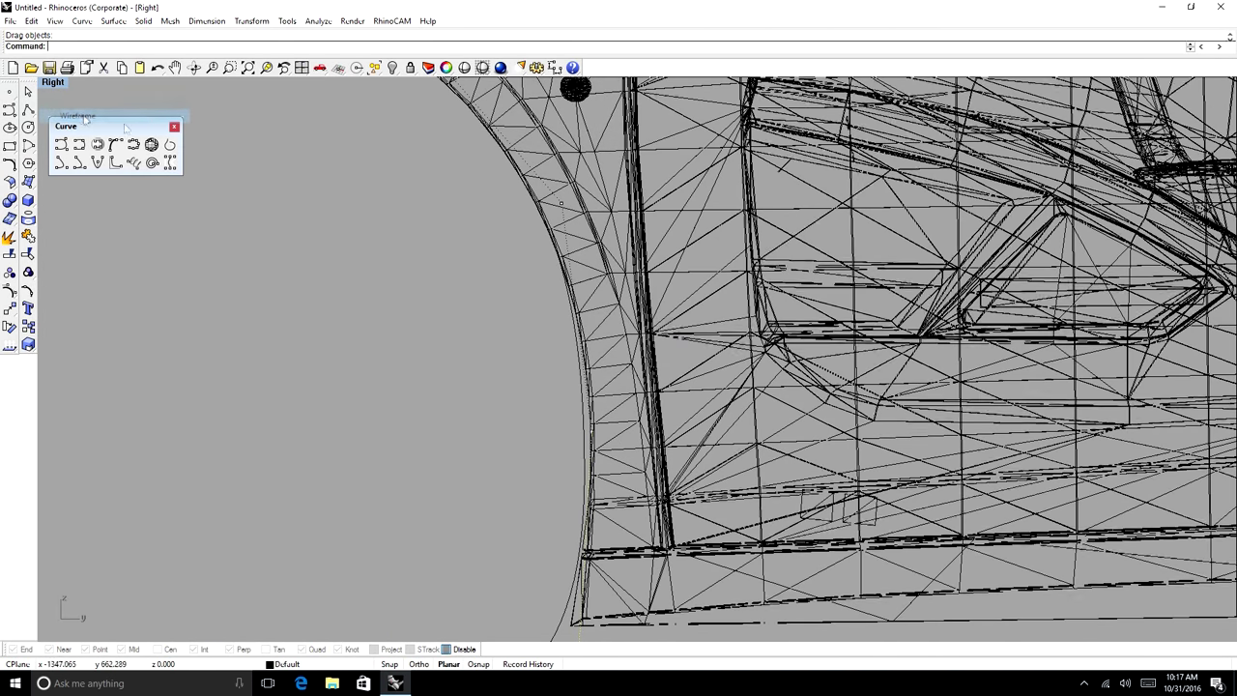
{"action": "left_click", "coordinate": [592, 431]}
{"action": "left_click", "coordinate": [650, 465]}
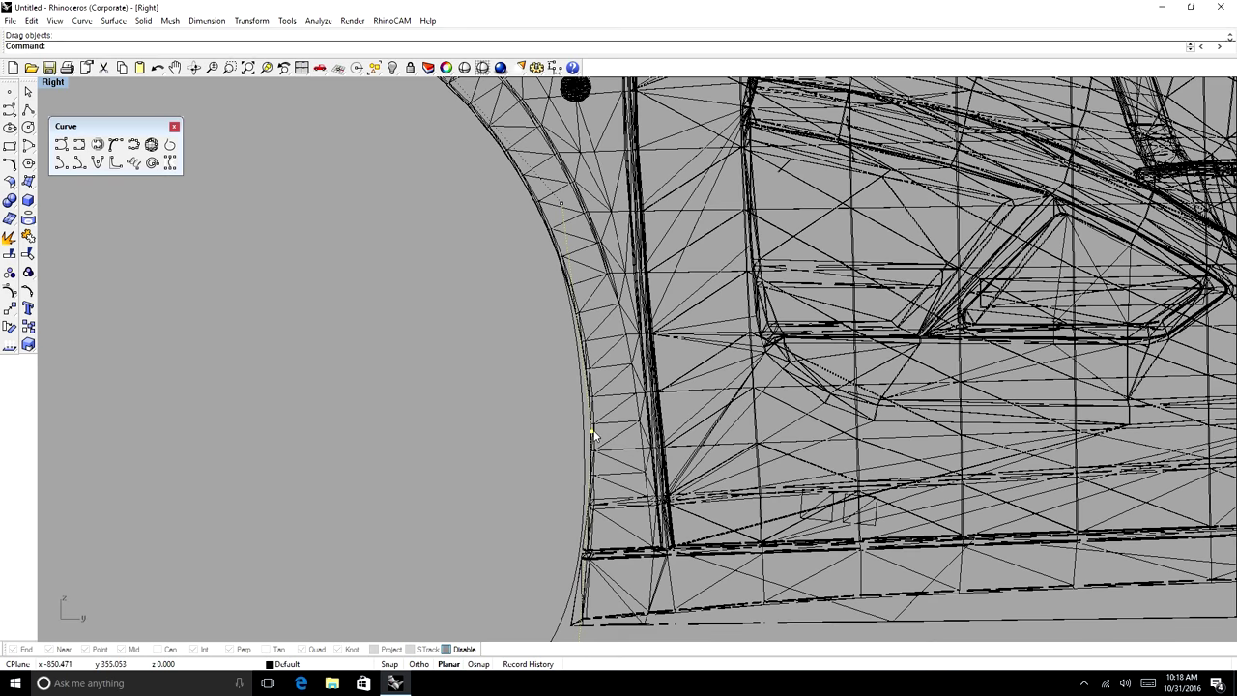
{"action": "scroll", "coordinate": [688, 361], "scroll_direction": "down", "scroll_amount": 3}
{"action": "scroll", "coordinate": [689, 360], "scroll_direction": "down", "scroll_amount": 3}
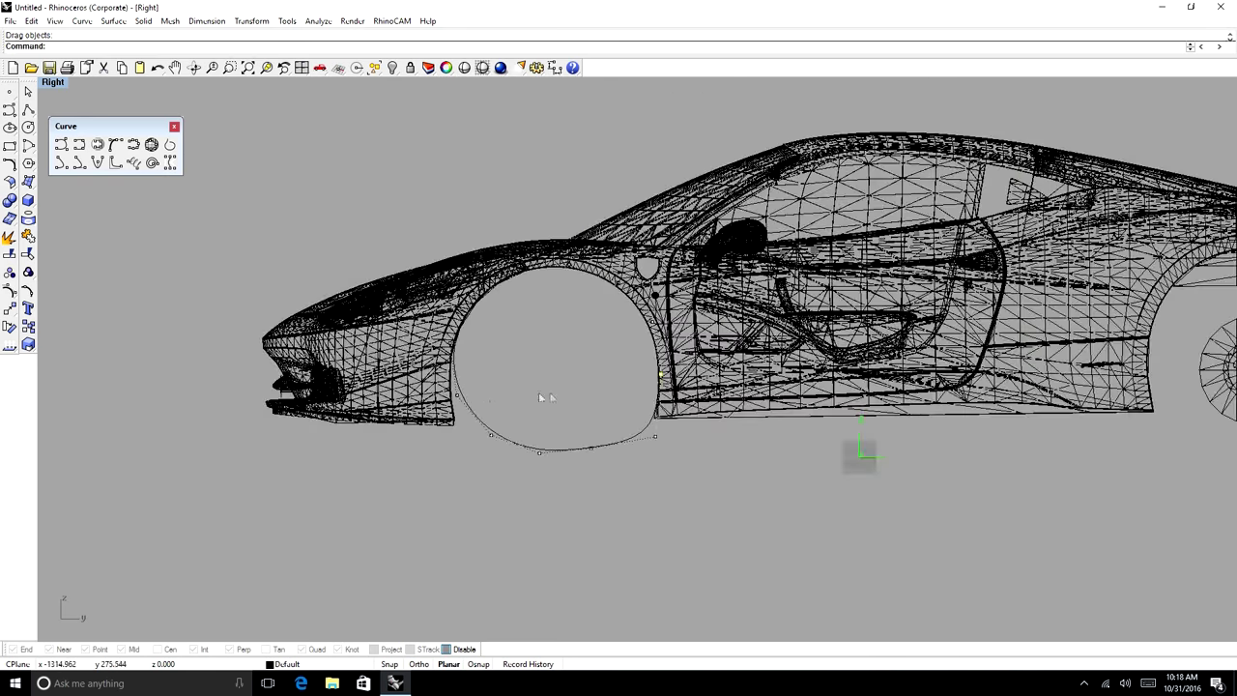
- Move the curve's two lower front control points outward to follow the arch's front edge, then hide the control points
{"action": "scroll", "coordinate": [484, 395], "scroll_direction": "up", "scroll_amount": 8}
{"action": "key", "text": "Escape"}
{"action": "key", "text": "Escape"}
{"action": "left_click", "coordinate": [368, 424]}
{"action": "scroll", "coordinate": [368, 427], "scroll_direction": "down", "scroll_amount": 4}
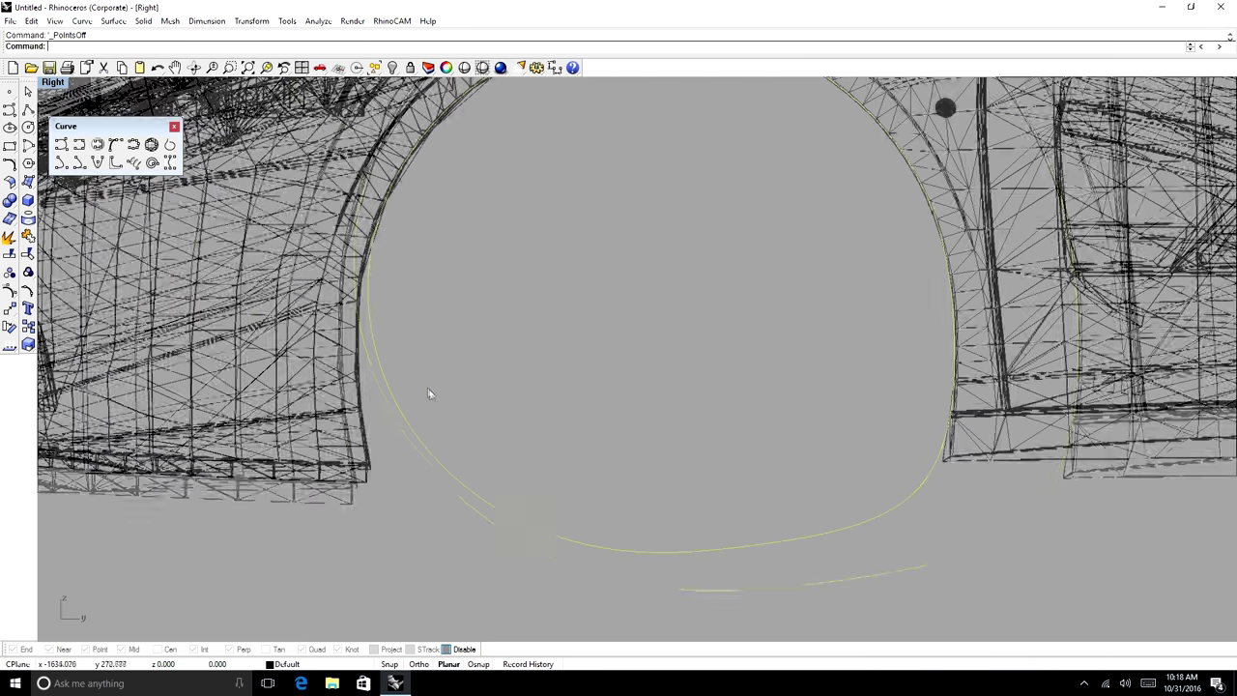
{"action": "key", "text": "F10"}
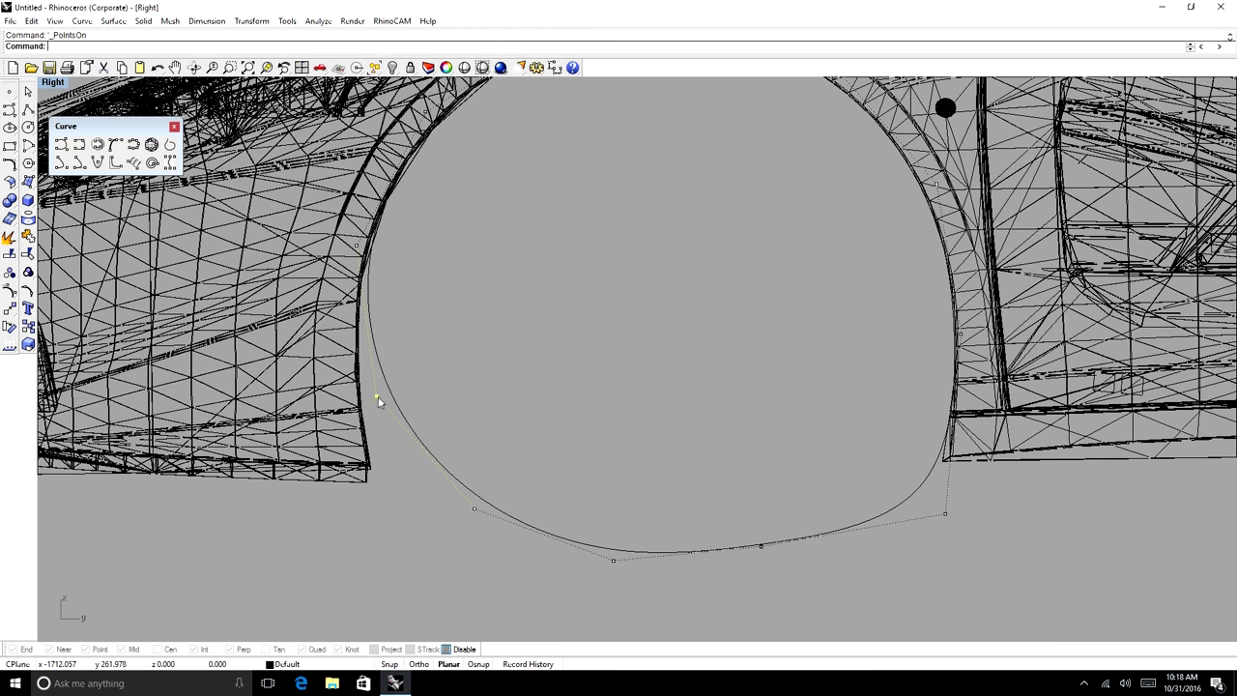
{"action": "left_click_drag", "start_coordinate": [378, 401], "coordinate": [360, 404]}
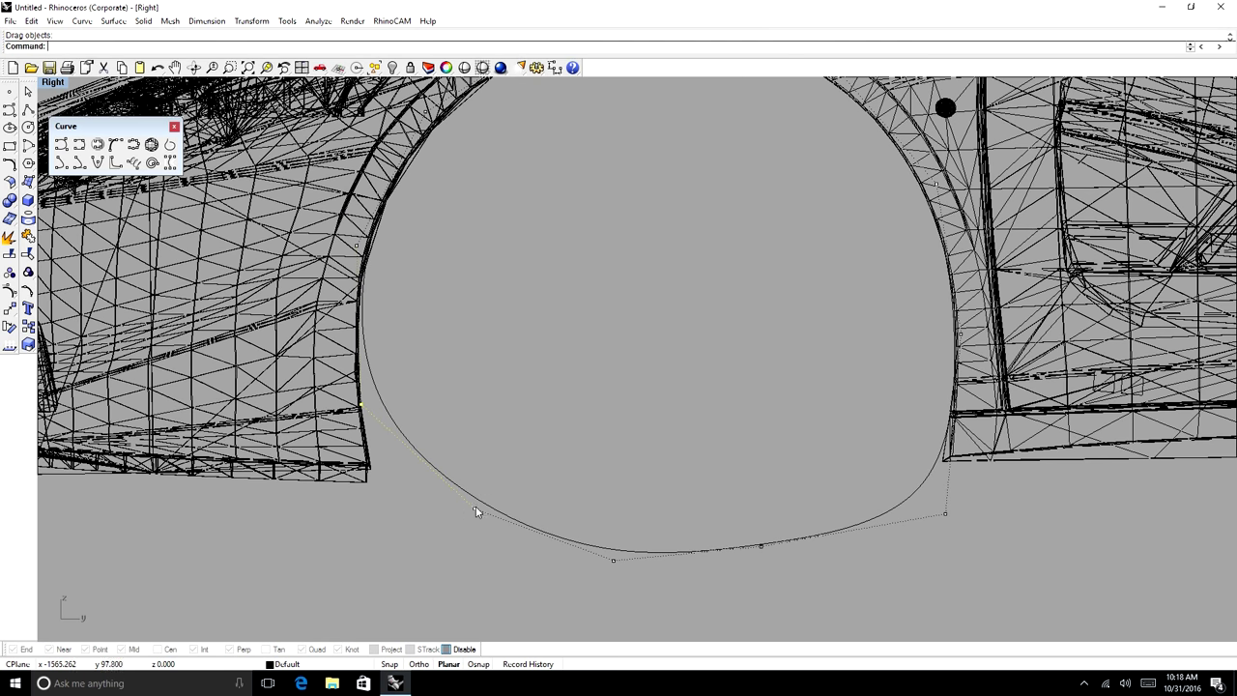
{"action": "left_click_drag", "start_coordinate": [475, 511], "coordinate": [383, 545]}
{"action": "scroll", "coordinate": [362, 405], "scroll_direction": "up", "scroll_amount": 3}
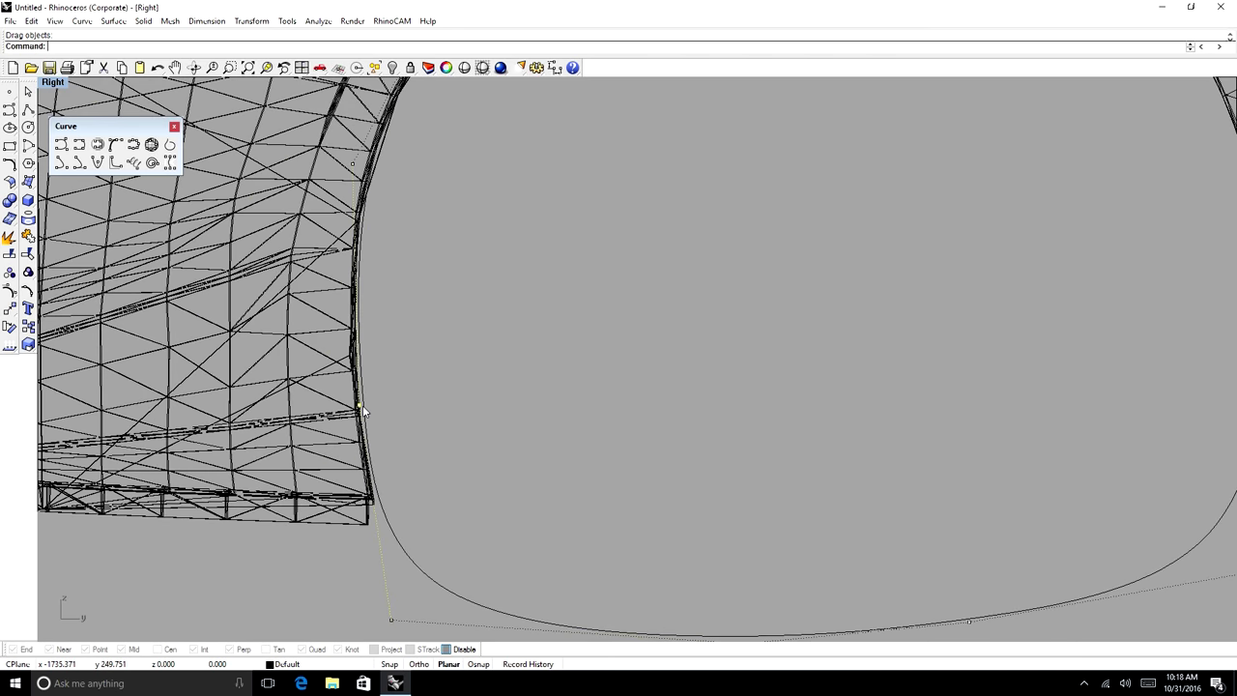
{"action": "scroll", "coordinate": [362, 404], "scroll_direction": "down", "scroll_amount": 5}
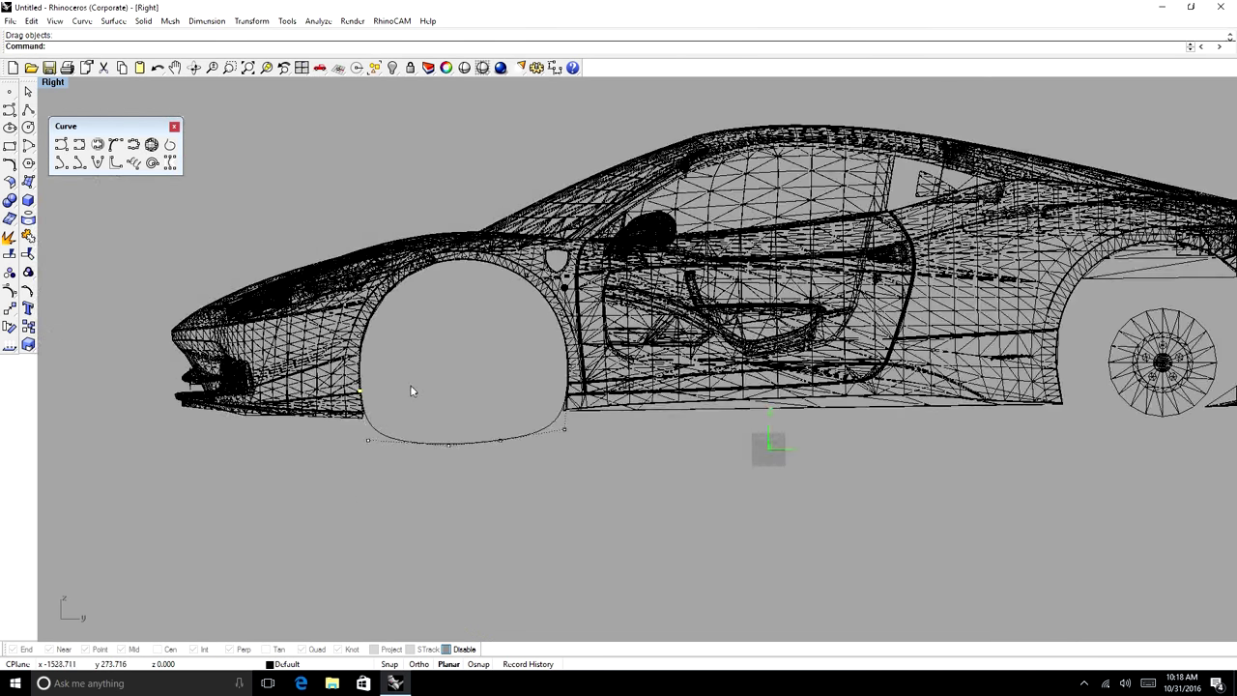
{"action": "key", "text": "F11"}
- Try to split the wheel arch curve with the horizontal line across its lower part
{"action": "left_click", "coordinate": [440, 440]}
{"action": "scroll", "coordinate": [519, 406], "scroll_direction": "up", "scroll_amount": 2}
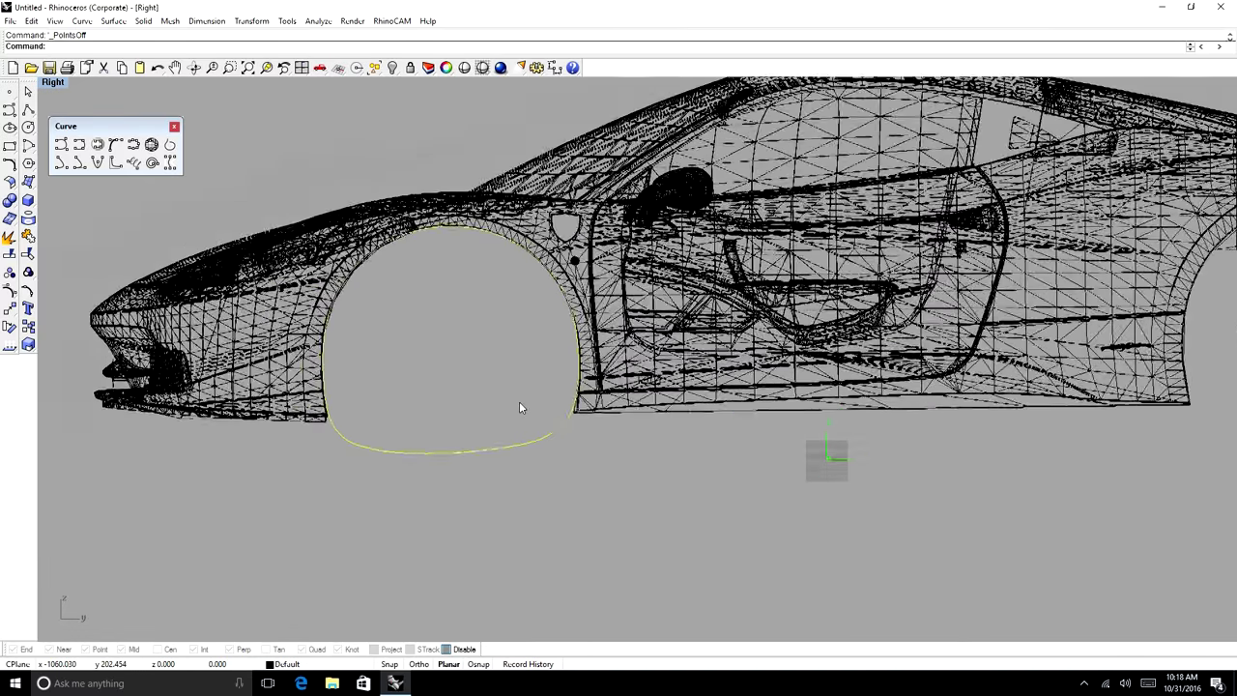
{"action": "scroll", "coordinate": [519, 406], "scroll_direction": "up", "scroll_amount": 1}
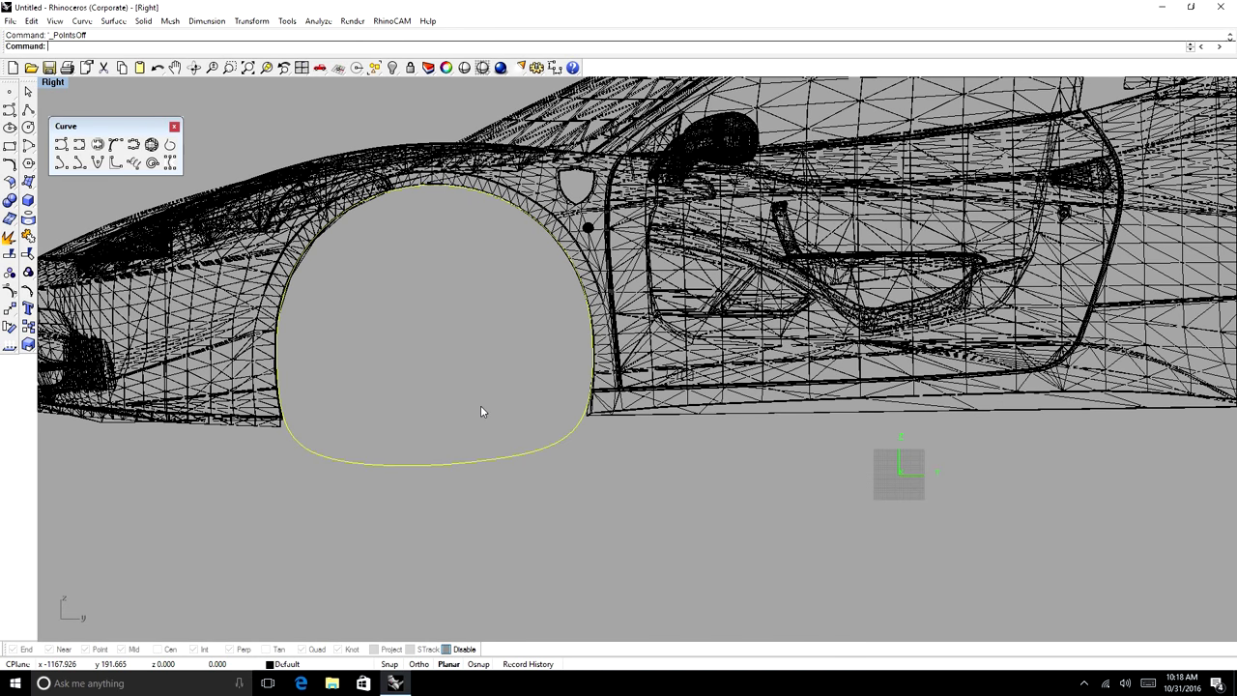
{"action": "type", "text": "s"}
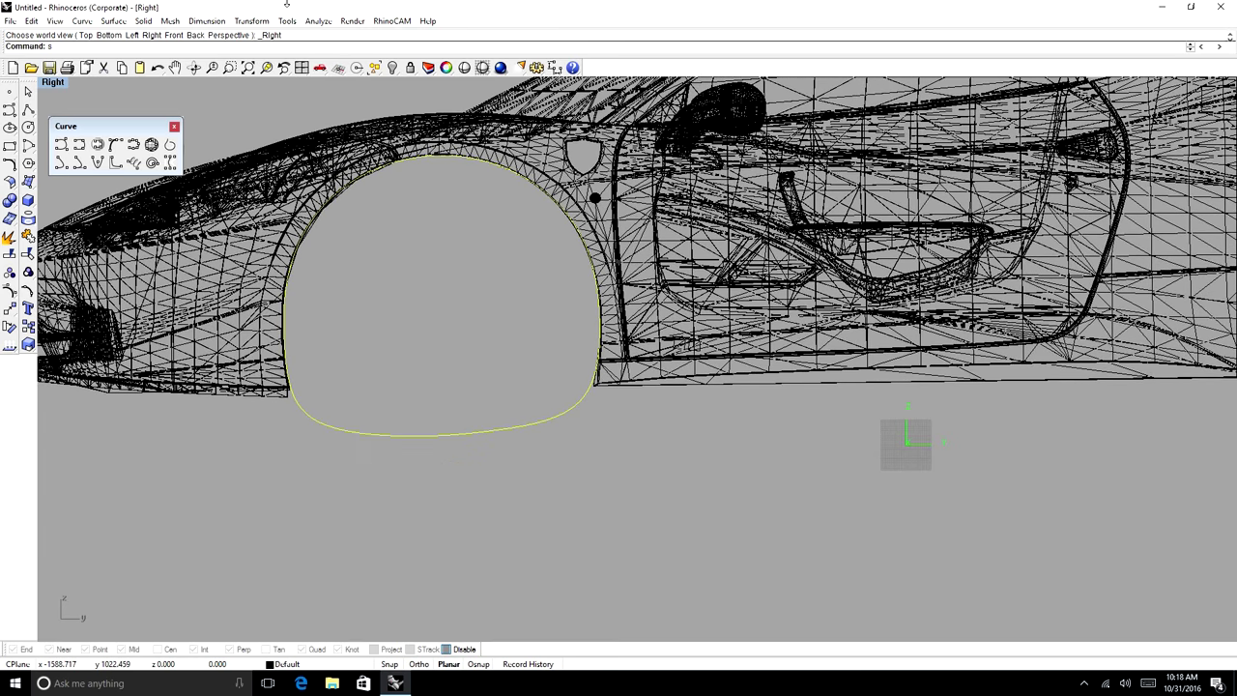
{"action": "type", "text": "plit"}
{"action": "key", "text": "Return"}
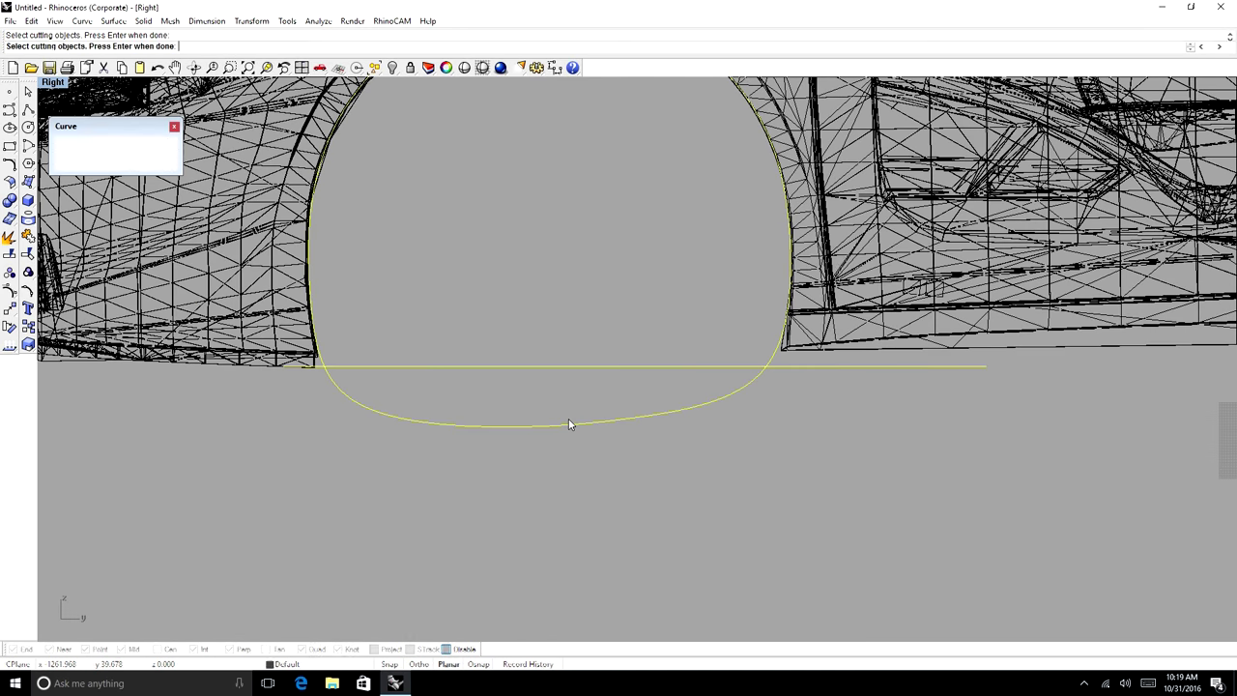
{"action": "key", "text": "Return"}
- Split the wheel arch curve using the horizontal line as the cutting object
{"action": "type", "text": "s"}
{"action": "right_click", "coordinate": [569, 403]}
{"action": "key", "text": "Escape"}
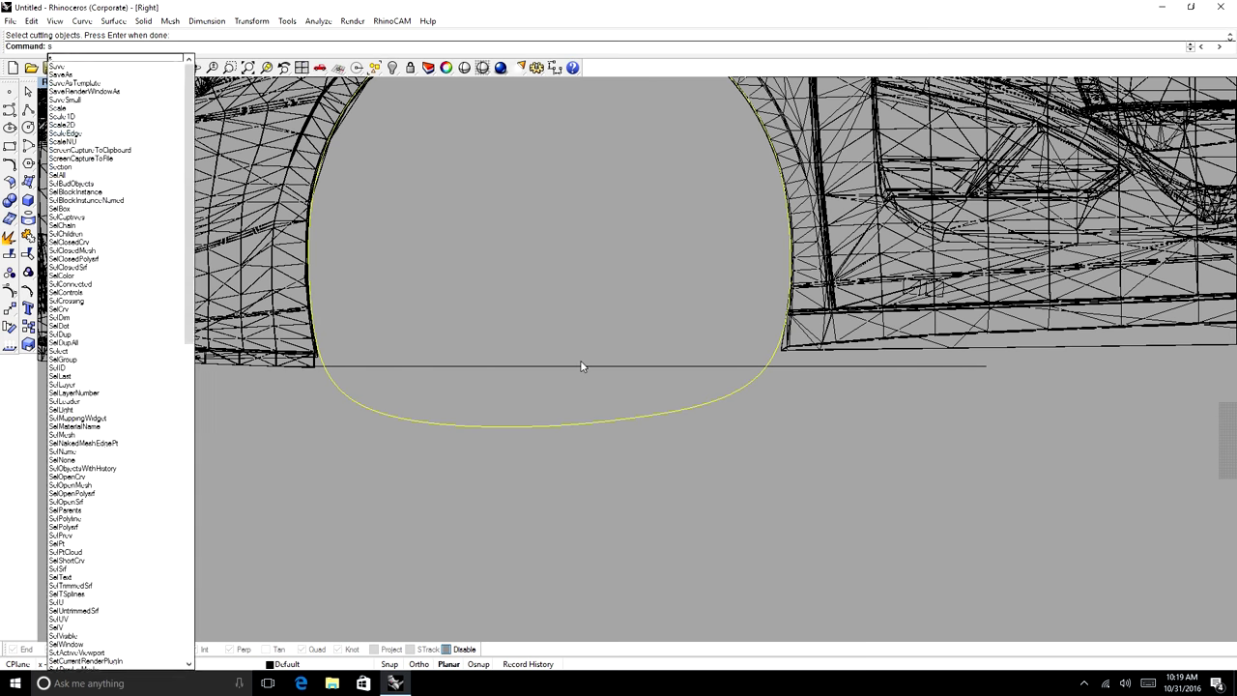
{"action": "type", "text": "plit"}
{"action": "key", "text": "Return"}
{"action": "left_click", "coordinate": [587, 367]}
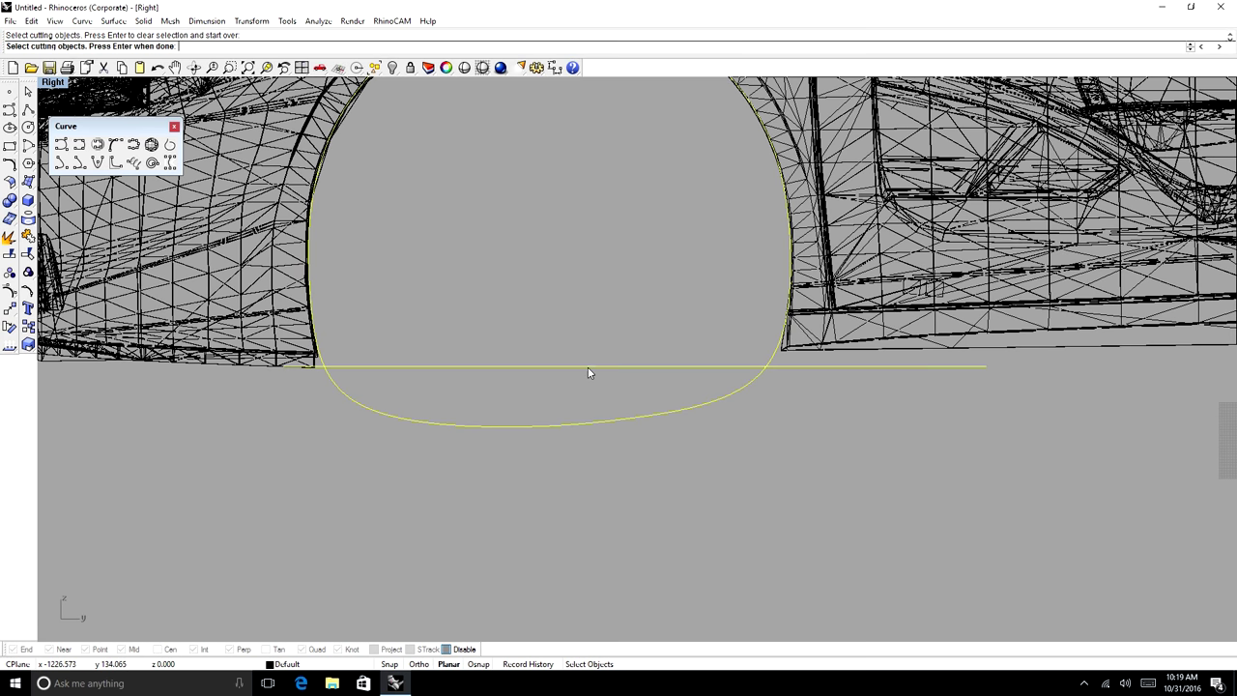
{"action": "key", "text": "Return"}
- Delete the curve segment below the horizontal line along with the cutting line
{"action": "left_click", "coordinate": [678, 407]}
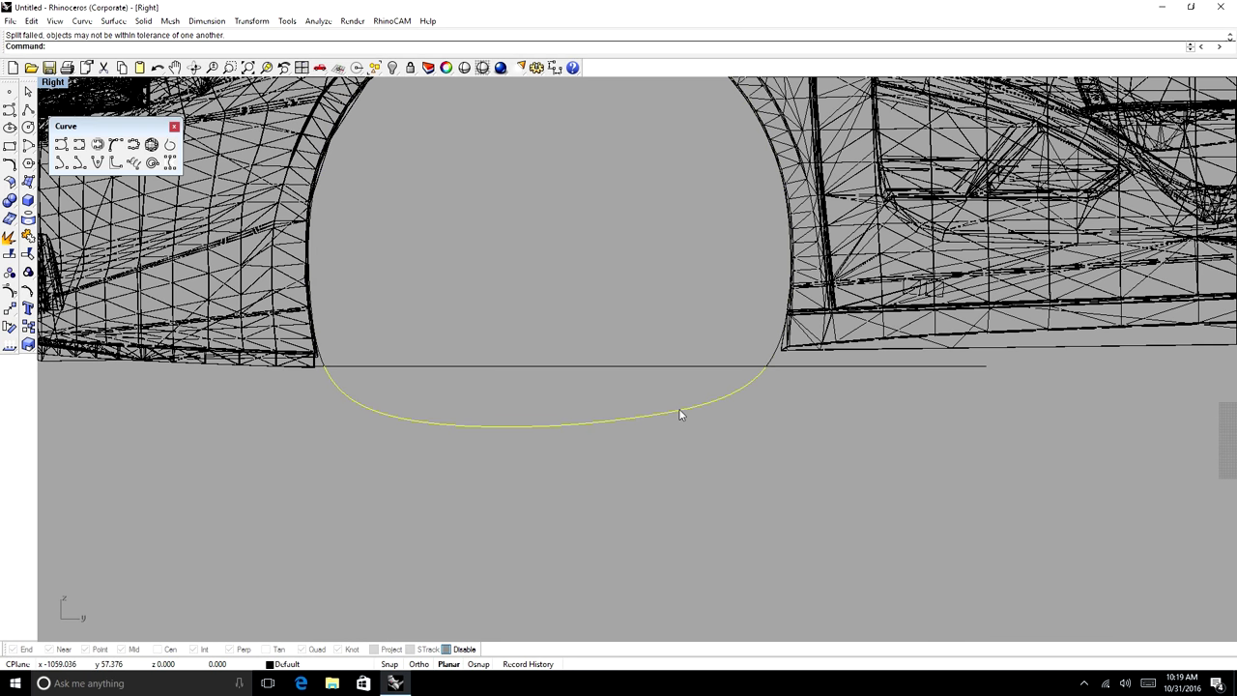
{"action": "key", "text": "Delete"}
{"action": "left_click", "coordinate": [750, 365]}
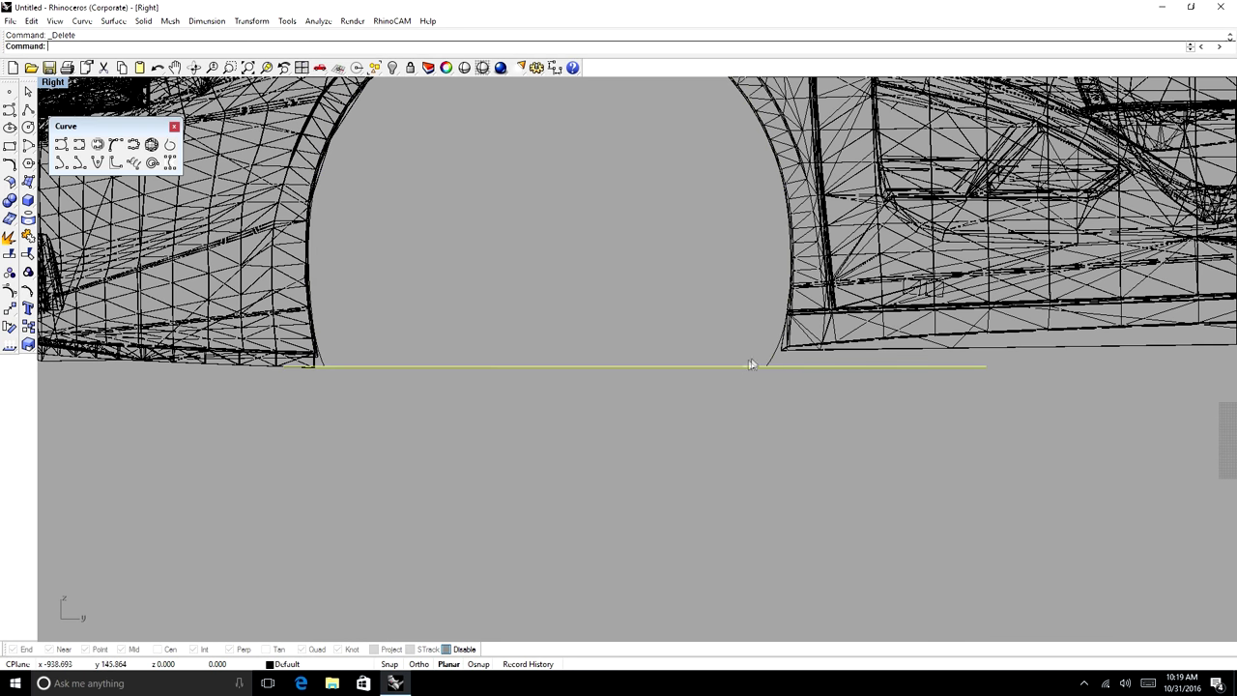
{"action": "key", "text": "Delete"}
- Refine the arch curve's rear lower end with its control points to follow the body edge, then hide the points
{"action": "left_click", "coordinate": [770, 363]}
{"action": "scroll", "coordinate": [770, 363], "scroll_direction": "up", "scroll_amount": 3}
{"action": "scroll", "coordinate": [773, 375], "scroll_direction": "down", "scroll_amount": 2}
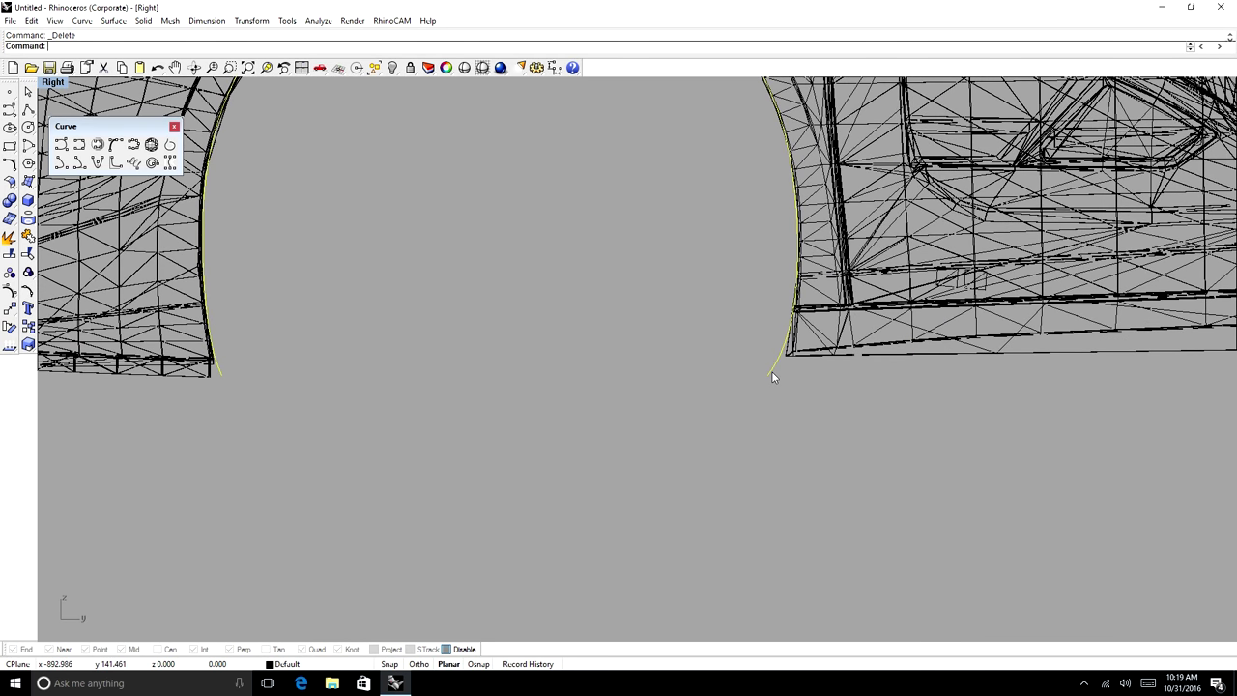
{"action": "key", "text": "F10"}
{"action": "left_click", "coordinate": [448, 664]}
{"action": "scroll", "coordinate": [781, 386], "scroll_direction": "down", "scroll_amount": 4}
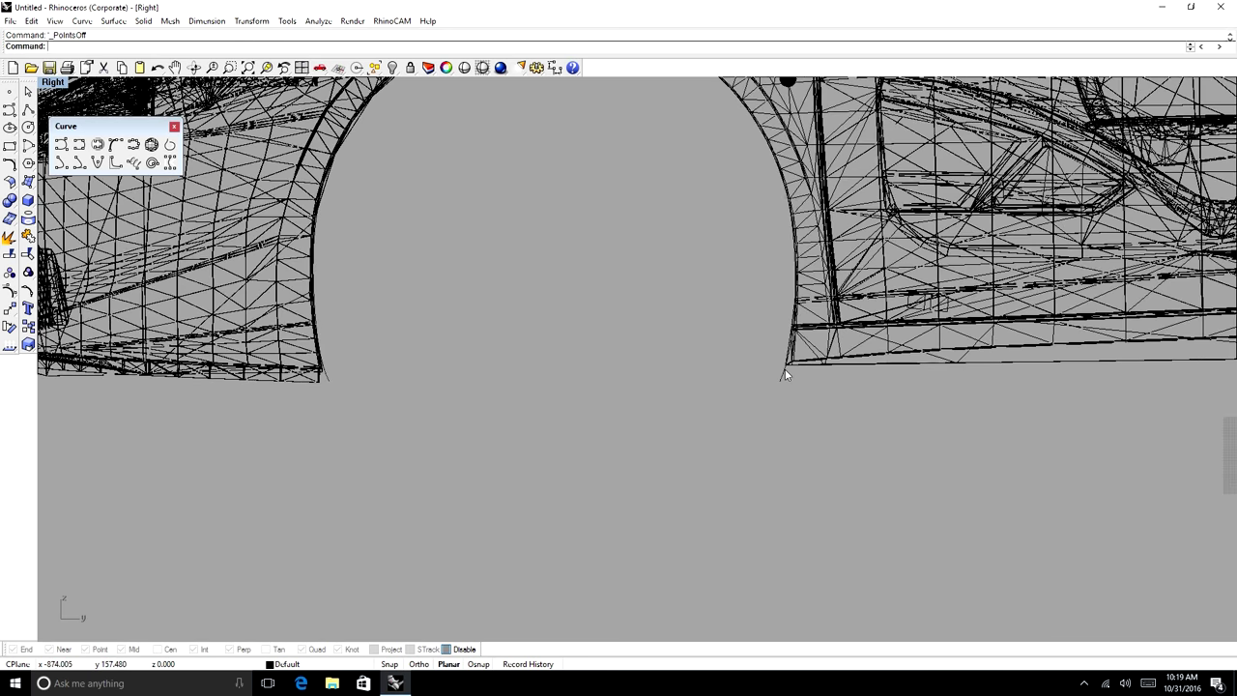
{"action": "key", "text": "F11"}
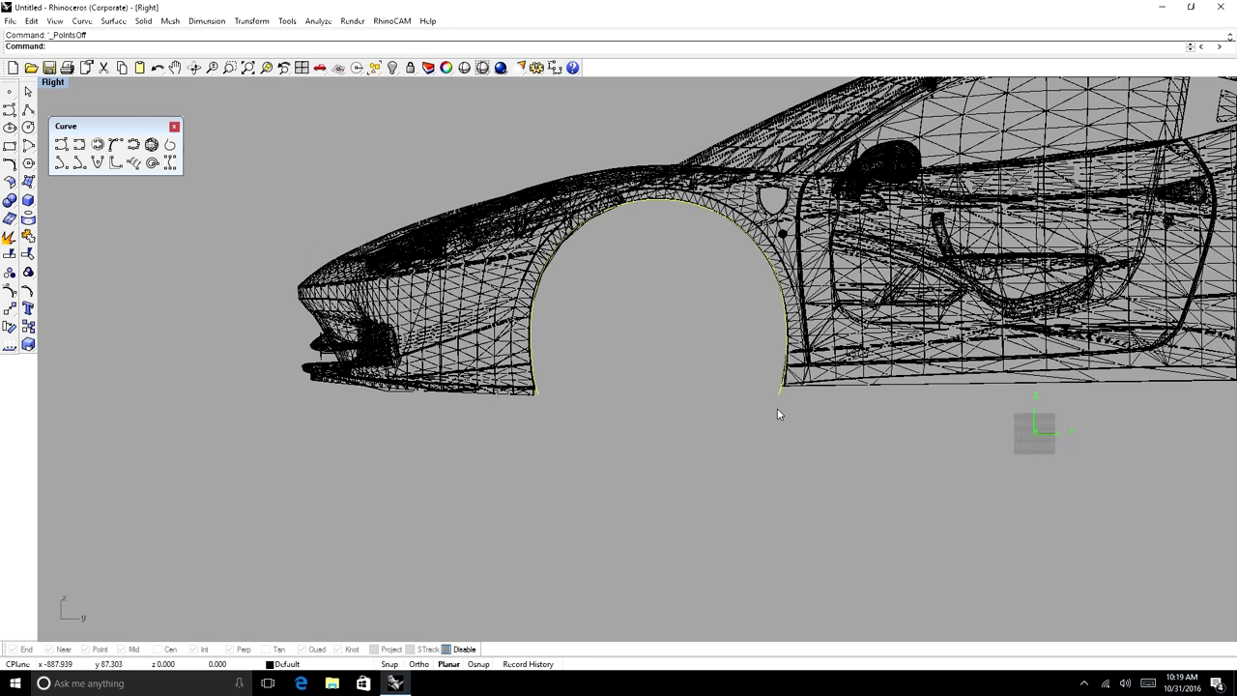
- Switch to the Top view and move the arch curve from the car's centreline to just outside the body side
{"action": "type", "text": "Top"}
{"action": "key", "text": "Return"}
{"action": "scroll", "coordinate": [765, 403], "scroll_direction": "down", "scroll_amount": 5}
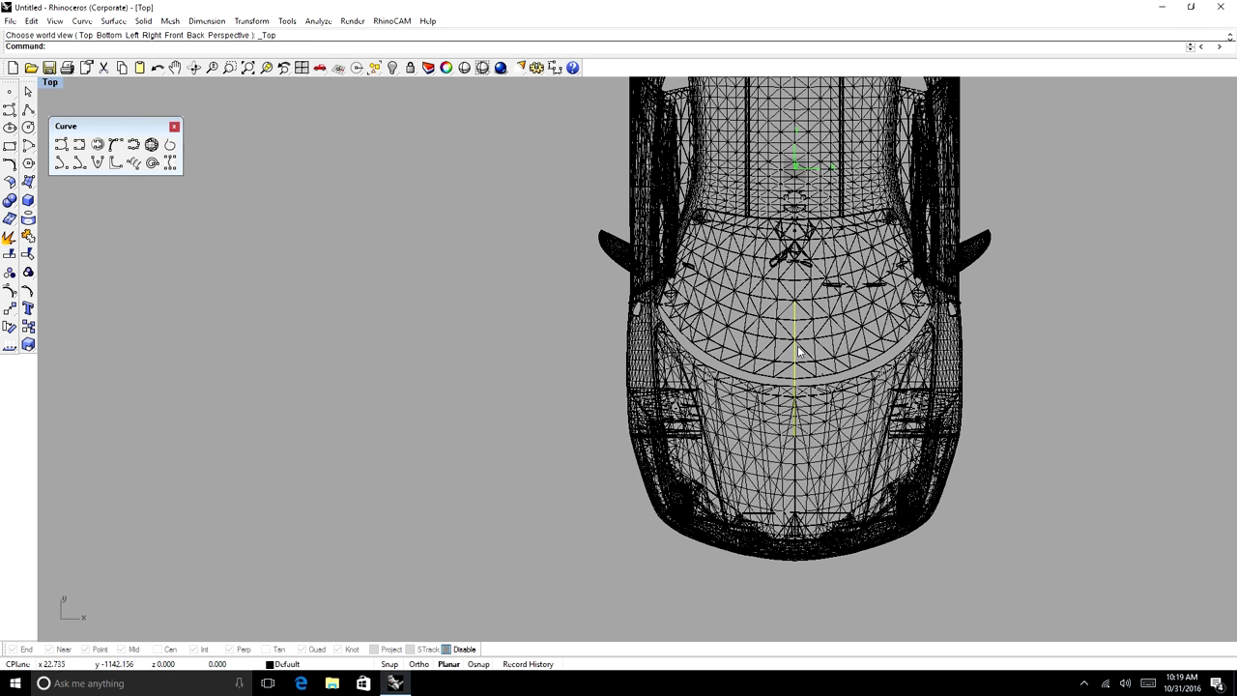
{"action": "left_click_drag", "start_coordinate": [798, 350], "coordinate": [961, 362]}
{"action": "scroll", "coordinate": [966, 367], "scroll_direction": "up", "scroll_amount": 5}
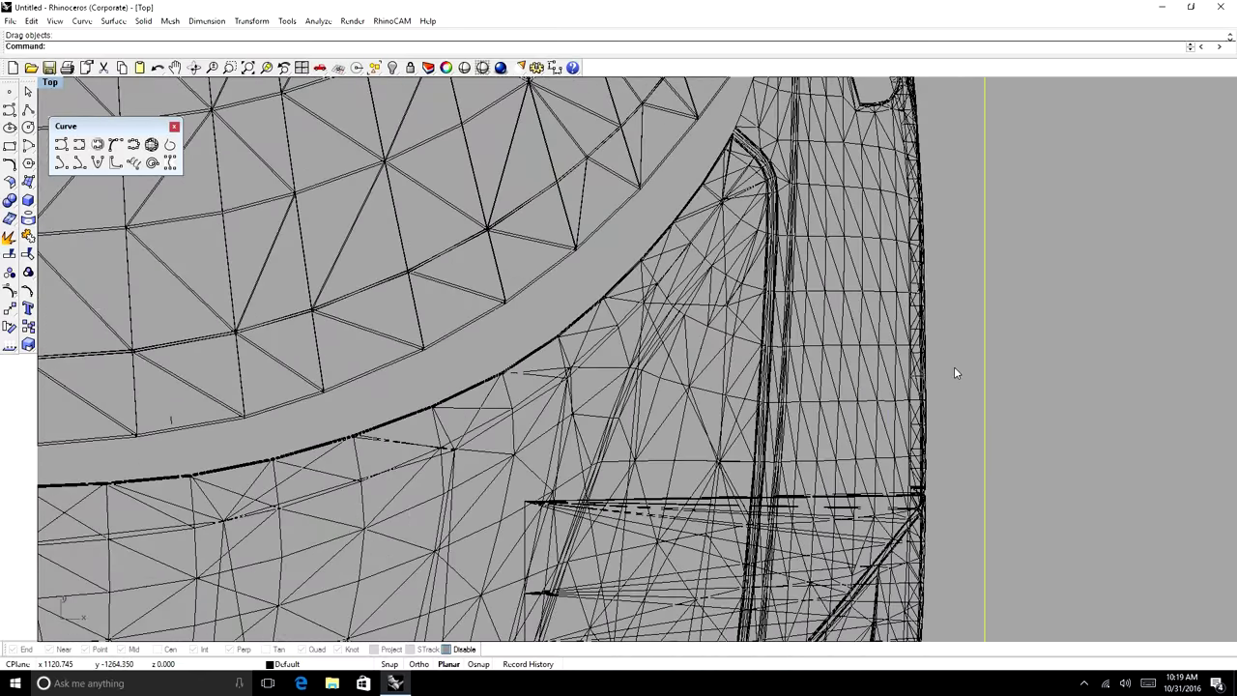
- Measure the distance from the car's body side to the arch curve in the Top view
{"action": "type", "text": "dist"}
{"action": "key", "text": "Return"}
{"action": "left_click", "coordinate": [927, 369]}
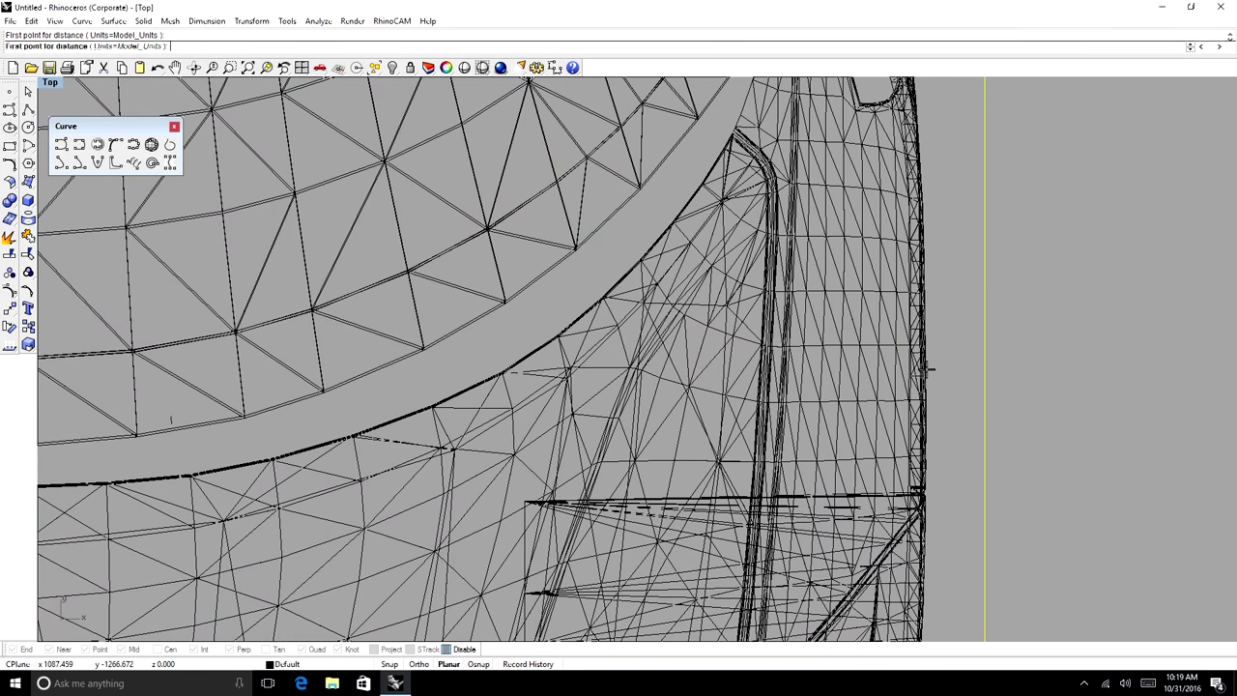
{"action": "left_click", "coordinate": [984, 365]}
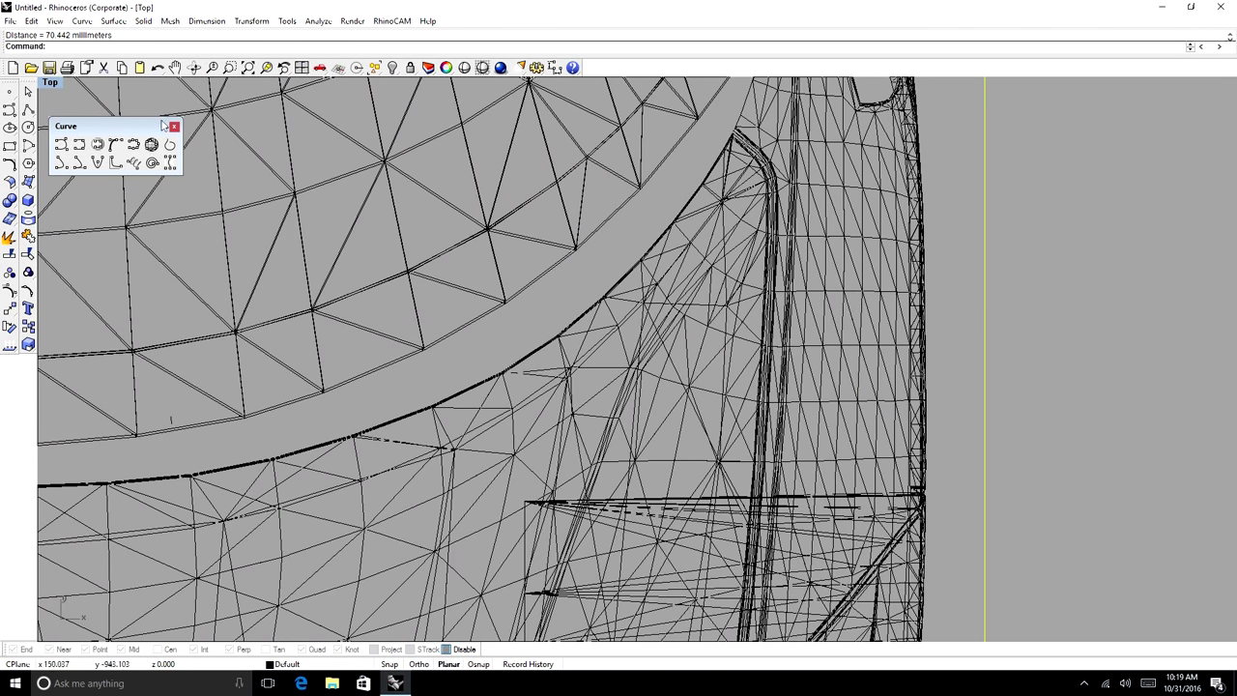
- Move the arch curve outward to about 100 mm from the body side and measure the gap
{"action": "scroll", "coordinate": [750, 253], "scroll_direction": "down", "scroll_amount": 5}
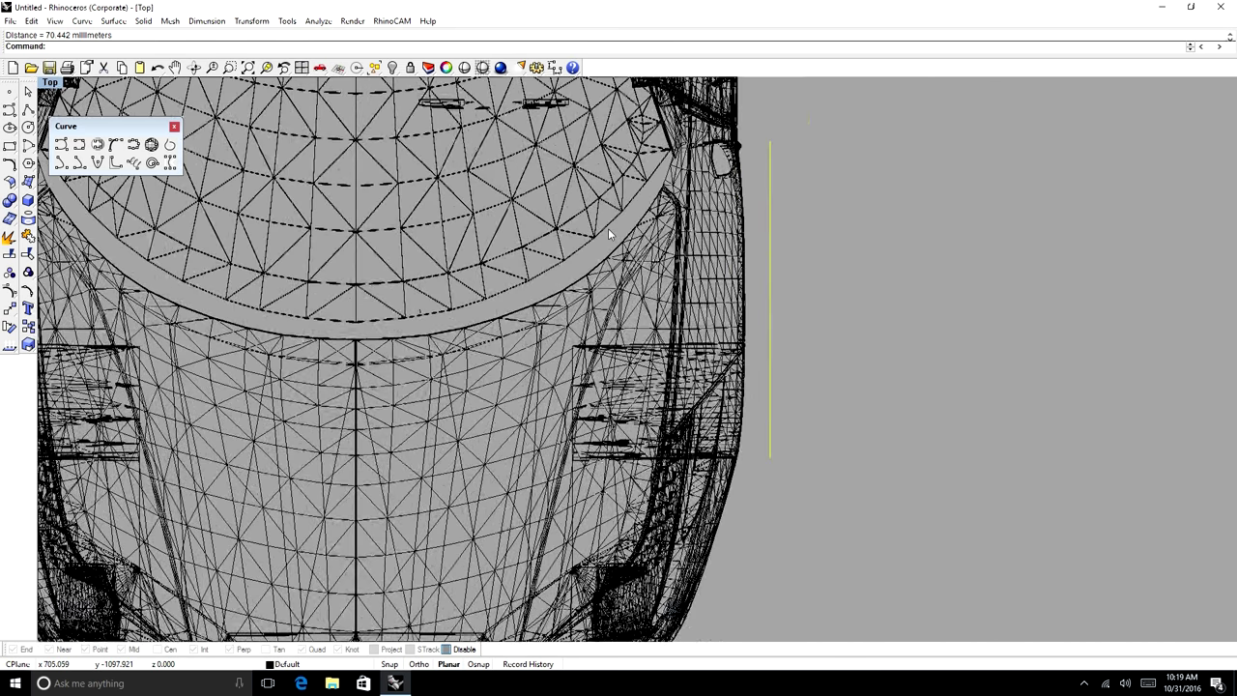
{"action": "scroll", "coordinate": [766, 292], "scroll_direction": "up", "scroll_amount": 3}
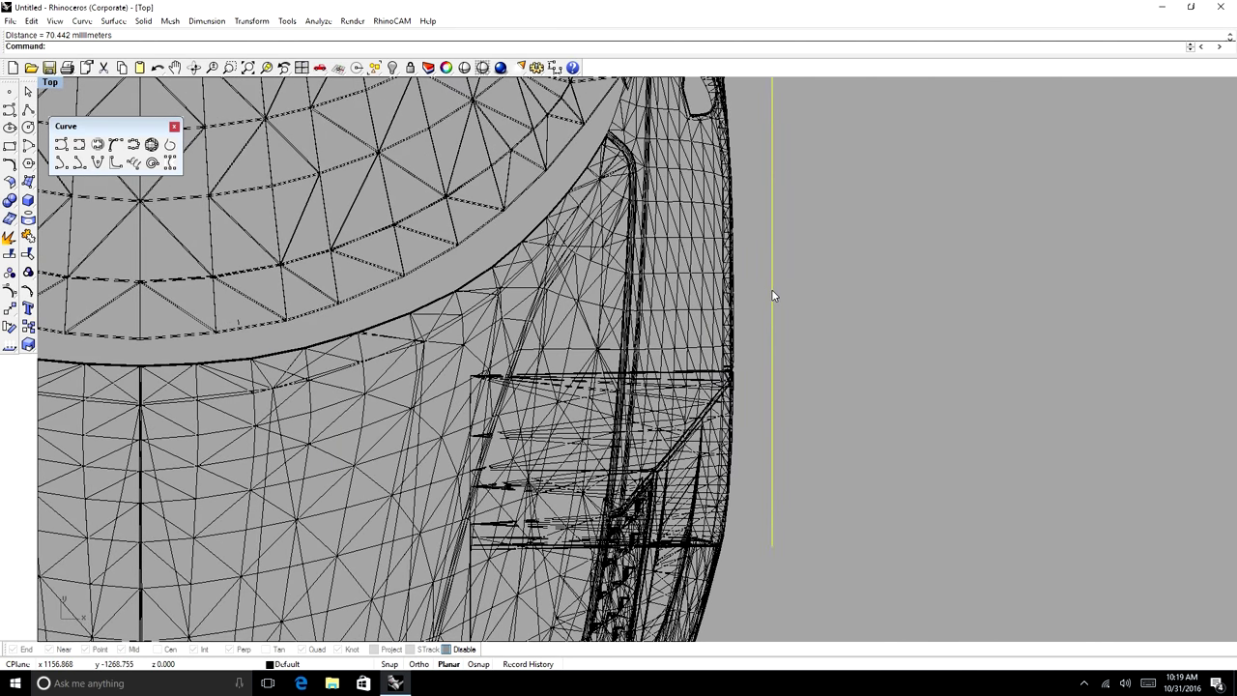
{"action": "left_click_drag", "start_coordinate": [776, 294], "coordinate": [786, 295]}
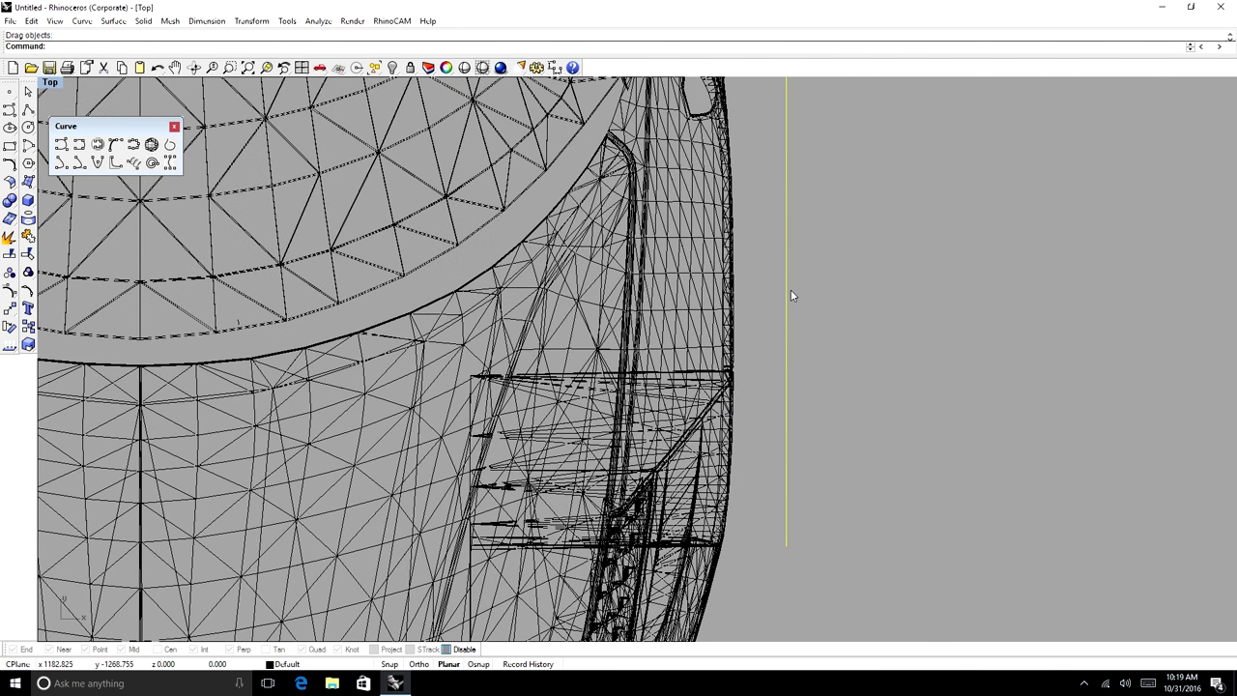
{"action": "left_click", "coordinate": [748, 288]}
{"action": "right_click", "coordinate": [745, 284]}
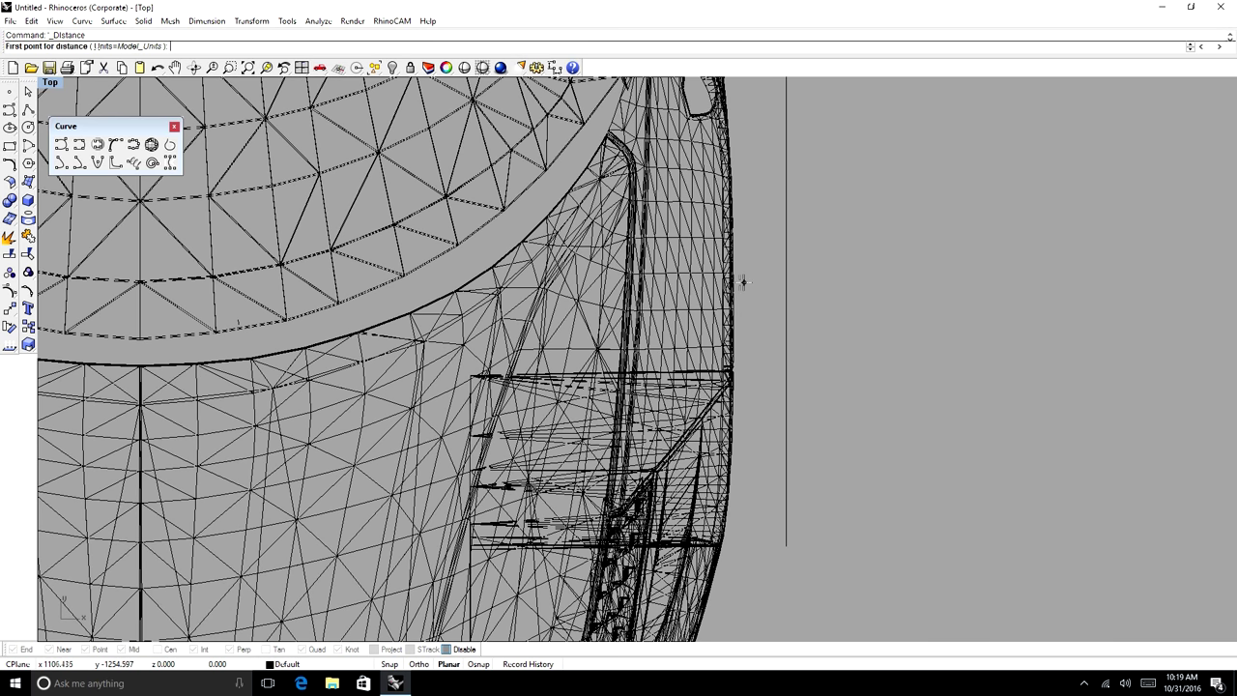
{"action": "left_click", "coordinate": [732, 282]}
{"action": "left_click", "coordinate": [786, 282]}
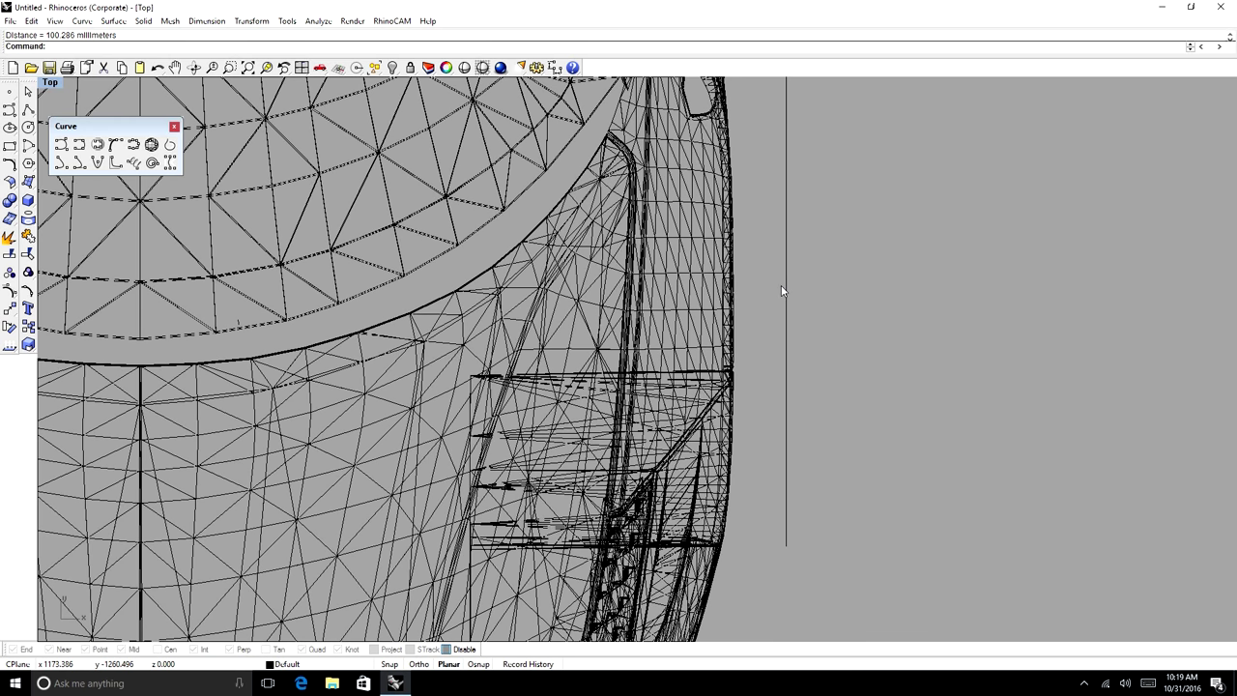
- Select the arch curve and reposition it beside the body with the Move command, using a base point on the curve
{"action": "left_click", "coordinate": [786, 296]}
{"action": "left_click_drag", "start_coordinate": [808, 282], "coordinate": [781, 304]}
{"action": "scroll", "coordinate": [736, 316], "scroll_direction": "down", "scroll_amount": 2}
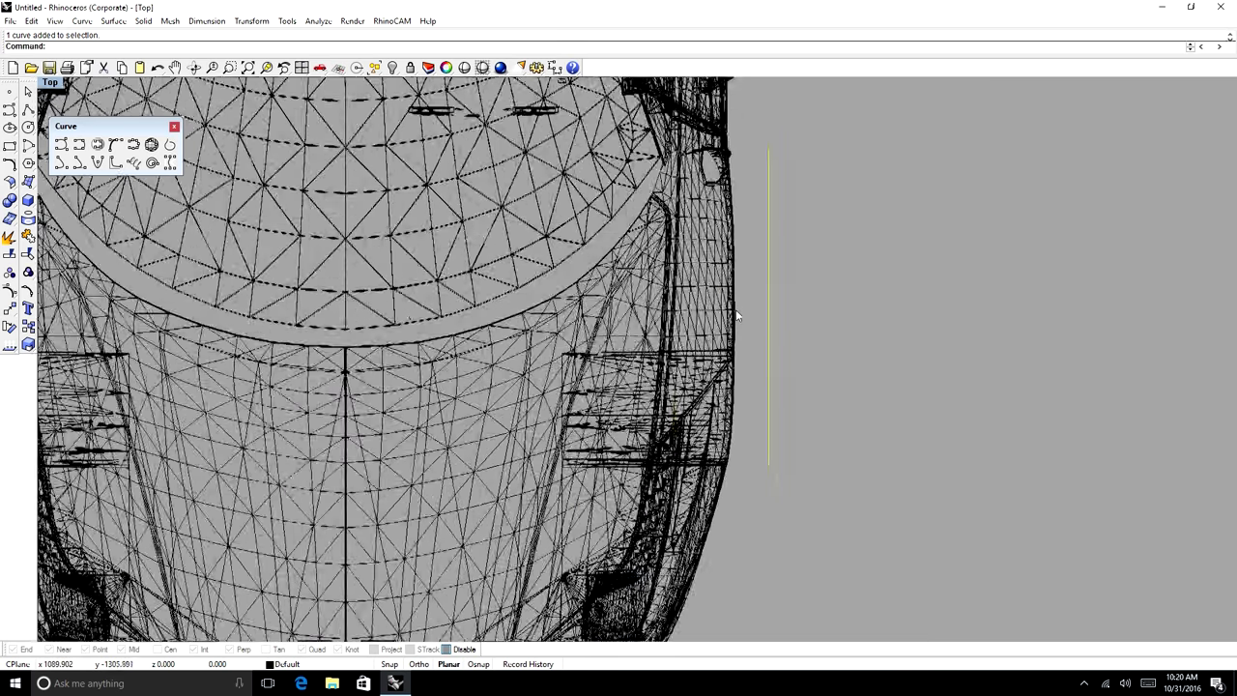
{"action": "scroll", "coordinate": [748, 304], "scroll_direction": "down", "scroll_amount": 2}
{"action": "scroll", "coordinate": [764, 289], "scroll_direction": "up", "scroll_amount": 2}
{"action": "scroll", "coordinate": [768, 278], "scroll_direction": "down", "scroll_amount": 2}
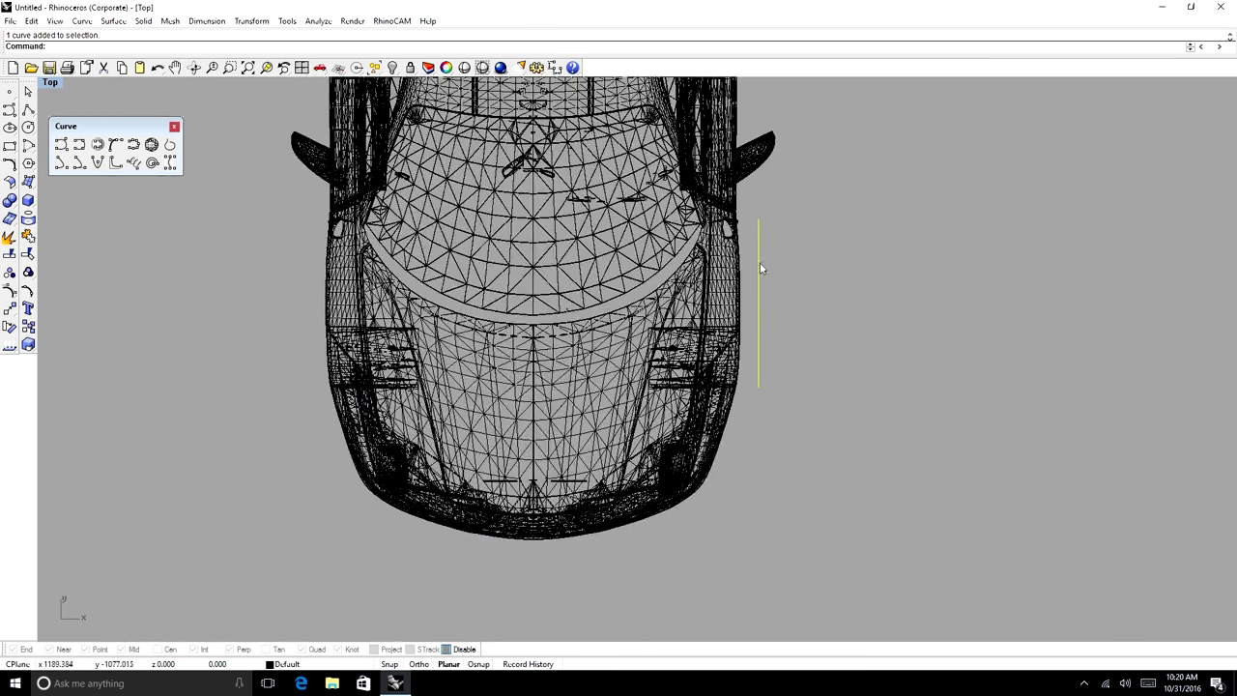
{"action": "scroll", "coordinate": [759, 271], "scroll_direction": "up", "scroll_amount": 3}
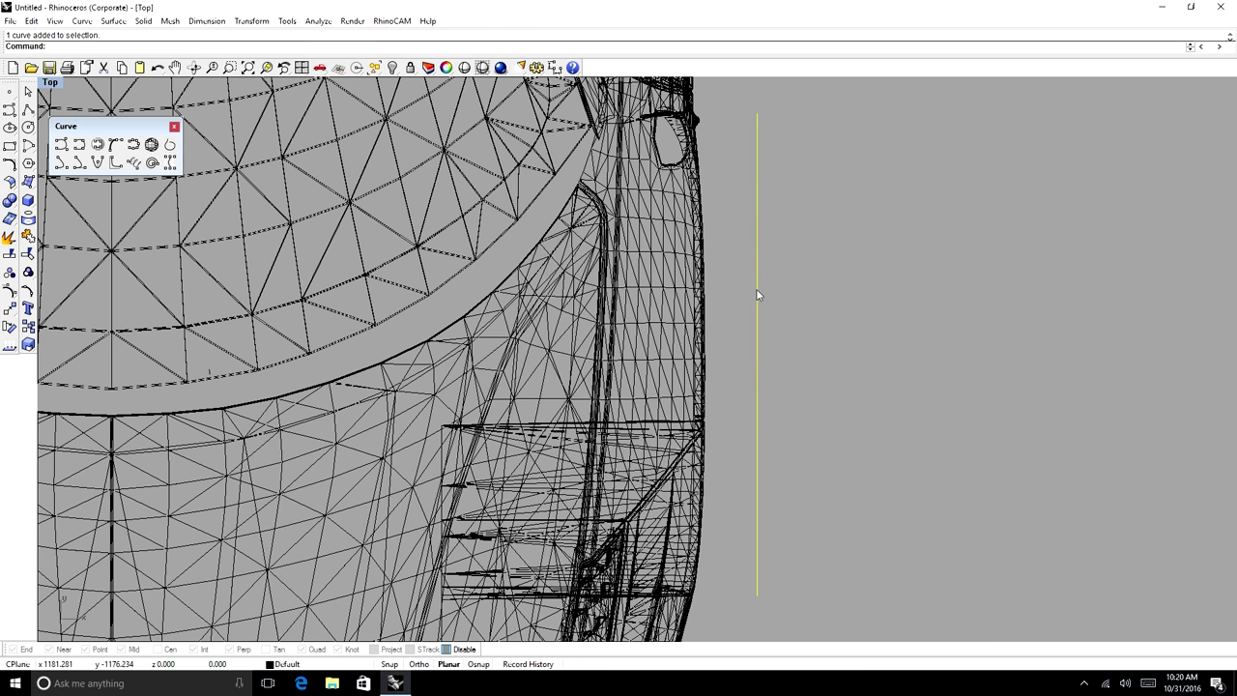
{"action": "type", "text": "Move"}
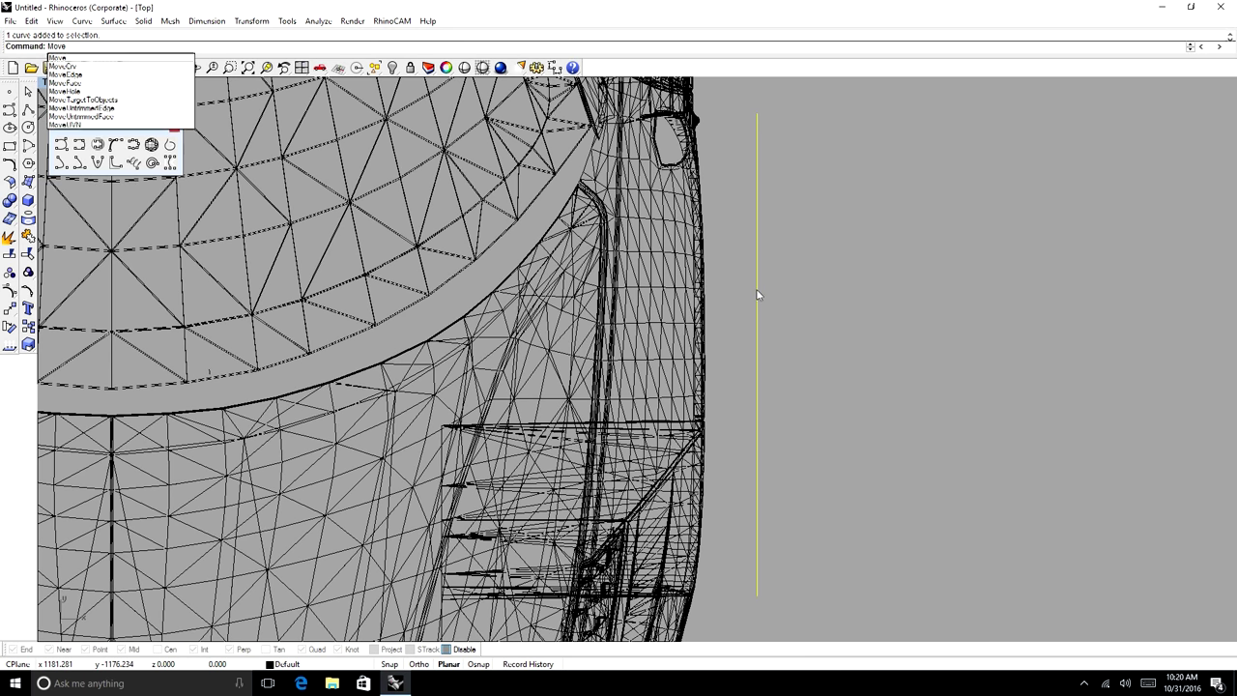
{"action": "key", "text": "Return"}
{"action": "left_click", "coordinate": [756, 287]}
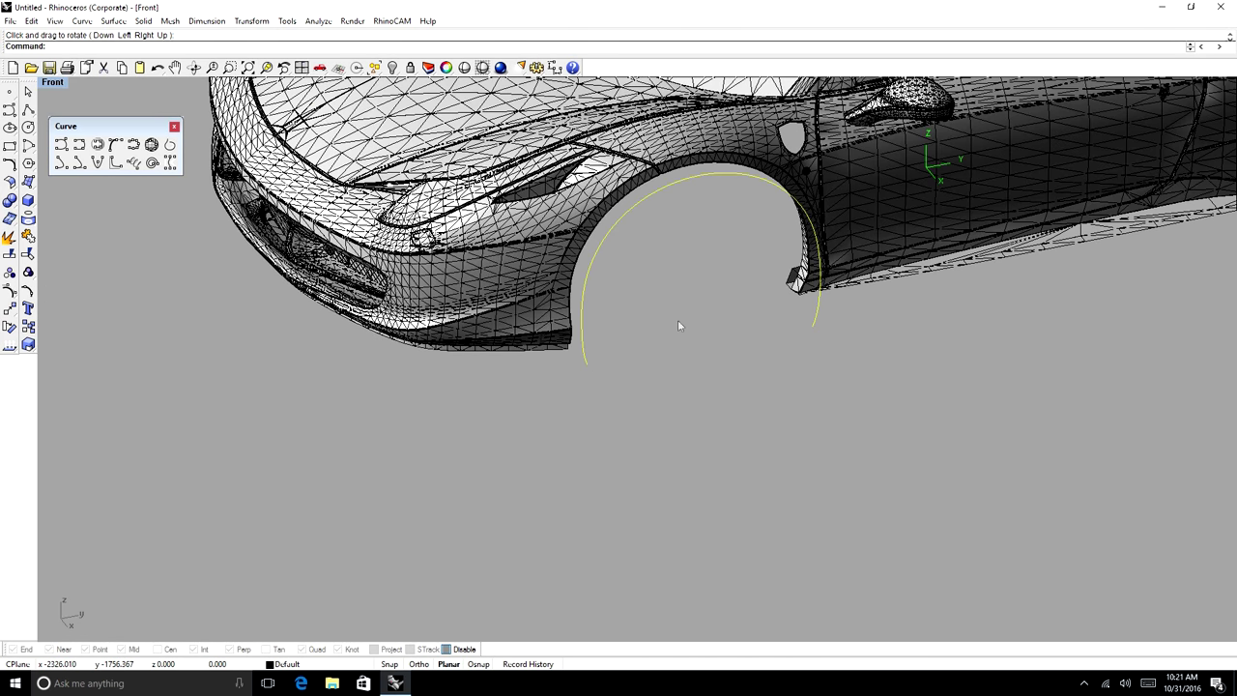
- In the Right view, offset the arch curve to its outer side with a distance of 1.75
{"action": "type", "text": "front"}
{"action": "key", "text": "Return"}
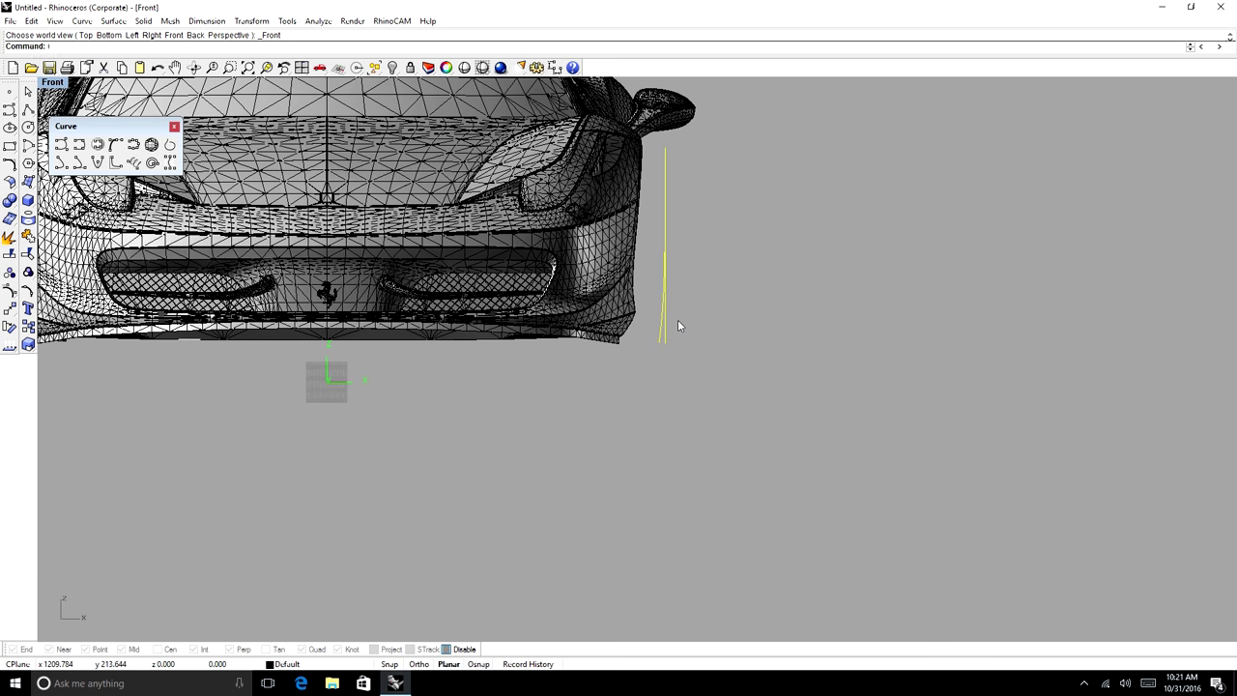
{"action": "type", "text": "right"}
{"action": "key", "text": "Return"}
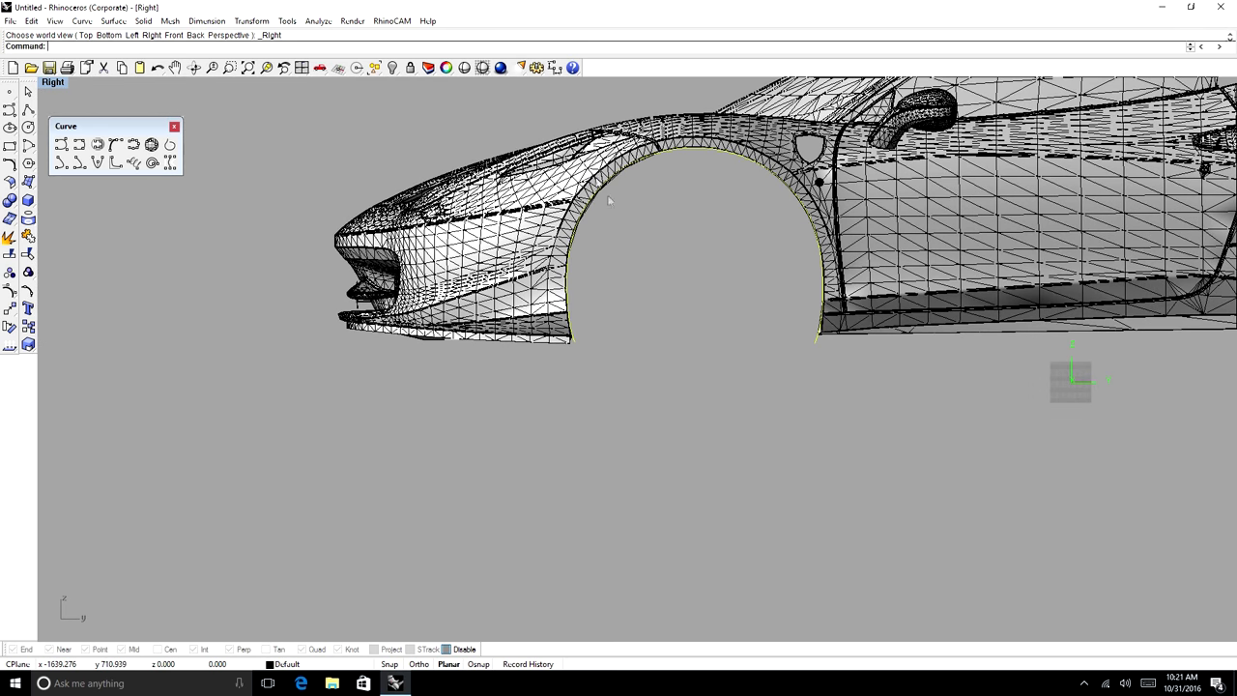
{"action": "scroll", "coordinate": [607, 194], "scroll_direction": "up", "scroll_amount": 4}
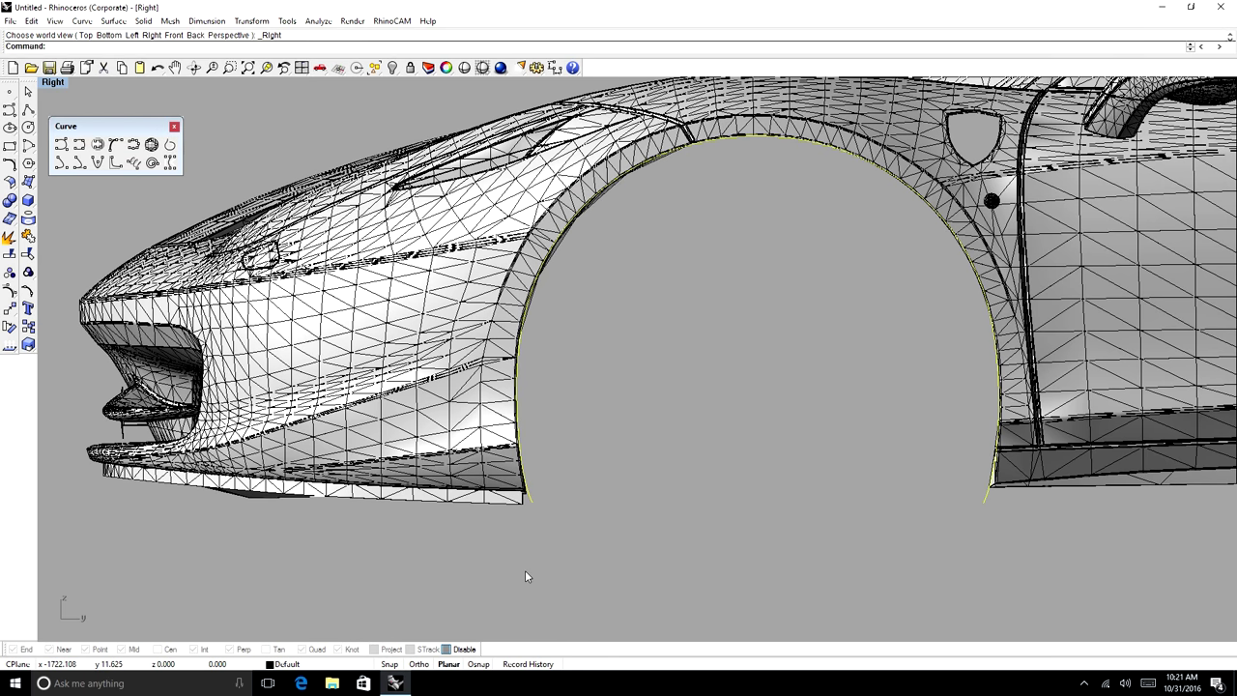
{"action": "type", "text": "offset"}
{"action": "key", "text": "Return"}
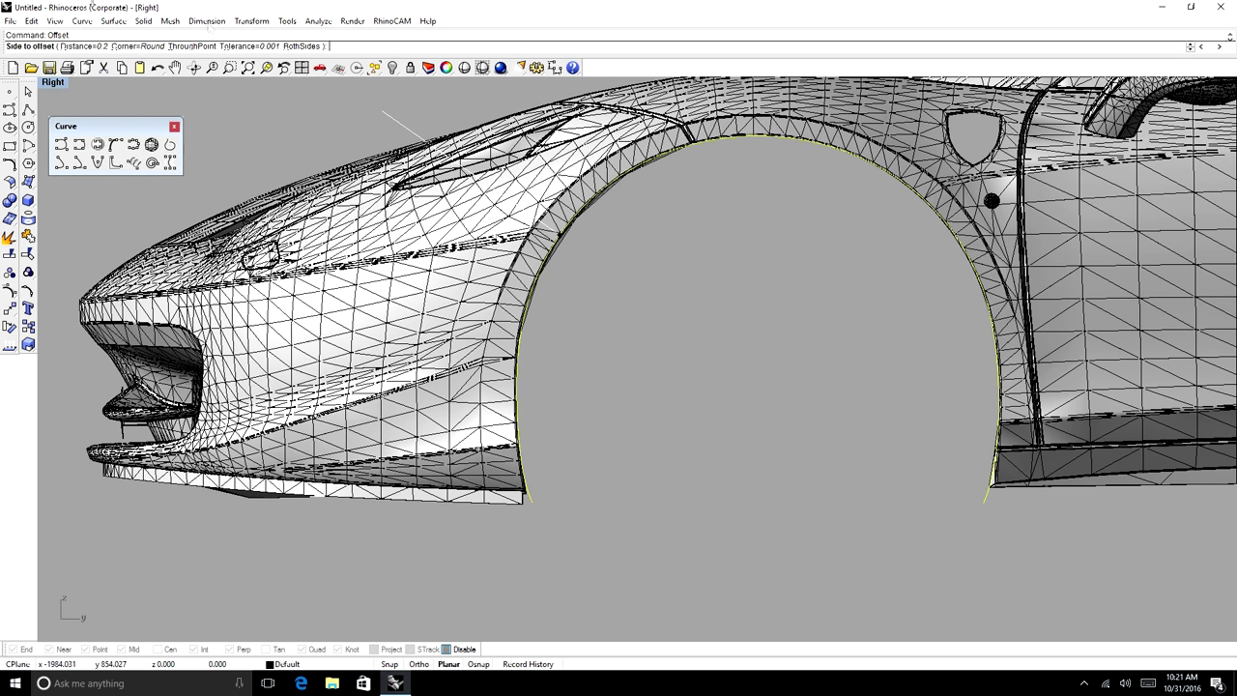
{"action": "left_click", "coordinate": [62, 45]}
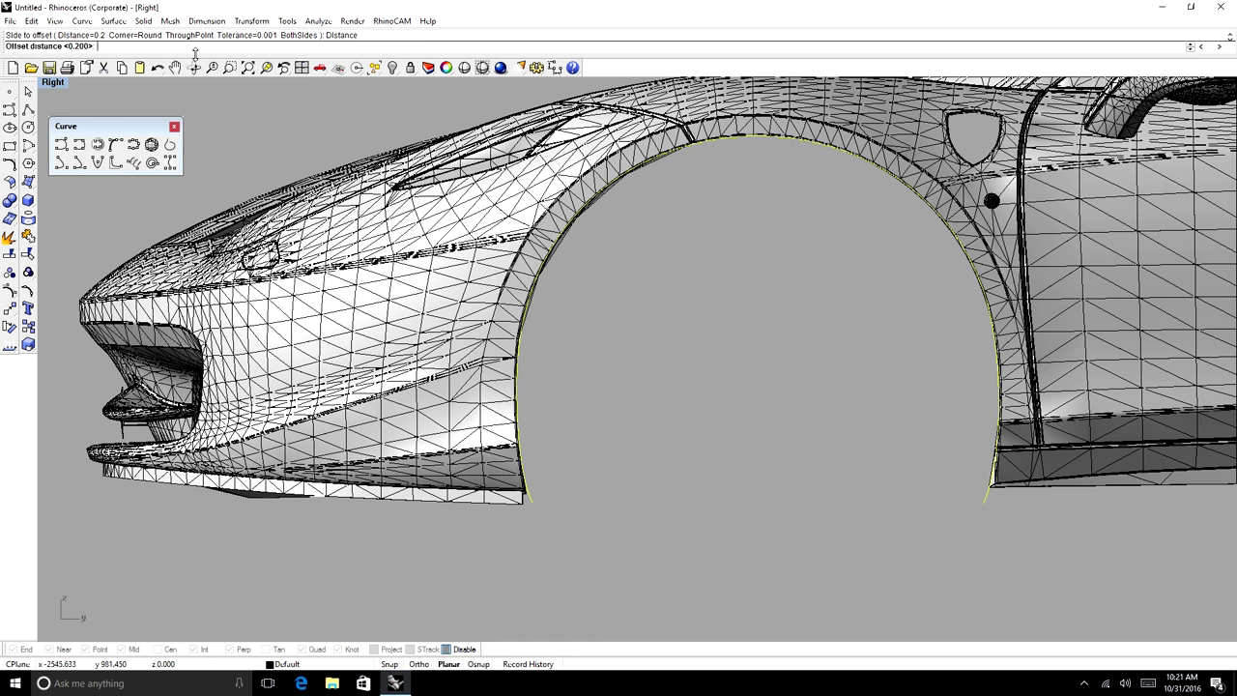
{"action": "type", "text": "1.75"}
{"action": "key", "text": "Return"}
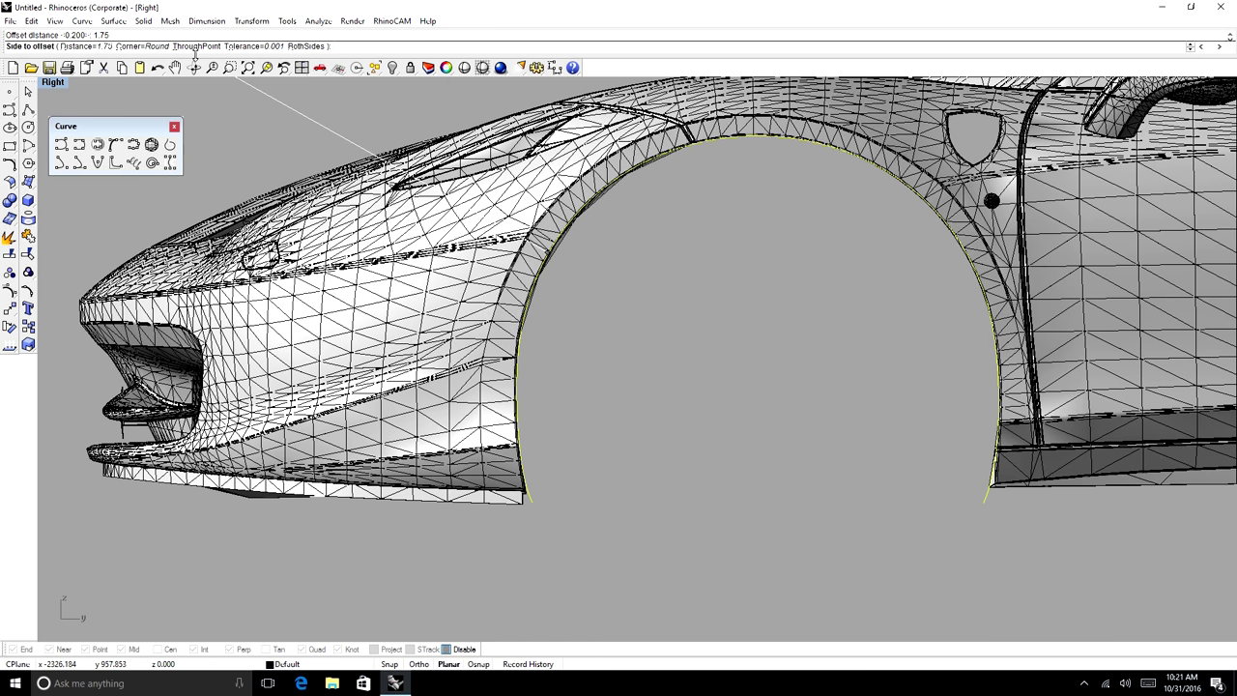
{"action": "scroll", "coordinate": [580, 189], "scroll_direction": "up", "scroll_amount": 3}
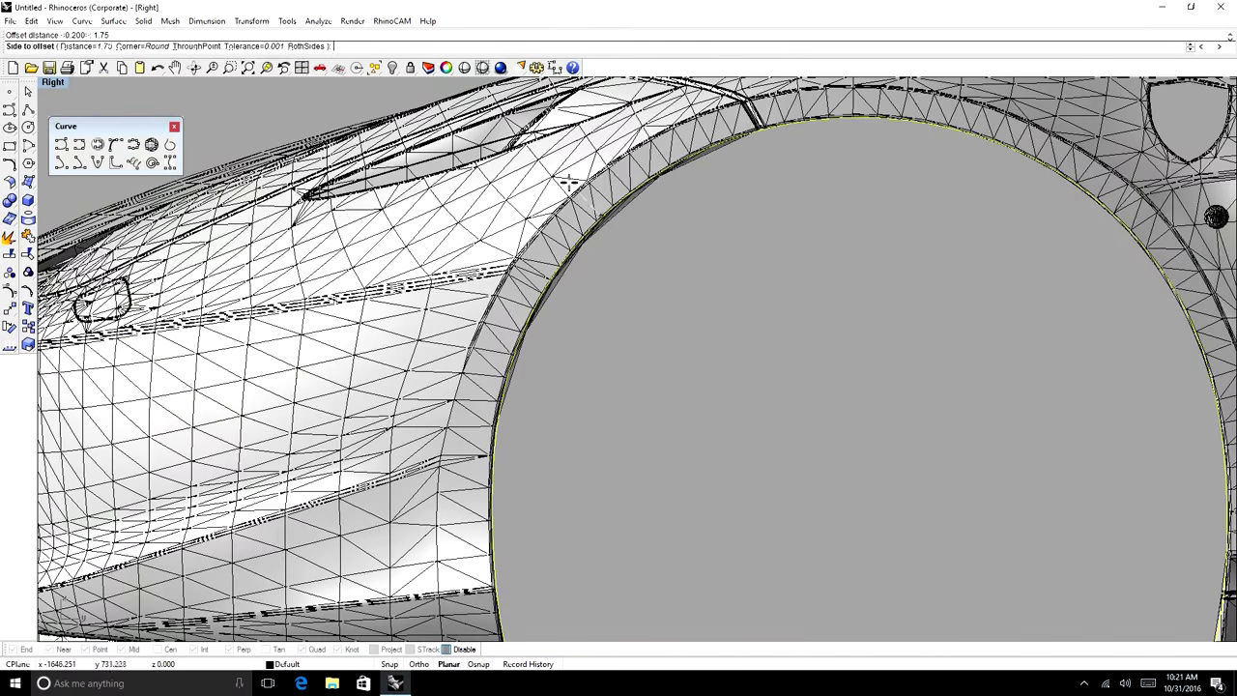
{"action": "left_click", "coordinate": [572, 189]}
{"action": "scroll", "coordinate": [618, 217], "scroll_direction": "down", "scroll_amount": 3}
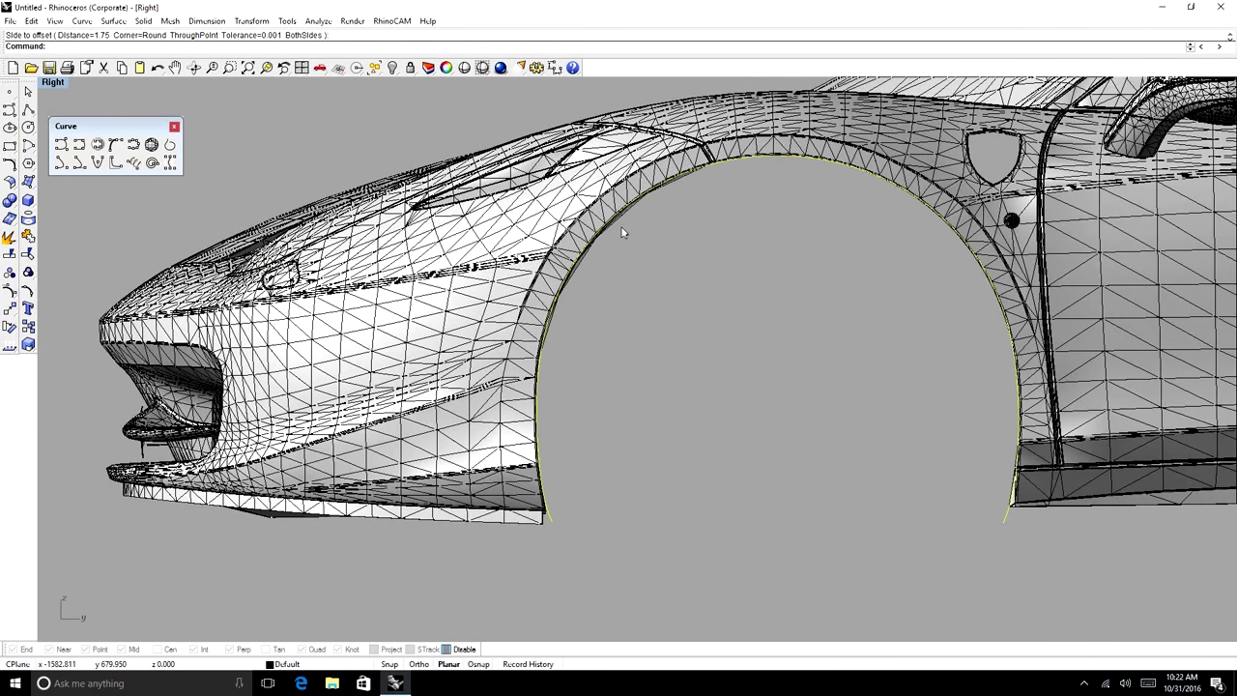
{"action": "scroll", "coordinate": [620, 224], "scroll_direction": "down", "scroll_amount": 1}
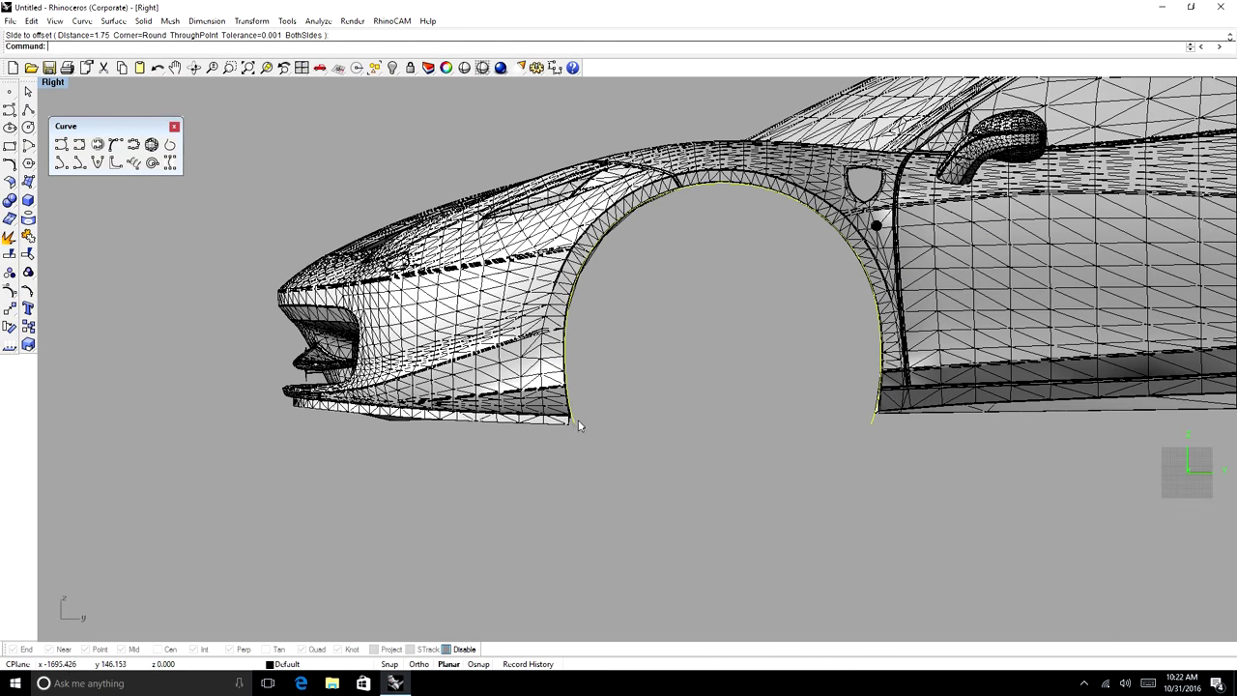
{"action": "scroll", "coordinate": [574, 425], "scroll_direction": "up", "scroll_amount": 6}
{"action": "scroll", "coordinate": [573, 424], "scroll_direction": "down", "scroll_amount": 3}
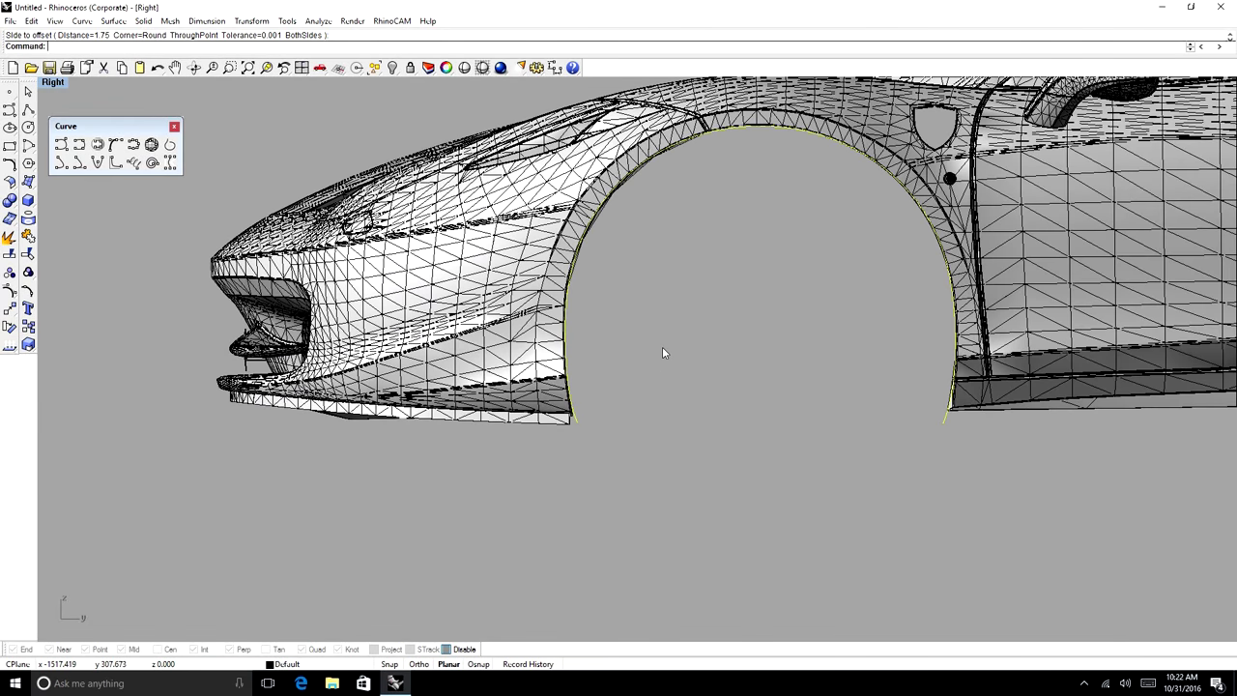
- Set the document's model units to inches and scale the model to match
{"action": "left_click", "coordinate": [10, 20]}
{"action": "left_click", "coordinate": [58, 220]}
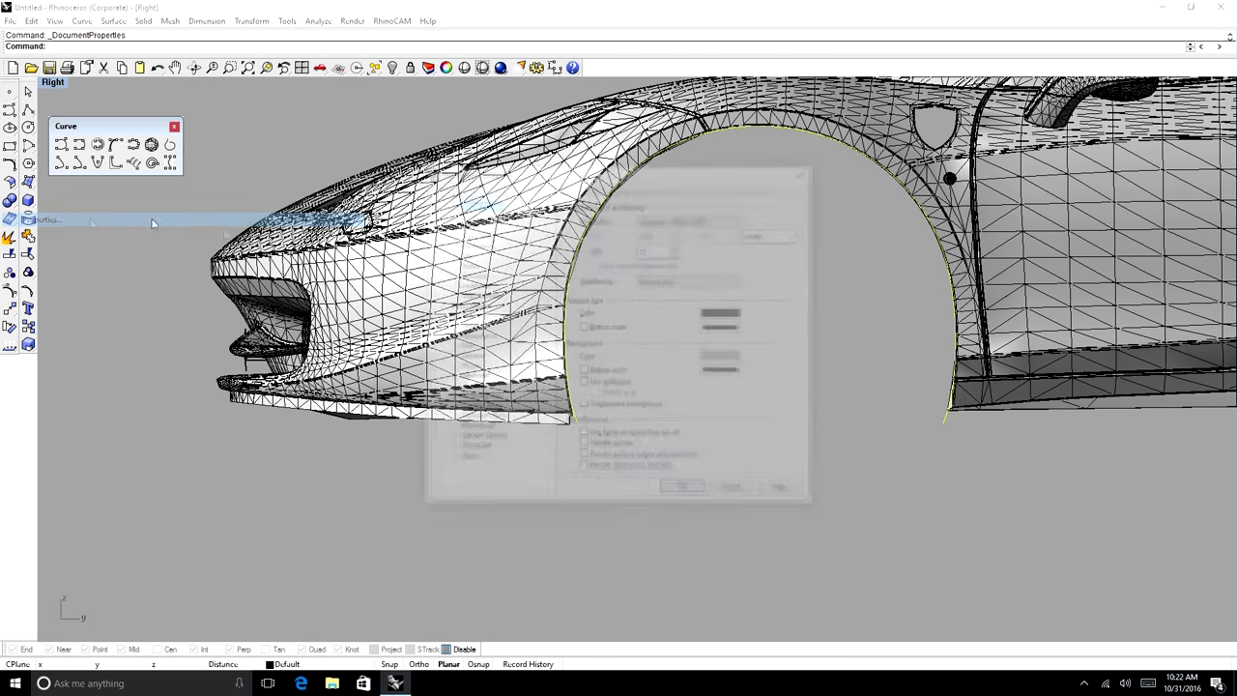
{"action": "left_click", "coordinate": [465, 223]}
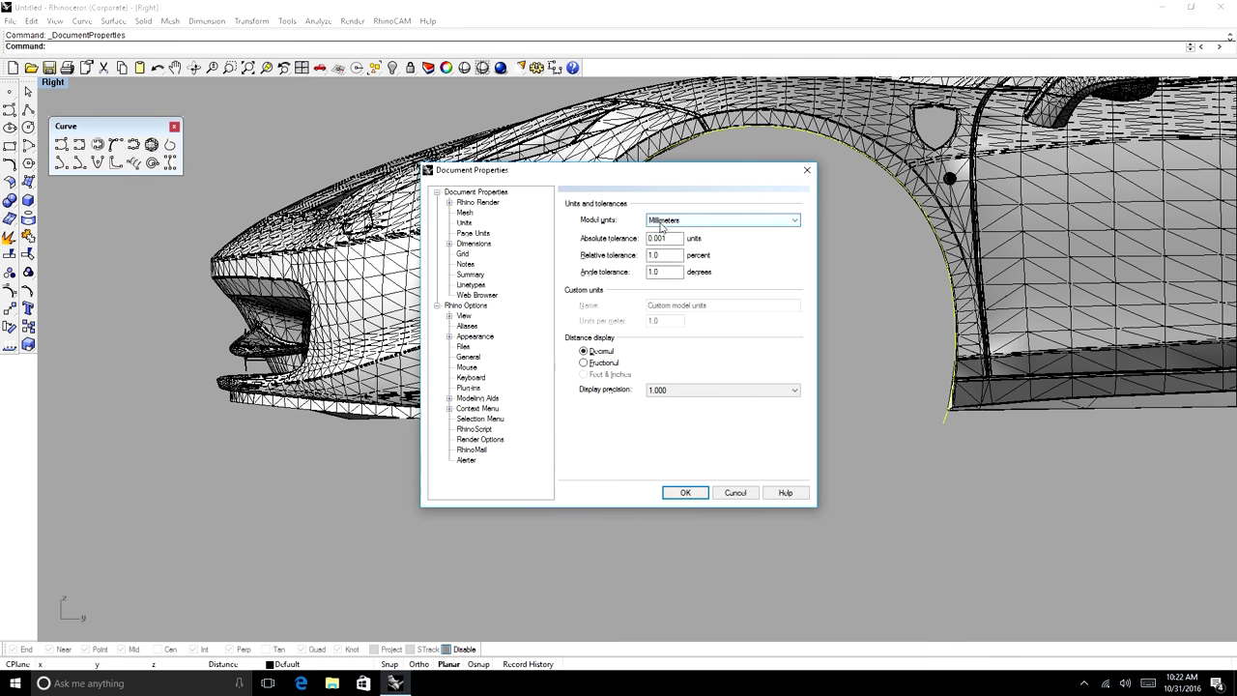
{"action": "left_click", "coordinate": [719, 220]}
{"action": "left_click", "coordinate": [674, 290]}
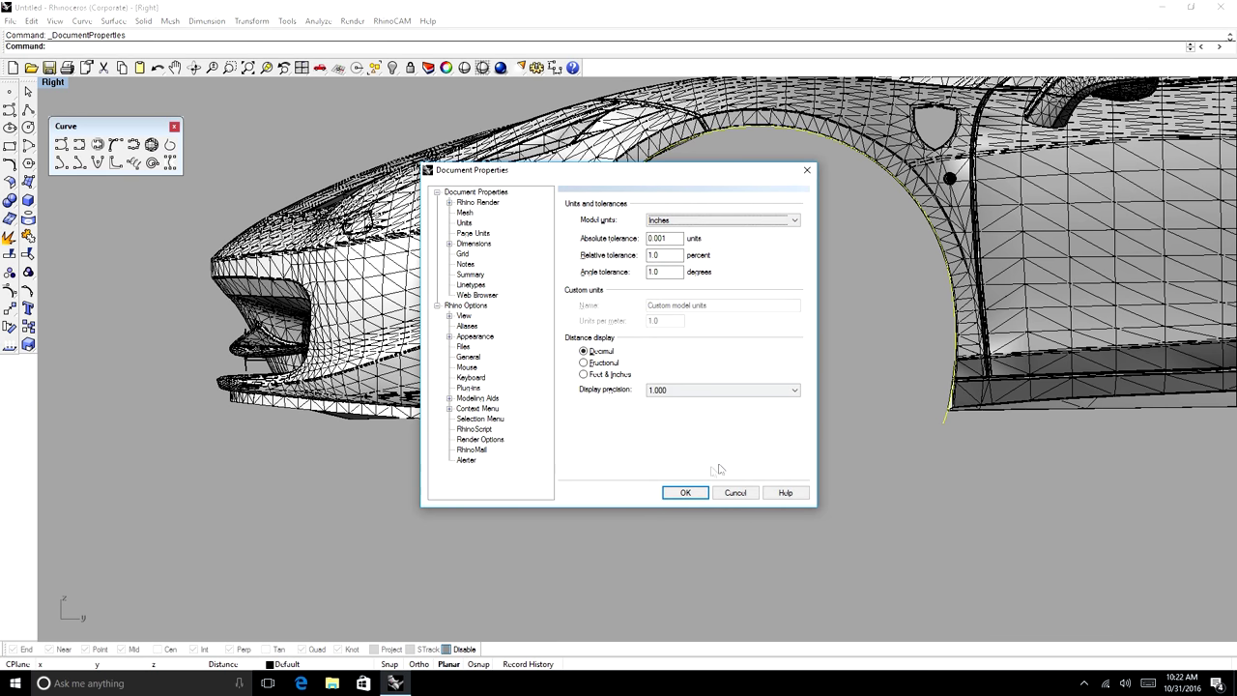
{"action": "left_click", "coordinate": [685, 492]}
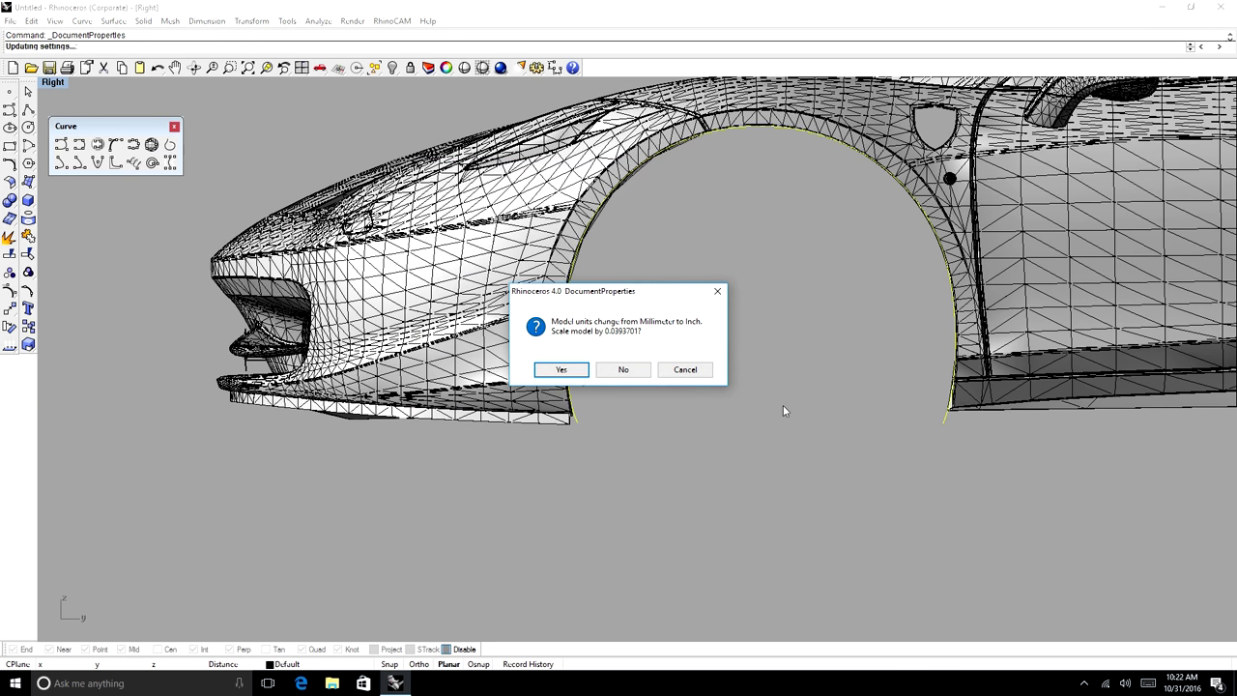
{"action": "left_click", "coordinate": [562, 370]}
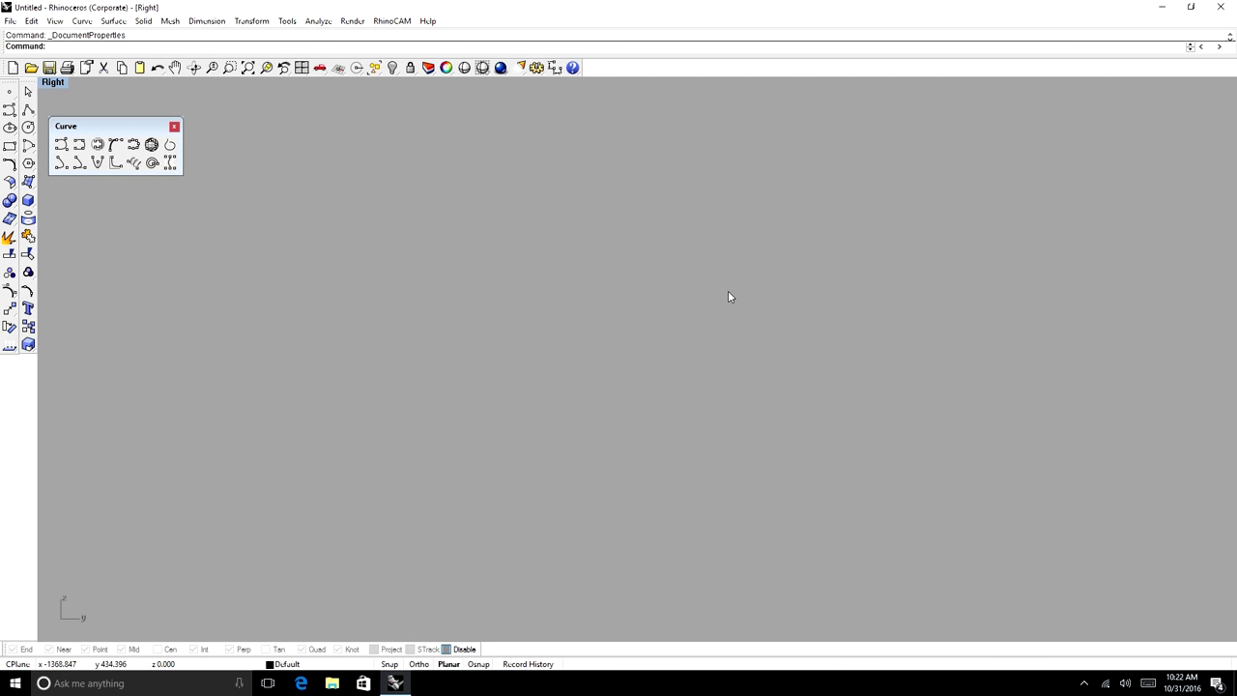
- Offset the arch curve outward by 1.75 inches and inspect both curves from an angle
{"action": "scroll", "coordinate": [679, 326], "scroll_direction": "down", "scroll_amount": 11}
{"action": "scroll", "coordinate": [867, 280], "scroll_direction": "down", "scroll_amount": 2}
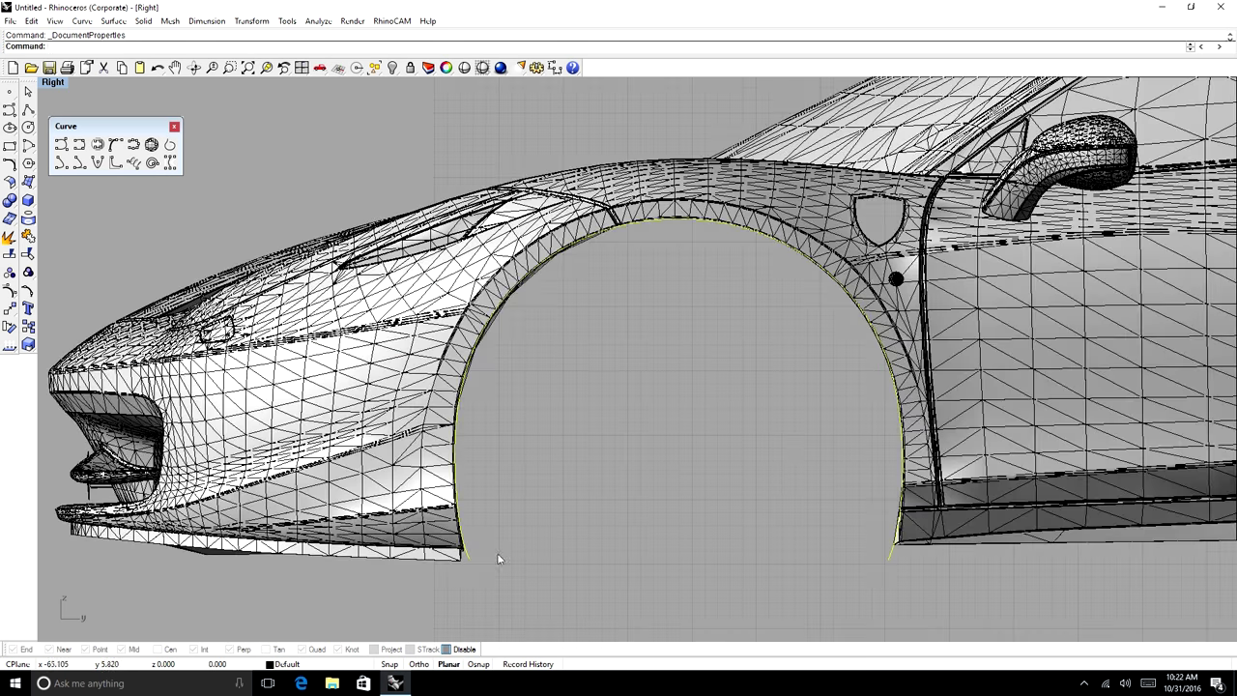
{"action": "type", "text": "Offset"}
{"action": "key", "text": "Return"}
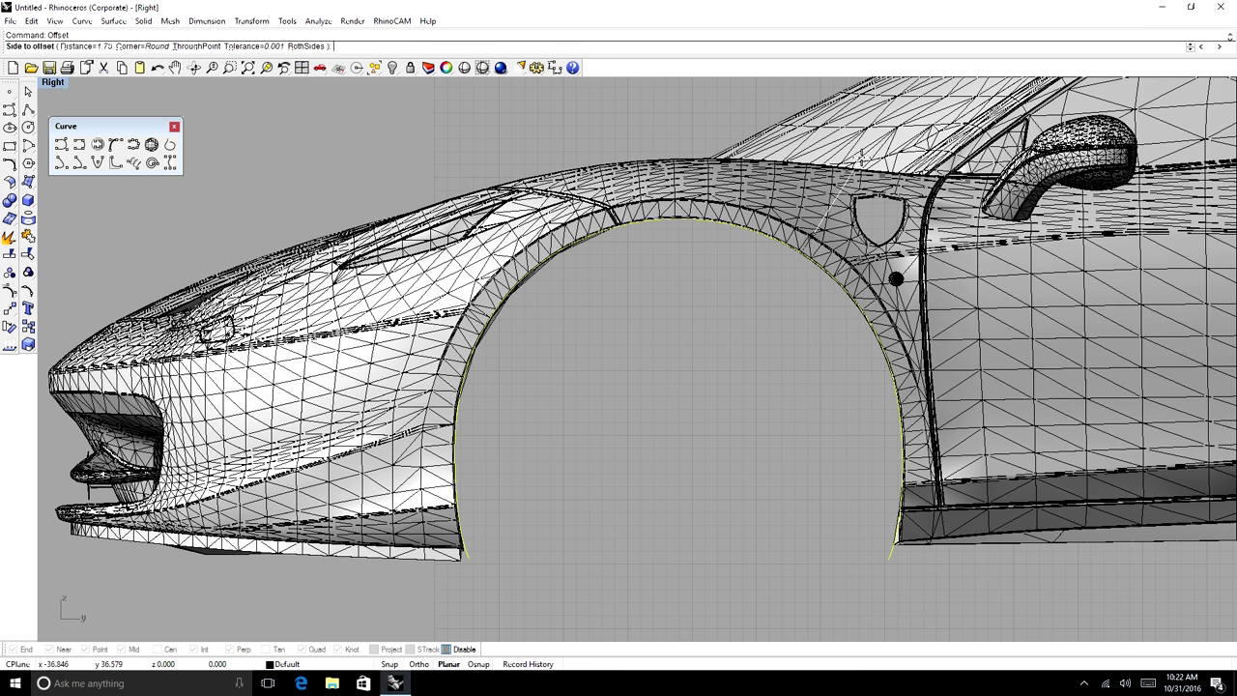
{"action": "left_click", "coordinate": [610, 120]}
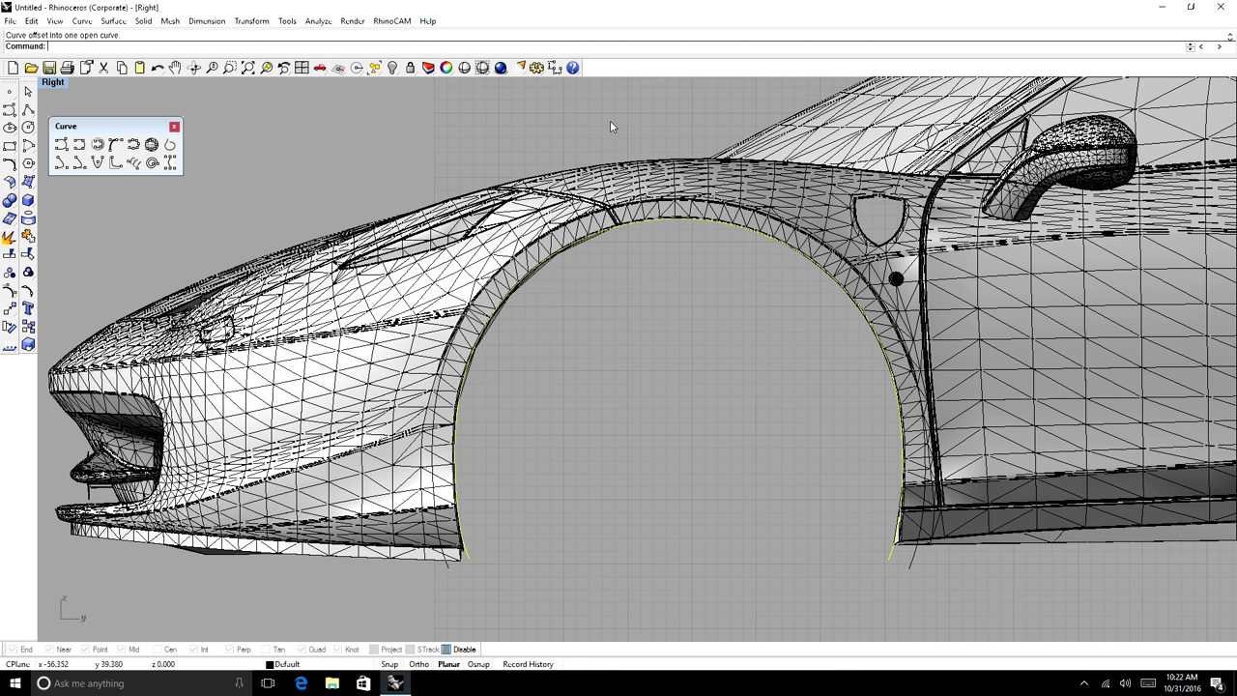
{"action": "left_click", "coordinate": [194, 68]}
{"action": "left_click_drag", "start_coordinate": [350, 194], "coordinate": [645, 340]}
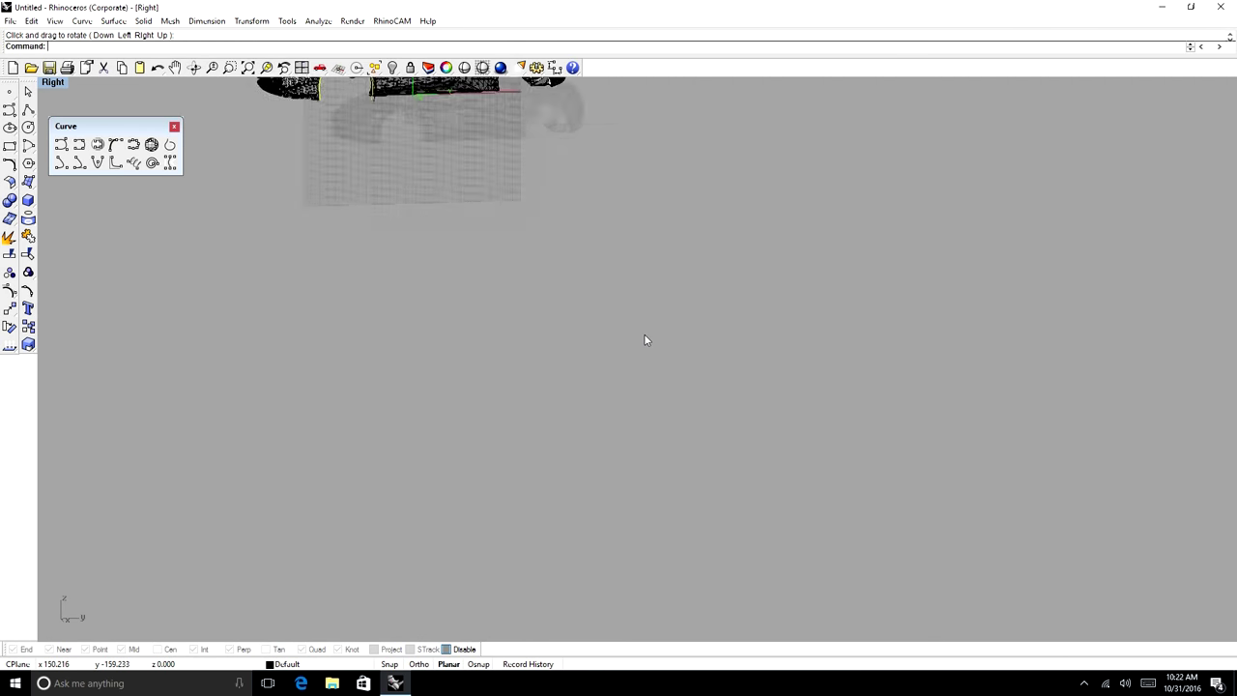
{"action": "scroll", "coordinate": [645, 336], "scroll_direction": "down", "scroll_amount": 4}
{"action": "scroll", "coordinate": [435, 145], "scroll_direction": "up", "scroll_amount": 15}
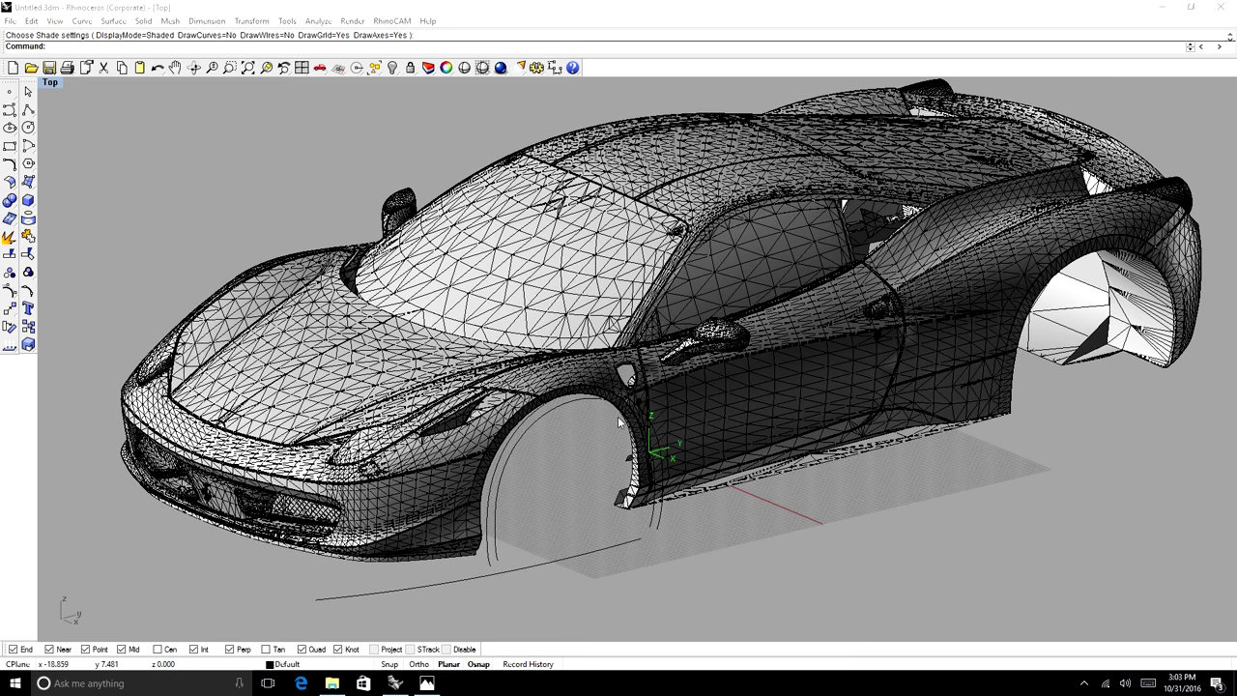
- In the Top view, project the long curve running along the car's side onto the body meshes
{"action": "left_click", "coordinate": [933, 555]}
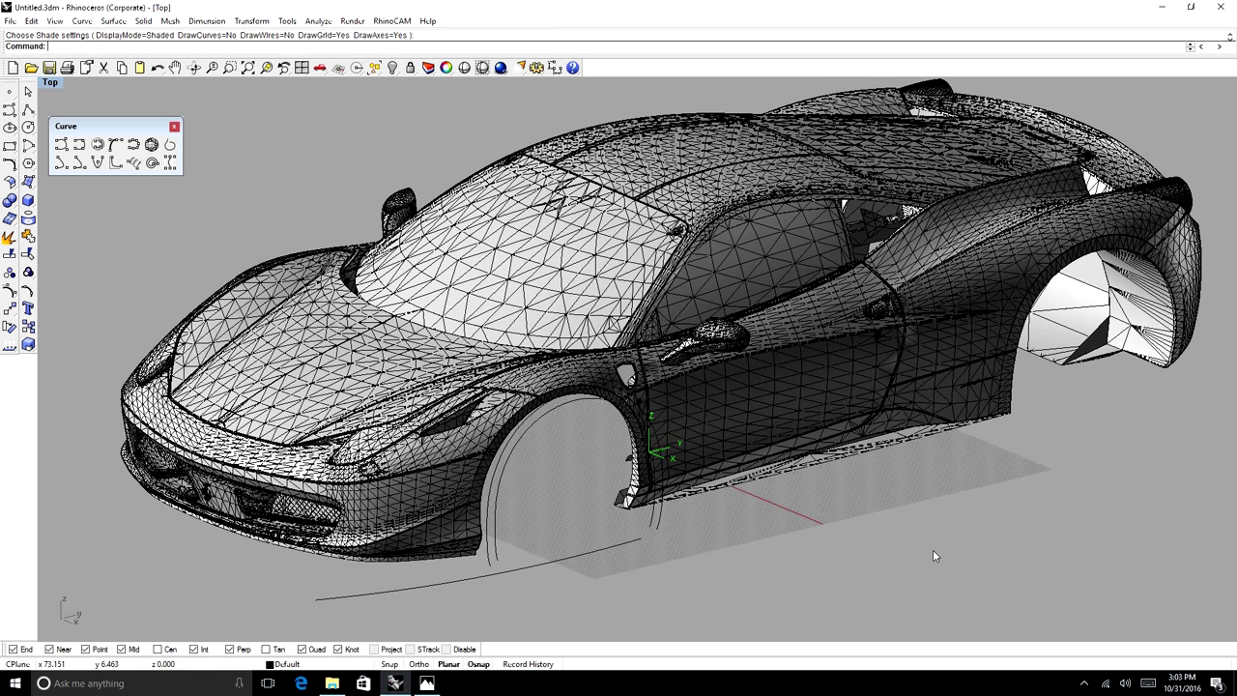
{"action": "type", "text": "Top"}
{"action": "key", "text": "Return"}
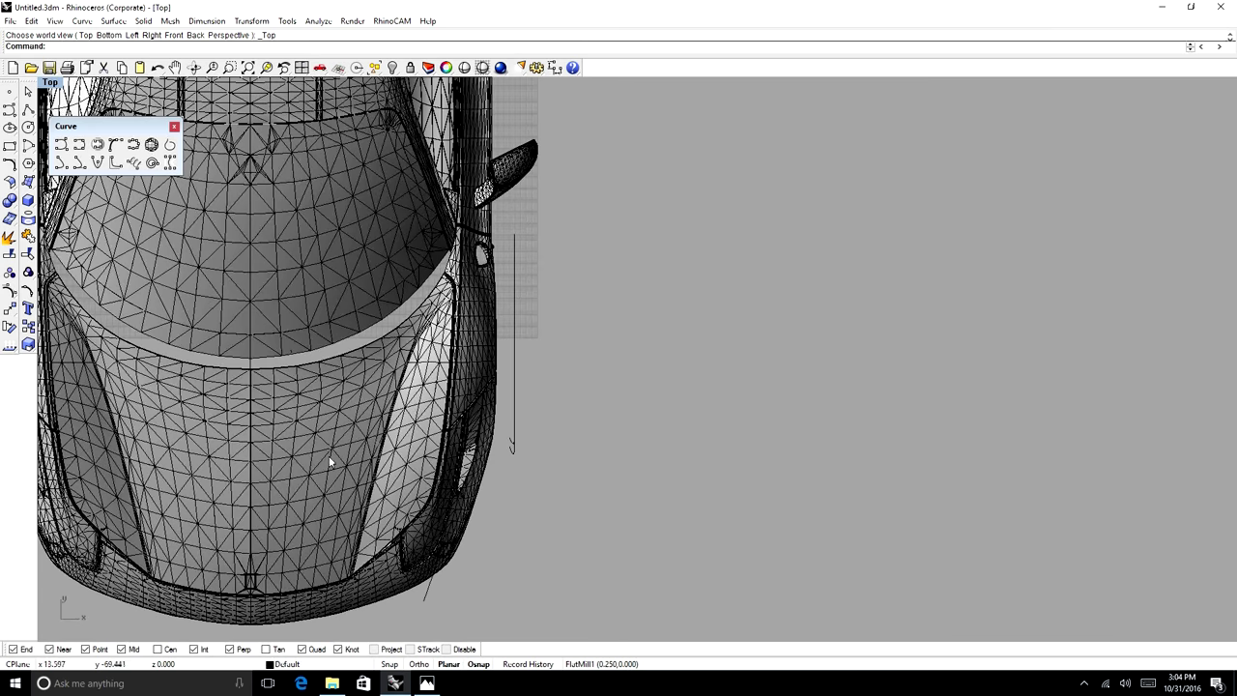
{"action": "left_click", "coordinate": [471, 357]}
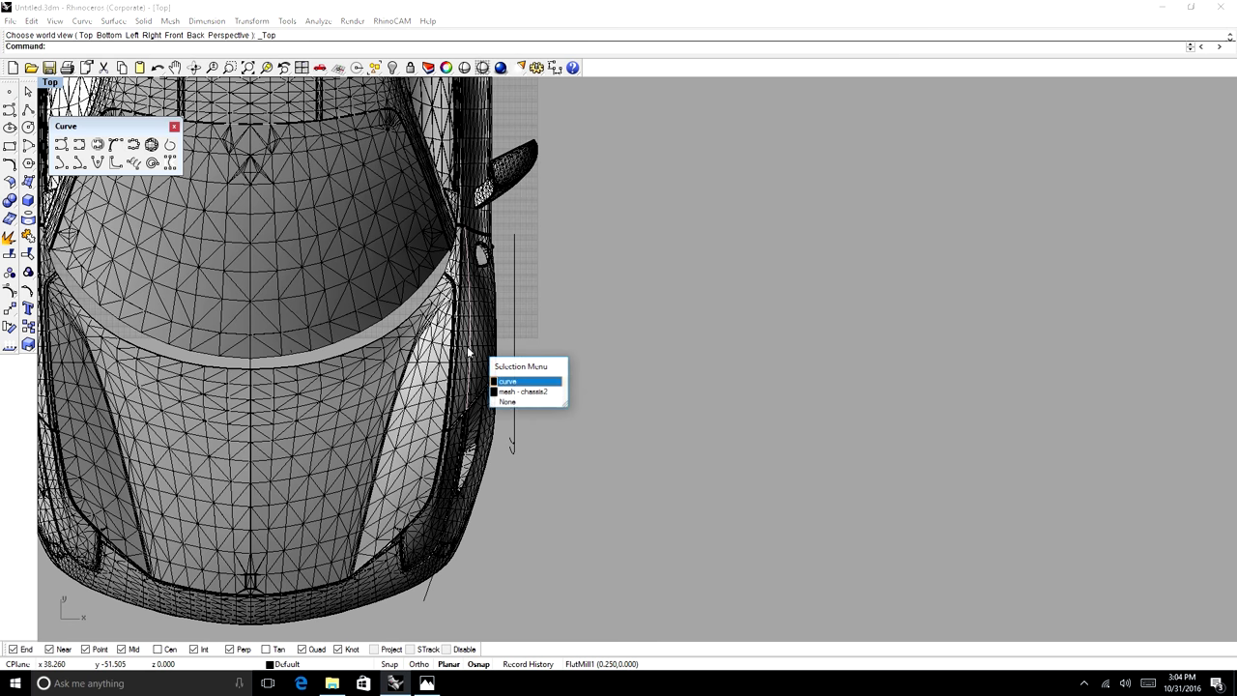
{"action": "key", "text": "Delete"}
{"action": "left_click", "coordinate": [469, 366]}
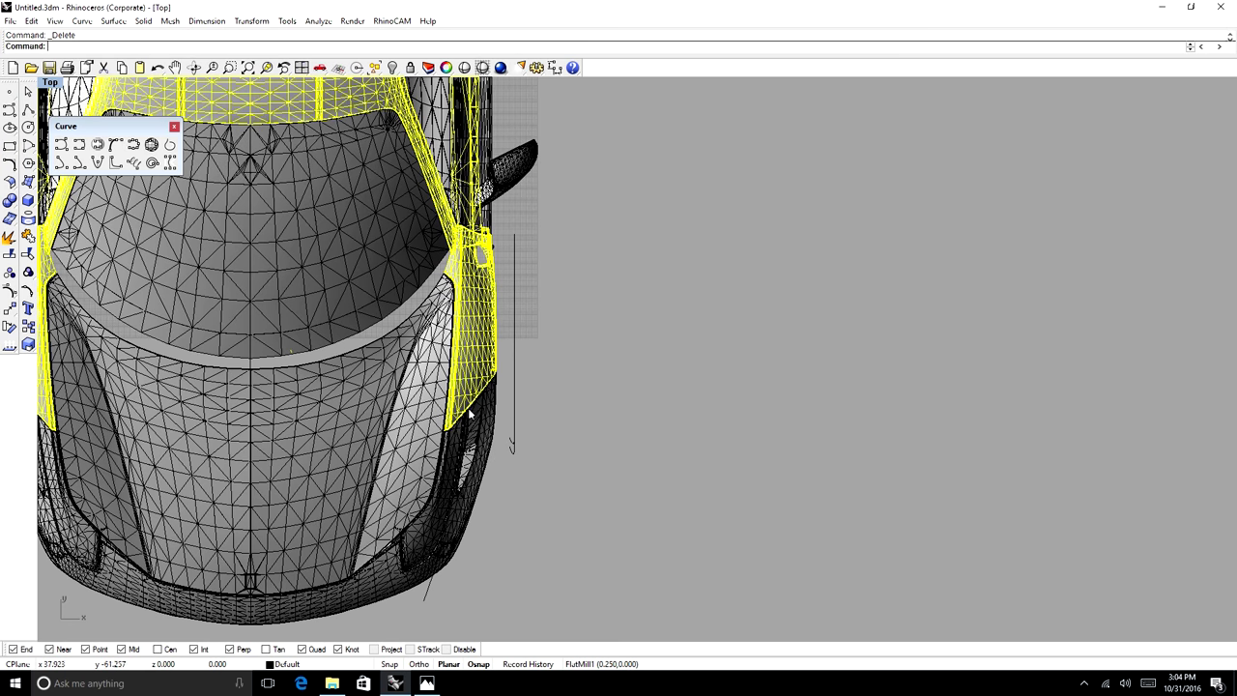
{"action": "left_click", "coordinate": [428, 596]}
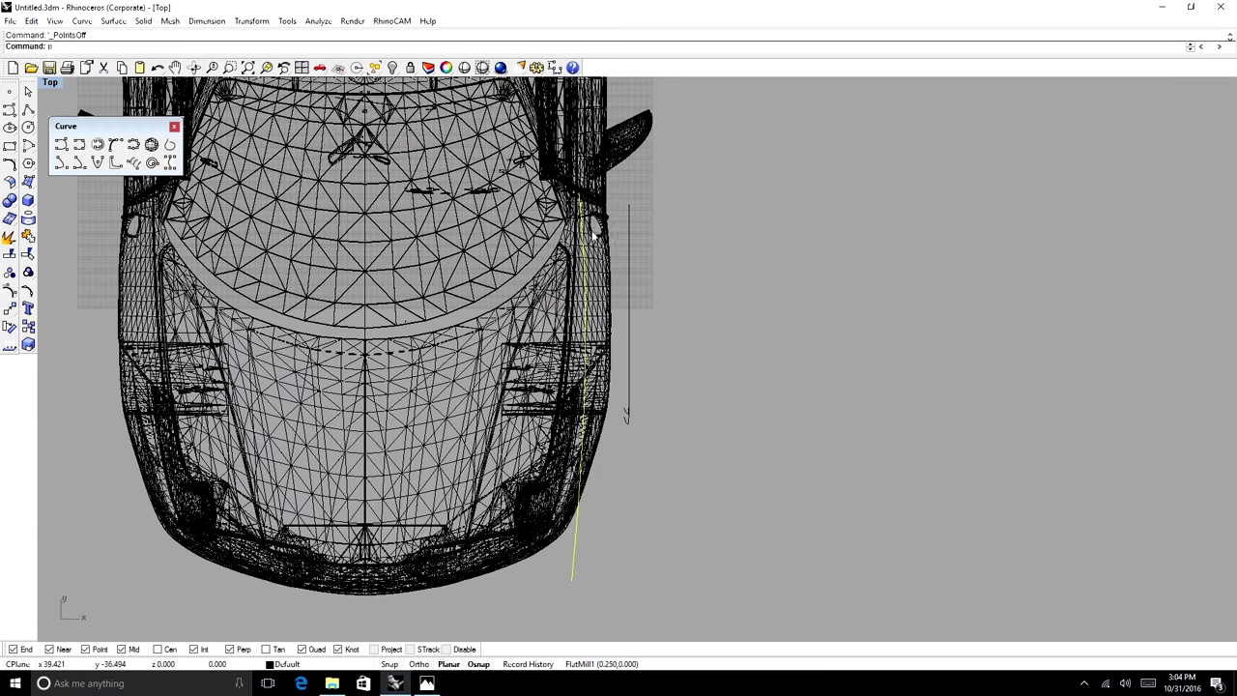
{"action": "type", "text": "roject"}
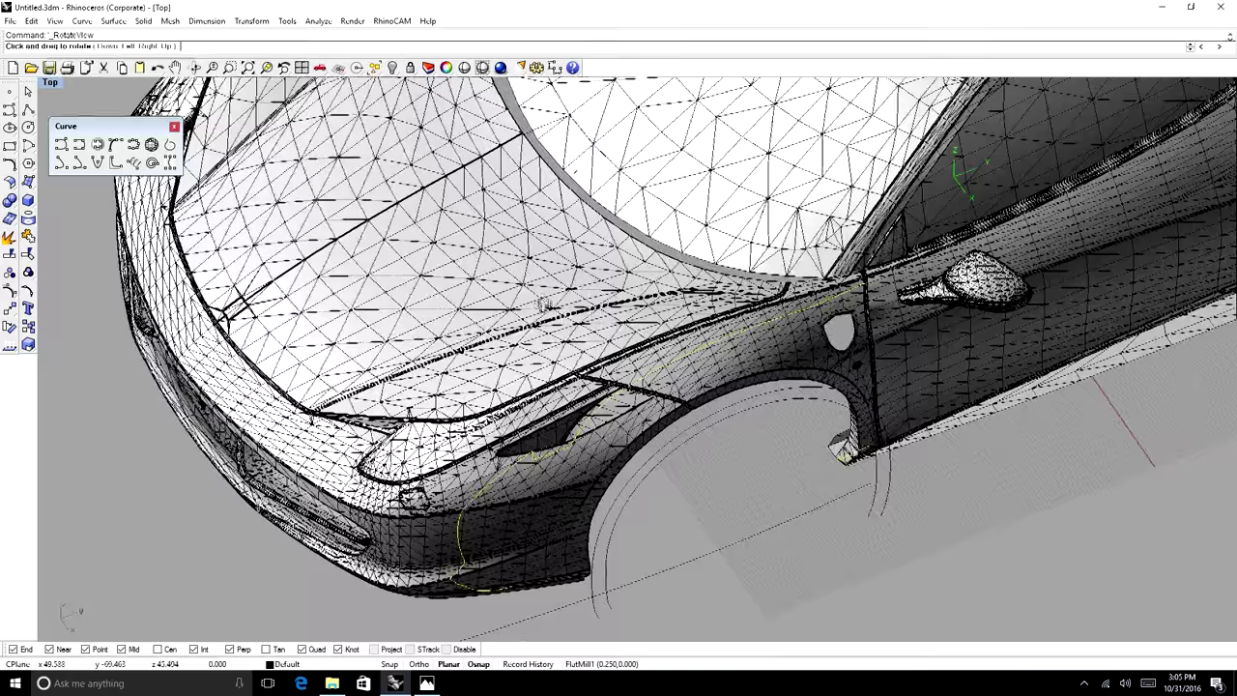
- Inspect the projected curve along the front fender and bumper from several angles
{"action": "left_click_drag", "start_coordinate": [753, 348], "coordinate": [729, 300]}
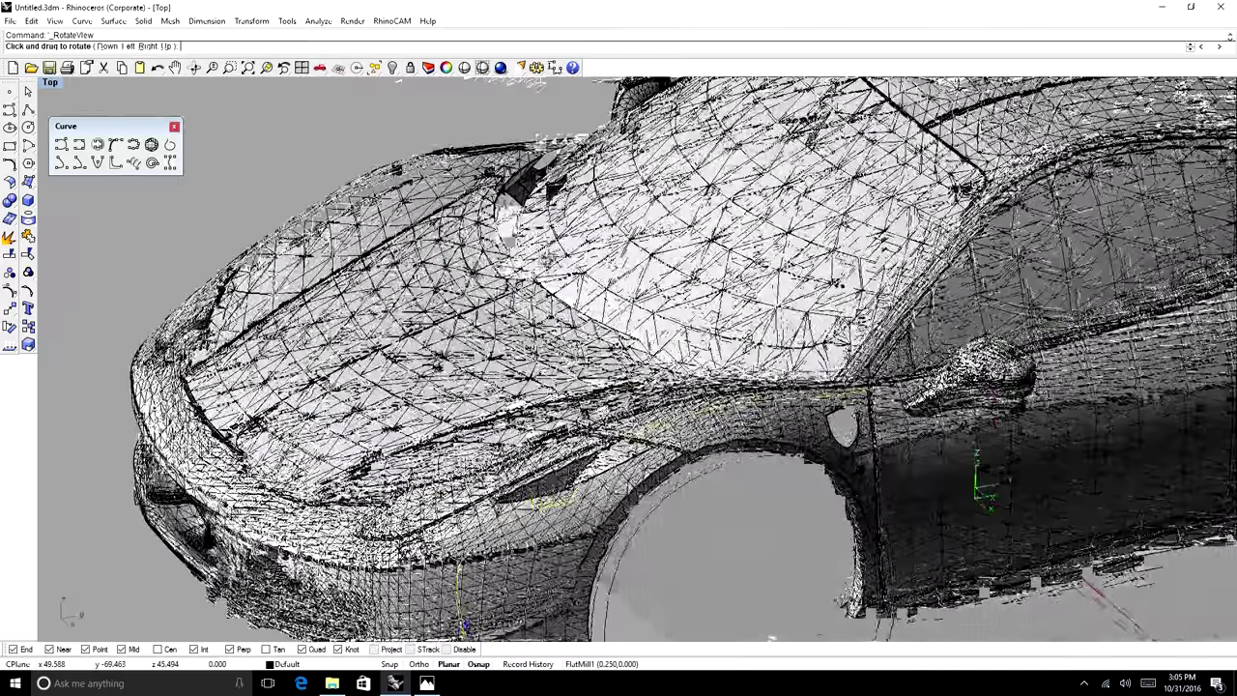
{"action": "left_click_drag", "start_coordinate": [521, 290], "coordinate": [686, 330]}
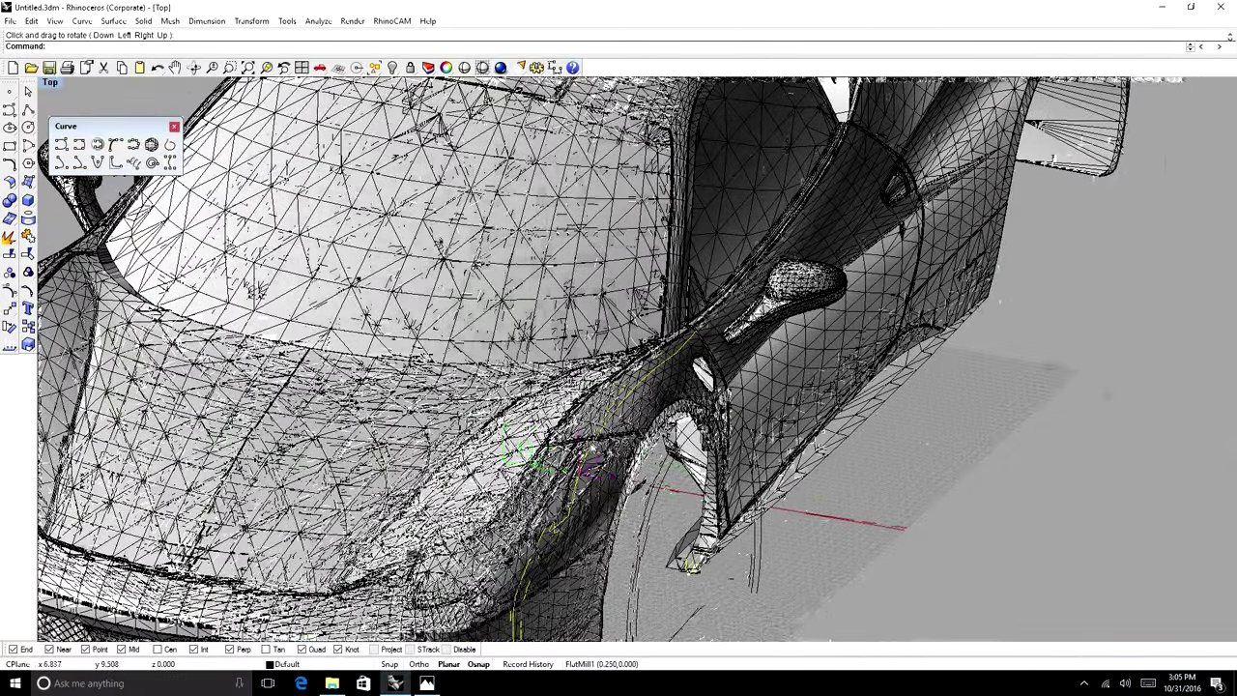
{"action": "scroll", "coordinate": [656, 310], "scroll_direction": "down", "scroll_amount": 4}
{"action": "scroll", "coordinate": [585, 483], "scroll_direction": "up", "scroll_amount": 2}
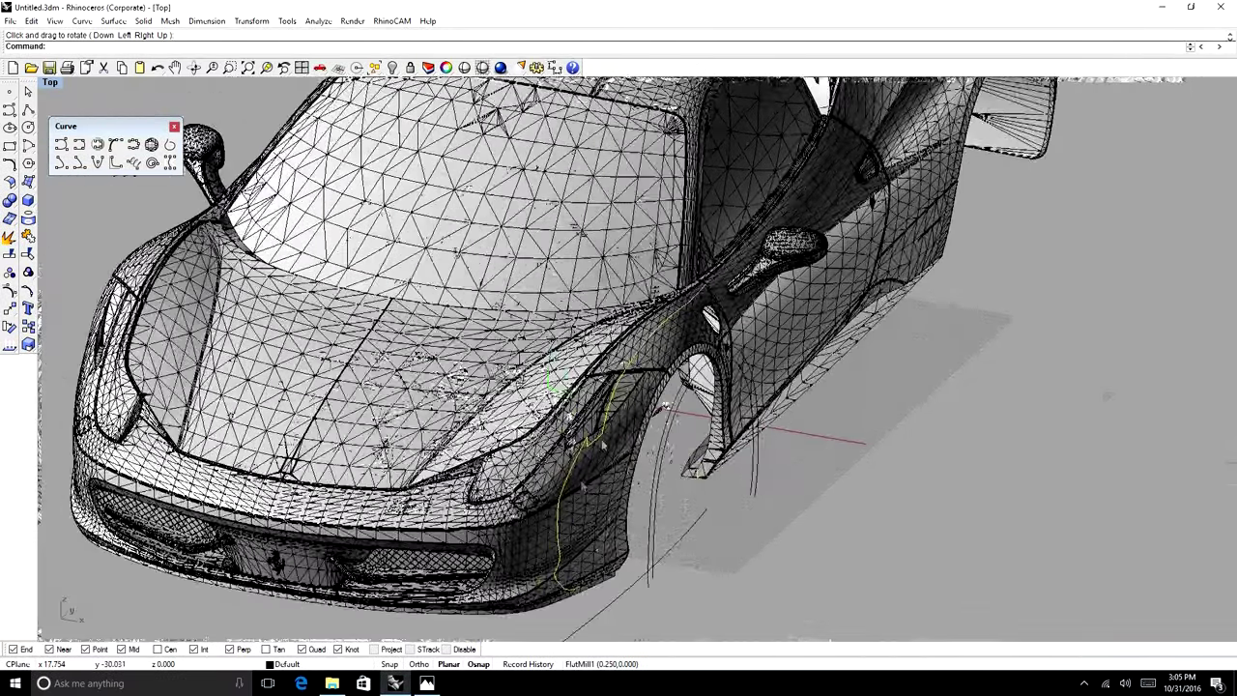
{"action": "scroll", "coordinate": [583, 485], "scroll_direction": "up", "scroll_amount": 2}
{"action": "left_click", "coordinate": [194, 67]}
{"action": "left_click_drag", "start_coordinate": [734, 503], "coordinate": [662, 460]}
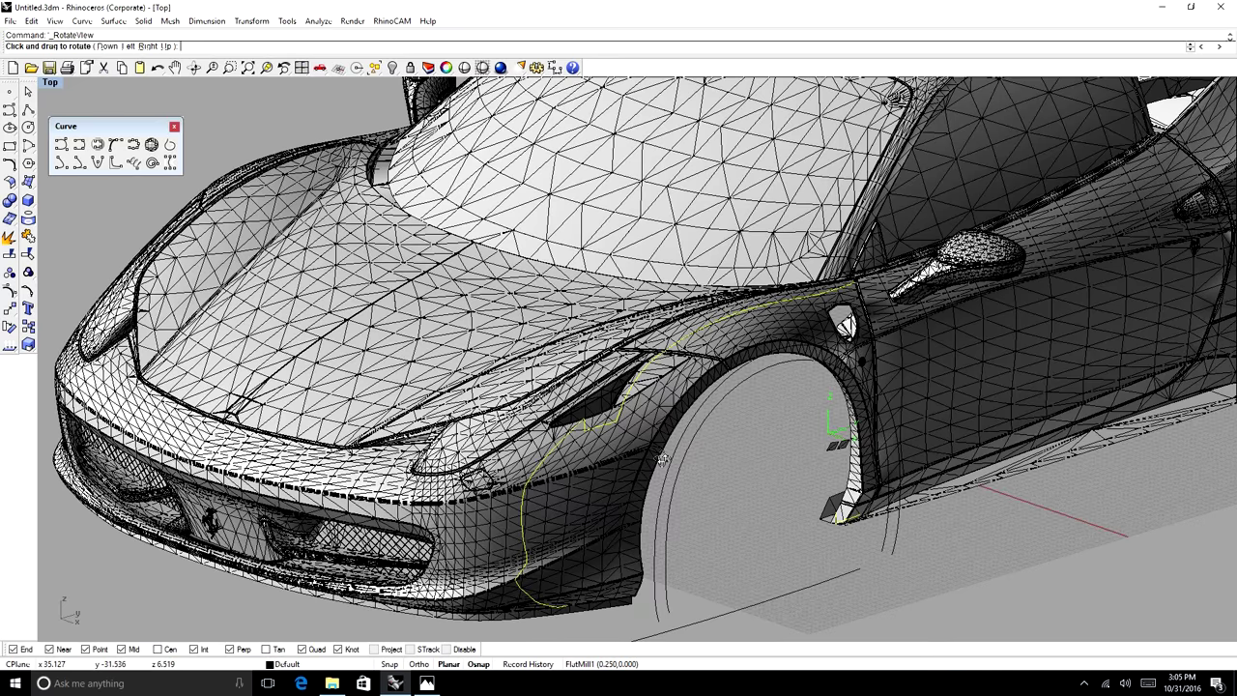
{"action": "right_click_drag", "start_coordinate": [661, 460], "coordinate": [541, 487], "text": "ctrl+shift"}
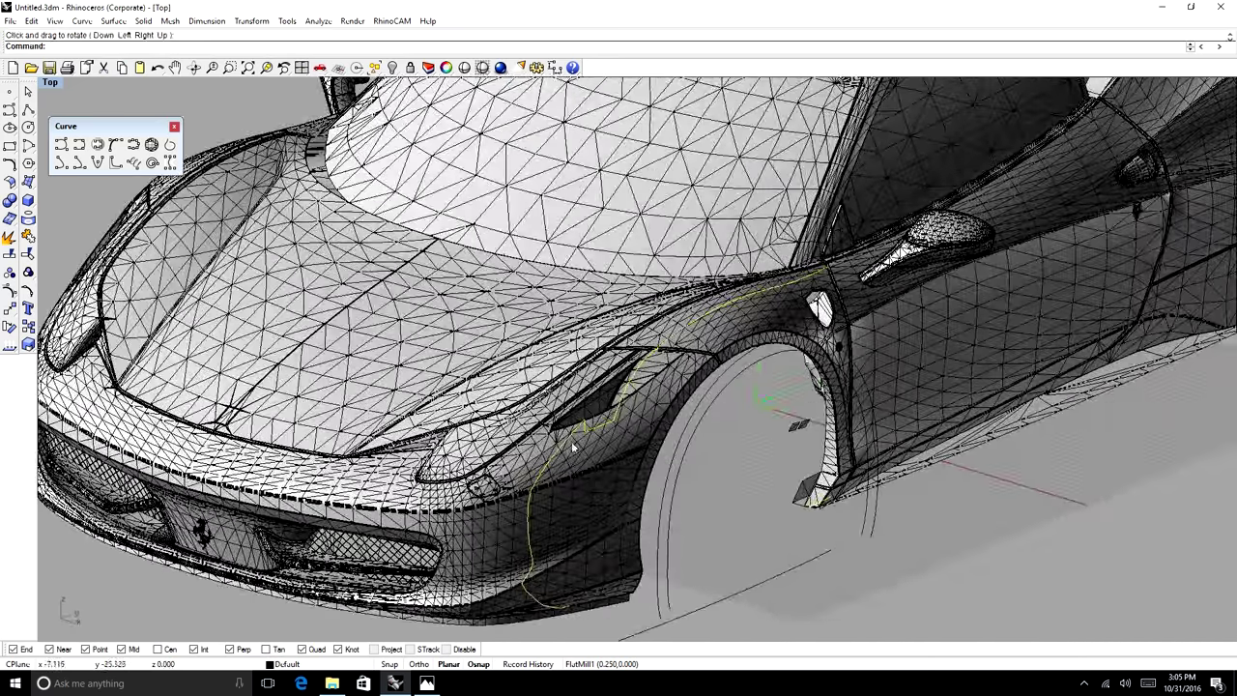
{"action": "right_click_drag", "start_coordinate": [686, 345], "coordinate": [550, 406], "text": "ctrl+shift"}
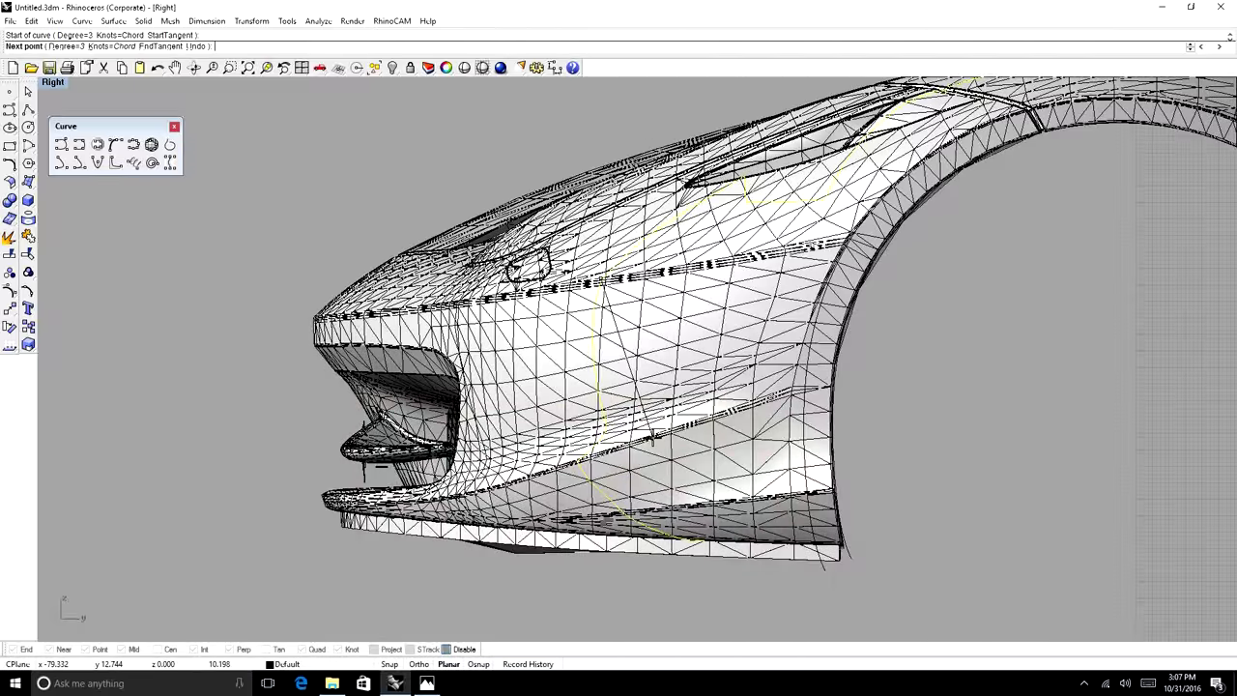
- Finish the interpolated curve descending the bumper side in the Right view and switch the viewport display to Wireframe
{"action": "left_click", "coordinate": [652, 437]}
{"action": "right_click", "coordinate": [652, 438]}
{"action": "right_click", "coordinate": [652, 439]}
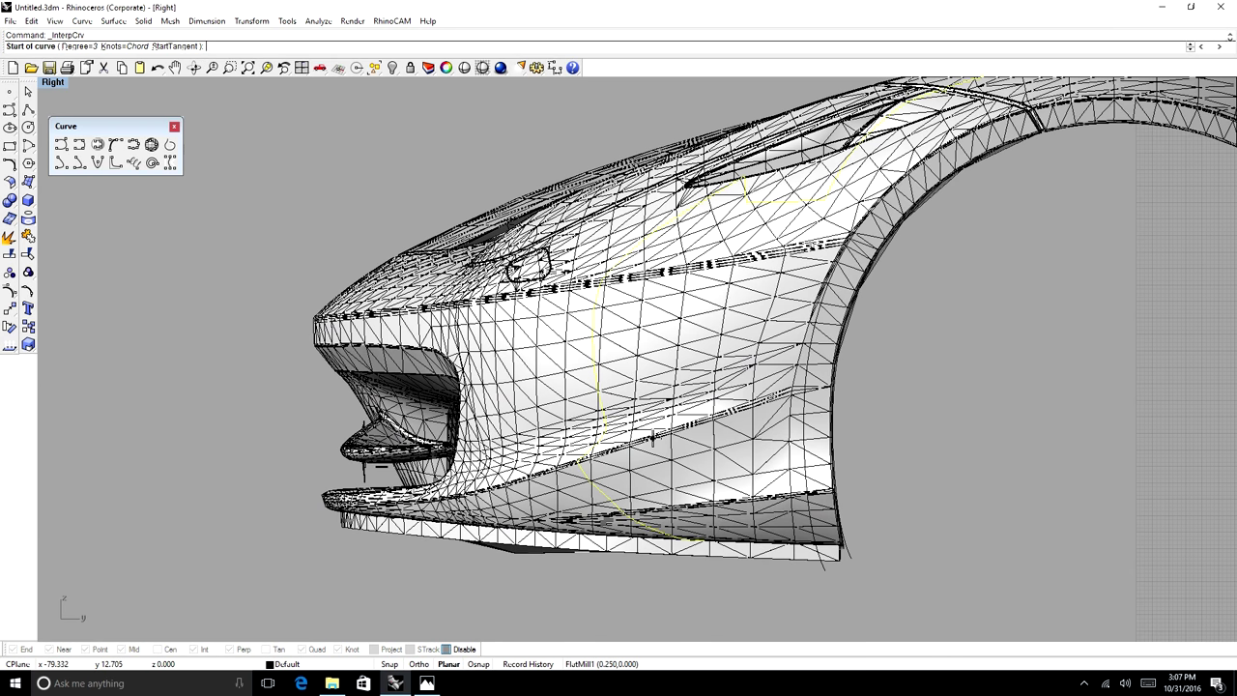
{"action": "key", "text": "Escape"}
{"action": "left_click", "coordinate": [54, 82]}
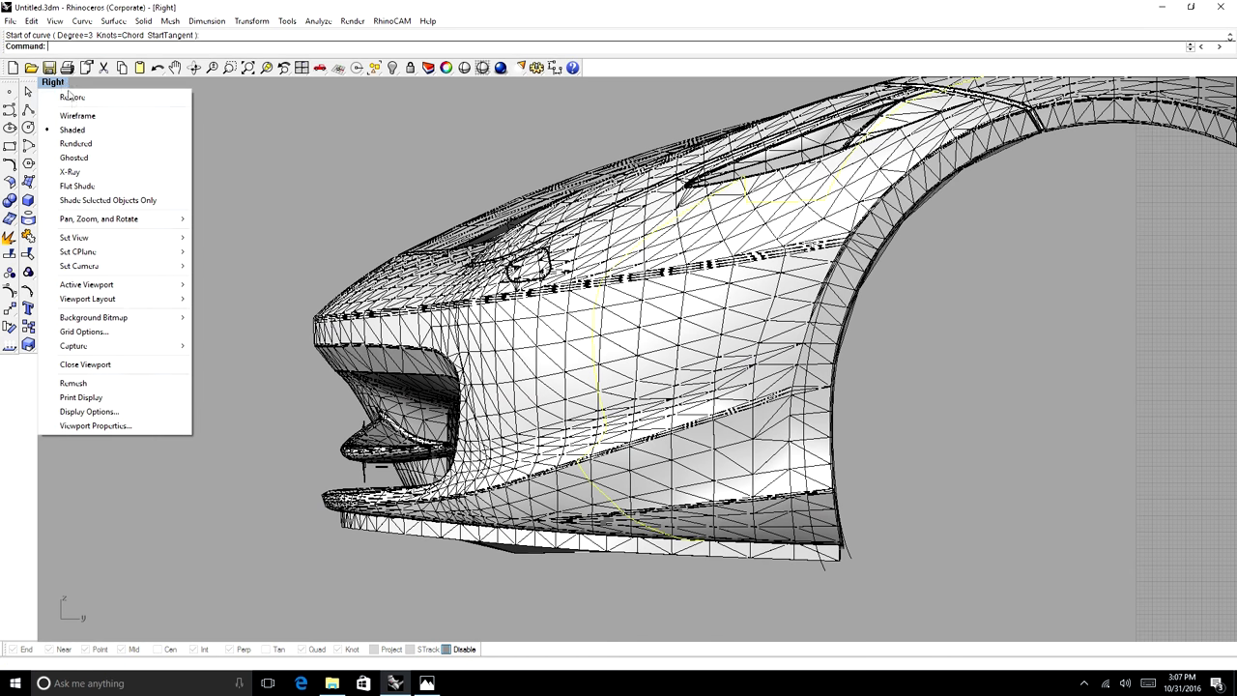
{"action": "left_click", "coordinate": [77, 115]}
- Turn on the control points of the descending bumper curve and shift one of its lower points slightly
{"action": "left_click", "coordinate": [627, 353]}
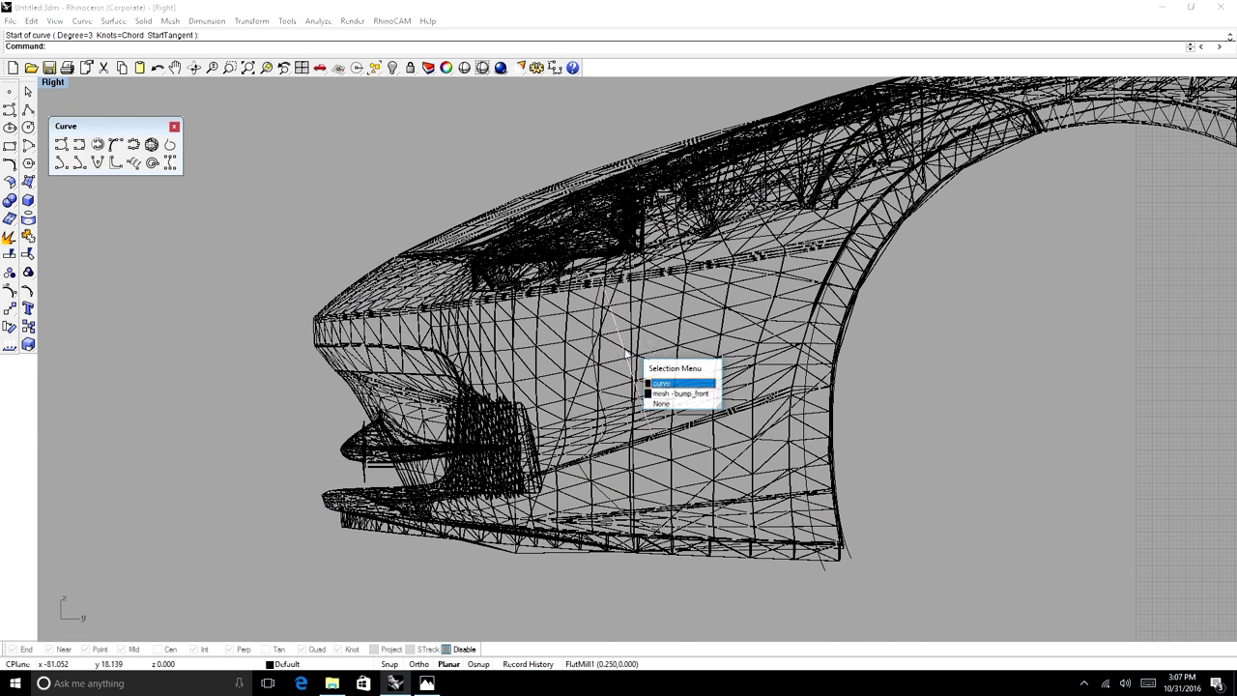
{"action": "left_click", "coordinate": [669, 383]}
{"action": "scroll", "coordinate": [628, 359], "scroll_direction": "up", "scroll_amount": 4}
{"action": "key", "text": "F10"}
{"action": "scroll", "coordinate": [624, 340], "scroll_direction": "up", "scroll_amount": 2}
{"action": "left_click", "coordinate": [606, 301]}
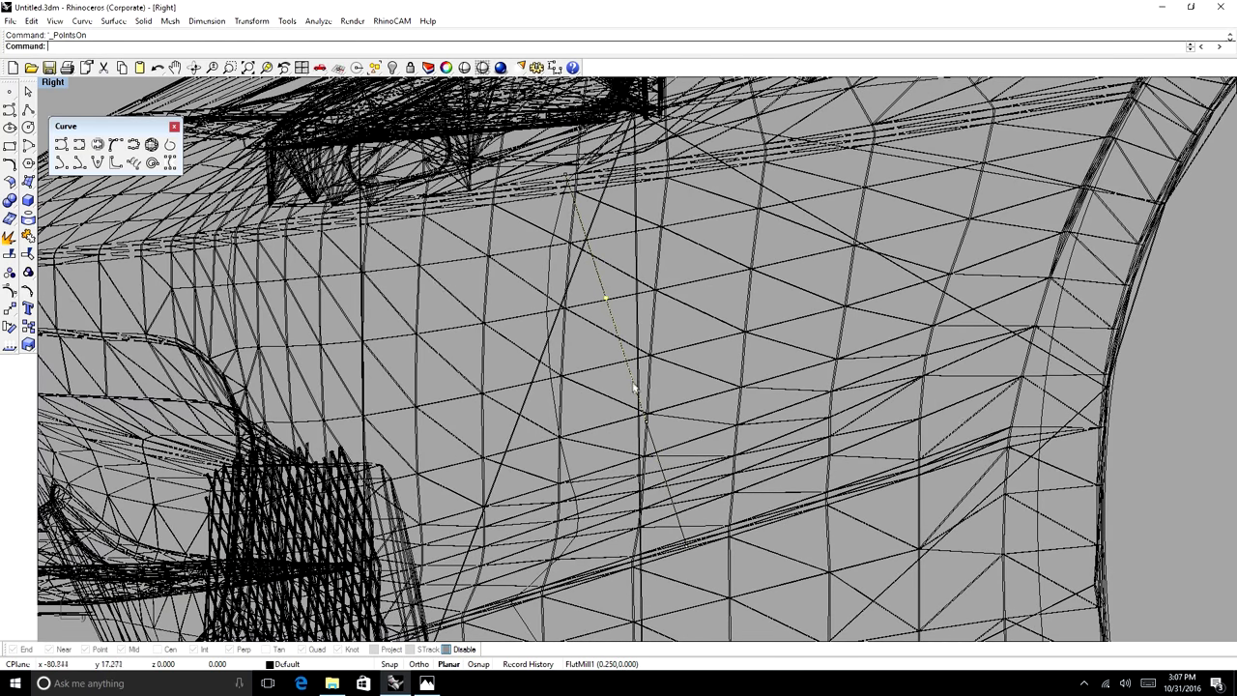
{"action": "left_click", "coordinate": [645, 423]}
{"action": "left_click", "coordinate": [682, 458]}
{"action": "left_click_drag", "start_coordinate": [645, 421], "coordinate": [637, 419]}
- Adjust the control points of the curve rising toward the wheel arch, and turn the points off
{"action": "left_click", "coordinate": [772, 480]}
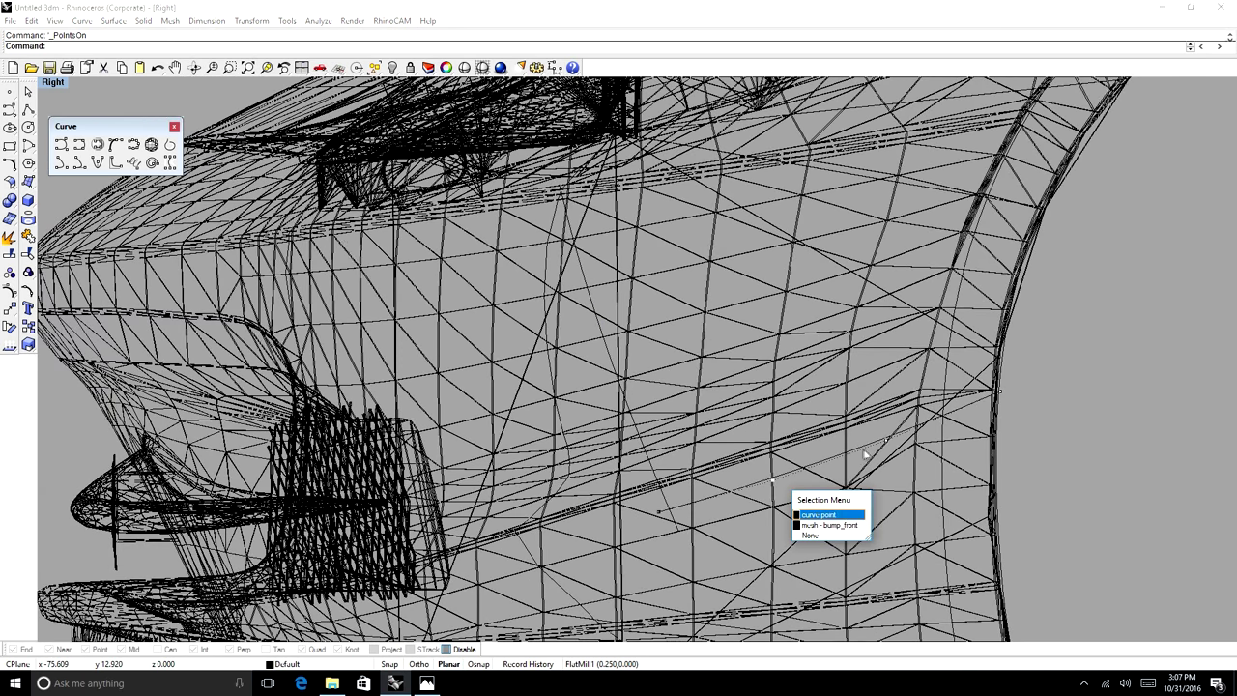
{"action": "left_click", "coordinate": [834, 515]}
{"action": "key", "text": "Escape"}
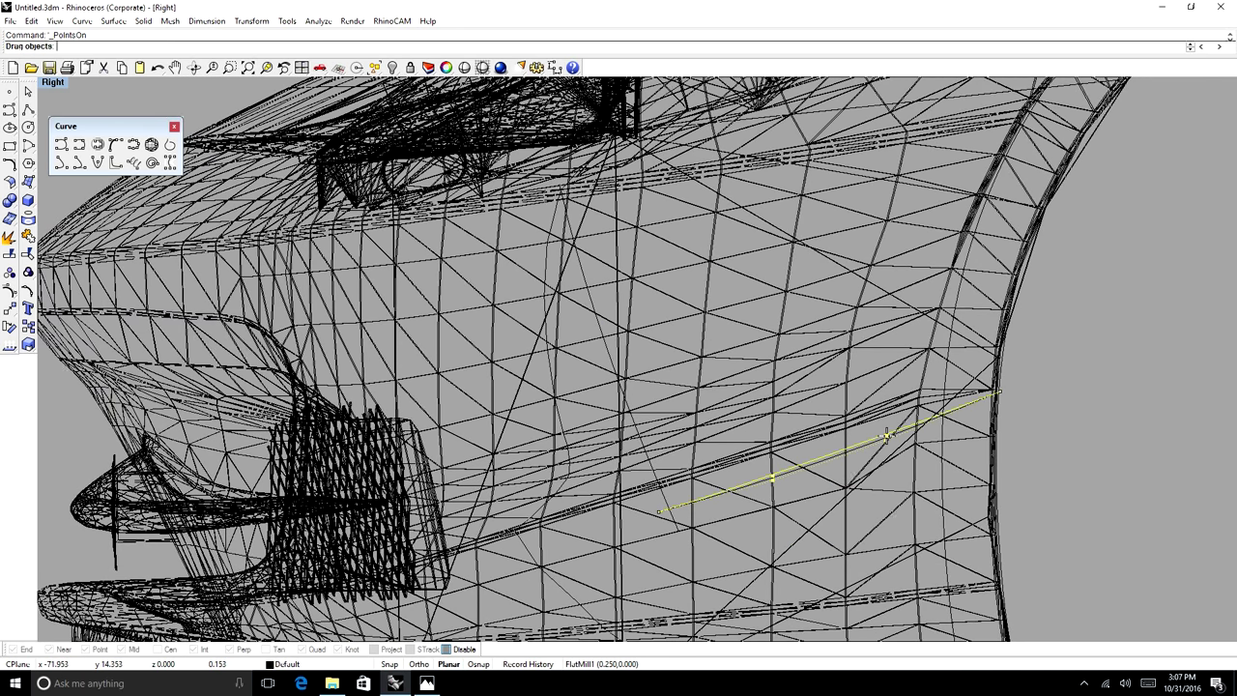
{"action": "scroll", "coordinate": [885, 444], "scroll_direction": "down", "scroll_amount": 5}
- Project the descending bumper curve and the curve rising to the wheel arch onto the front bumper mesh
{"action": "left_click", "coordinate": [883, 449]}
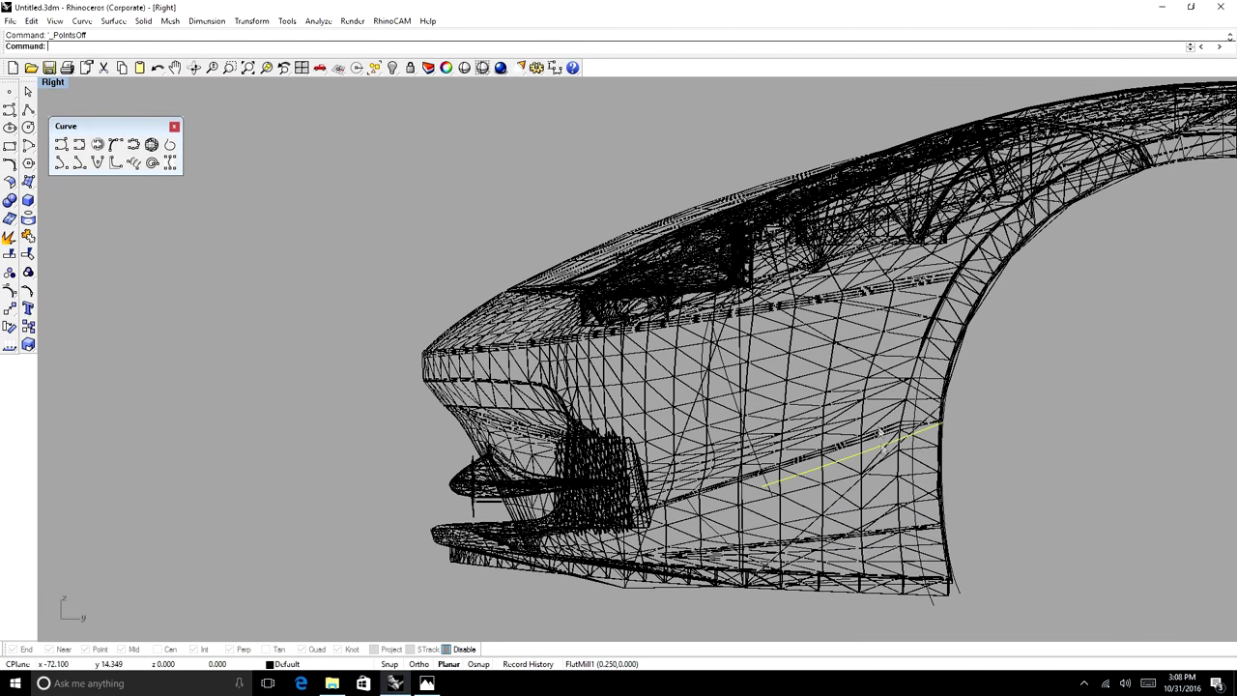
{"action": "left_click", "coordinate": [725, 365], "text": "shift"}
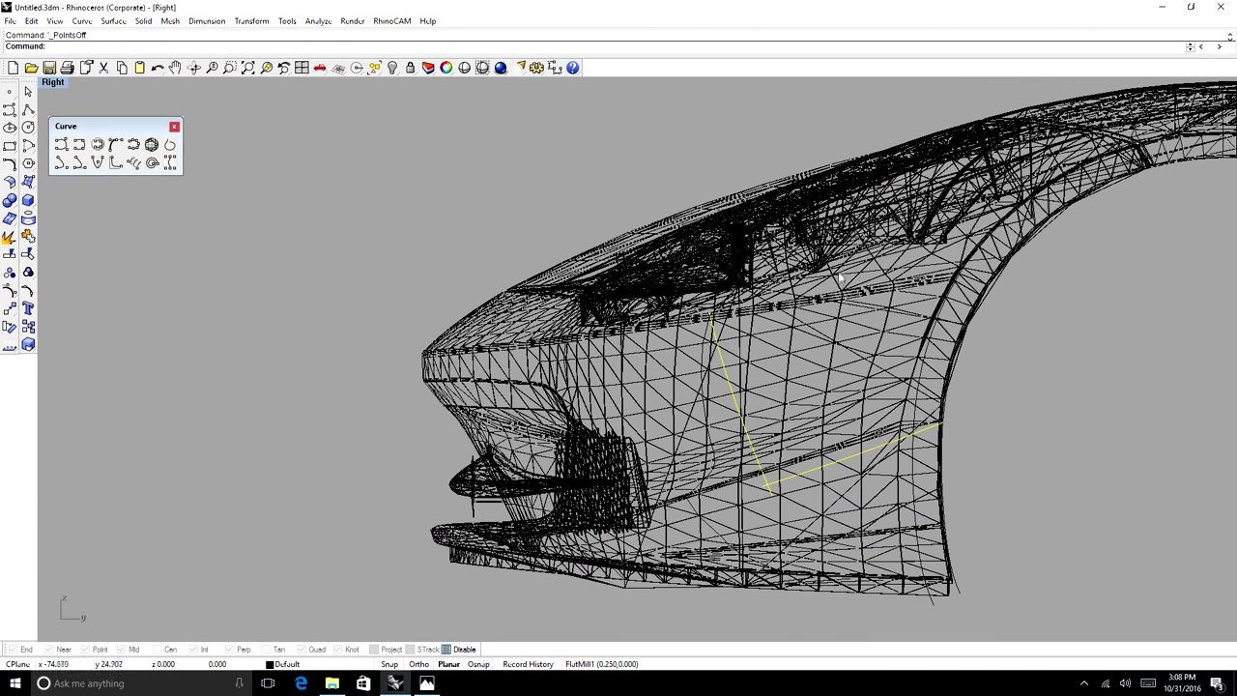
{"action": "type", "text": "project"}
{"action": "key", "text": "Return"}
{"action": "left_click", "coordinate": [930, 468]}
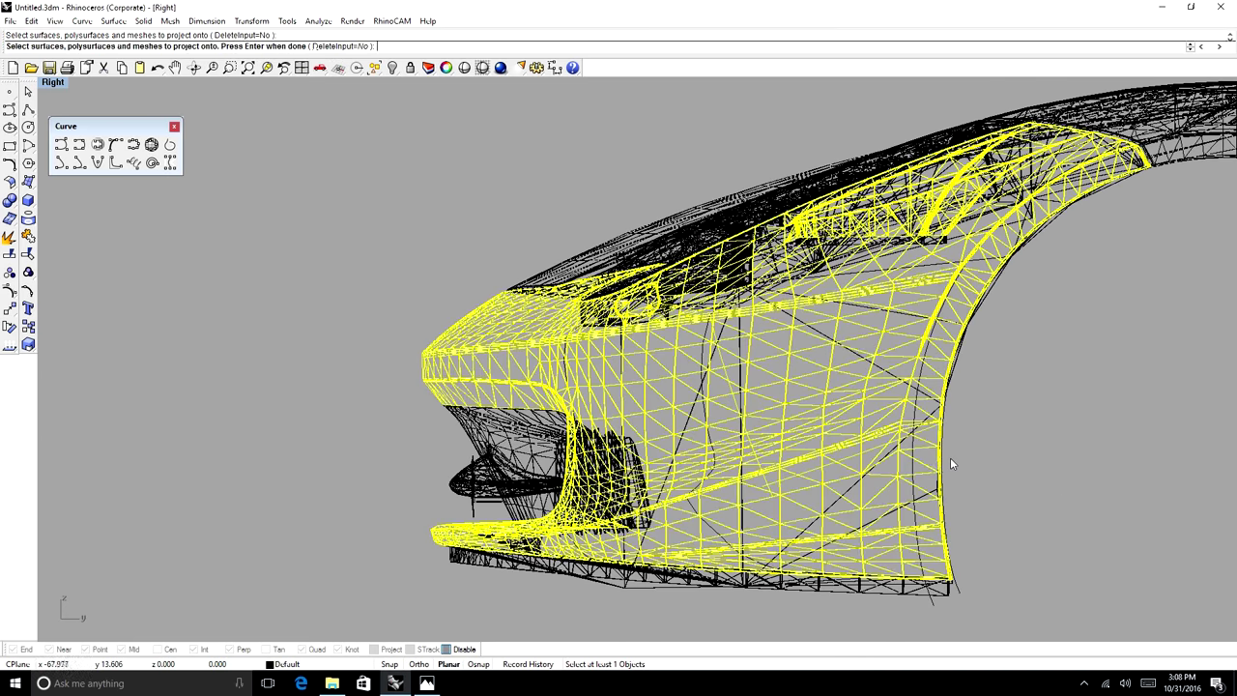
{"action": "right_click", "coordinate": [950, 457]}
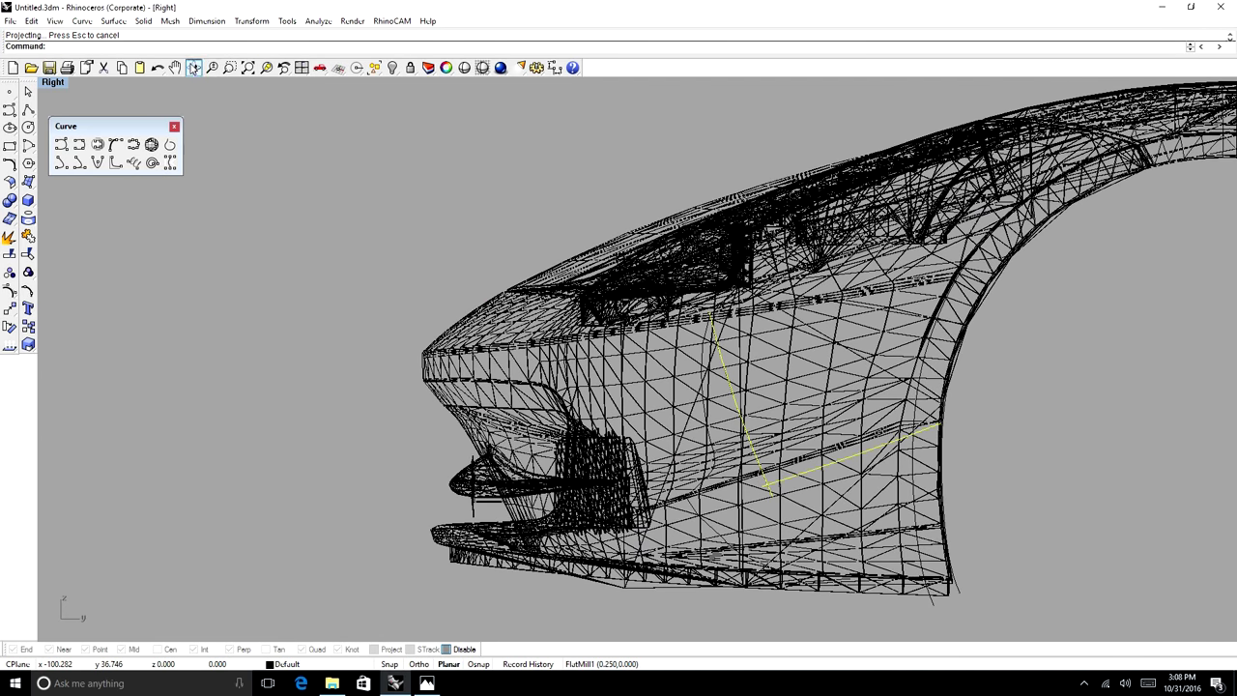
- Set the viewport display to Shaded and inspect the curves projected on the bumper from an angle
{"action": "left_click", "coordinate": [195, 69]}
{"action": "left_click_drag", "start_coordinate": [406, 305], "coordinate": [646, 382]}
{"action": "scroll", "coordinate": [645, 382], "scroll_direction": "down", "scroll_amount": 5}
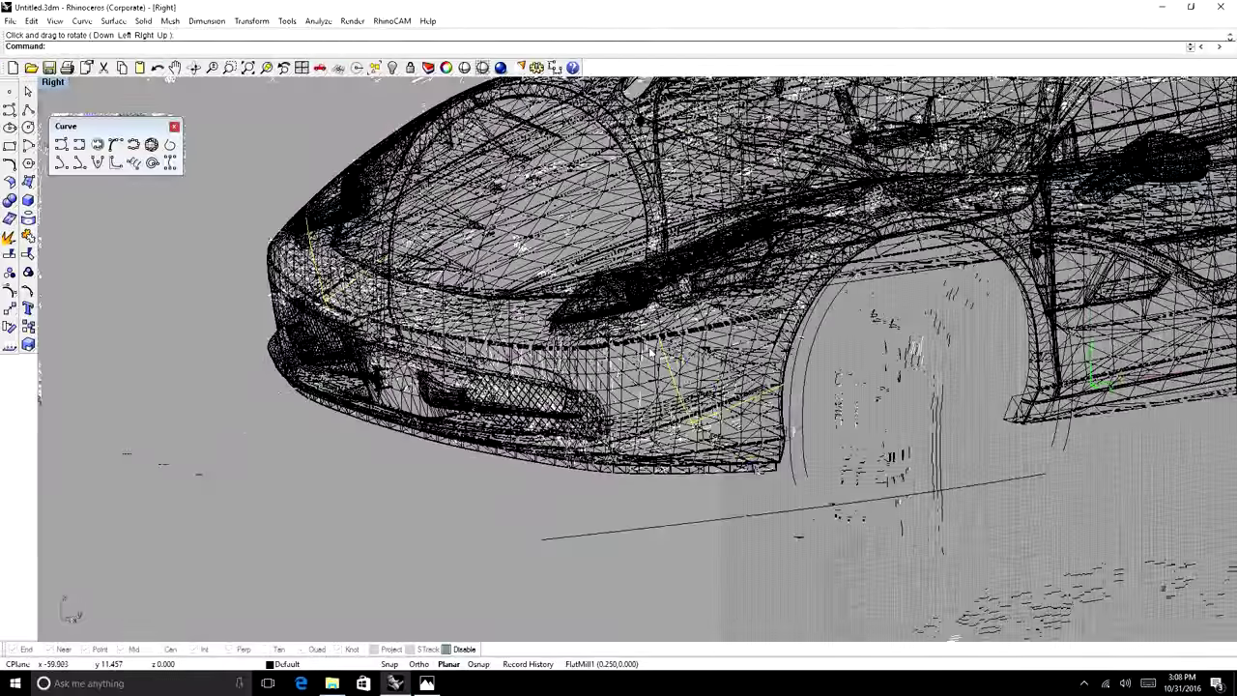
{"action": "right_click", "coordinate": [58, 85]}
{"action": "left_click", "coordinate": [77, 129]}
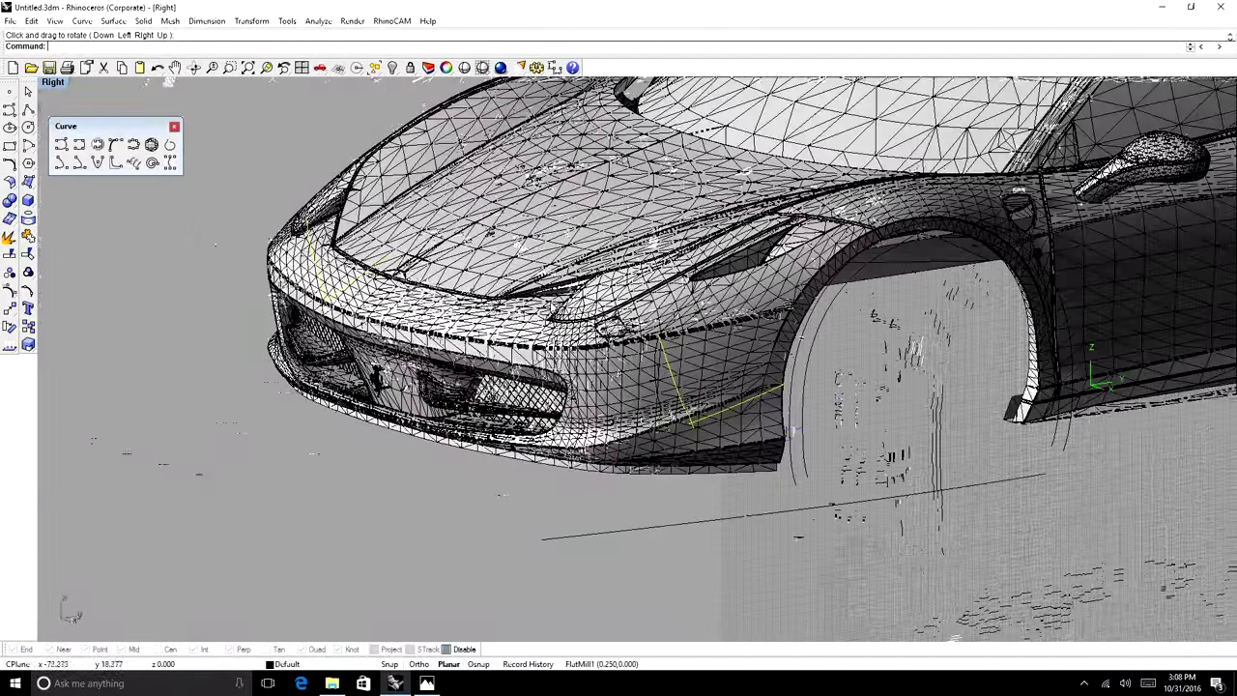
{"action": "scroll", "coordinate": [551, 307], "scroll_direction": "down", "scroll_amount": 4}
{"action": "scroll", "coordinate": [659, 295], "scroll_direction": "up", "scroll_amount": 8}
- Select the projected fender curve together with the bumper curves and examine them around the front wheel arch
{"action": "left_click", "coordinate": [595, 334]}
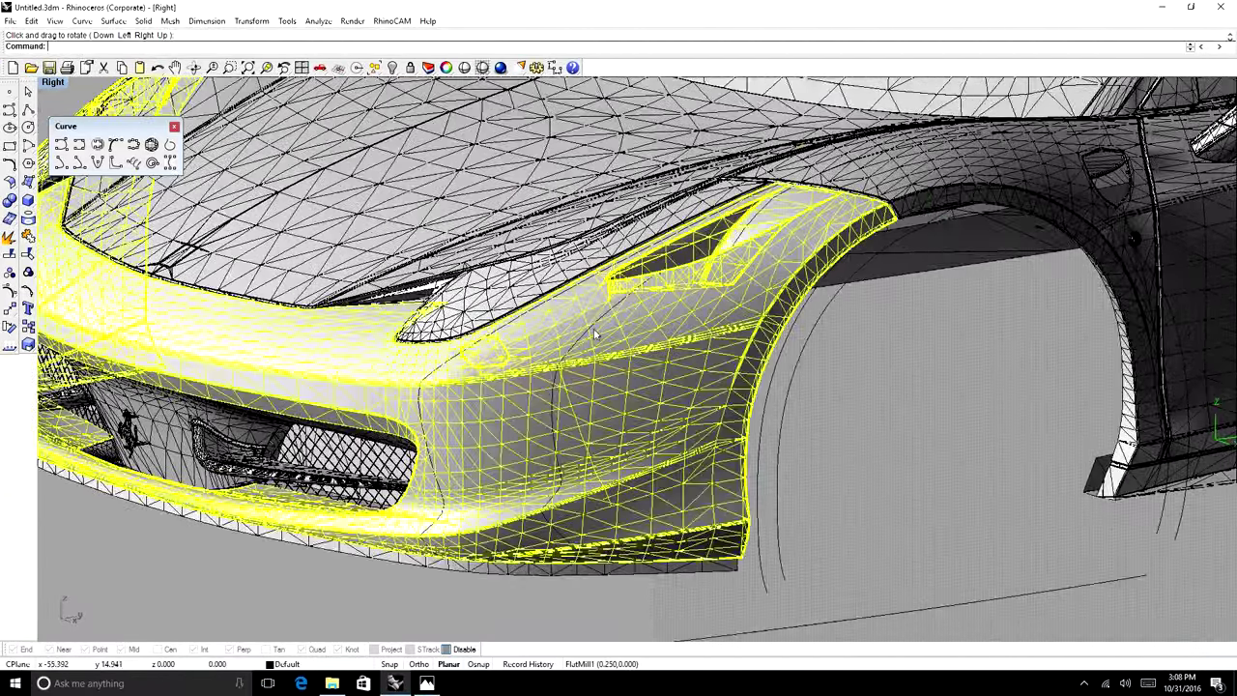
{"action": "left_click", "coordinate": [601, 332]}
{"action": "scroll", "coordinate": [593, 328], "scroll_direction": "down", "scroll_amount": 4}
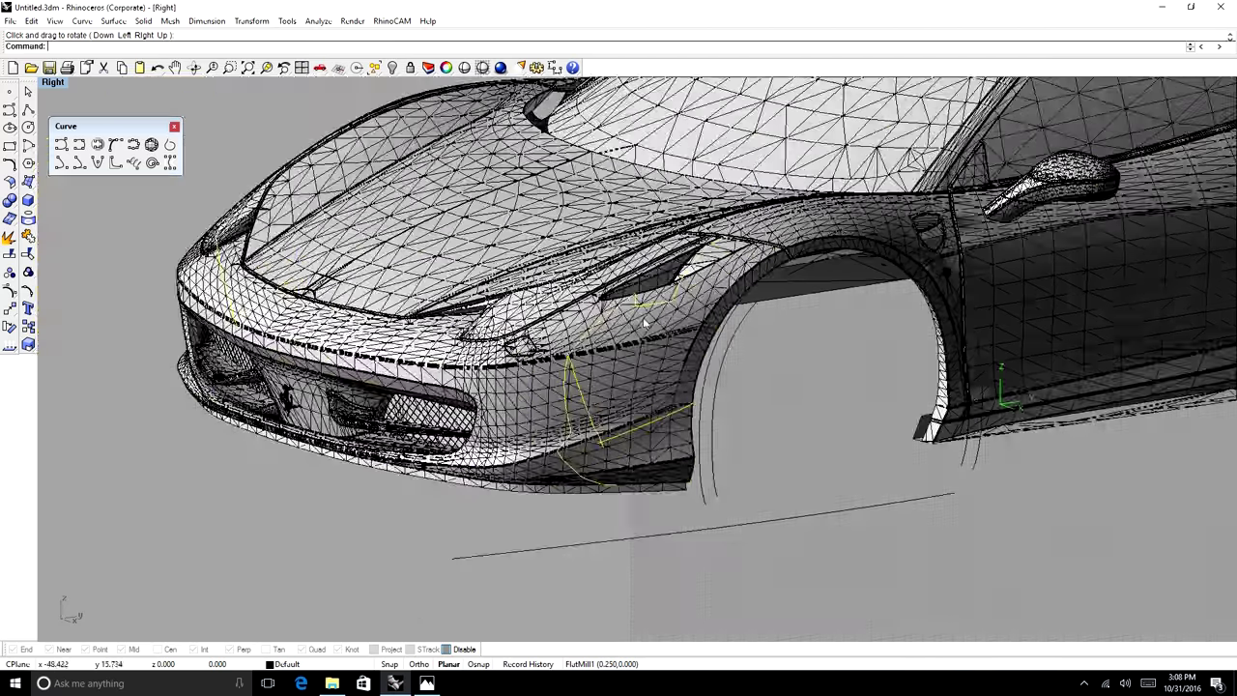
{"action": "scroll", "coordinate": [766, 221], "scroll_direction": "up", "scroll_amount": 2}
{"action": "left_click", "coordinate": [768, 221]}
{"action": "scroll", "coordinate": [768, 223], "scroll_direction": "down", "scroll_amount": 4}
{"action": "middle_click_drag", "start_coordinate": [831, 406], "coordinate": [753, 355]}
{"action": "left_click_drag", "start_coordinate": [752, 354], "coordinate": [844, 336]}
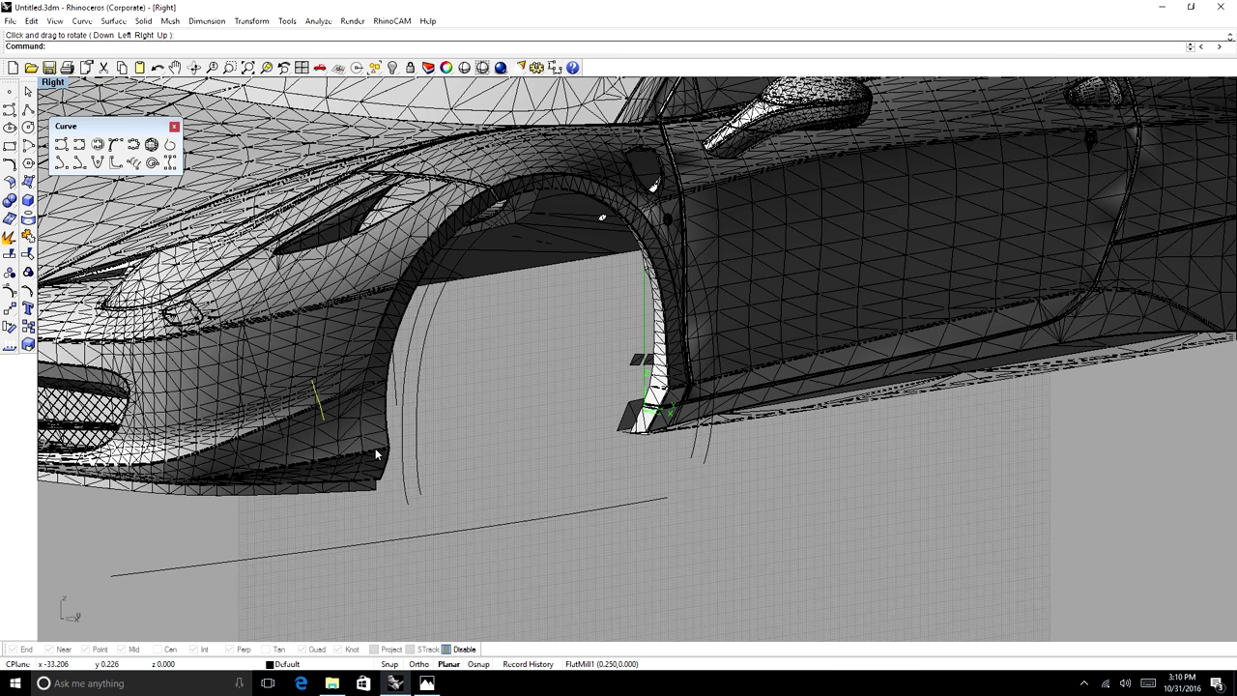
- Select the car body meshes, remove them from view, and inspect the remaining traced curves from an angle
{"action": "scroll", "coordinate": [375, 447], "scroll_direction": "down", "scroll_amount": 5}
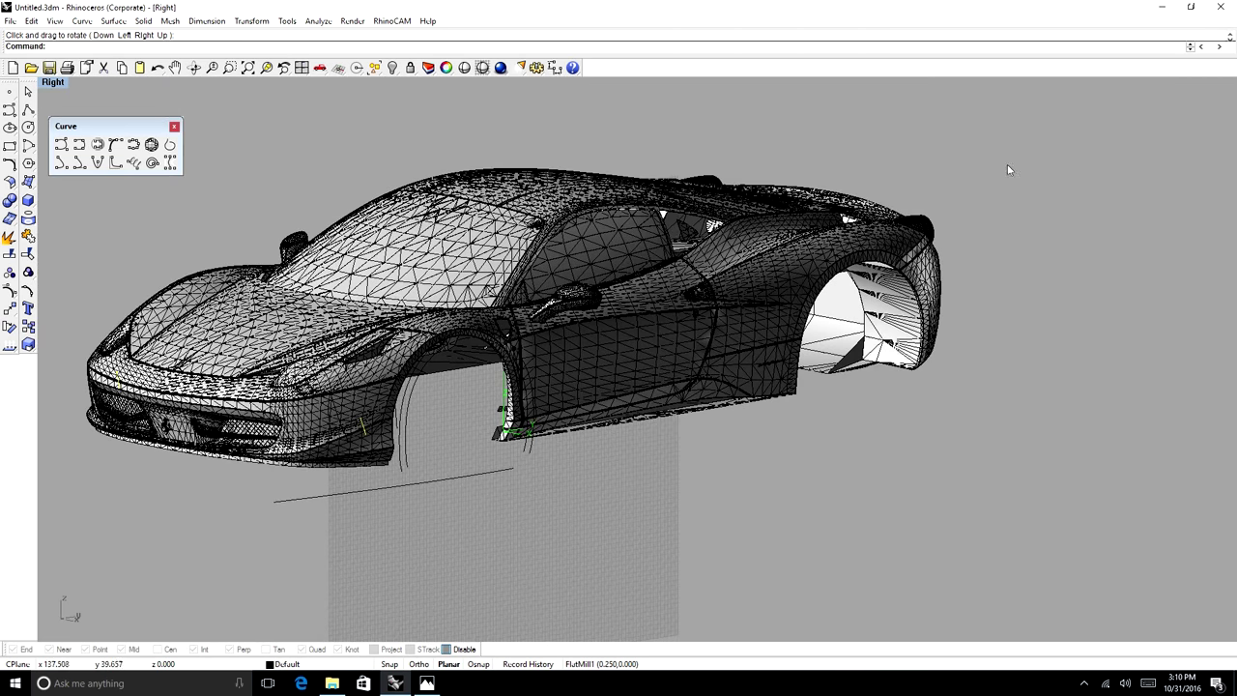
{"action": "left_click_drag", "start_coordinate": [1008, 170], "coordinate": [646, 466]}
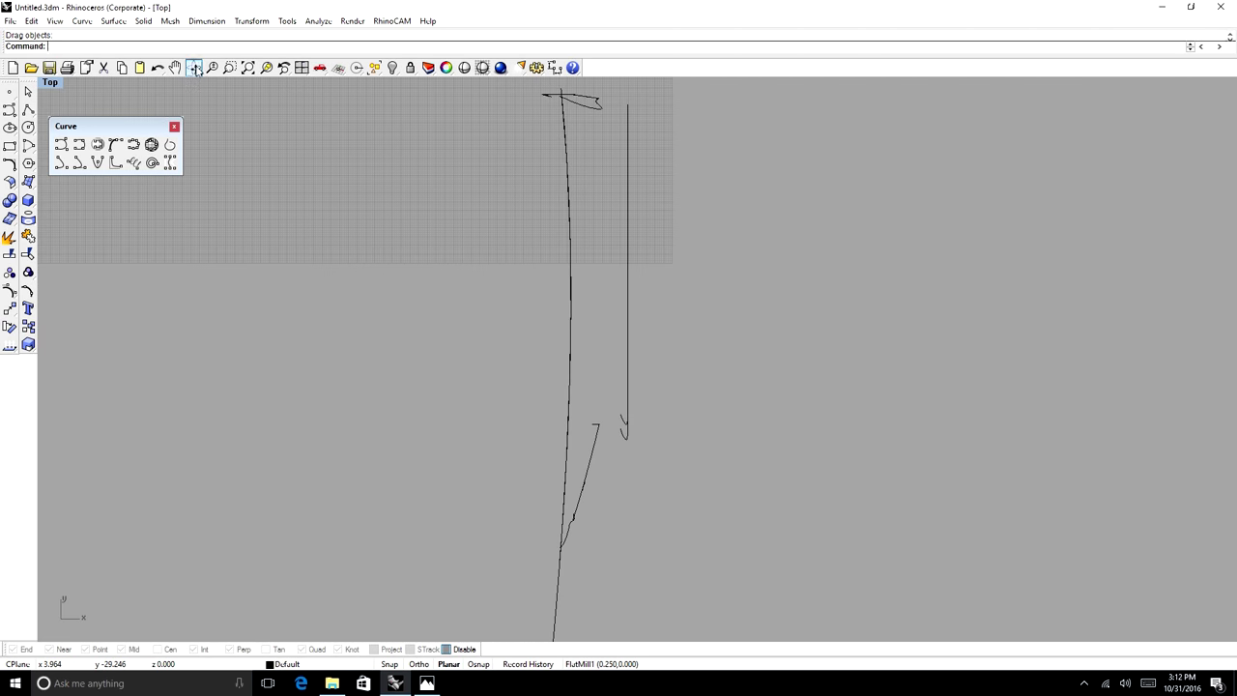
{"action": "left_click", "coordinate": [193, 68]}
{"action": "left_click_drag", "start_coordinate": [638, 425], "coordinate": [629, 279]}
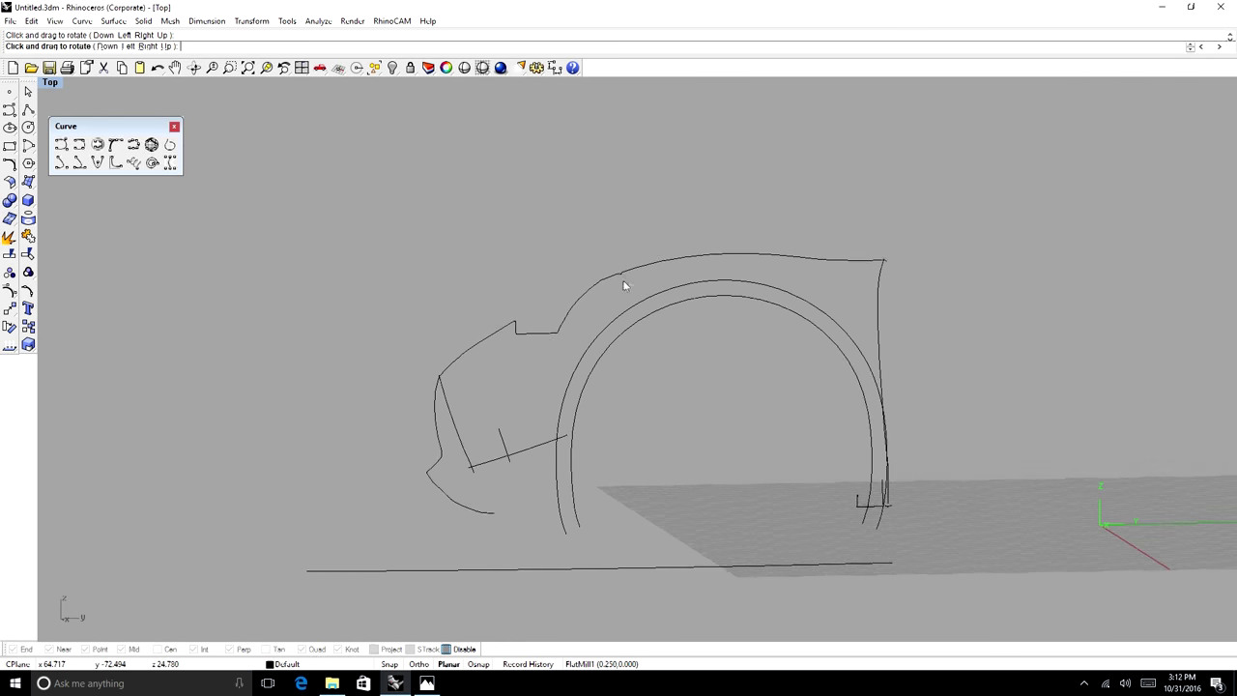
{"action": "key", "text": "Escape"}
- In the Right view, split the projected fender curve at the descending bumper curve and remove its lower front portion
{"action": "scroll", "coordinate": [883, 263], "scroll_direction": "up", "scroll_amount": 10}
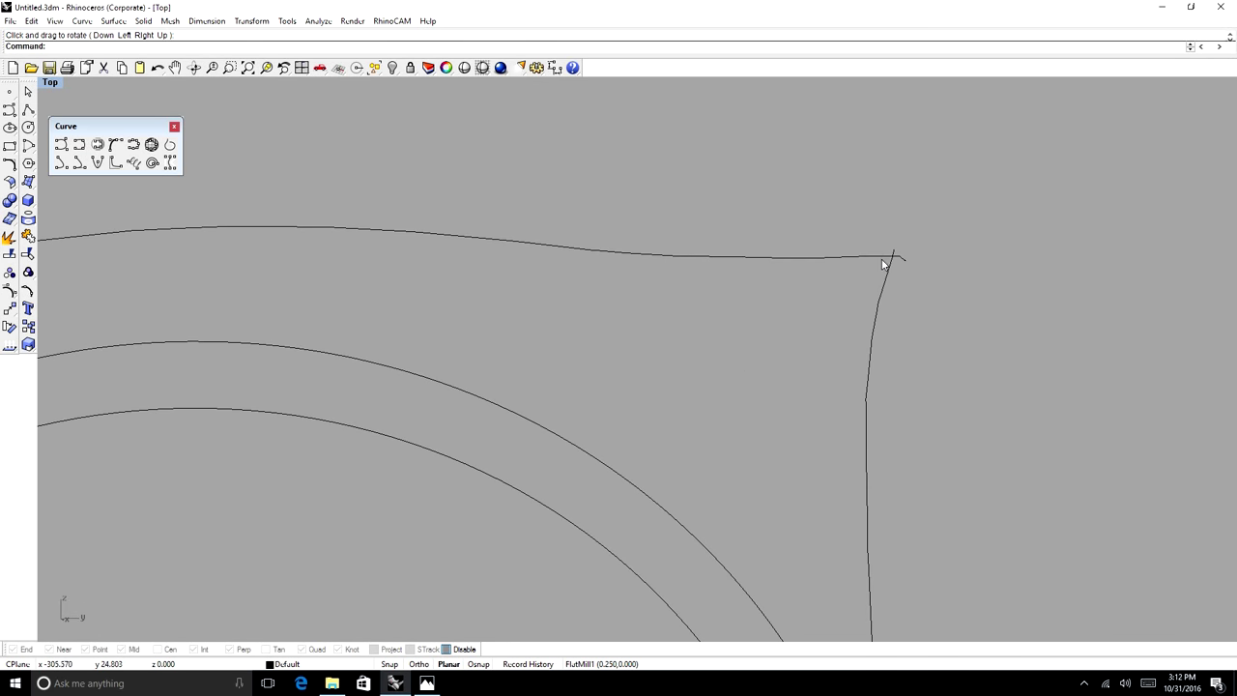
{"action": "left_click", "coordinate": [895, 257]}
{"action": "scroll", "coordinate": [899, 257], "scroll_direction": "up", "scroll_amount": 10}
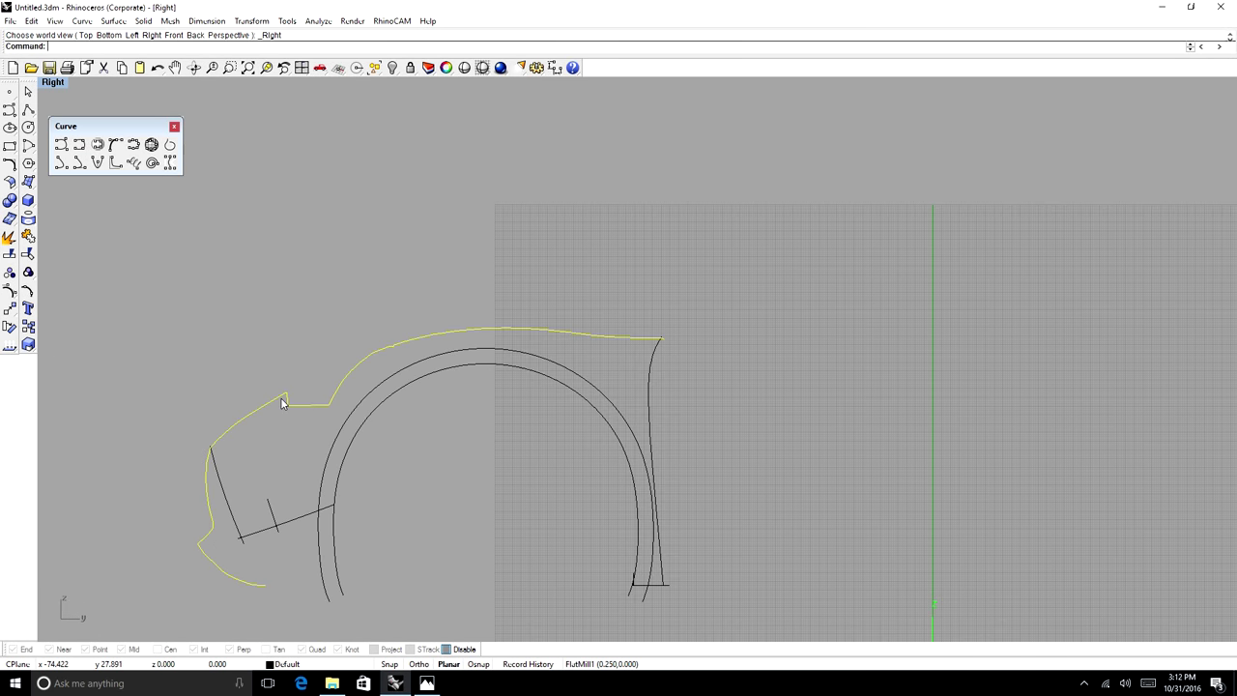
{"action": "scroll", "coordinate": [218, 456], "scroll_direction": "up", "scroll_amount": 5}
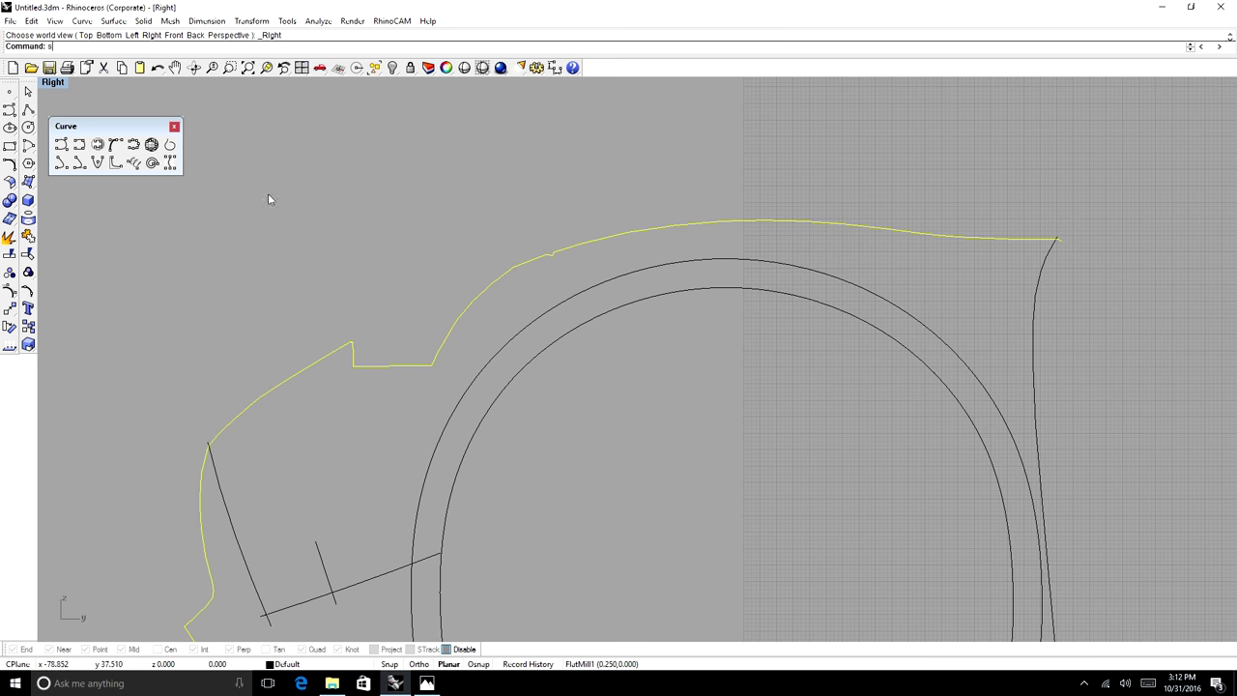
{"action": "type", "text": "plit"}
{"action": "key", "text": "Return"}
{"action": "key", "text": "Escape"}
{"action": "left_click", "coordinate": [260, 396]}
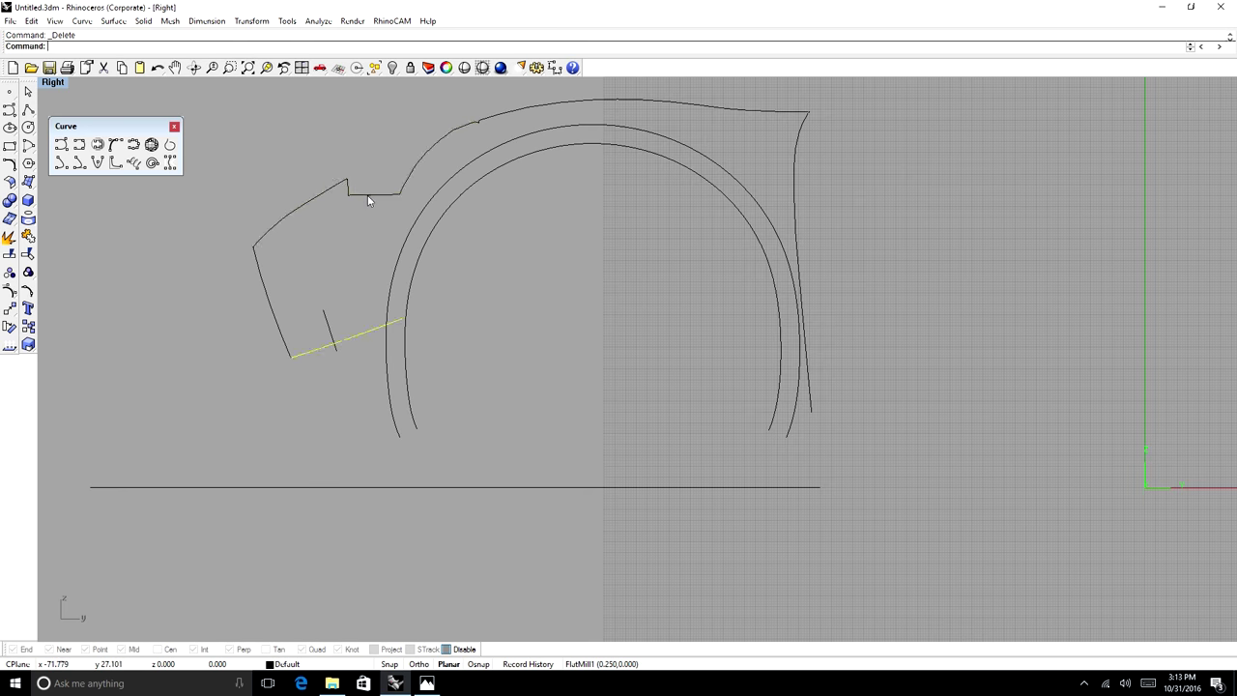
- Split the projected fender curve at points on either side of its notched front section and delete the section between them
{"action": "left_click", "coordinate": [367, 194]}
{"action": "scroll", "coordinate": [367, 177], "scroll_direction": "up", "scroll_amount": 4}
{"action": "type", "text": "split"}
{"action": "key", "text": "Return"}
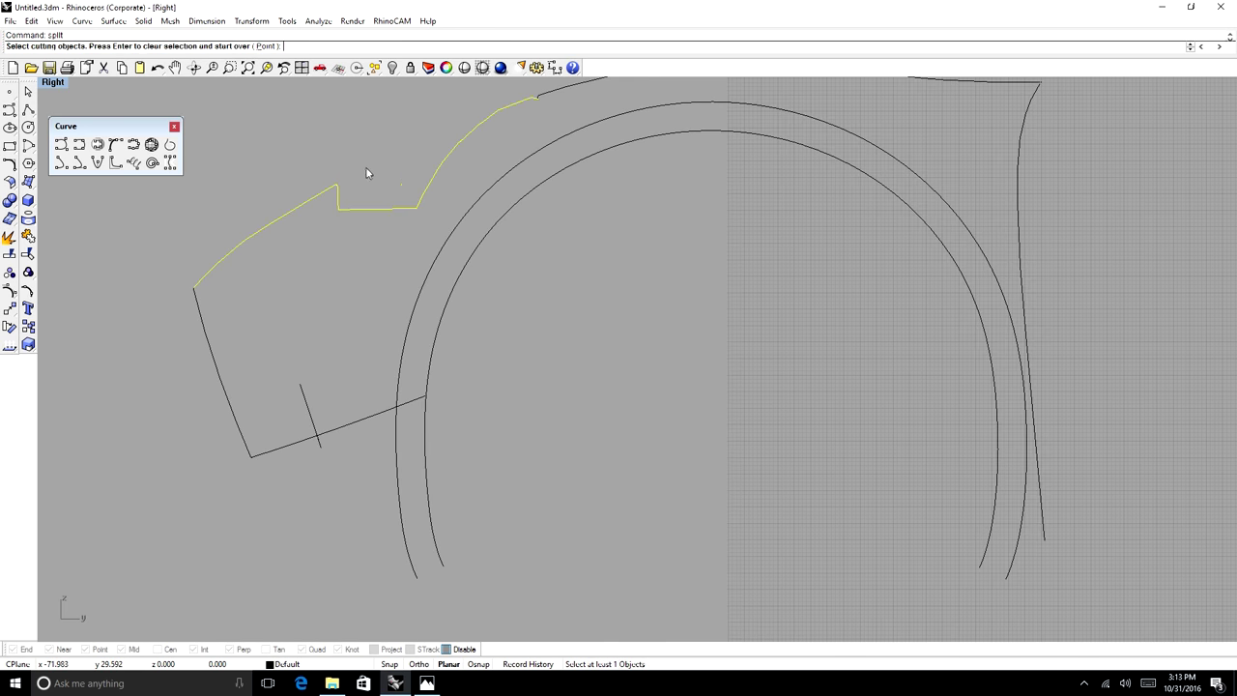
{"action": "left_click", "coordinate": [266, 45]}
{"action": "scroll", "coordinate": [436, 221], "scroll_direction": "down", "scroll_amount": 3}
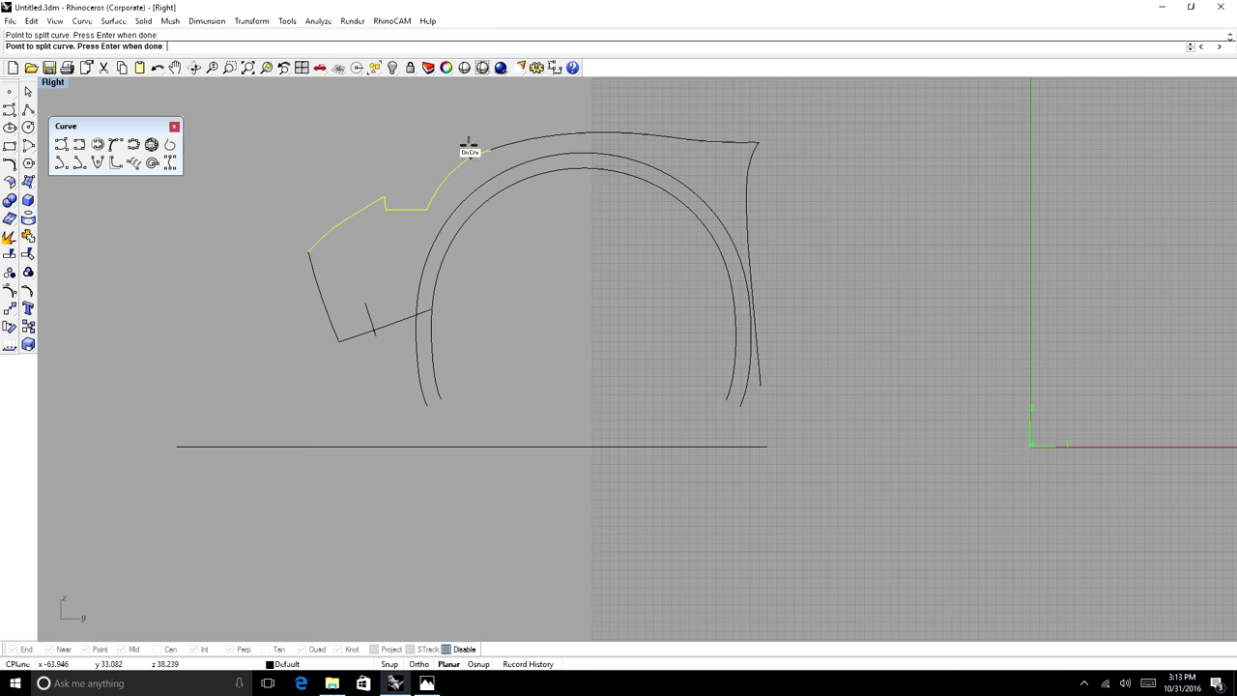
{"action": "scroll", "coordinate": [467, 143], "scroll_direction": "up", "scroll_amount": 5}
{"action": "left_click", "coordinate": [570, 164]}
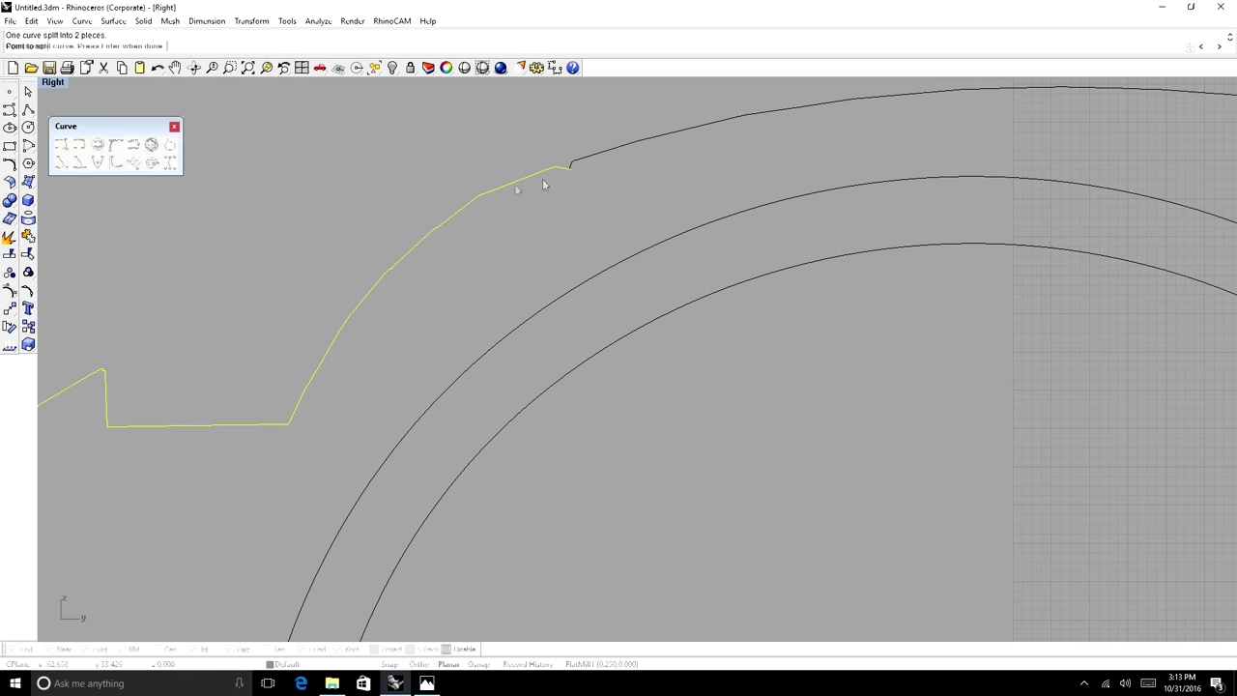
{"action": "key", "text": "Delete"}
{"action": "left_click", "coordinate": [572, 161]}
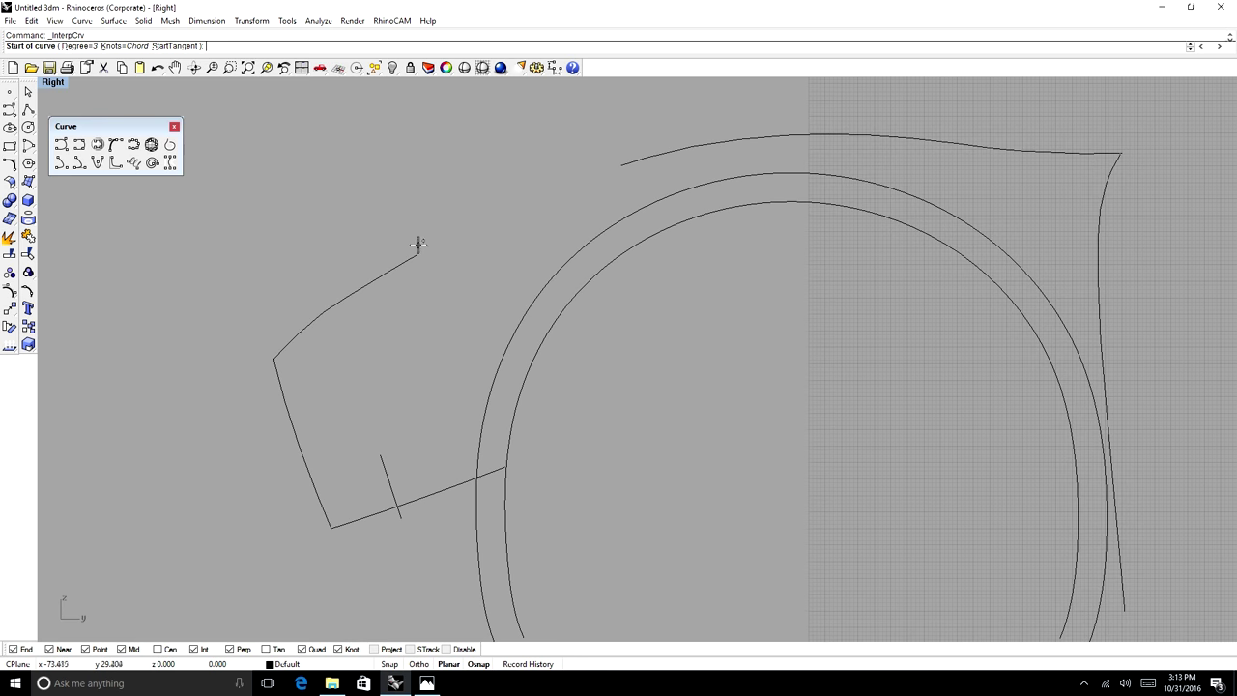
- Bridge the gap with an interpolated curve from the front curve's upper end to the start of the curve above the wheel arch
{"action": "left_click", "coordinate": [419, 246]}
{"action": "key", "text": "Escape"}
{"action": "right_click", "coordinate": [432, 248]}
{"action": "left_click", "coordinate": [418, 255]}
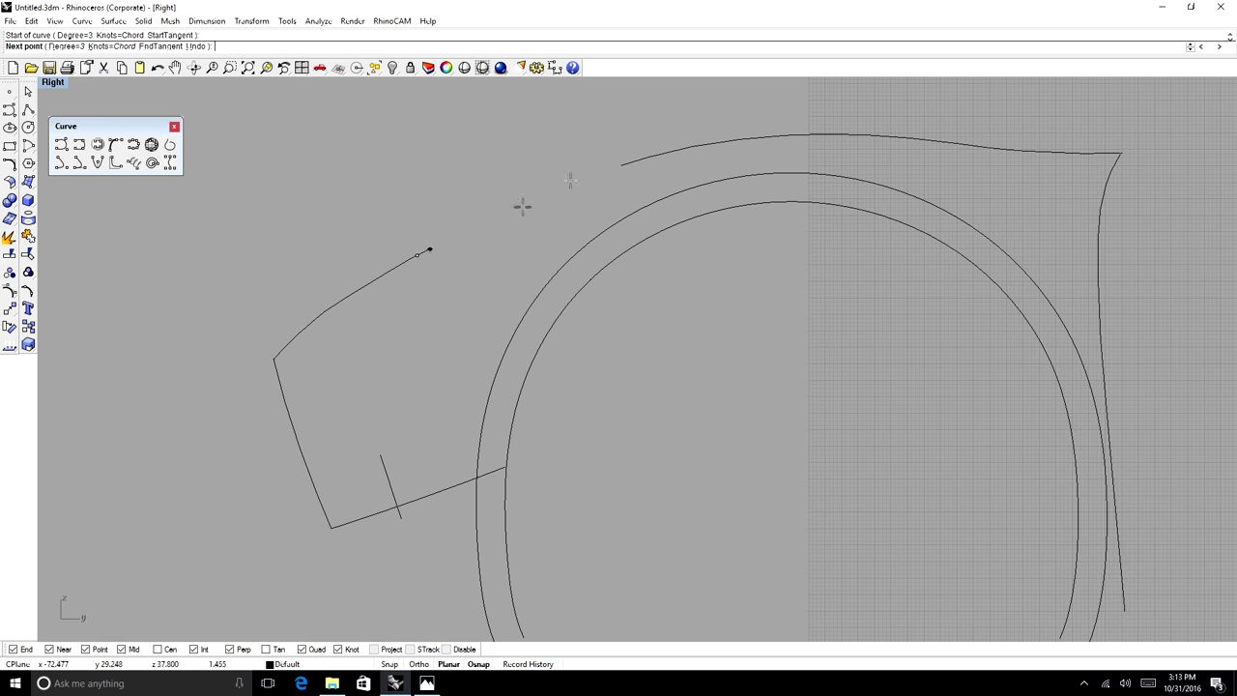
{"action": "left_click", "coordinate": [621, 165]}
{"action": "key", "text": "Return"}
- Show the bridging curve's control points and move its two middle points slightly upward to bow it in the Right view
{"action": "left_click", "coordinate": [544, 199]}
{"action": "key", "text": "F10"}
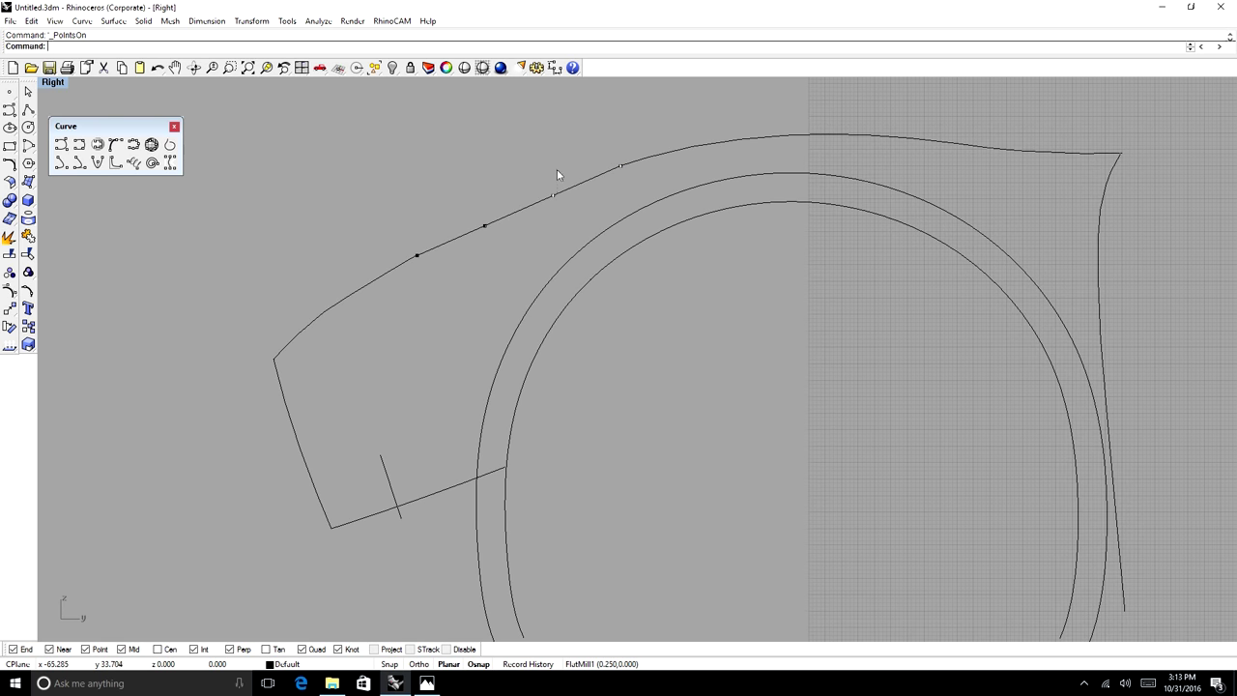
{"action": "left_click_drag", "start_coordinate": [556, 174], "coordinate": [483, 226]}
{"action": "scroll", "coordinate": [483, 224], "scroll_direction": "up", "scroll_amount": 3}
{"action": "left_click", "coordinate": [446, 648]}
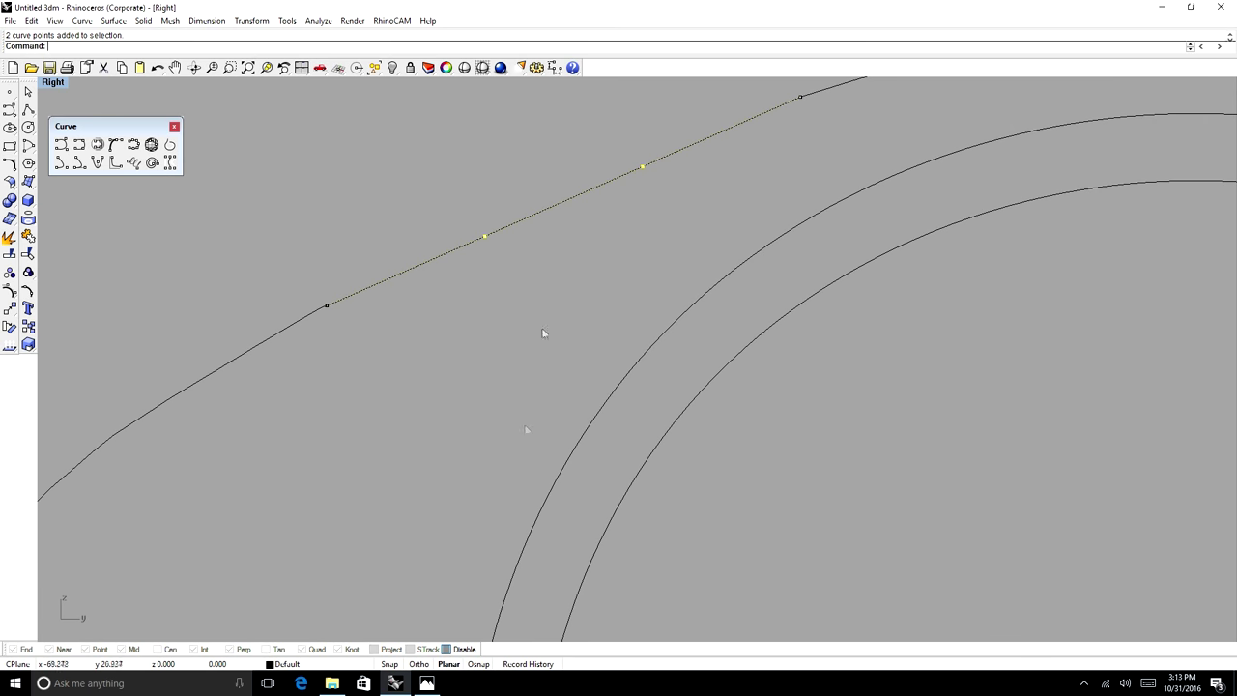
{"action": "left_click_drag", "start_coordinate": [484, 239], "coordinate": [480, 220]}
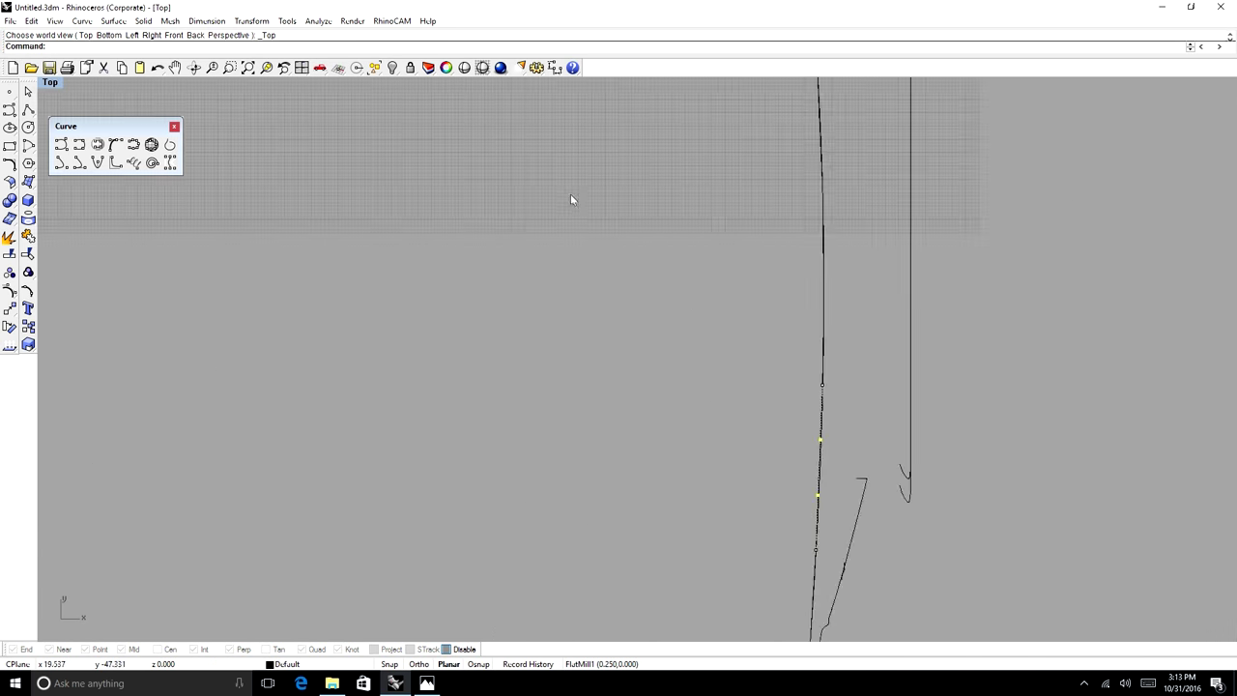
- In the Top view, shift the bridging curve's two middle control points slightly sideways to follow the adjoining curves
{"action": "scroll", "coordinate": [570, 194], "scroll_direction": "down", "scroll_amount": 9}
{"action": "scroll", "coordinate": [656, 298], "scroll_direction": "up", "scroll_amount": 16}
{"action": "scroll", "coordinate": [747, 343], "scroll_direction": "down", "scroll_amount": 3}
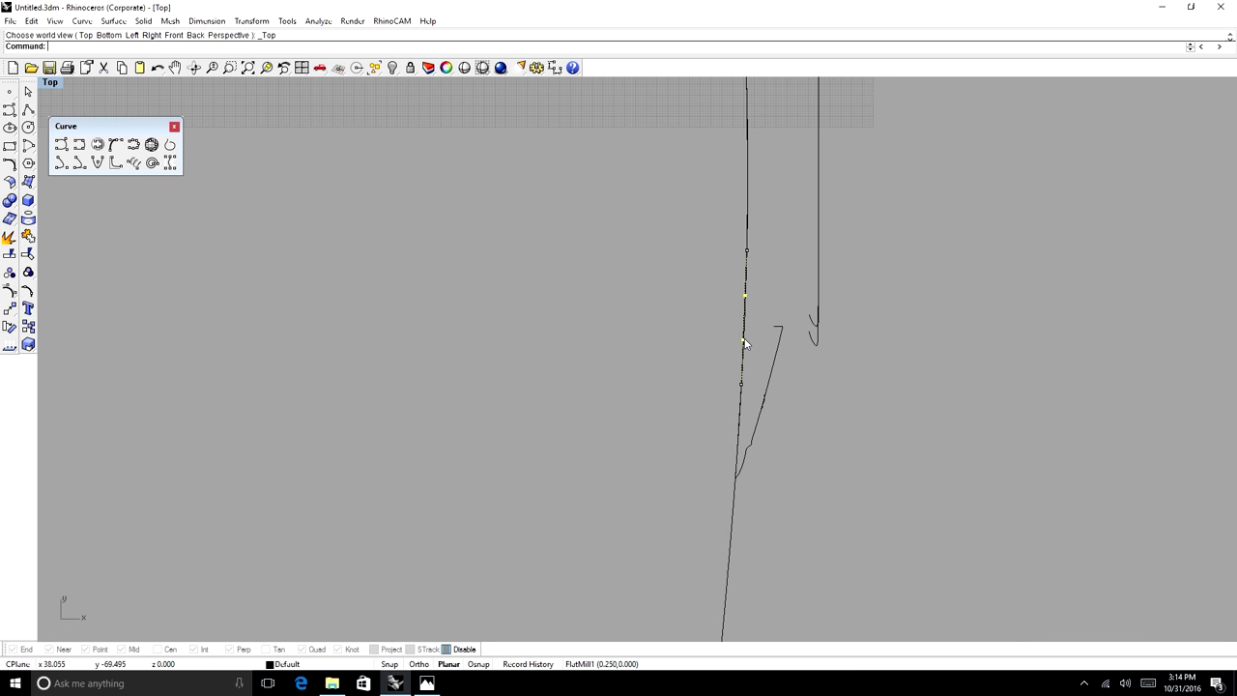
{"action": "scroll", "coordinate": [750, 338], "scroll_direction": "down", "scroll_amount": 3}
{"action": "scroll", "coordinate": [739, 318], "scroll_direction": "up", "scroll_amount": 5}
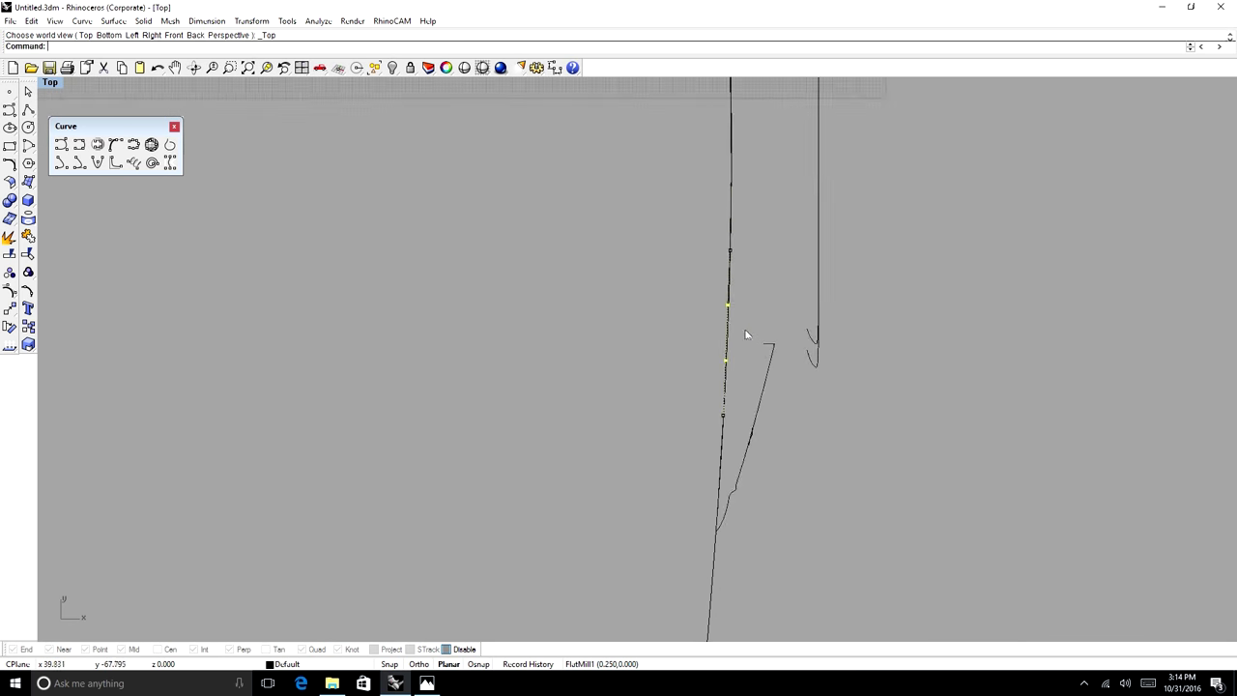
{"action": "left_click_drag", "start_coordinate": [728, 298], "coordinate": [723, 299]}
{"action": "scroll", "coordinate": [761, 291], "scroll_direction": "down", "scroll_amount": 6}
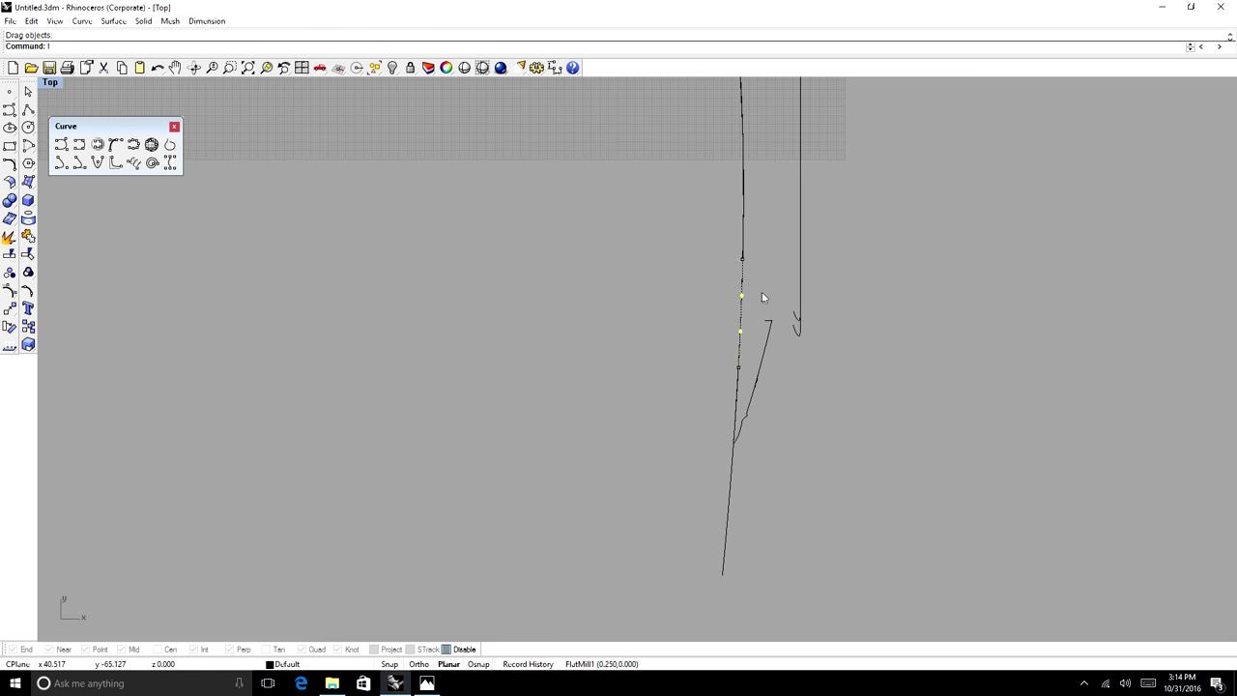
- View the fender curves from an angle and join the bridging curve with its two neighbours into one upper fender curve
{"action": "key", "text": "Escape"}
{"action": "left_click", "coordinate": [194, 67]}
{"action": "left_click_drag", "start_coordinate": [822, 395], "coordinate": [698, 337]}
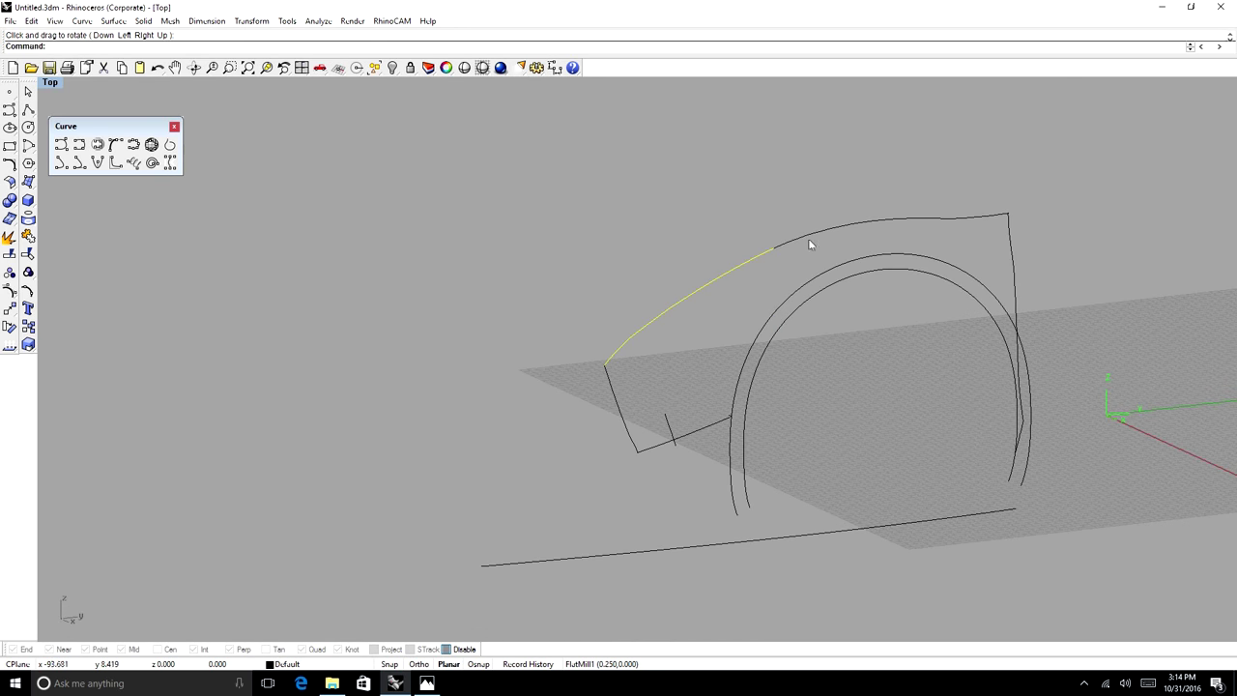
{"action": "scroll", "coordinate": [810, 251], "scroll_direction": "up", "scroll_amount": 3}
{"action": "type", "text": "j"}
{"action": "key", "text": "Return"}
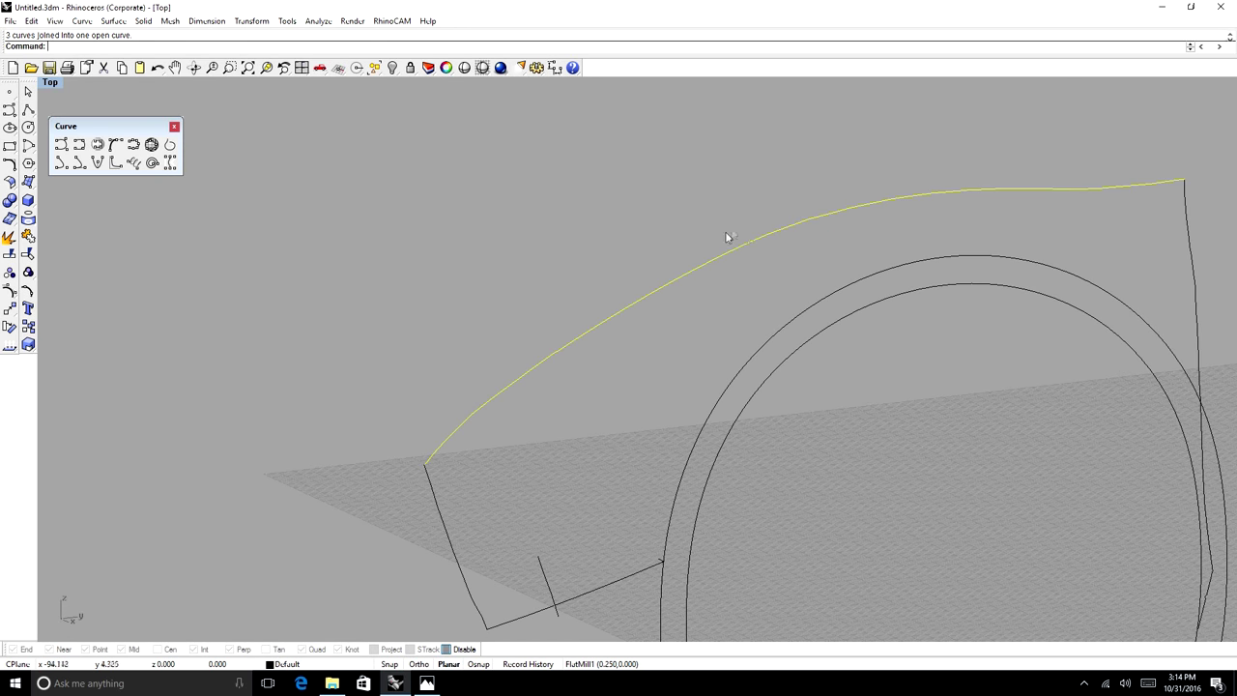
- Rebuild the joined upper fender curve with 8 points and degree 3, deleting the input and previewing the fit first
{"action": "key", "text": "Return"}
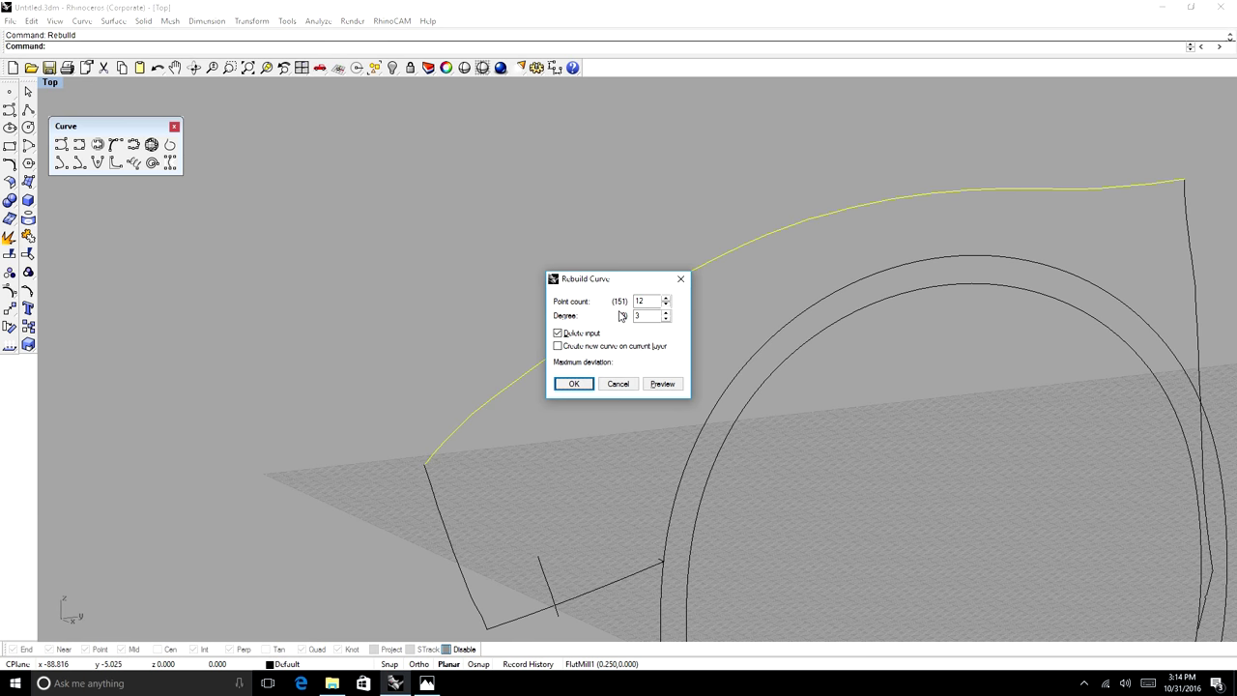
{"action": "key", "text": "shift+Tab"}
{"action": "double_click", "coordinate": [636, 303]}
{"action": "left_click", "coordinate": [662, 383]}
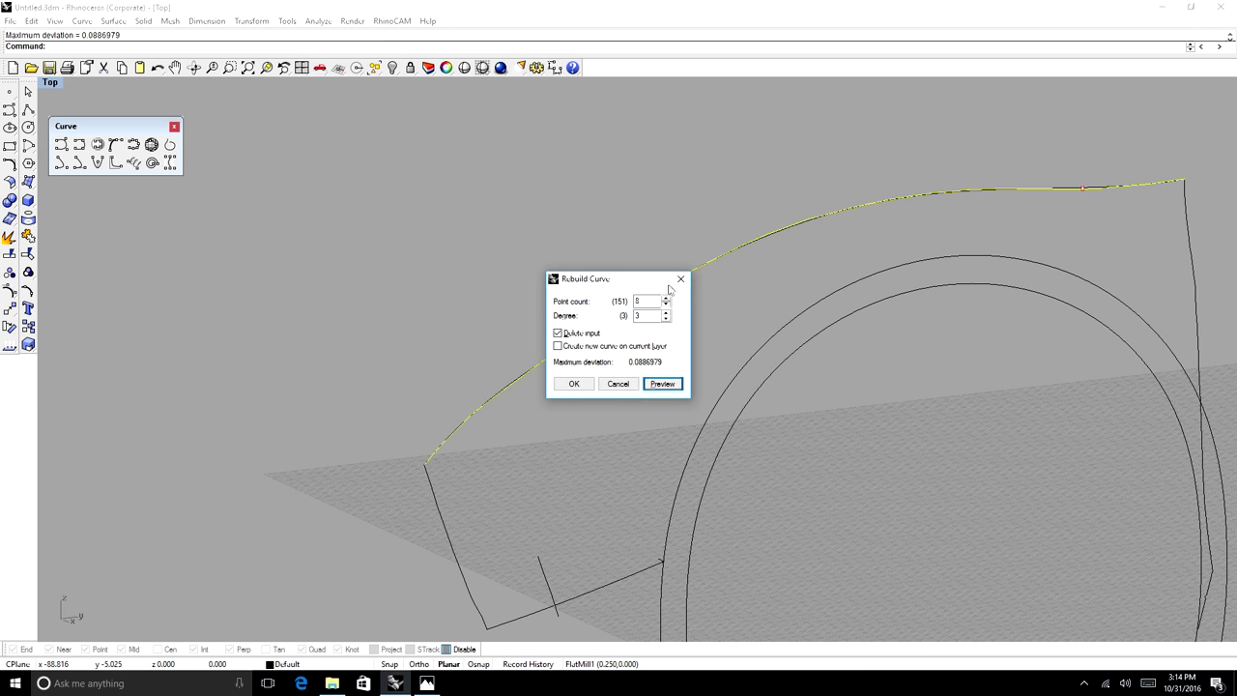
{"action": "left_click_drag", "start_coordinate": [627, 280], "coordinate": [431, 231]}
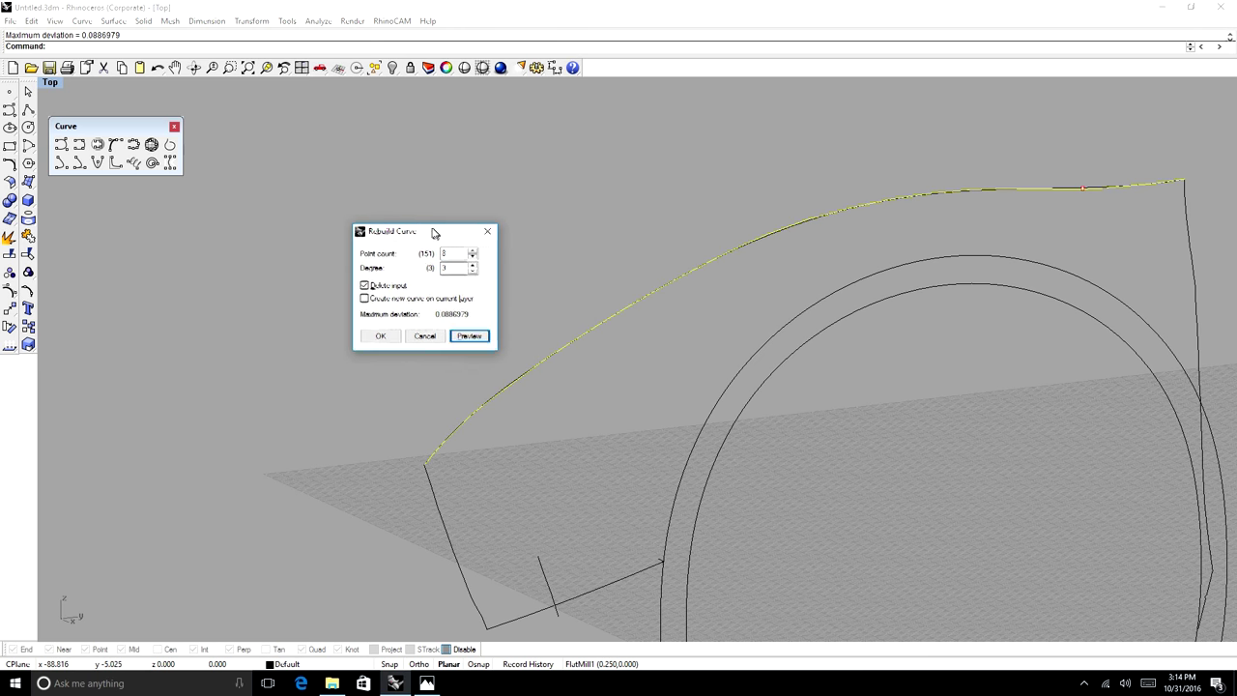
{"action": "left_click", "coordinate": [193, 67]}
{"action": "mouse_move", "coordinate": [735, 298]}
{"action": "left_mouse_down"}
{"action": "mouse_move", "coordinate": [530, 320]}
{"action": "mouse_move", "coordinate": [729, 383]}
{"action": "mouse_move", "coordinate": [729, 446]}
{"action": "mouse_move", "coordinate": [735, 308]}
{"action": "left_mouse_up"}
{"action": "left_click", "coordinate": [378, 335]}
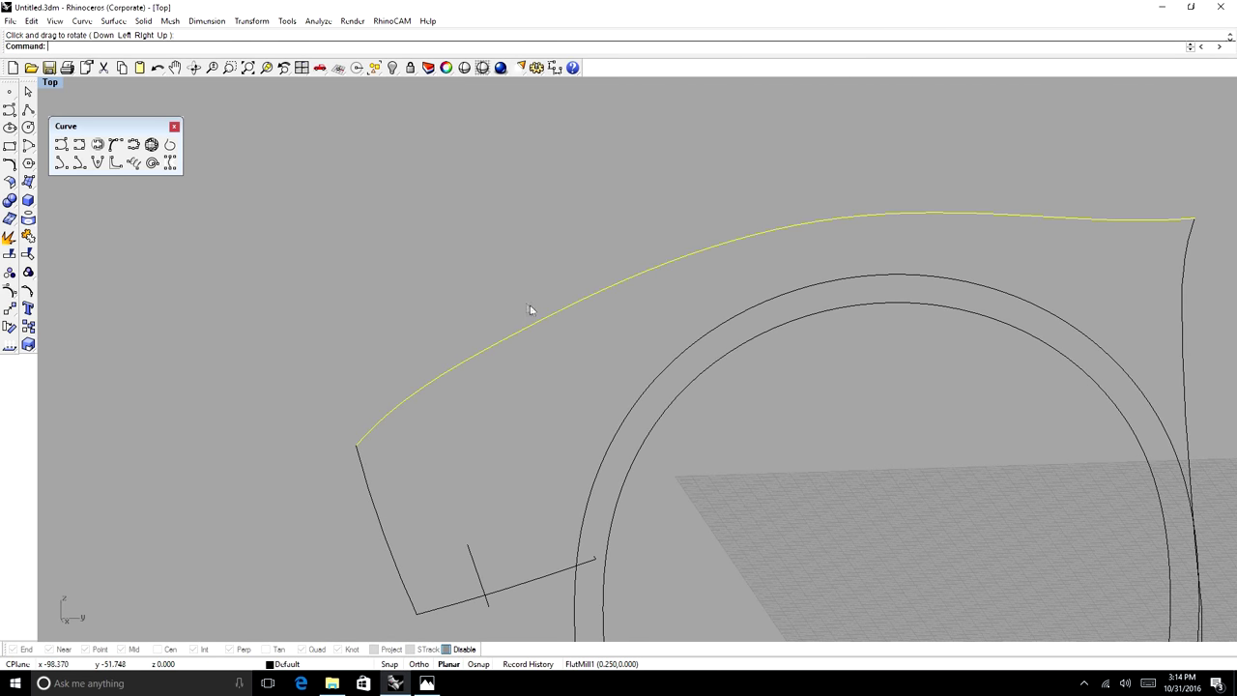
- Inspect the rebuilt upper fender curve in the Front and Right views, with control points turned off
{"action": "type", "text": "fron"}
{"action": "key", "text": "Return"}
{"action": "type", "text": "right"}
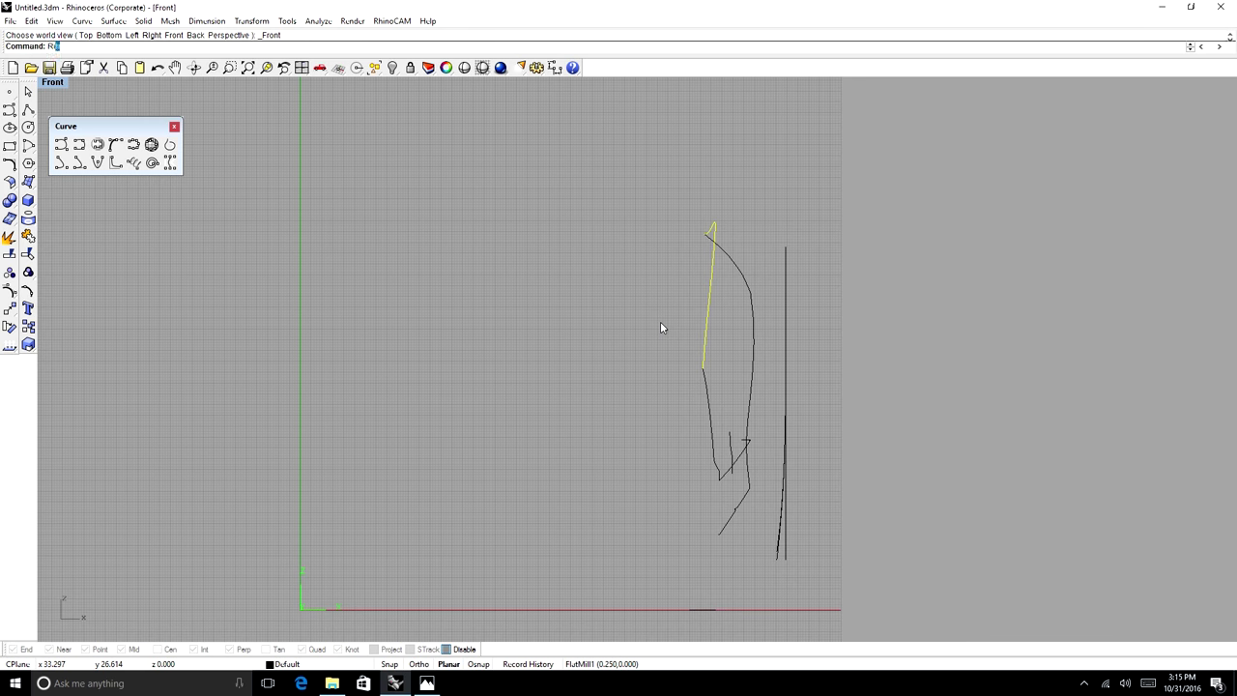
{"action": "key", "text": "Return"}
{"action": "scroll", "coordinate": [396, 290], "scroll_direction": "up", "scroll_amount": 11}
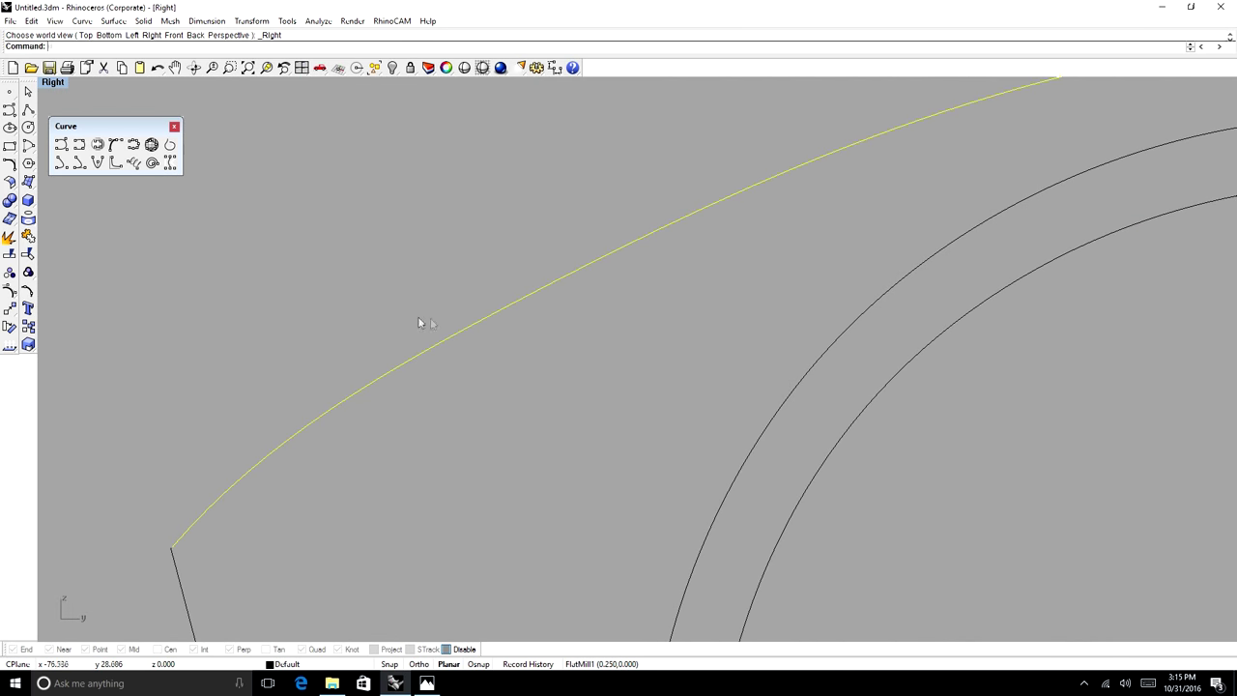
{"action": "key", "text": "F11"}
{"action": "scroll", "coordinate": [430, 317], "scroll_direction": "down", "scroll_amount": 9}
{"action": "left_click", "coordinate": [426, 368]}
{"action": "left_click", "coordinate": [494, 388]}
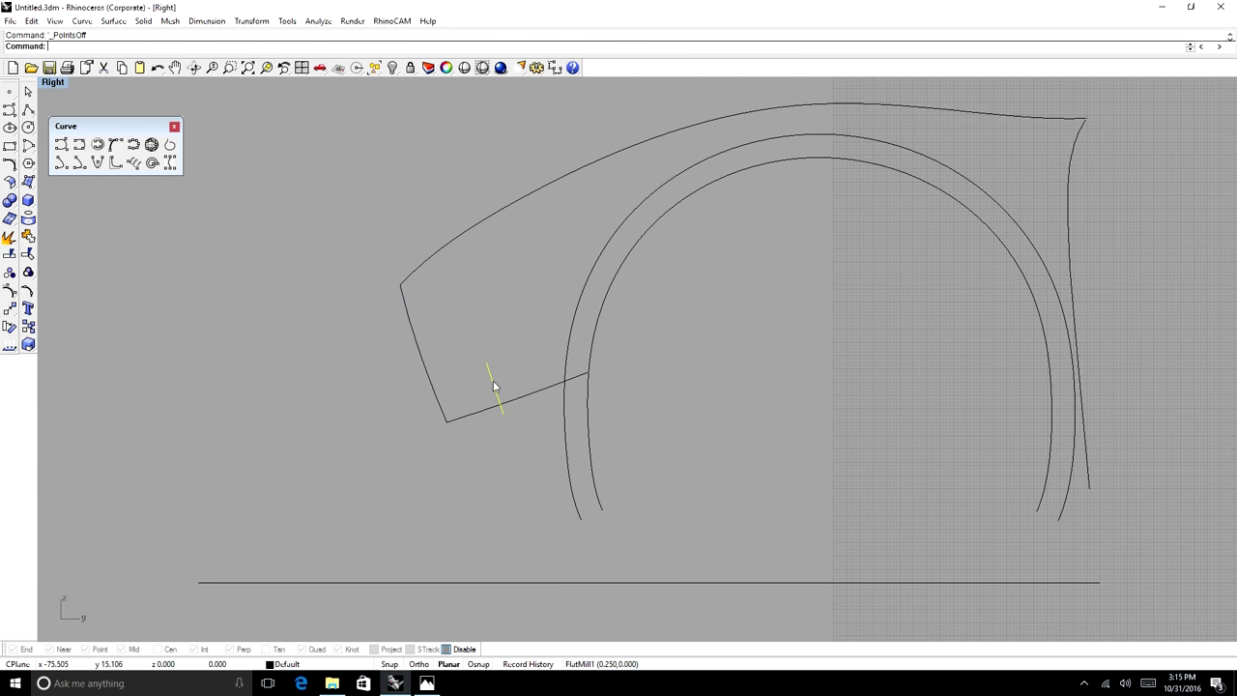
{"action": "left_click", "coordinate": [1083, 682]}
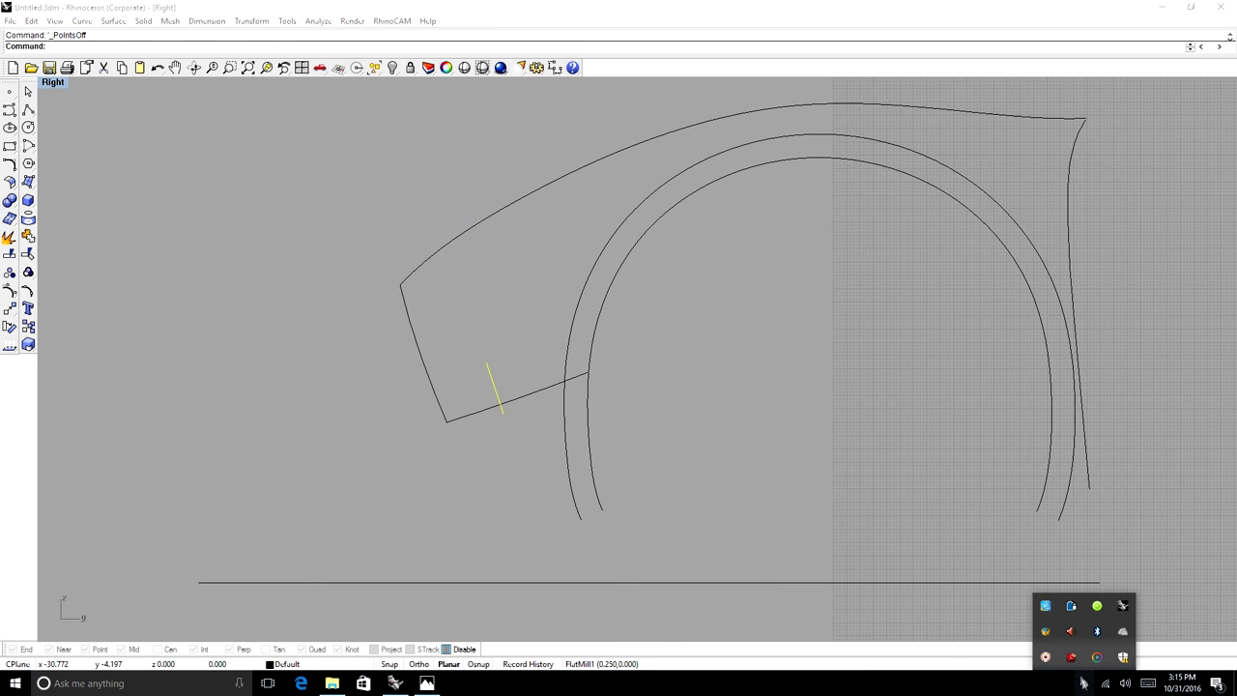
{"action": "right_click", "coordinate": [1044, 656]}
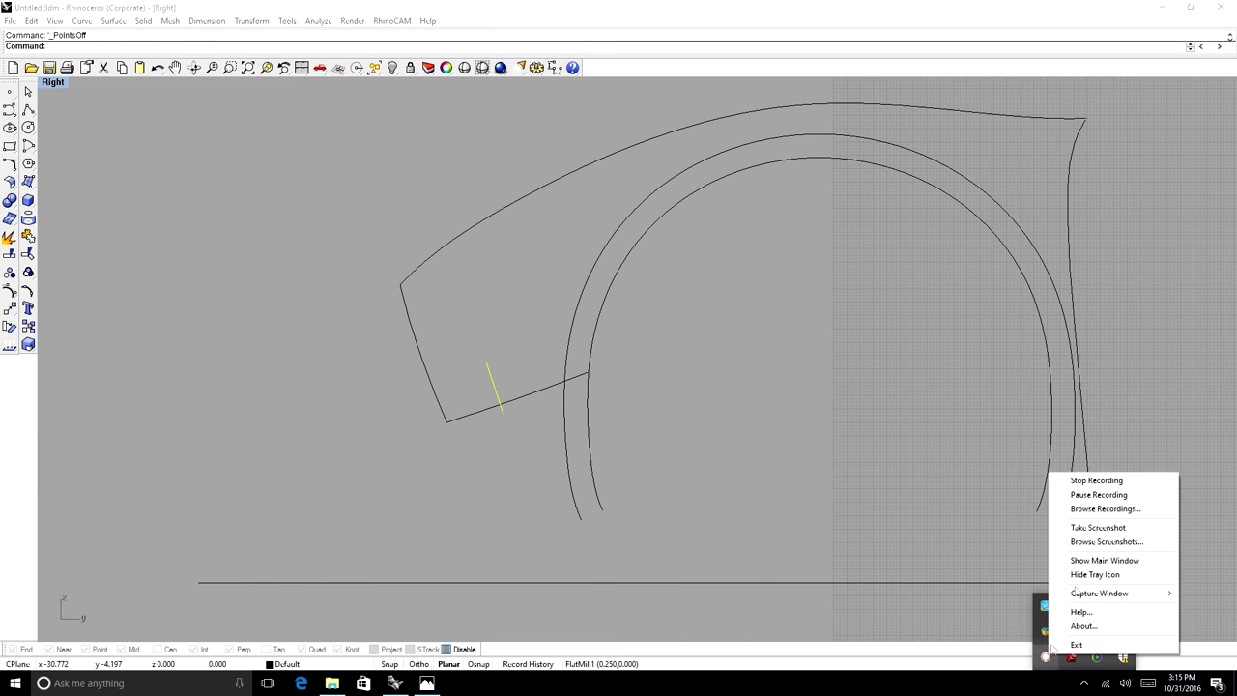
{"action": "left_click", "coordinate": [1086, 479]}
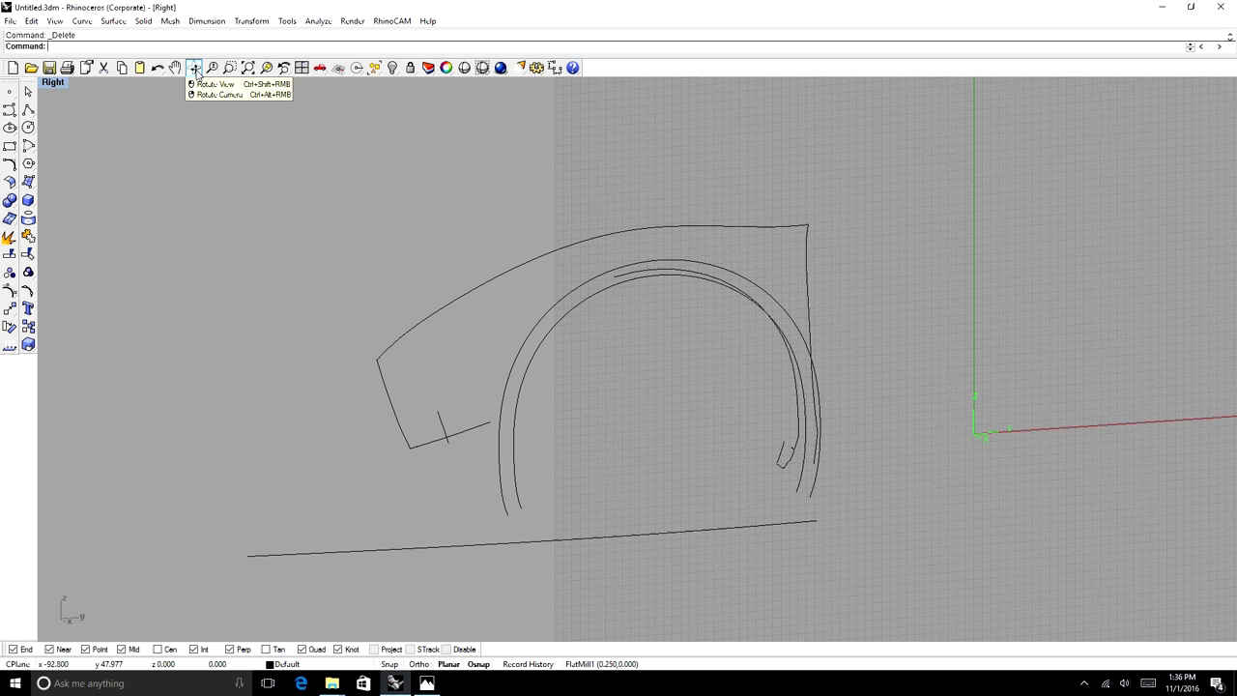
- Turn the view to face the fender from the side, switch to the Photos app and place the enlarged car photo window beside it
{"action": "left_click", "coordinate": [195, 67]}
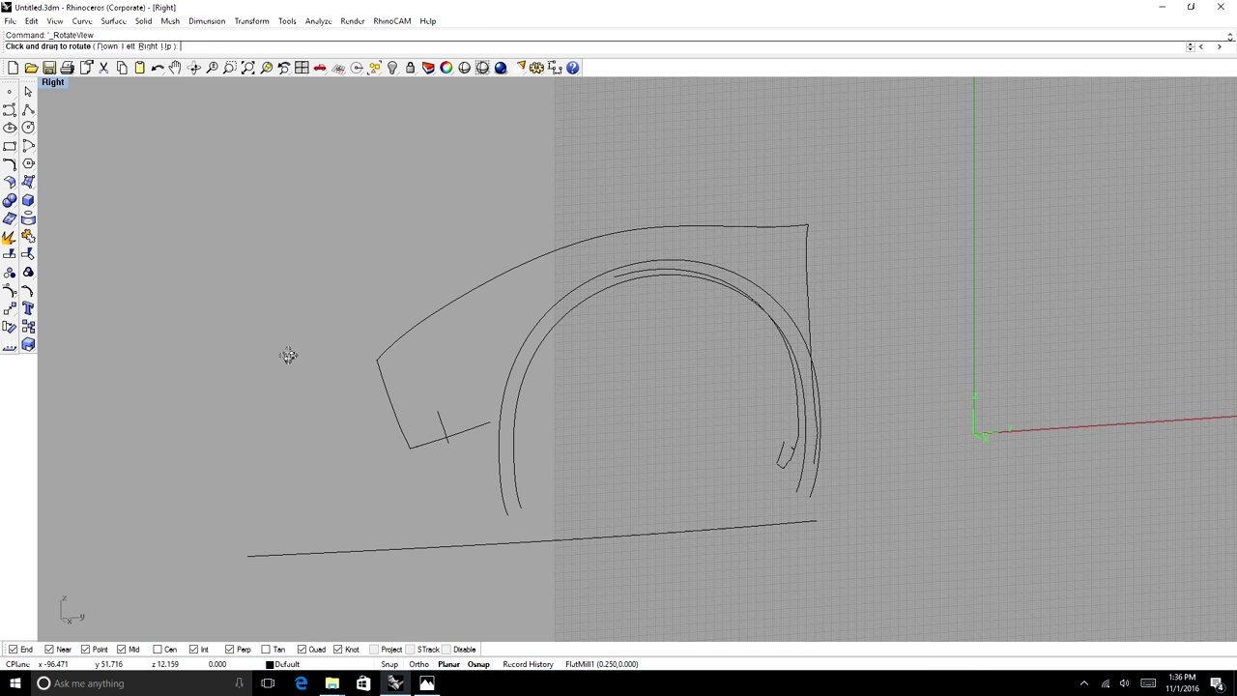
{"action": "key", "text": "Escape"}
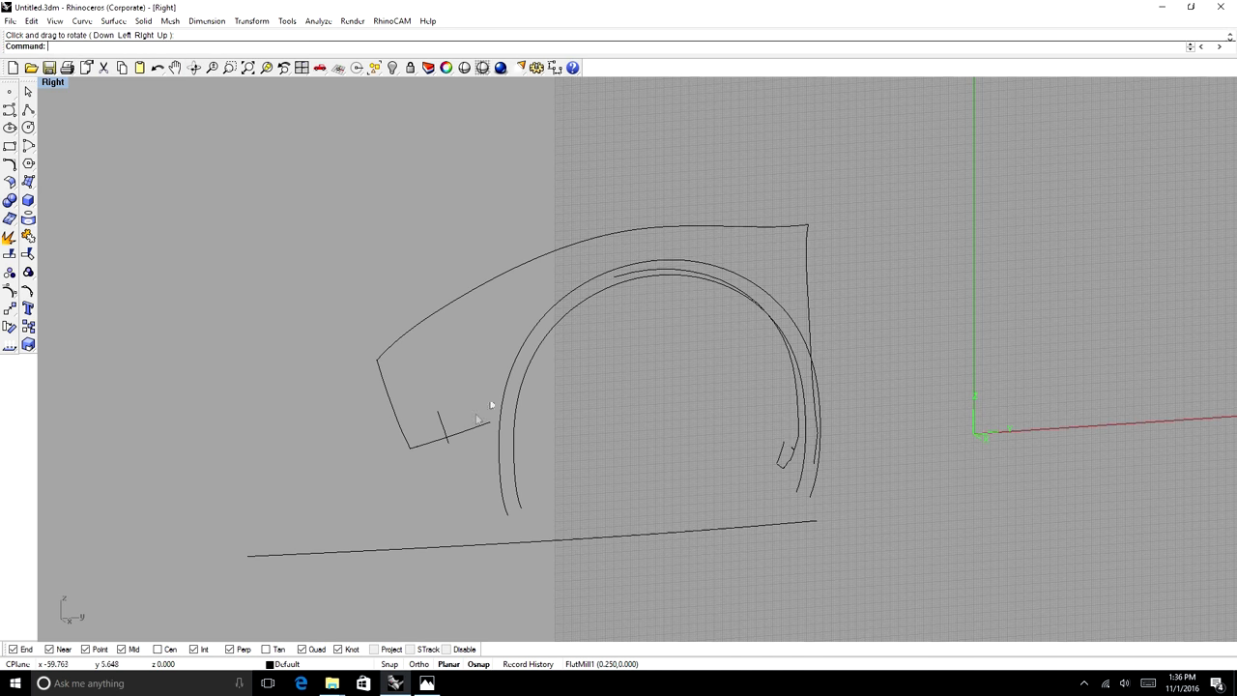
{"action": "left_click", "coordinate": [194, 67]}
{"action": "mouse_move", "coordinate": [725, 435]}
{"action": "left_mouse_down"}
{"action": "mouse_move", "coordinate": [558, 441]}
{"action": "mouse_move", "coordinate": [648, 452]}
{"action": "mouse_move", "coordinate": [730, 430]}
{"action": "left_mouse_up"}
{"action": "key", "text": "alt+Tab"}
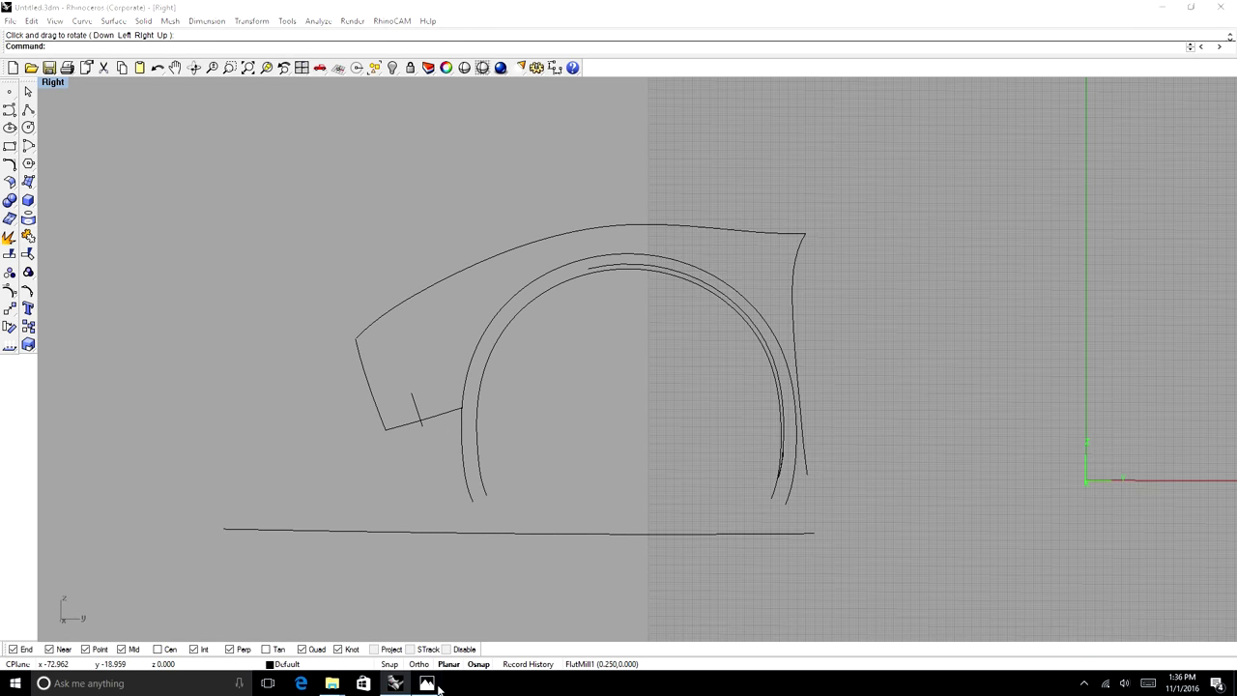
{"action": "left_click", "coordinate": [1189, 12]}
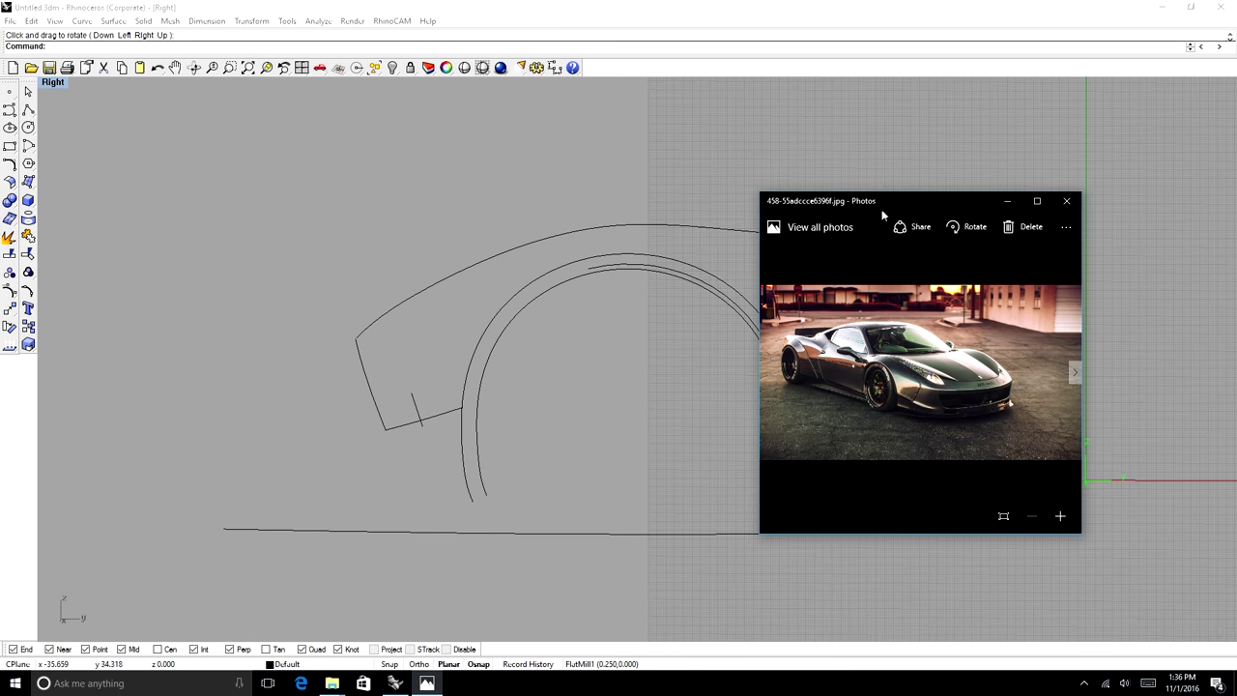
{"action": "left_click_drag", "start_coordinate": [904, 196], "coordinate": [997, 154]}
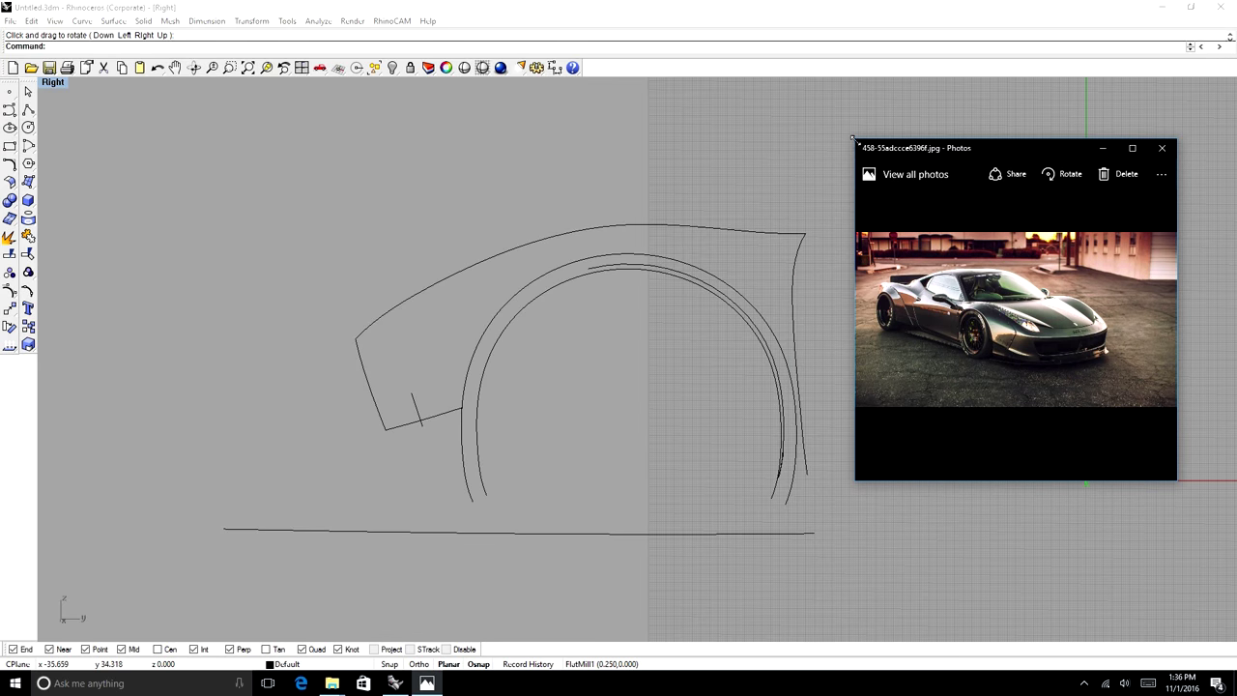
{"action": "left_click_drag", "start_coordinate": [855, 138], "coordinate": [729, 121]}
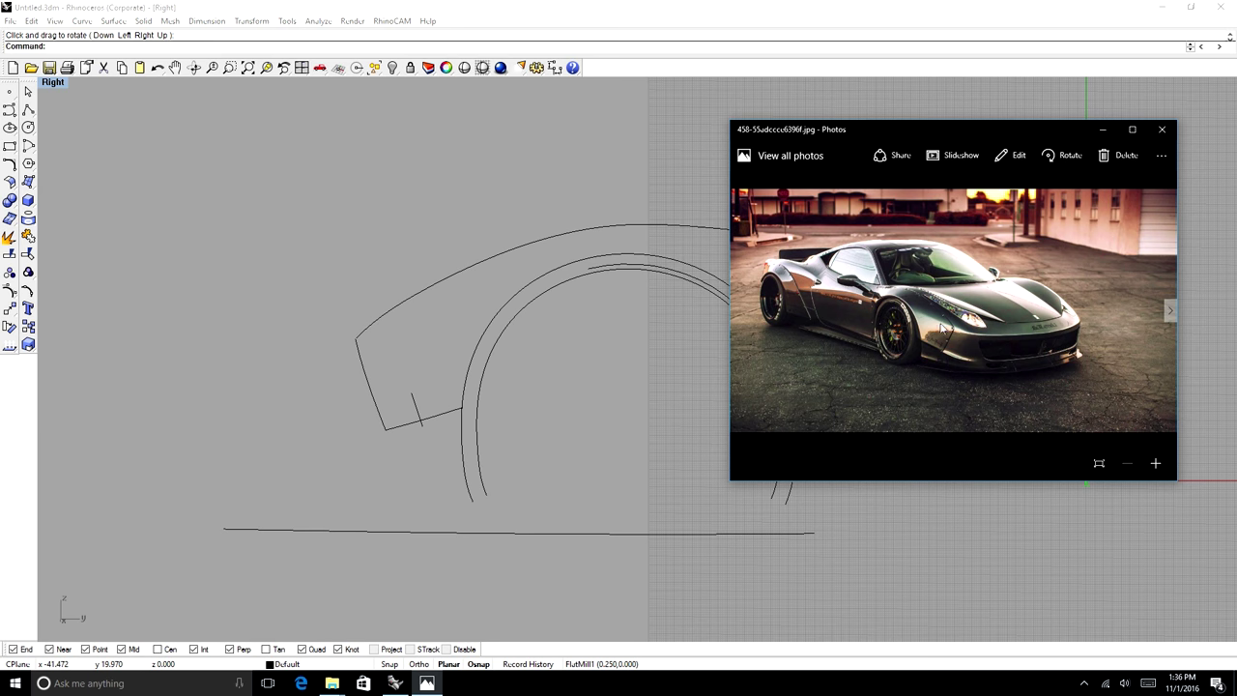
- Draw an interpolated curve from the fender outline's upper front corner to the outer wheel arch curve
{"action": "left_click", "coordinate": [10, 109]}
{"action": "left_click", "coordinate": [14, 114]}
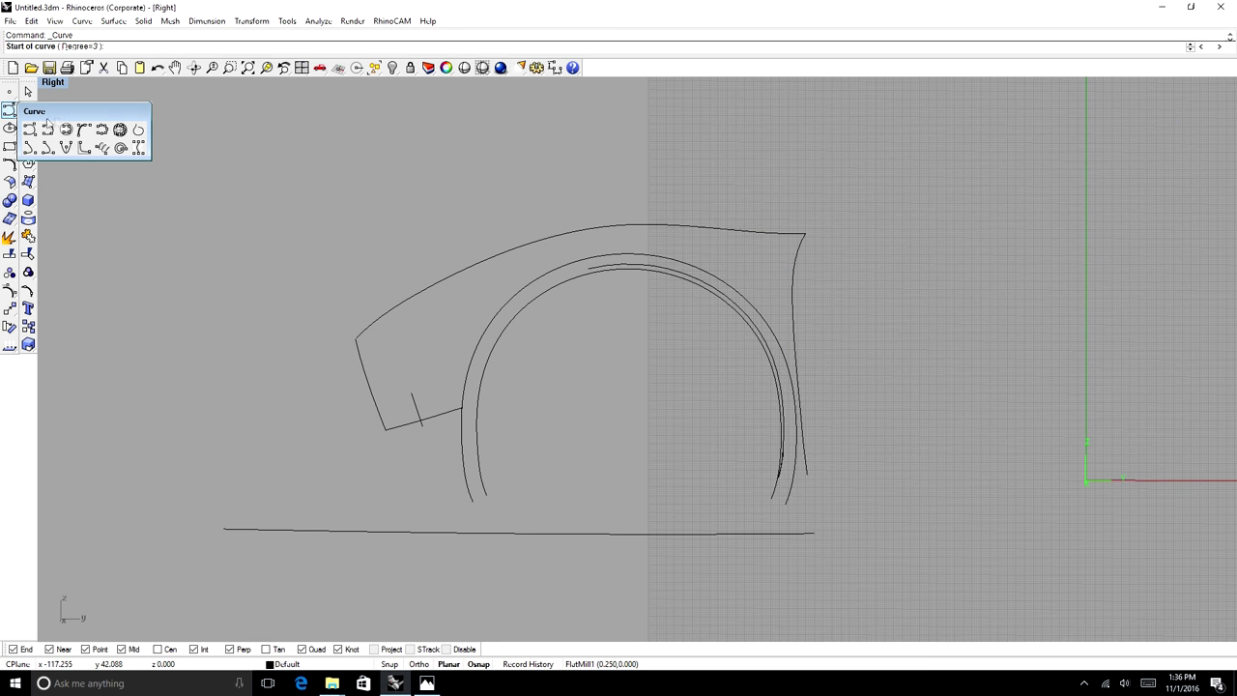
{"action": "left_click_drag", "start_coordinate": [60, 112], "coordinate": [88, 103]}
{"action": "left_click", "coordinate": [74, 122]}
{"action": "left_click", "coordinate": [355, 338]}
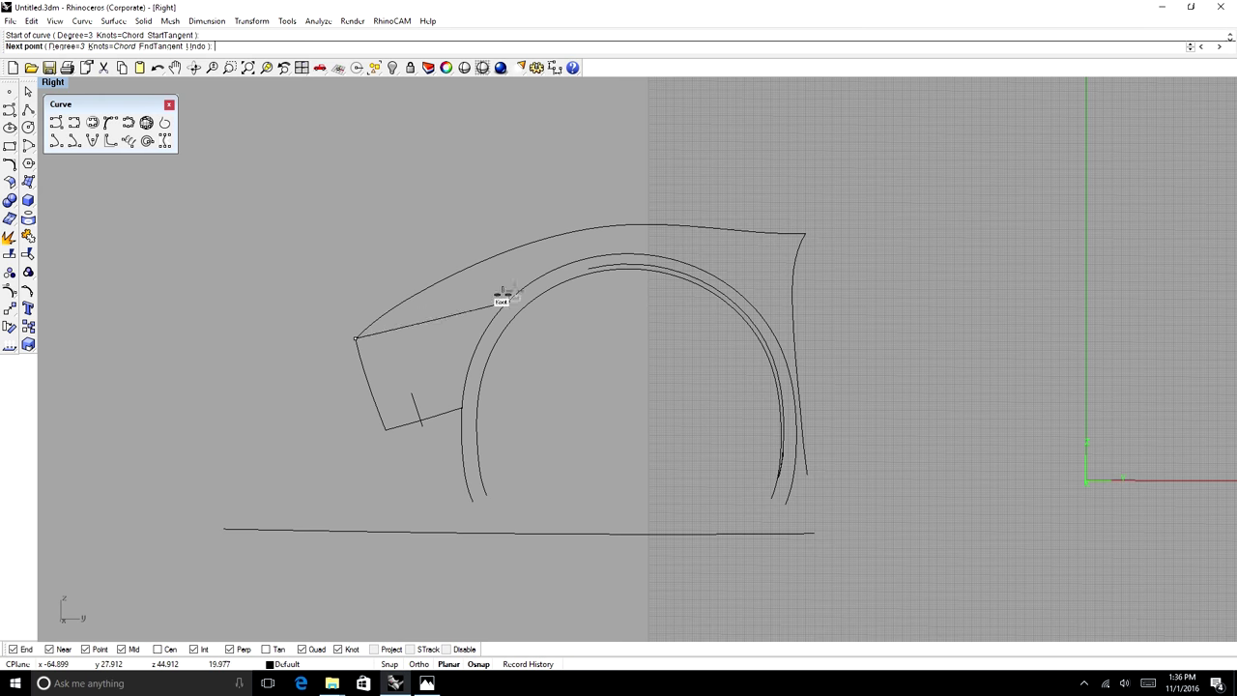
{"action": "left_click", "coordinate": [534, 282]}
{"action": "key", "text": "Return"}
- Consult the car photo in the Photos app, and draw an interpolated curve from the fender's front edge, just above its lower corner, to the outer wheel arch
{"action": "scroll", "coordinate": [526, 286], "scroll_direction": "down", "scroll_amount": 3}
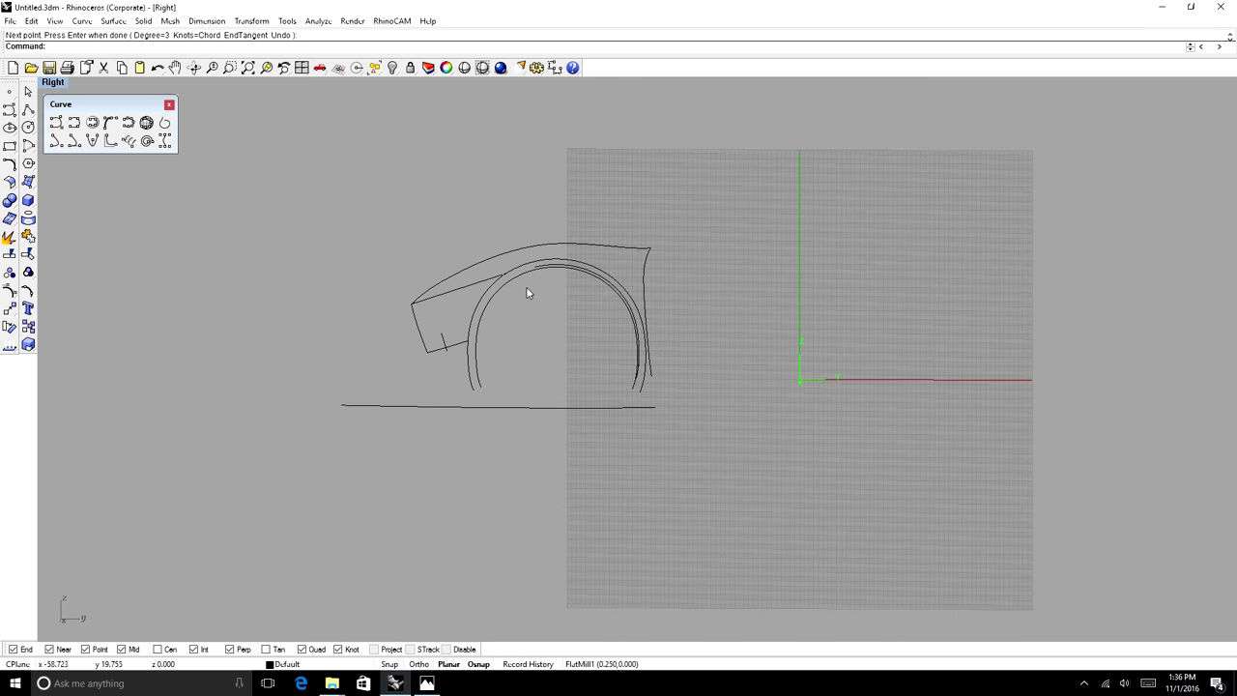
{"action": "scroll", "coordinate": [526, 286], "scroll_direction": "up", "scroll_amount": 4}
{"action": "left_click", "coordinate": [427, 683]}
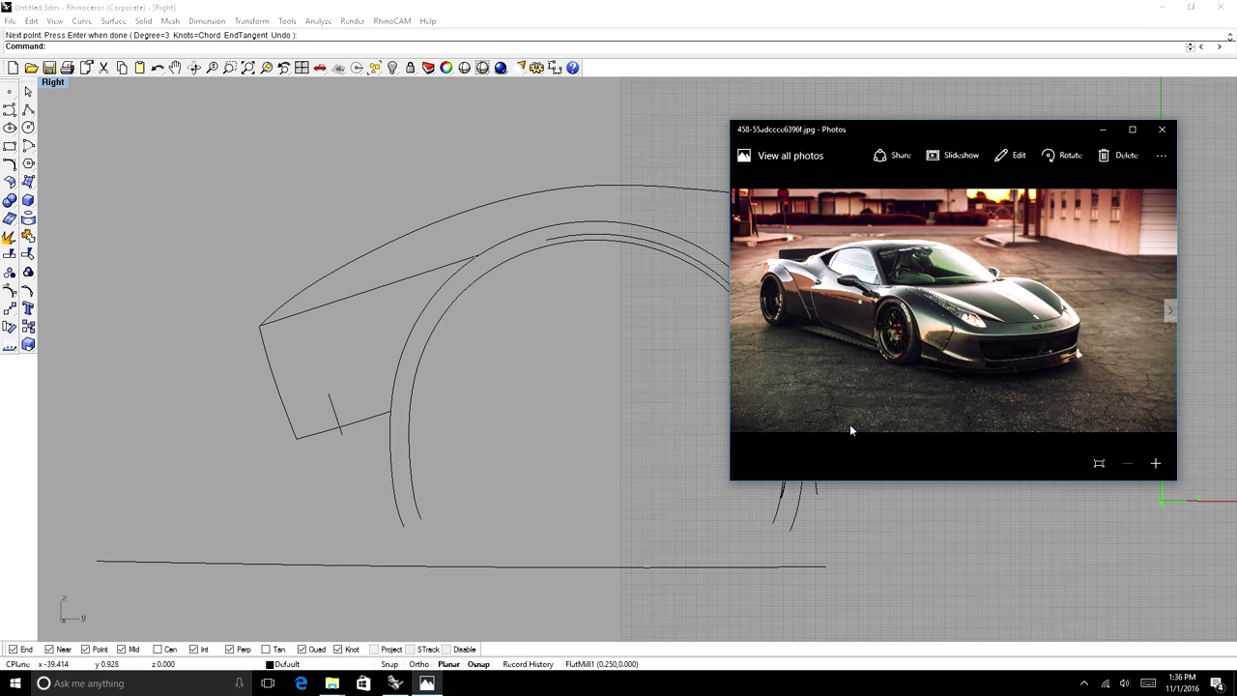
{"action": "left_click", "coordinate": [10, 109]}
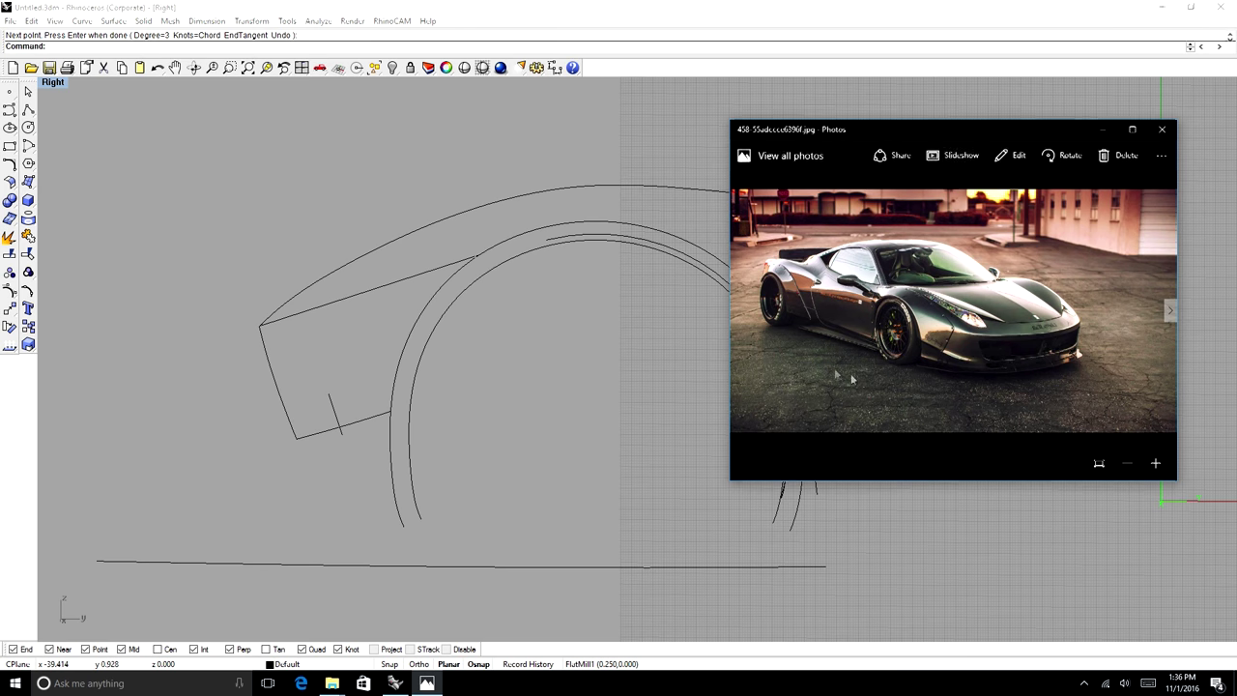
{"action": "left_click", "coordinate": [73, 122]}
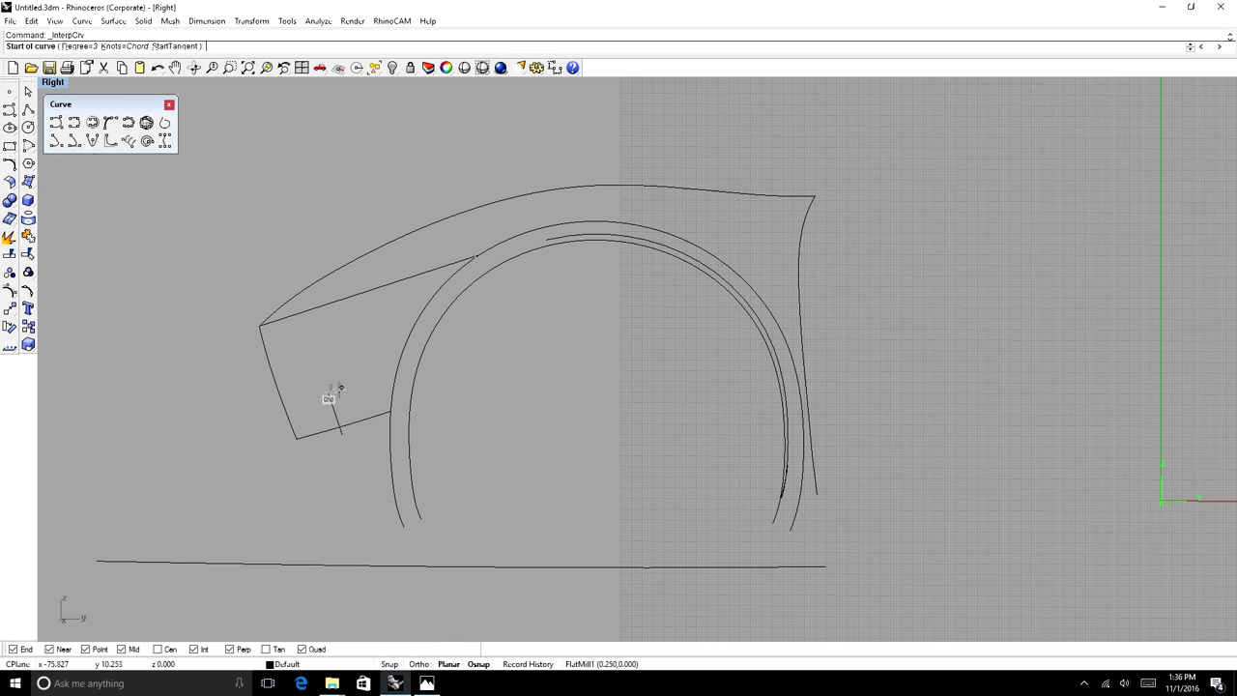
{"action": "scroll", "coordinate": [291, 425], "scroll_direction": "up", "scroll_amount": 5}
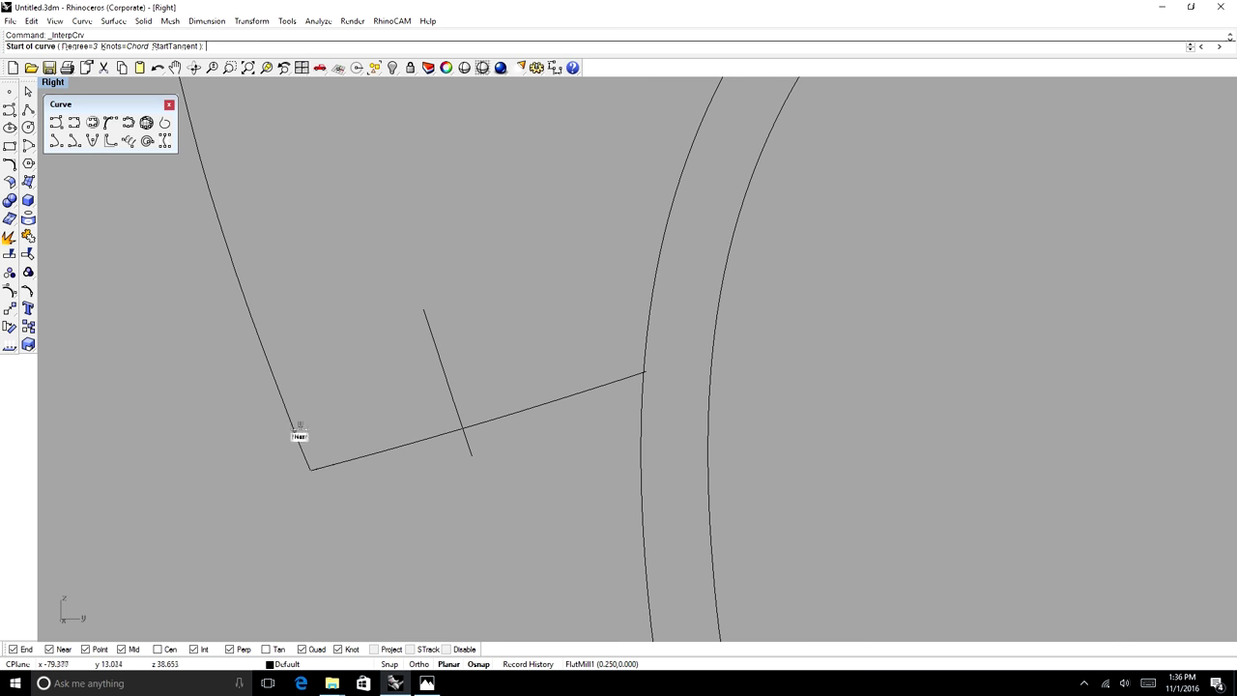
{"action": "left_click", "coordinate": [291, 428]}
{"action": "scroll", "coordinate": [291, 428], "scroll_direction": "down", "scroll_amount": 5}
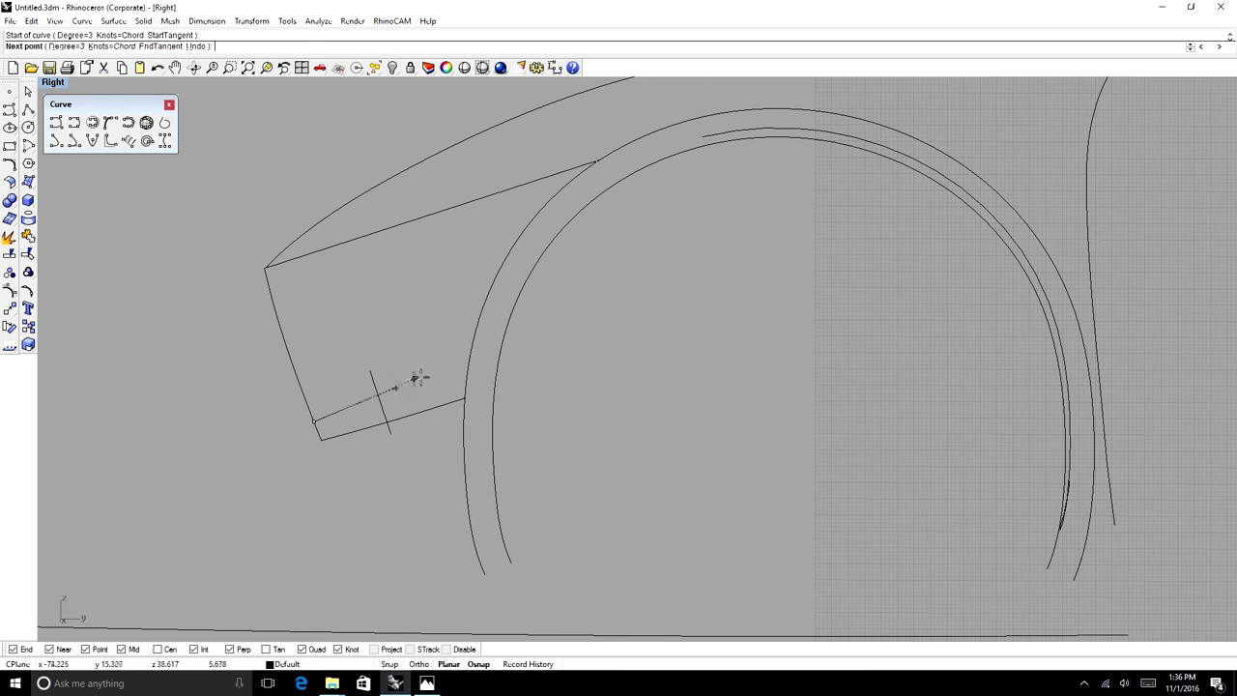
{"action": "left_click", "coordinate": [471, 370]}
{"action": "key", "text": "Return"}
{"action": "key", "text": "Return"}
{"action": "scroll", "coordinate": [470, 370], "scroll_direction": "down", "scroll_amount": 5}
{"action": "scroll", "coordinate": [446, 382], "scroll_direction": "up", "scroll_amount": 8}
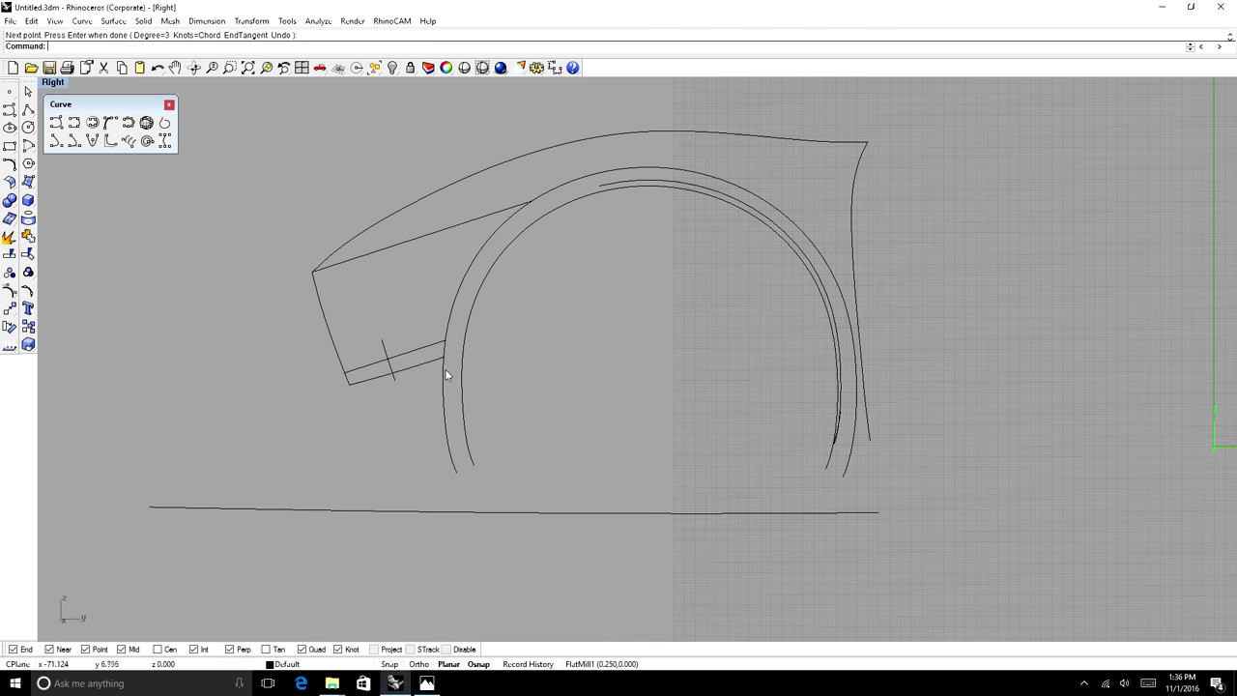
- Orbit the view, connect the outer arch's lower end to the top of the short inset segment with an interpolated curve, and show its control points
{"action": "left_click", "coordinate": [194, 68]}
{"action": "left_click_drag", "start_coordinate": [479, 306], "coordinate": [545, 262]}
{"action": "left_click", "coordinate": [75, 125]}
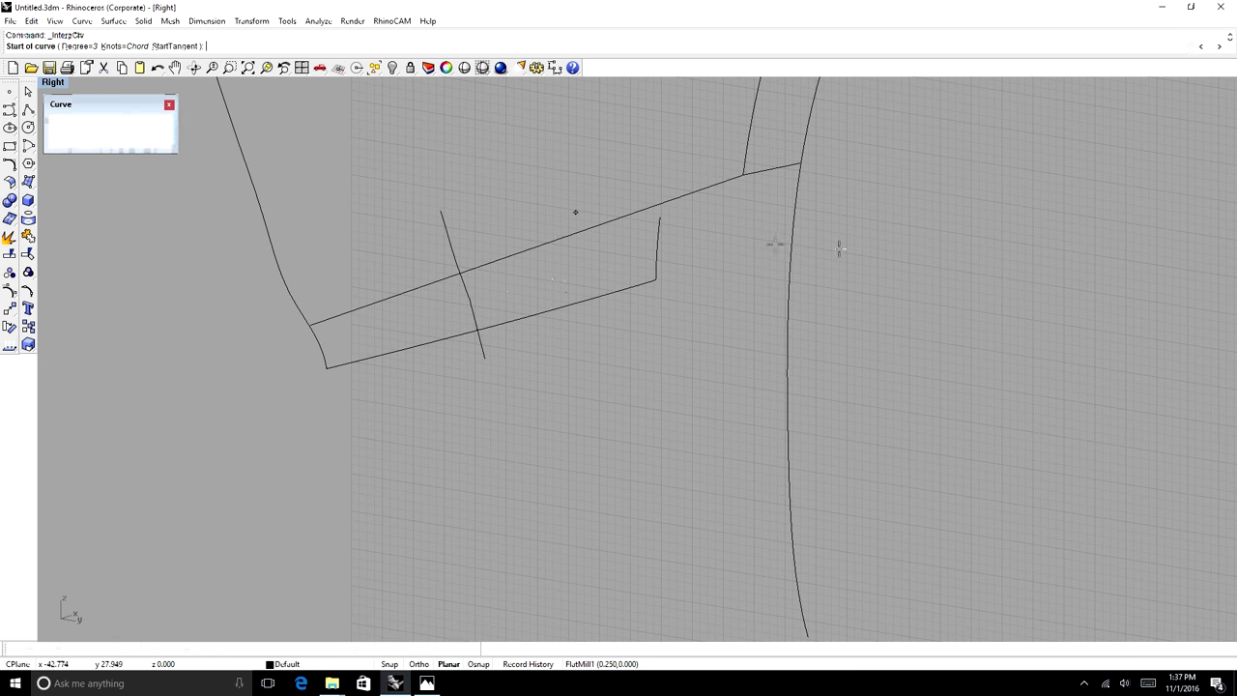
{"action": "left_click", "coordinate": [477, 664]}
{"action": "left_click", "coordinate": [743, 175]}
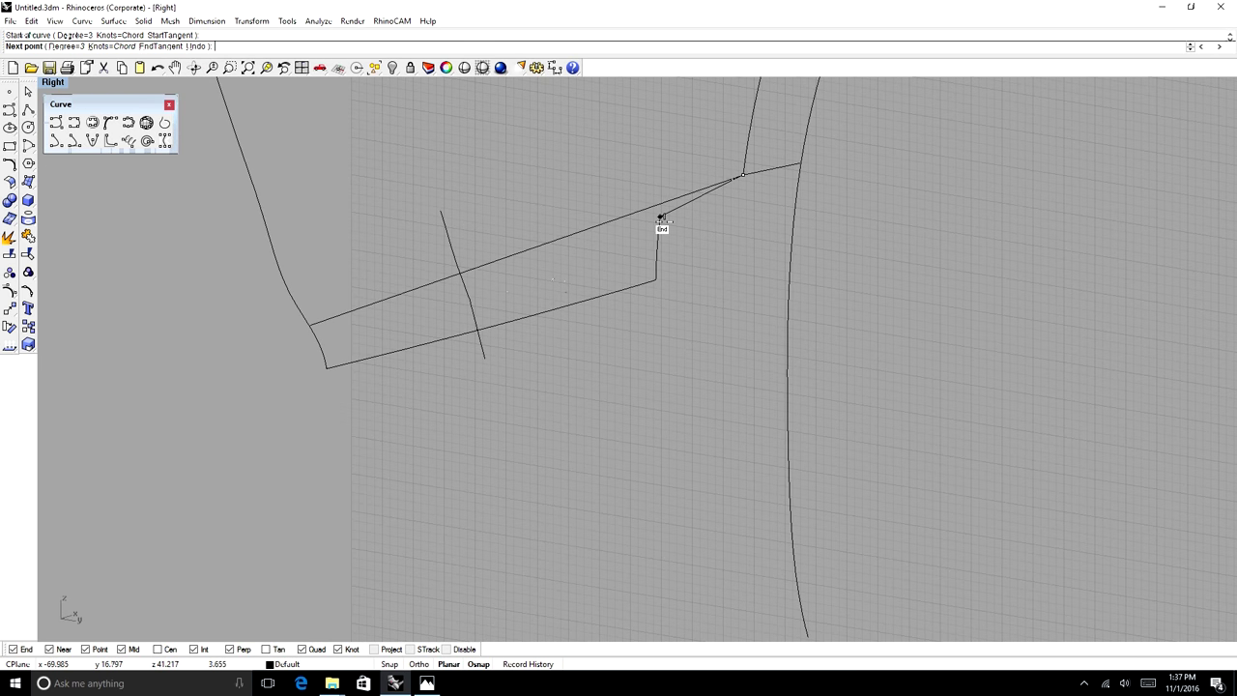
{"action": "left_click", "coordinate": [660, 217]}
{"action": "key", "text": "Return"}
{"action": "left_click", "coordinate": [697, 201]}
{"action": "scroll", "coordinate": [695, 201], "scroll_direction": "up", "scroll_amount": 5}
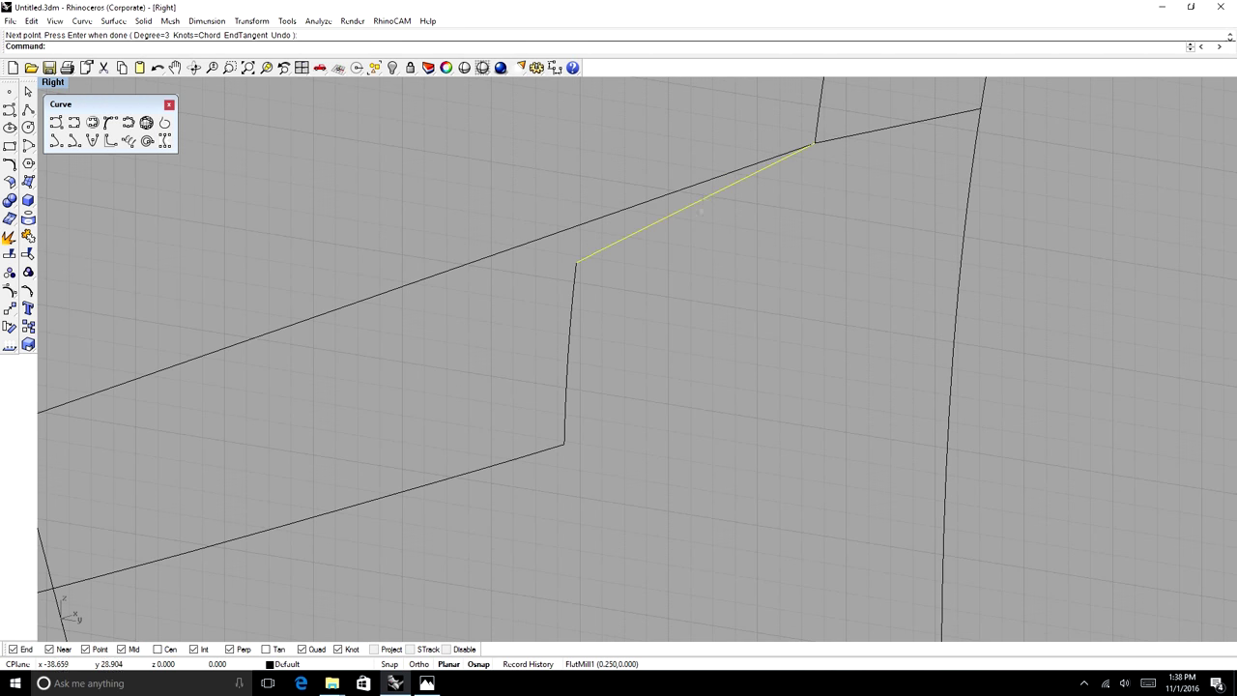
{"action": "key", "text": "F10"}
- Duplicate the short inset segment below the outer arch and place the copy beside the inner wheel arch curve
{"action": "scroll", "coordinate": [732, 256], "scroll_direction": "down", "scroll_amount": 4}
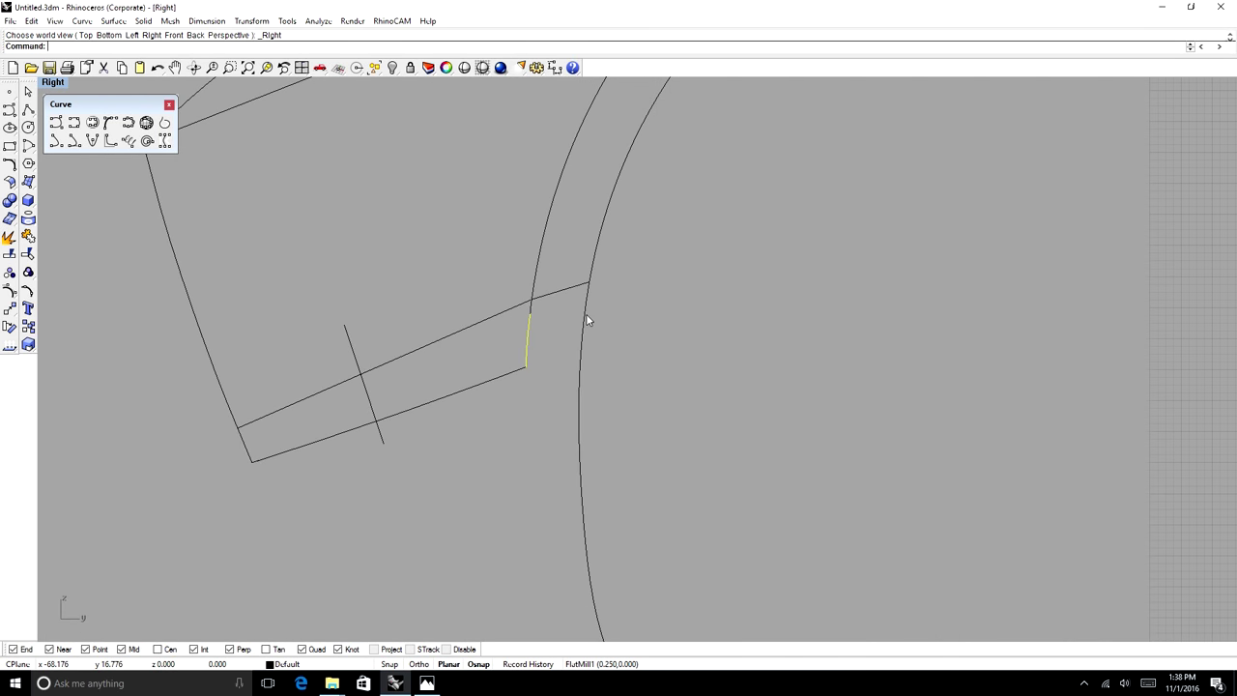
{"action": "key", "text": "ctrl+c"}
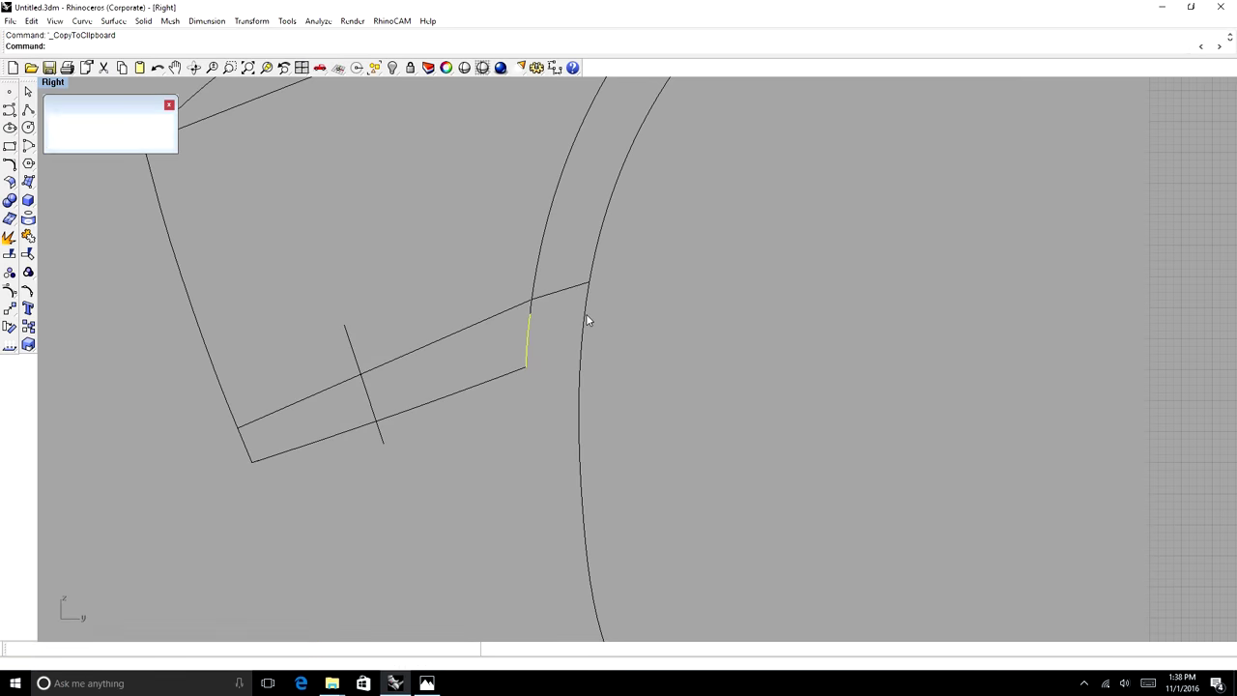
{"action": "key", "text": "ctrl+v"}
{"action": "left_click_drag", "start_coordinate": [528, 337], "coordinate": [583, 340]}
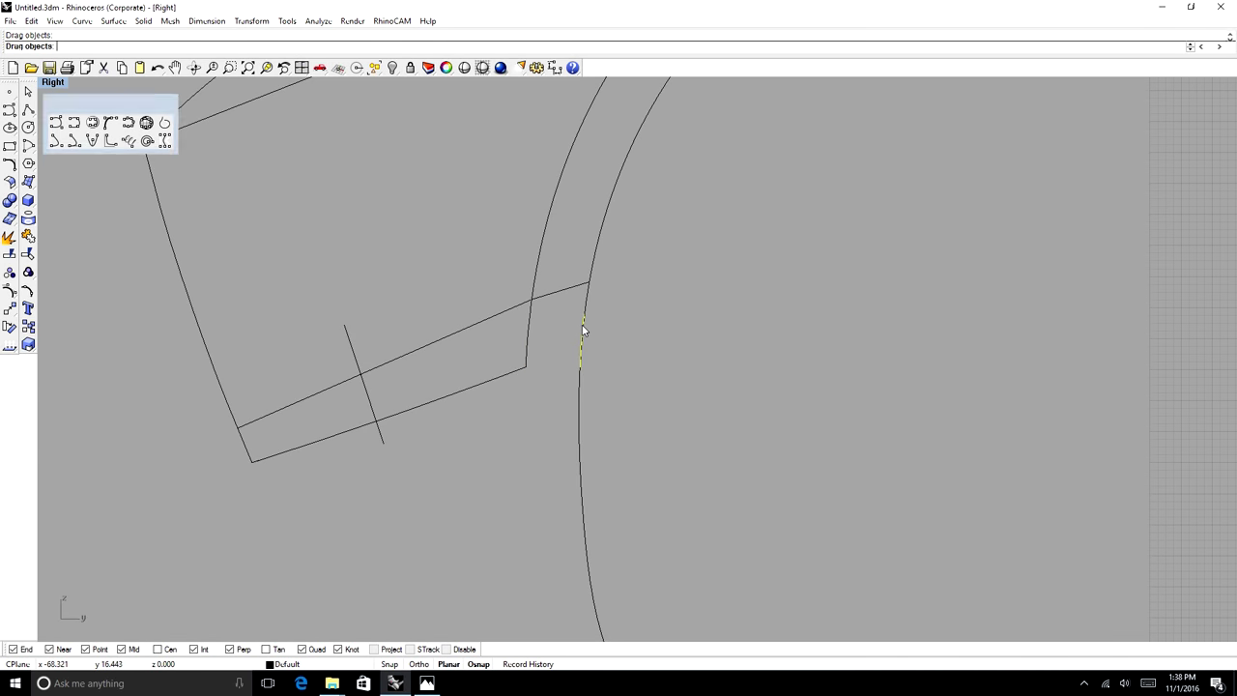
{"action": "left_click", "coordinate": [520, 369]}
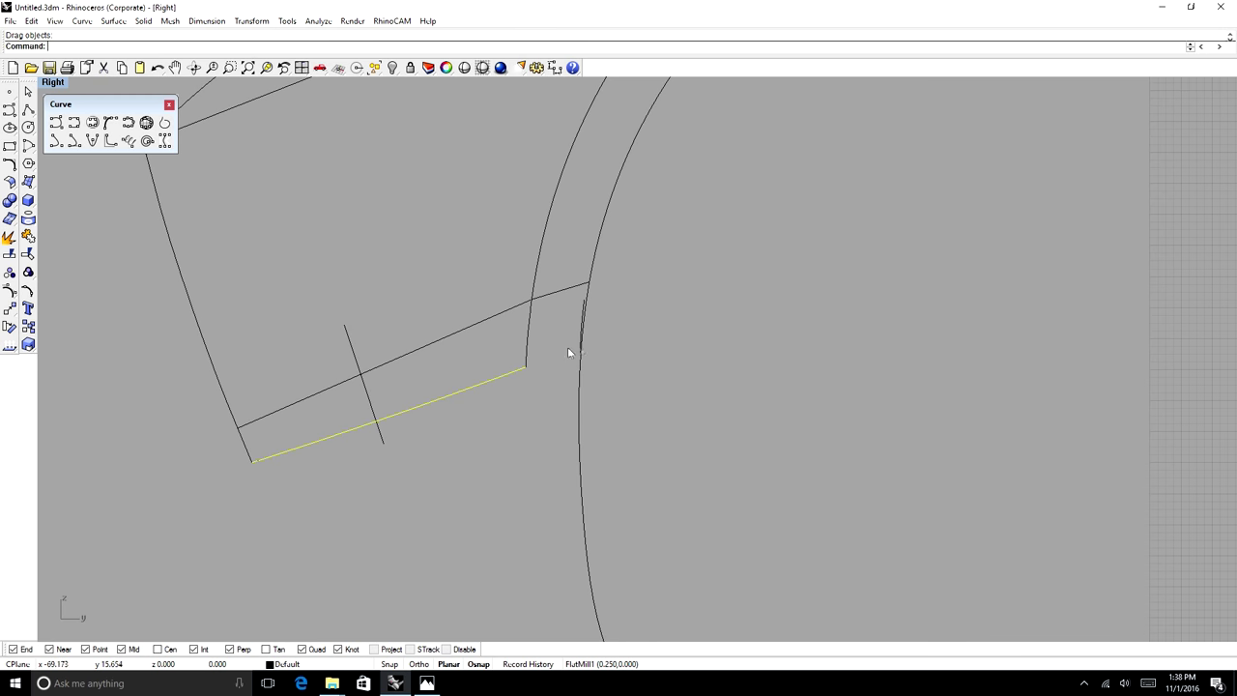
{"action": "left_click", "coordinate": [74, 123]}
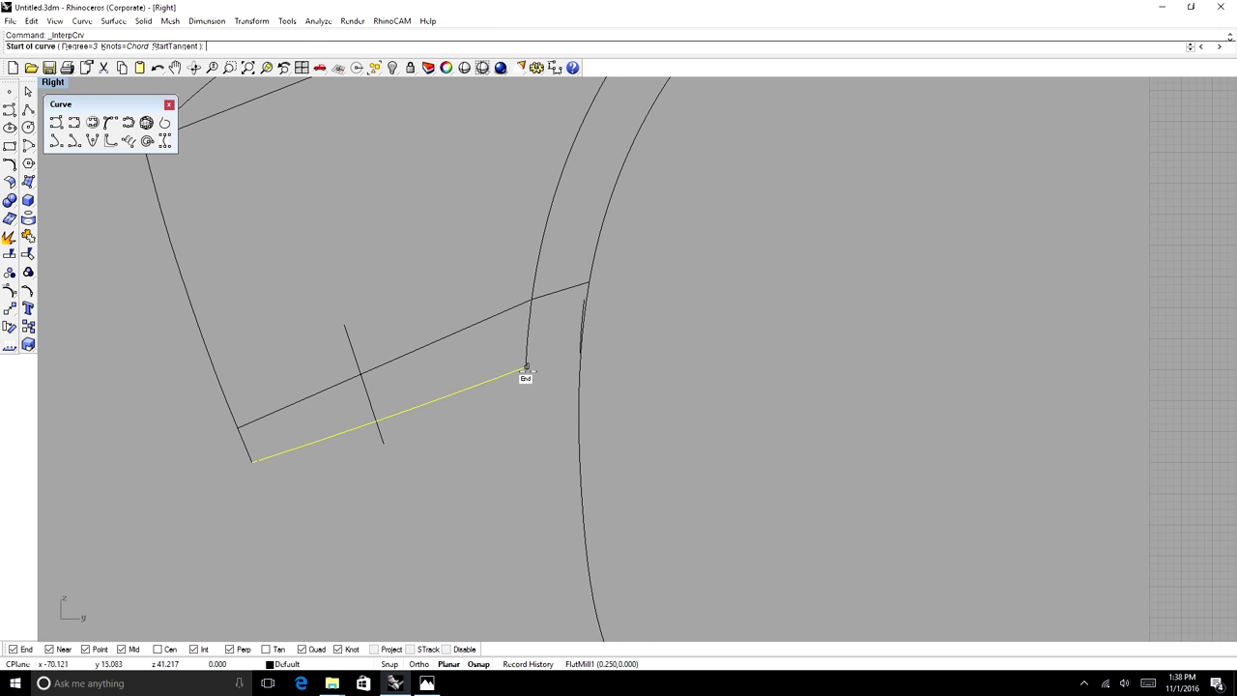
{"action": "left_click", "coordinate": [526, 367]}
{"action": "scroll", "coordinate": [575, 354], "scroll_direction": "up", "scroll_amount": 3}
{"action": "scroll", "coordinate": [577, 350], "scroll_direction": "up", "scroll_amount": 4}
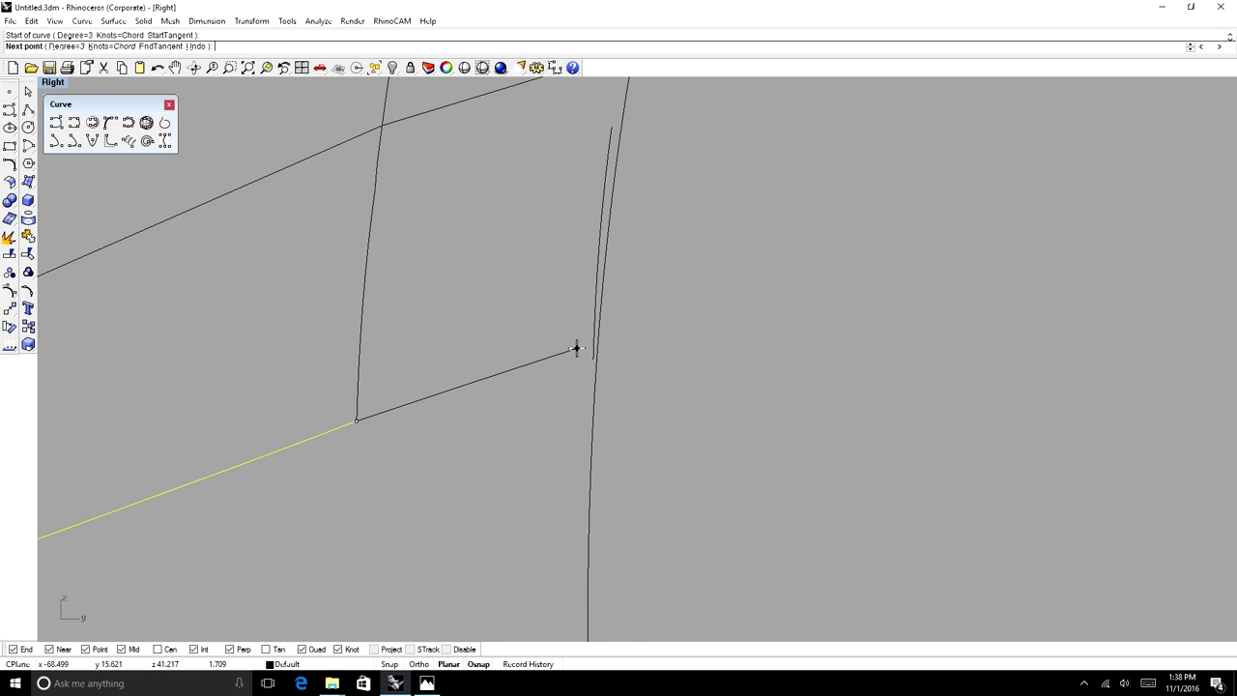
{"action": "key", "text": "Escape"}
- Shift the copied short segment slightly upward alongside the inner wheel arch curve
{"action": "left_click", "coordinate": [593, 345]}
{"action": "left_click_drag", "start_coordinate": [594, 345], "coordinate": [593, 317]}
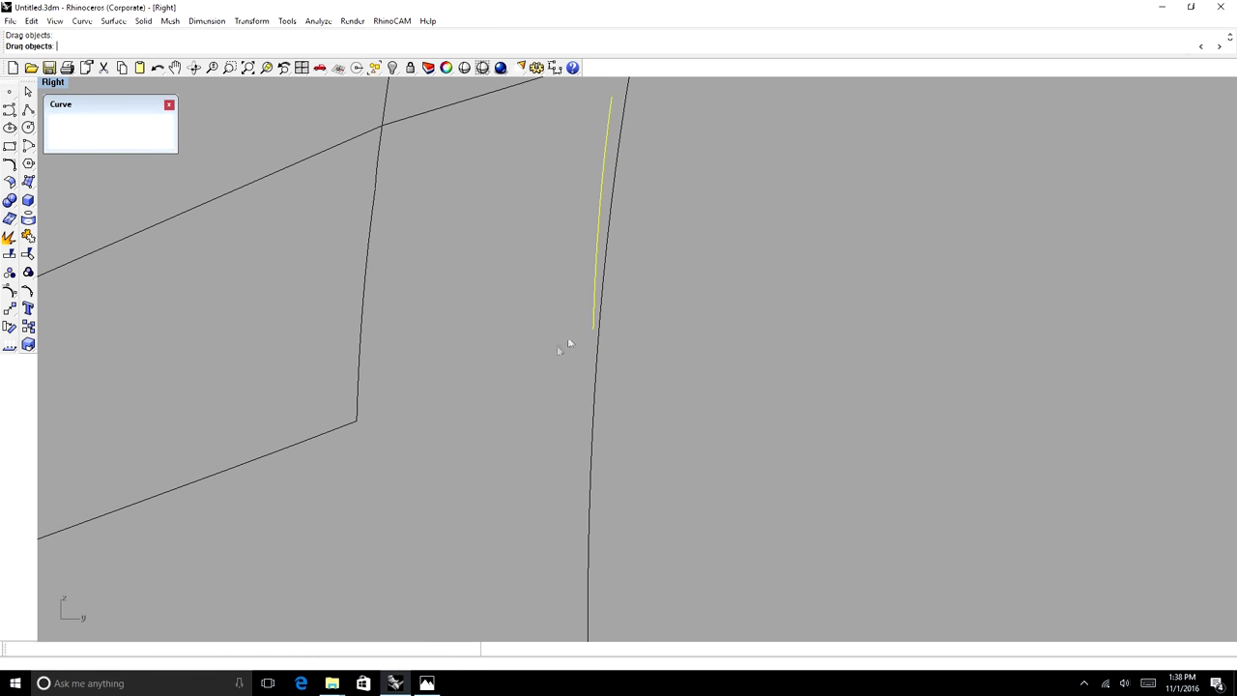
{"action": "scroll", "coordinate": [487, 367], "scroll_direction": "down", "scroll_amount": 3}
- Draw an interpolated curve from the lower end of the original short segment to the lower end of its copy
{"action": "key", "text": "Return"}
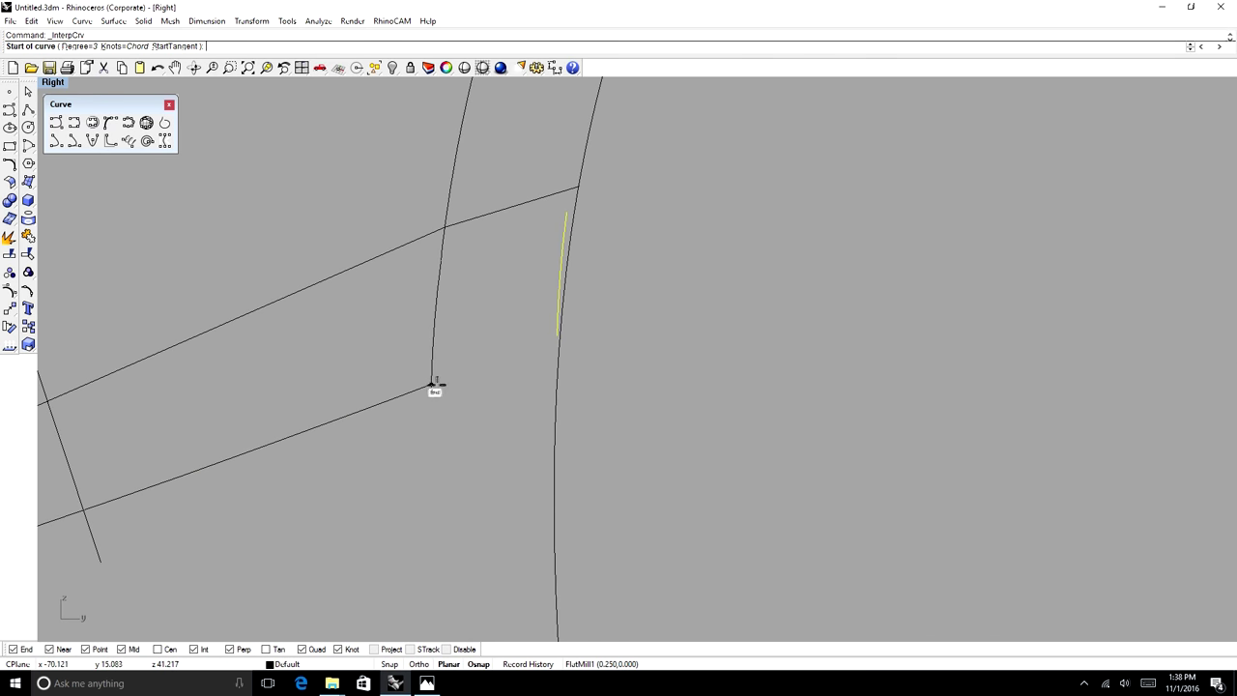
{"action": "left_click", "coordinate": [431, 384]}
{"action": "left_click", "coordinate": [557, 333]}
{"action": "key", "text": "Return"}
{"action": "scroll", "coordinate": [449, 375], "scroll_direction": "down", "scroll_amount": 5}
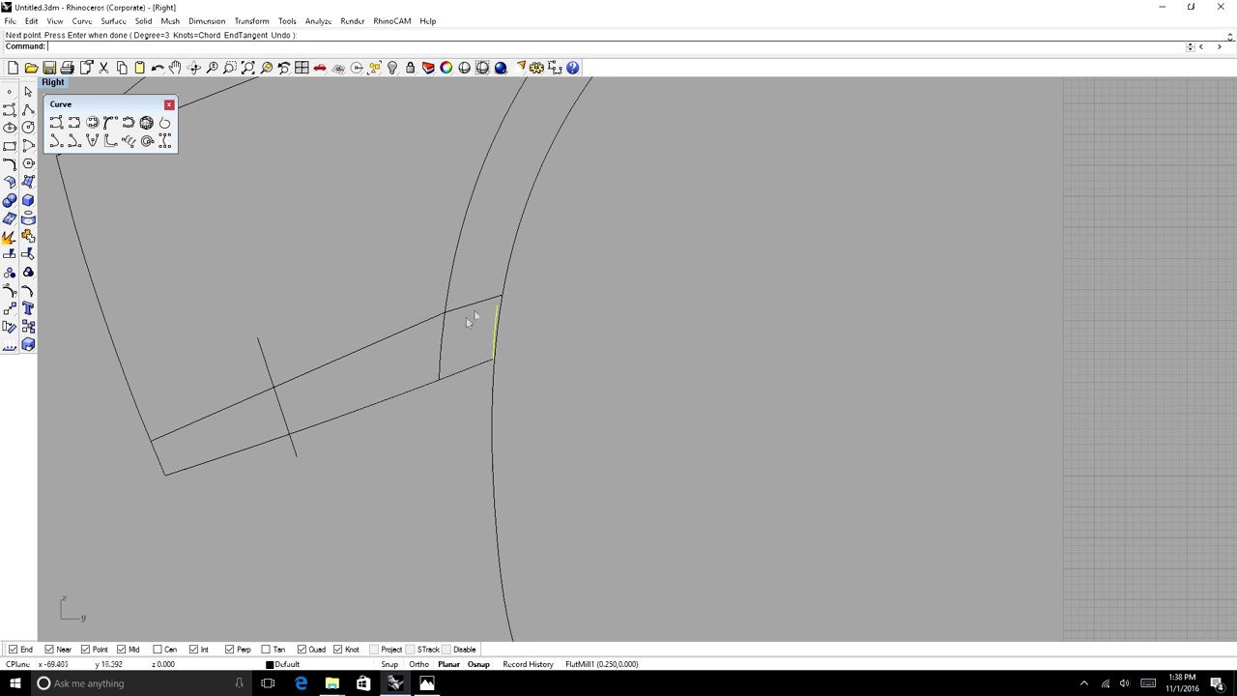
- Show the copied segment's control points and, with object snaps disabled, shift its upper three points toward the inner wheel arch curve
{"action": "scroll", "coordinate": [479, 314], "scroll_direction": "up", "scroll_amount": 5}
{"action": "key", "text": "Return"}
{"action": "key", "text": "F10"}
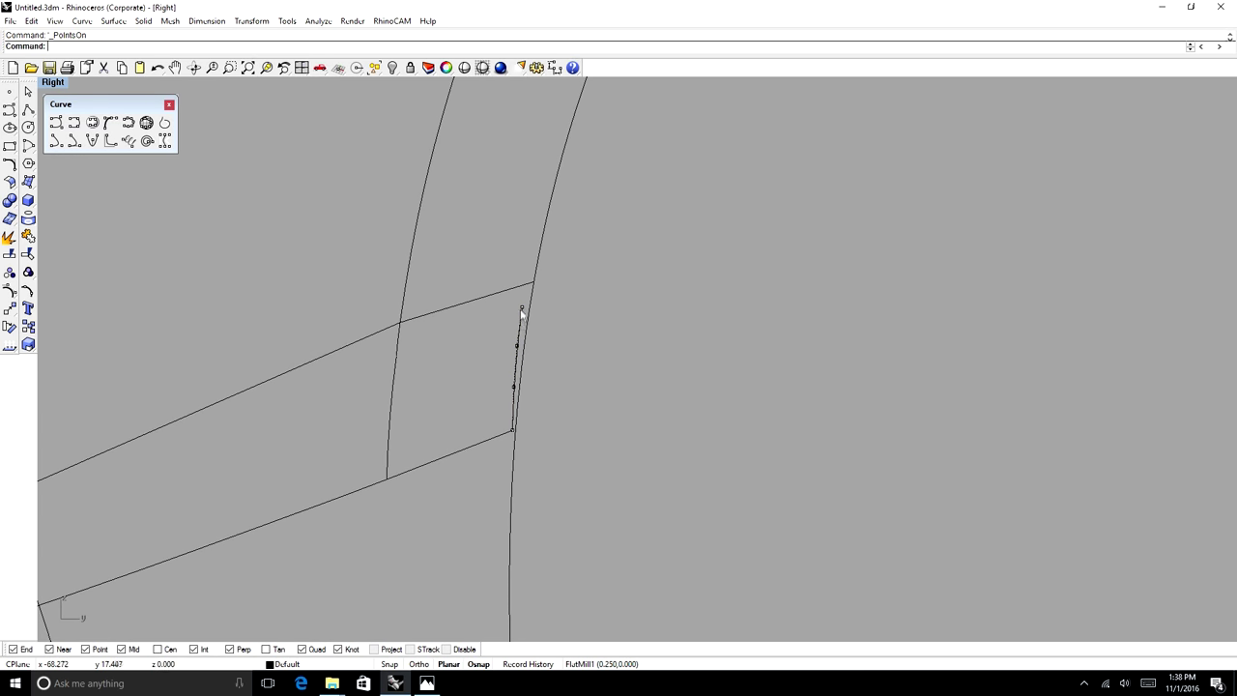
{"action": "left_click", "coordinate": [448, 650]}
{"action": "mouse_move", "coordinate": [521, 308]}
{"action": "left_mouse_down"}
{"action": "mouse_move", "coordinate": [519, 334]}
{"action": "mouse_move", "coordinate": [529, 308]}
{"action": "left_mouse_up"}
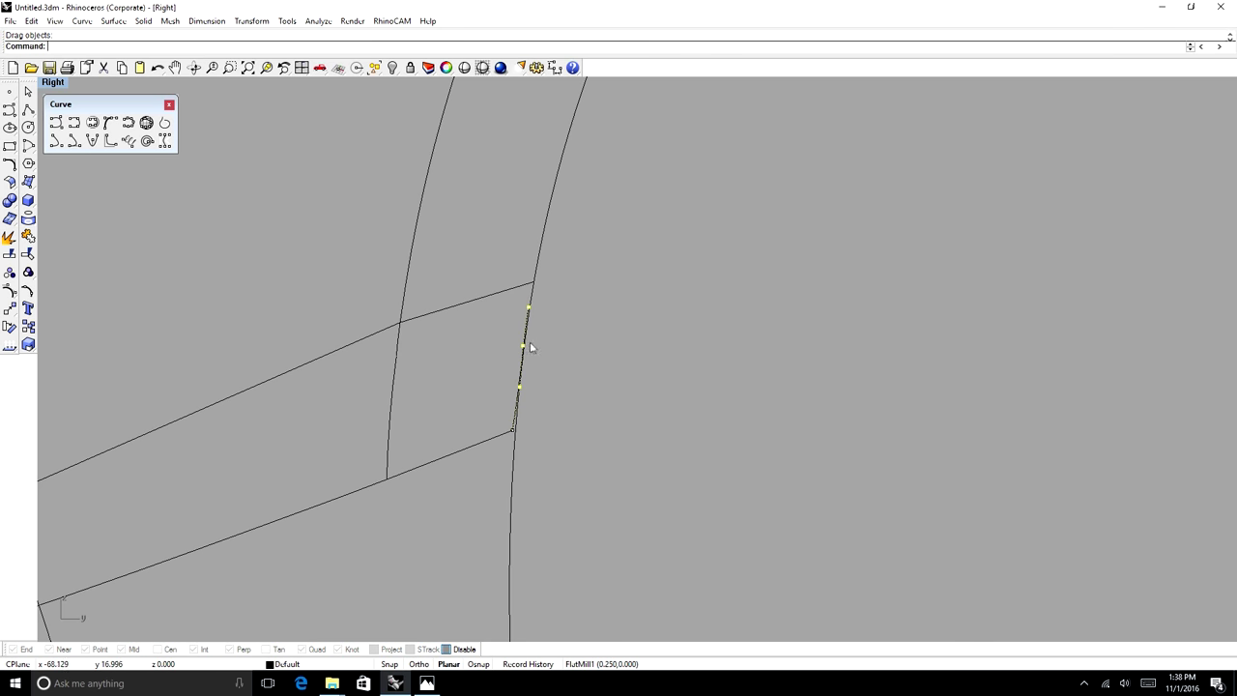
{"action": "scroll", "coordinate": [526, 386], "scroll_direction": "up", "scroll_amount": 3}
- Fine-tune the copied segment's middle control points individually so its bend follows the inner wheel arch curve
{"action": "left_click", "coordinate": [516, 393]}
{"action": "left_click_drag", "start_coordinate": [516, 393], "coordinate": [509, 394]}
{"action": "scroll", "coordinate": [541, 299], "scroll_direction": "down", "scroll_amount": 6}
{"action": "scroll", "coordinate": [538, 305], "scroll_direction": "up", "scroll_amount": 6}
{"action": "scroll", "coordinate": [527, 307], "scroll_direction": "up", "scroll_amount": 5}
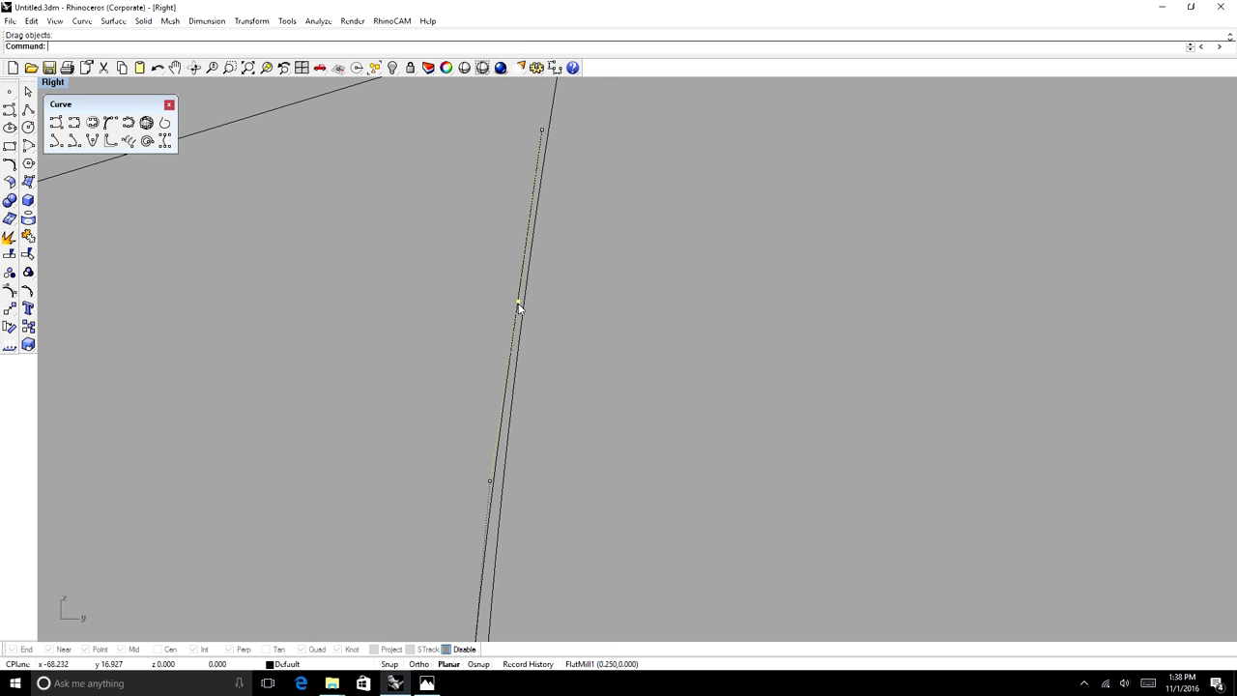
{"action": "left_click_drag", "start_coordinate": [519, 306], "coordinate": [513, 302]}
{"action": "scroll", "coordinate": [513, 301], "scroll_direction": "down", "scroll_amount": 9}
- Re-enable object snaps in an orbited view and draw an interpolated curve from the arch connector's inner end to the top of the copied segment
{"action": "left_click", "coordinate": [75, 123]}
{"action": "right_click_drag", "start_coordinate": [616, 290], "coordinate": [640, 275], "text": "ctrl+shift"}
{"action": "left_click", "coordinate": [448, 649]}
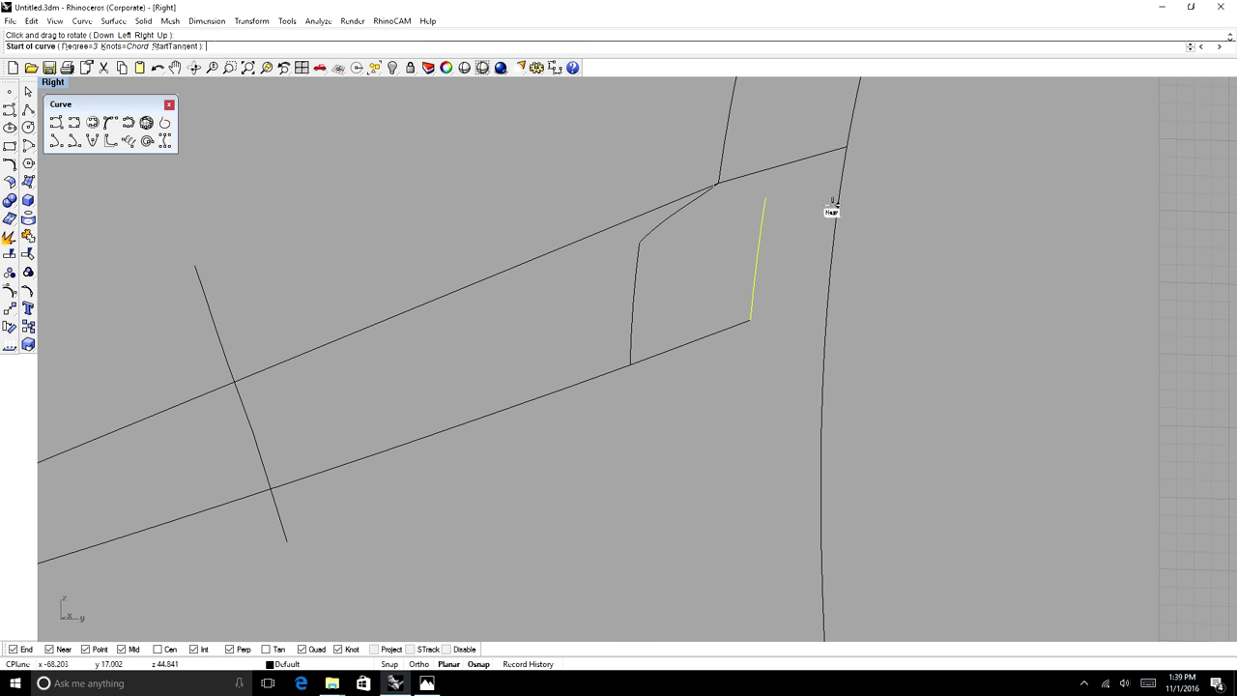
{"action": "left_click", "coordinate": [846, 147]}
{"action": "scroll", "coordinate": [763, 207], "scroll_direction": "down", "scroll_amount": 5}
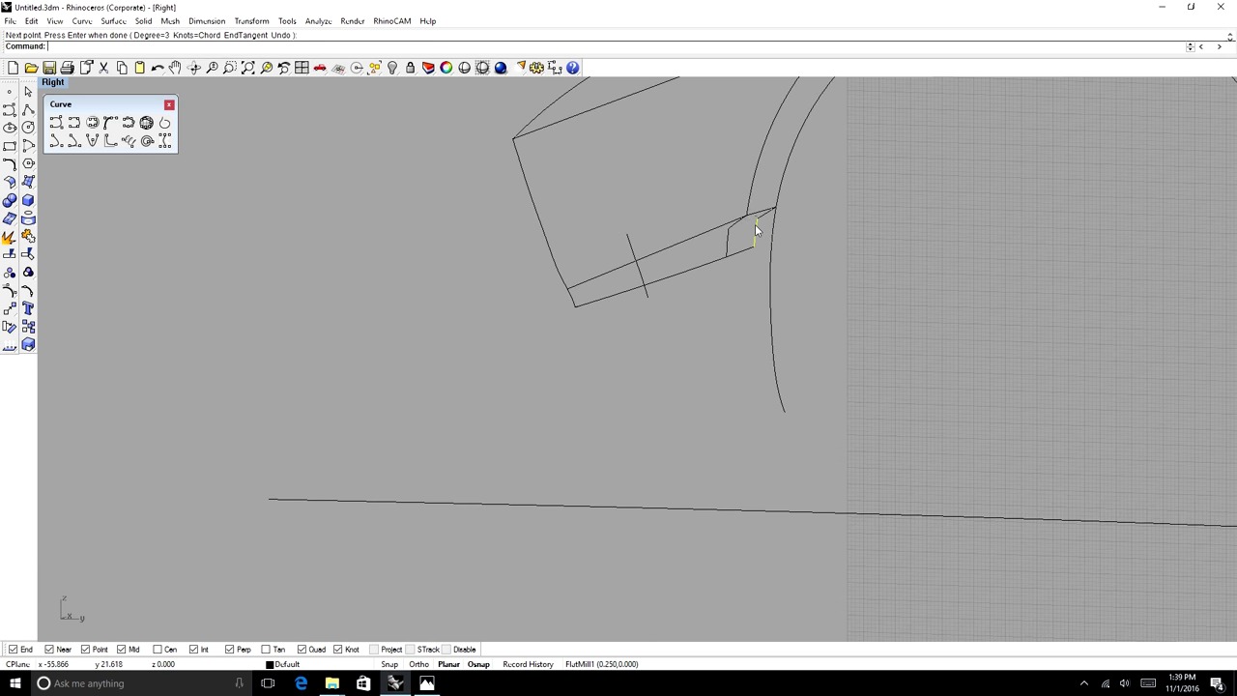
- Connect the tops of the two short segments, and draw an interpolated curve from the original segment's top to the fender's front edge
{"action": "scroll", "coordinate": [755, 232], "scroll_direction": "up", "scroll_amount": 4}
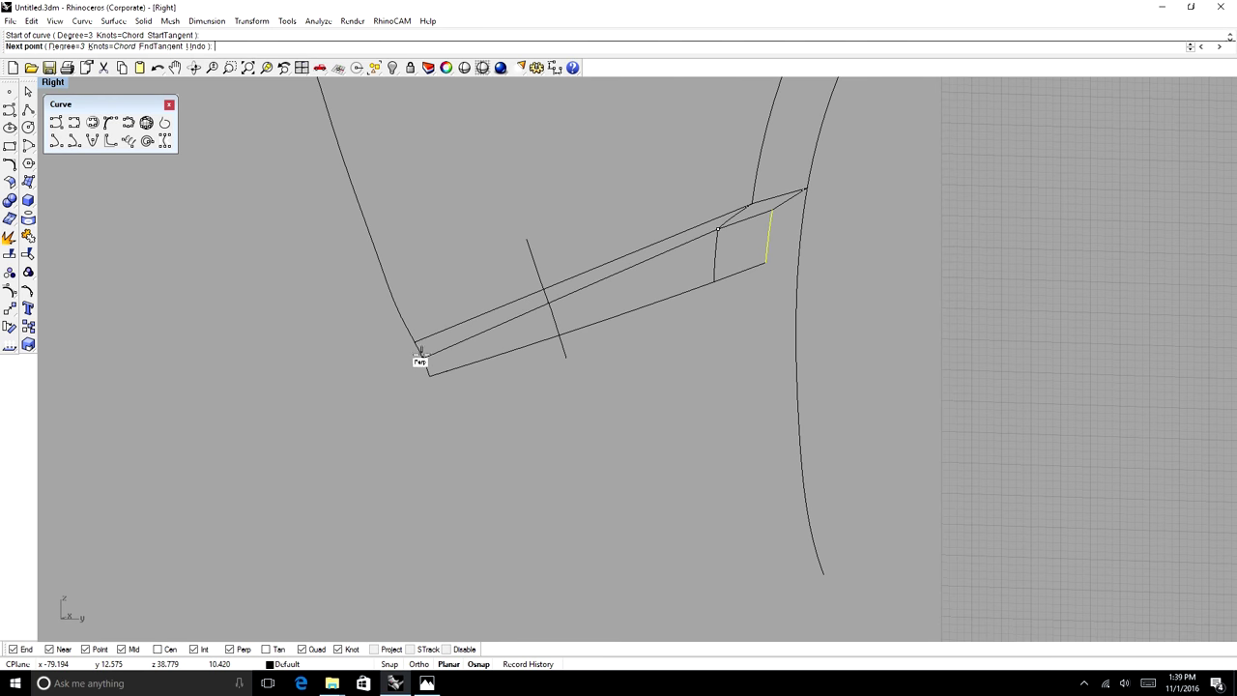
{"action": "scroll", "coordinate": [416, 344], "scroll_direction": "up", "scroll_amount": 3}
{"action": "scroll", "coordinate": [413, 340], "scroll_direction": "up", "scroll_amount": 2}
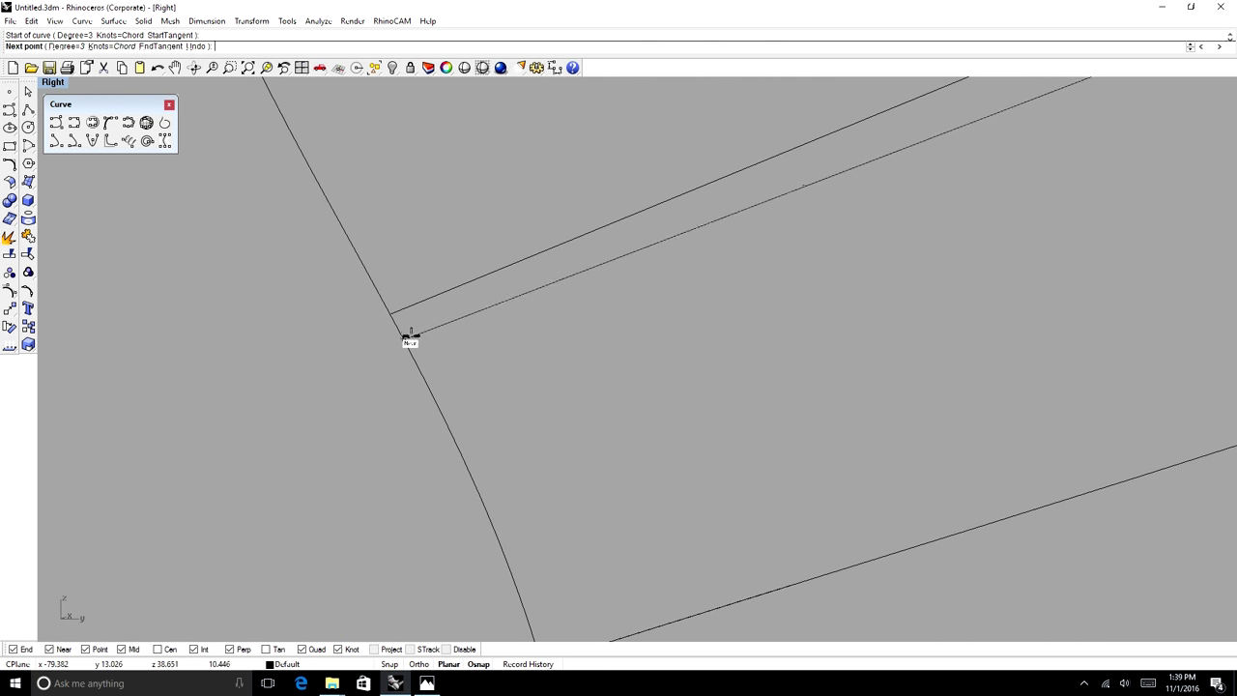
{"action": "left_click", "coordinate": [408, 331]}
{"action": "key", "text": "Return"}
{"action": "scroll", "coordinate": [342, 328], "scroll_direction": "down", "scroll_amount": 5}
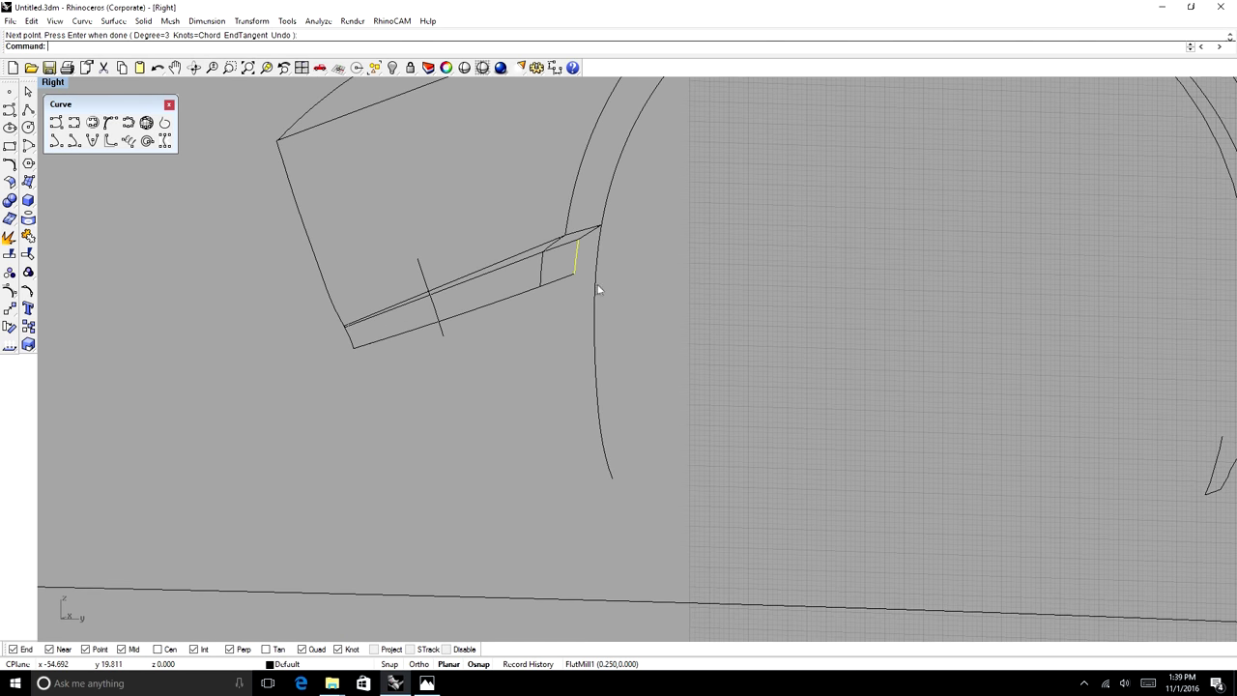
- Try to split the inner wheel arch curve using the short line that joins the two arches
{"action": "left_click", "coordinate": [596, 286]}
{"action": "key", "text": "ctrl+shift+s"}
{"action": "left_click", "coordinate": [594, 229]}
{"action": "left_click", "coordinate": [600, 242]}
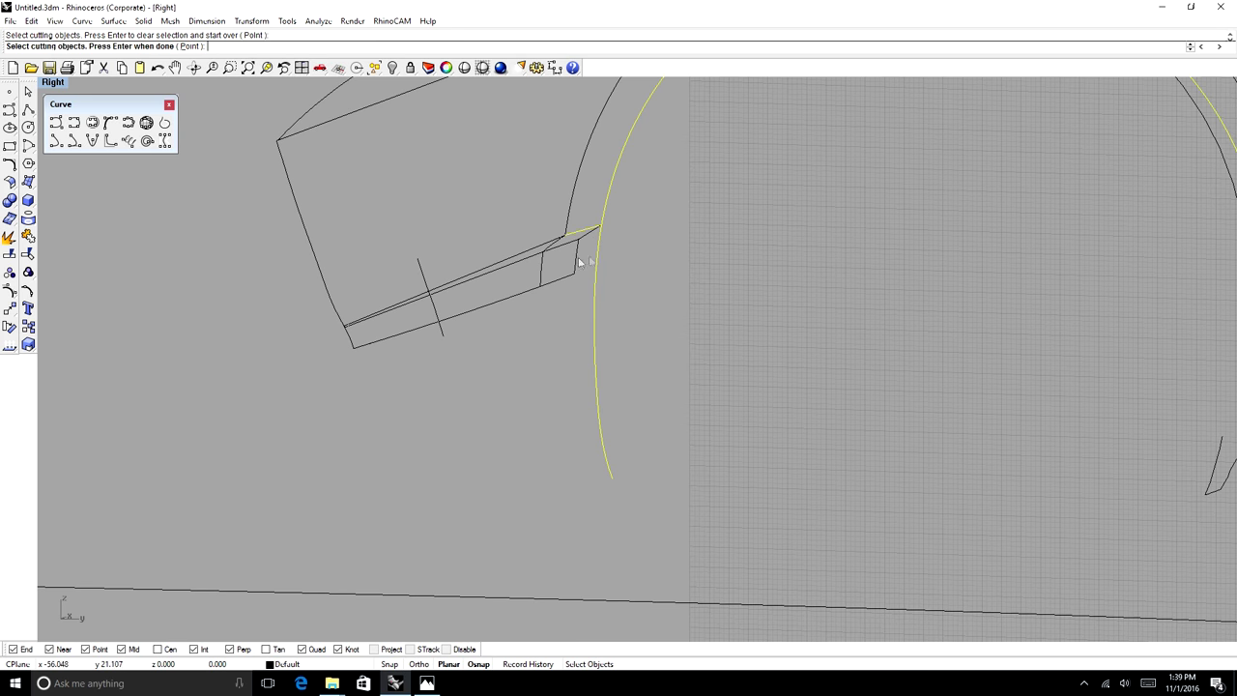
{"action": "scroll", "coordinate": [601, 246], "scroll_direction": "up", "scroll_amount": 5}
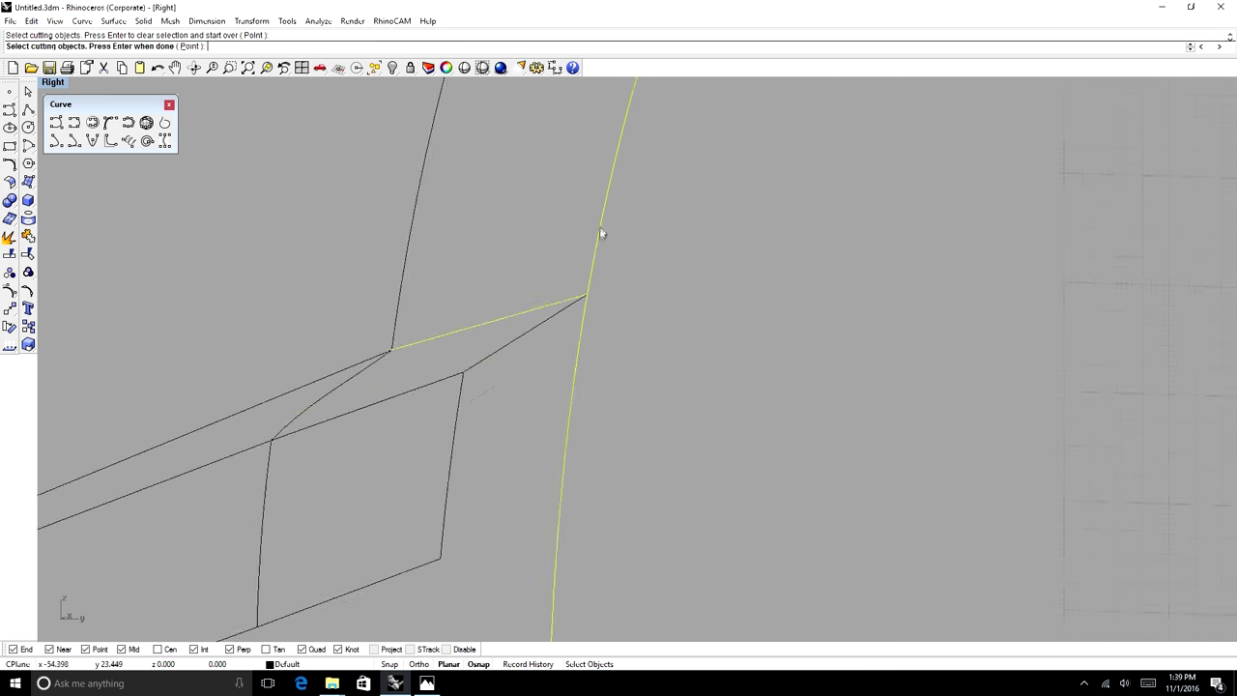
{"action": "scroll", "coordinate": [579, 332], "scroll_direction": "up", "scroll_amount": 5}
{"action": "right_click", "coordinate": [579, 336]}
- Split the inner wheel arch curve with the connector running down to the copied segment, and delete the arch's lower portion
{"action": "left_click", "coordinate": [537, 366]}
{"action": "left_click", "coordinate": [527, 366]}
{"action": "right_click", "coordinate": [525, 349]}
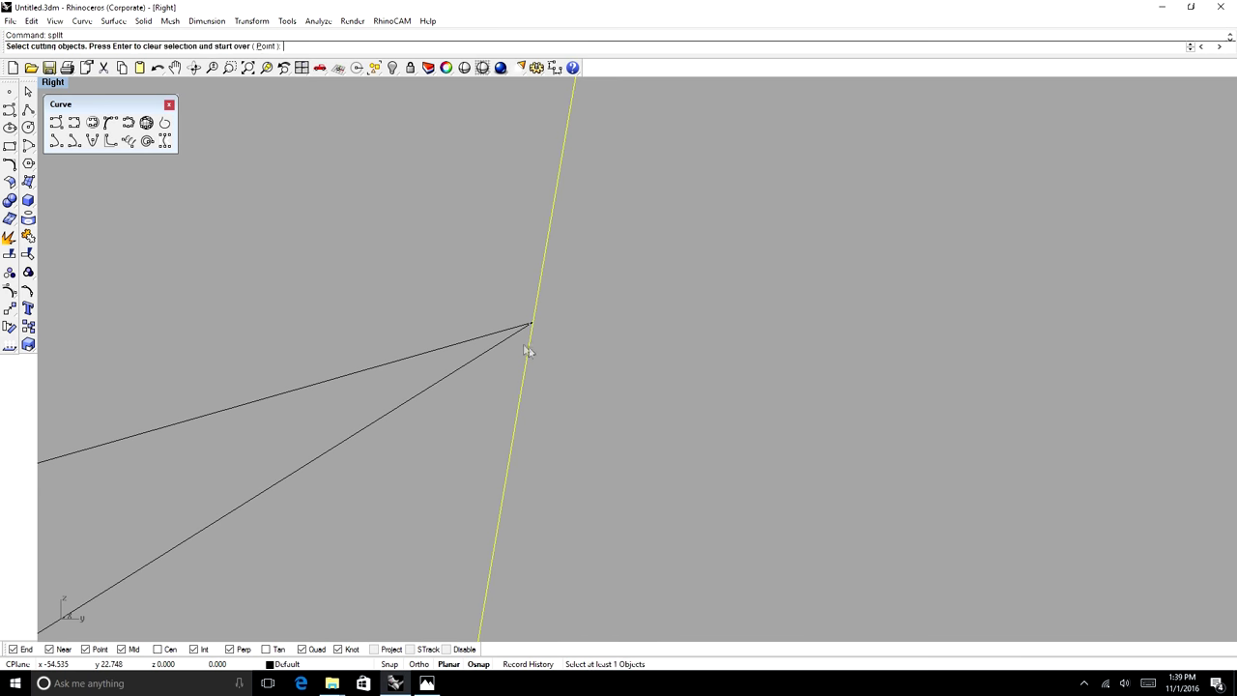
{"action": "left_click", "coordinate": [504, 339]}
{"action": "key", "text": "Return"}
{"action": "left_click", "coordinate": [525, 359]}
{"action": "key", "text": "Delete"}
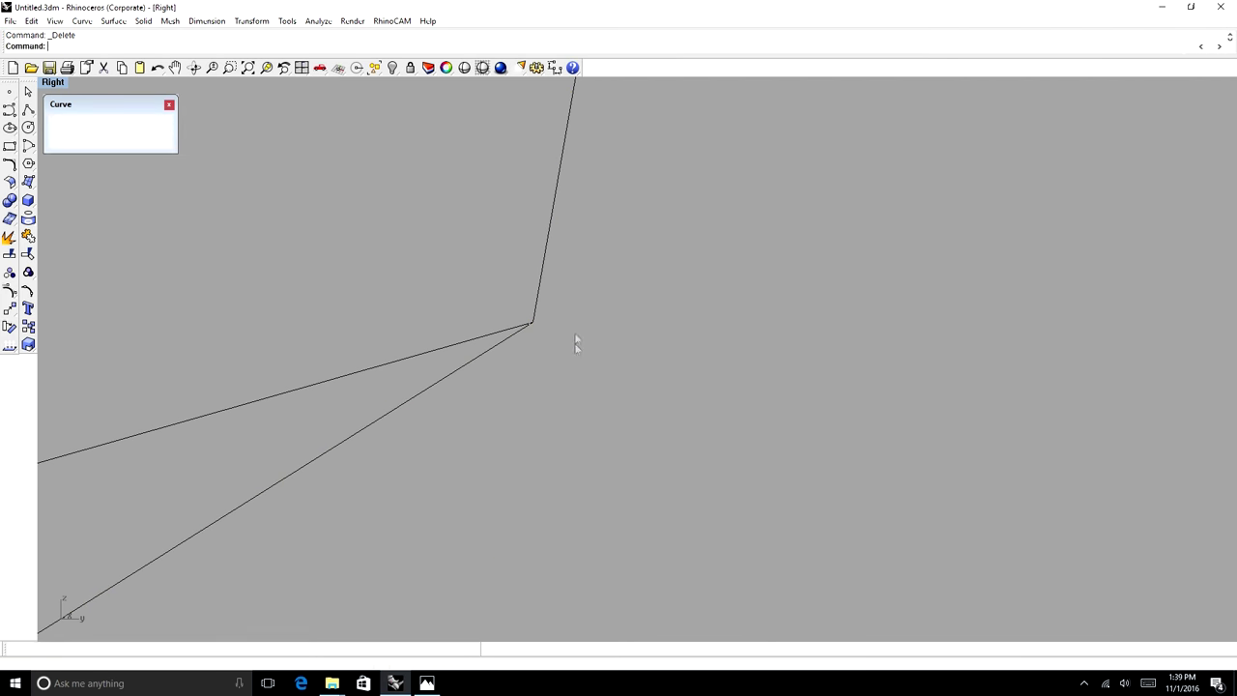
{"action": "scroll", "coordinate": [580, 326], "scroll_direction": "down", "scroll_amount": 12}
- Examine the front wheel and the fender panel behind it in the reference photo
{"action": "scroll", "coordinate": [459, 406], "scroll_direction": "down", "scroll_amount": 5}
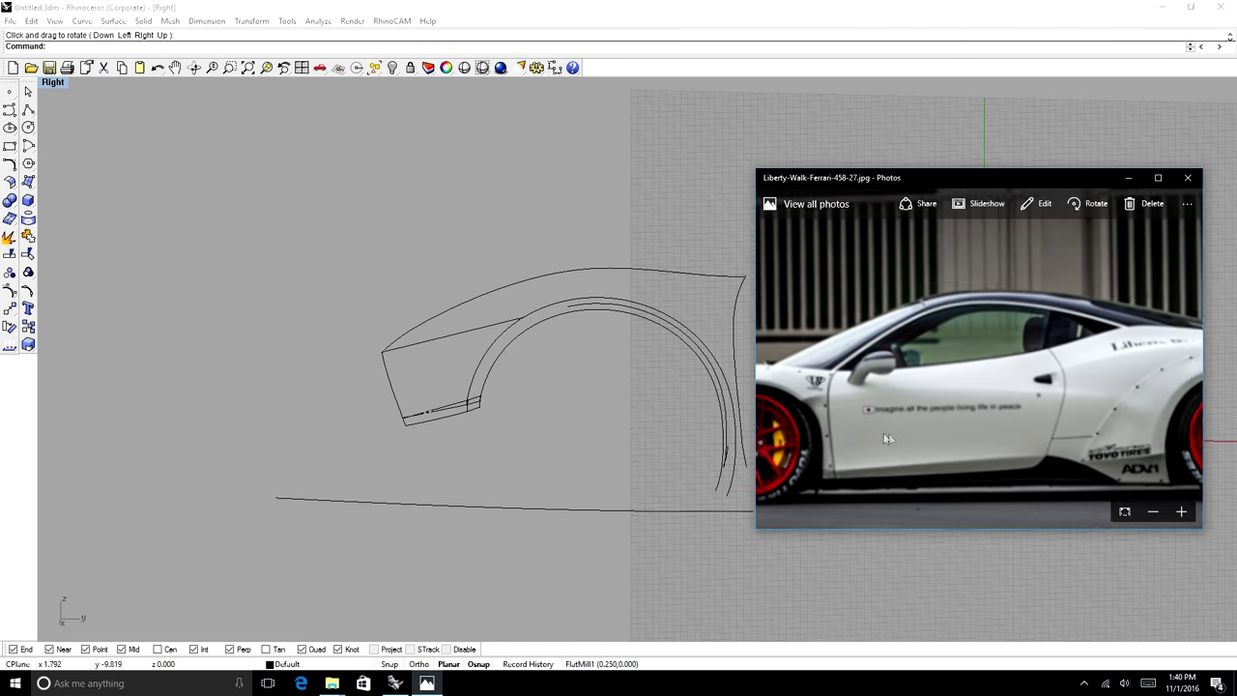
{"action": "left_click_drag", "start_coordinate": [886, 438], "coordinate": [1005, 377]}
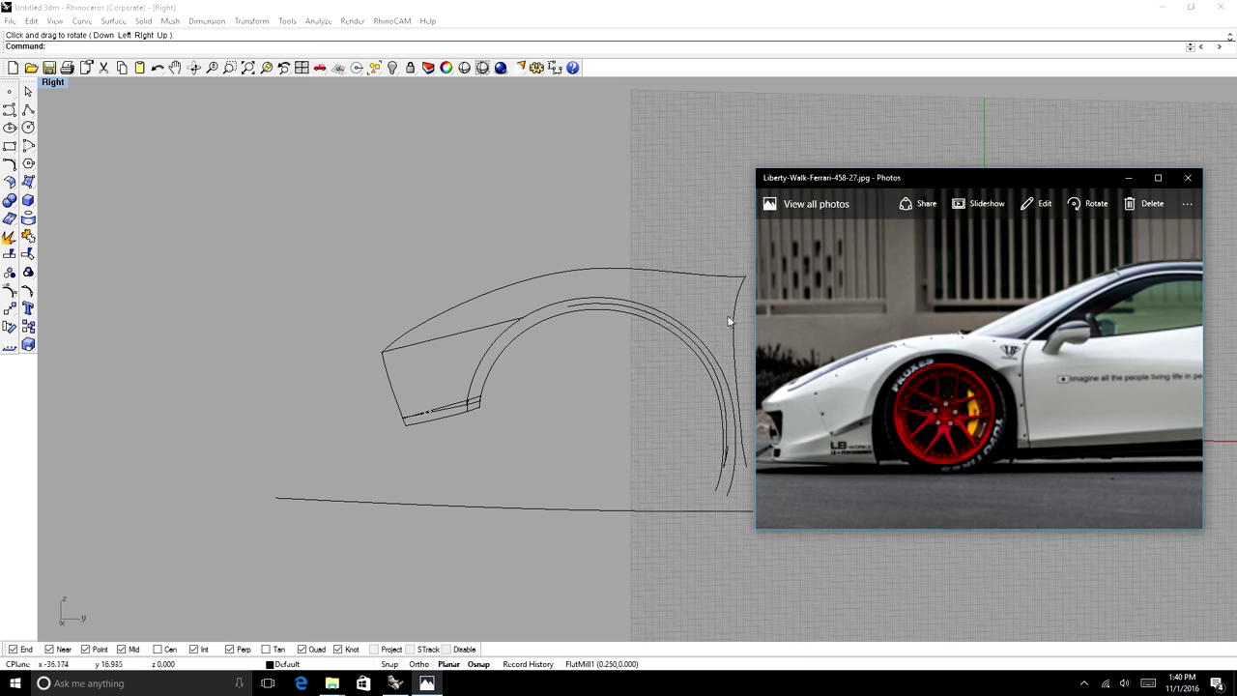
{"action": "left_click", "coordinate": [678, 337]}
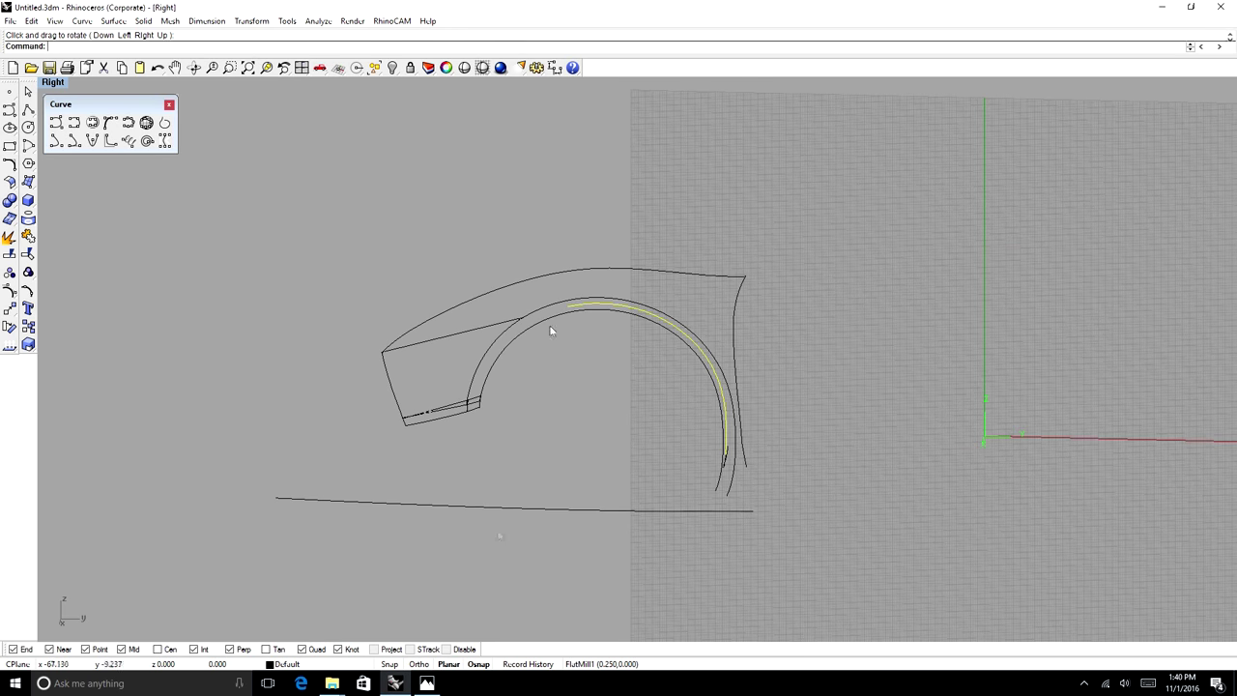
- Draw a short interpolated connector across the wheel arch band, from the inner arch curve to the outer one
{"action": "left_click", "coordinate": [74, 122]}
{"action": "scroll", "coordinate": [729, 352], "scroll_direction": "up", "scroll_amount": 6}
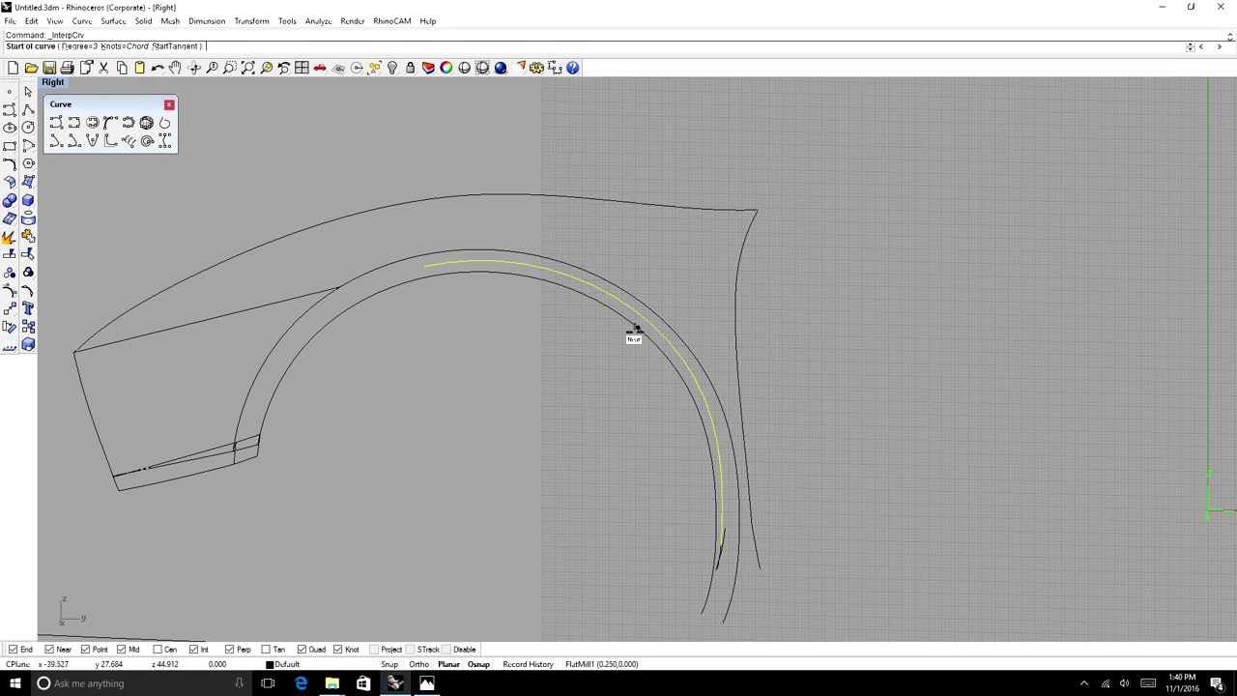
{"action": "left_click", "coordinate": [636, 327]}
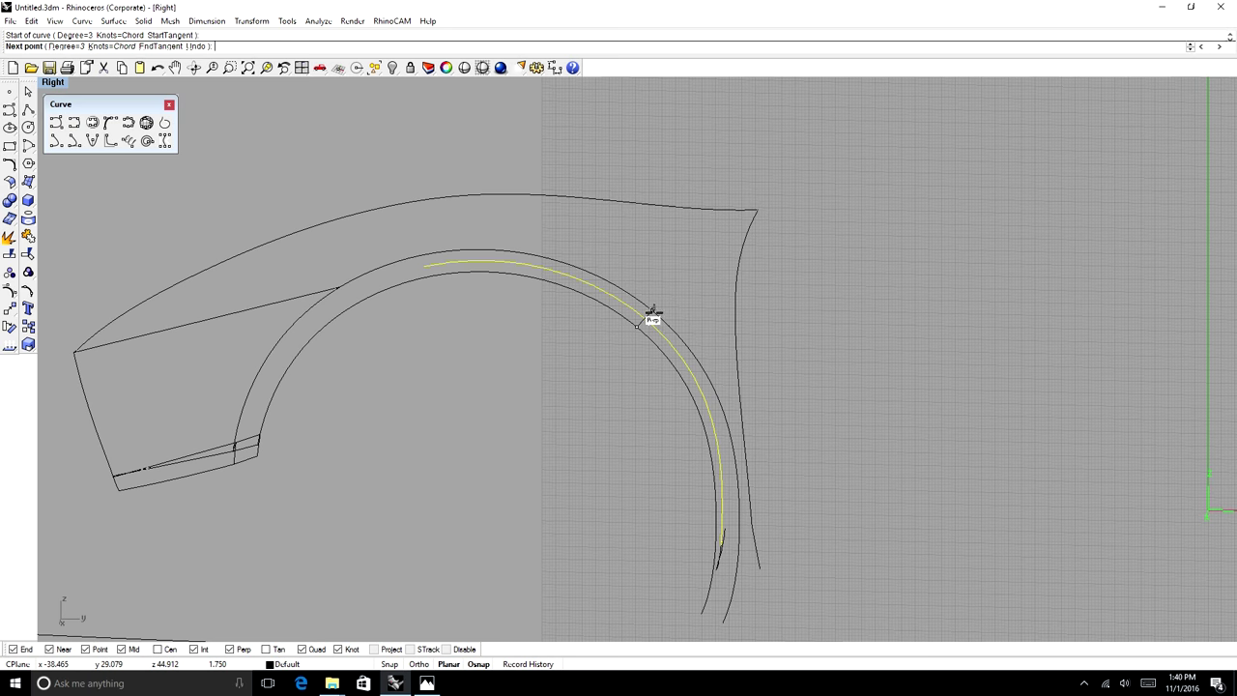
{"action": "left_click", "coordinate": [653, 316]}
- Compare the curves with the reference photo, hide the control points, and delete the short connector across the arch band
{"action": "left_click", "coordinate": [428, 683]}
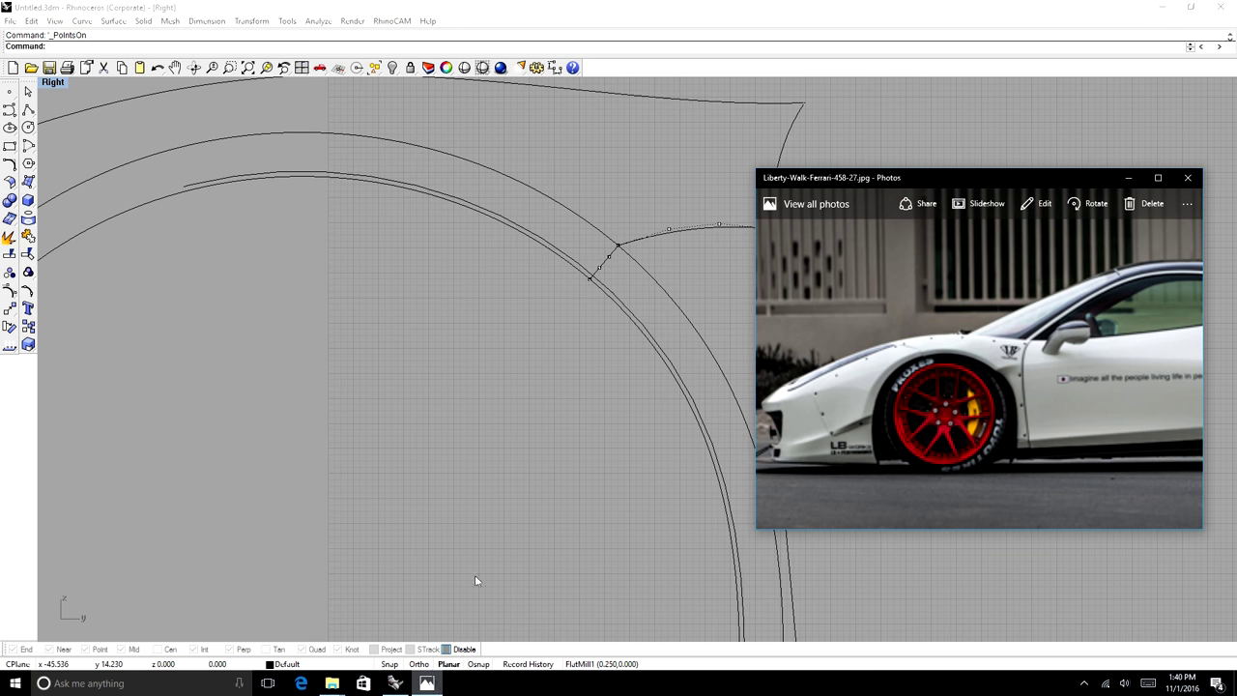
{"action": "left_click", "coordinate": [627, 393]}
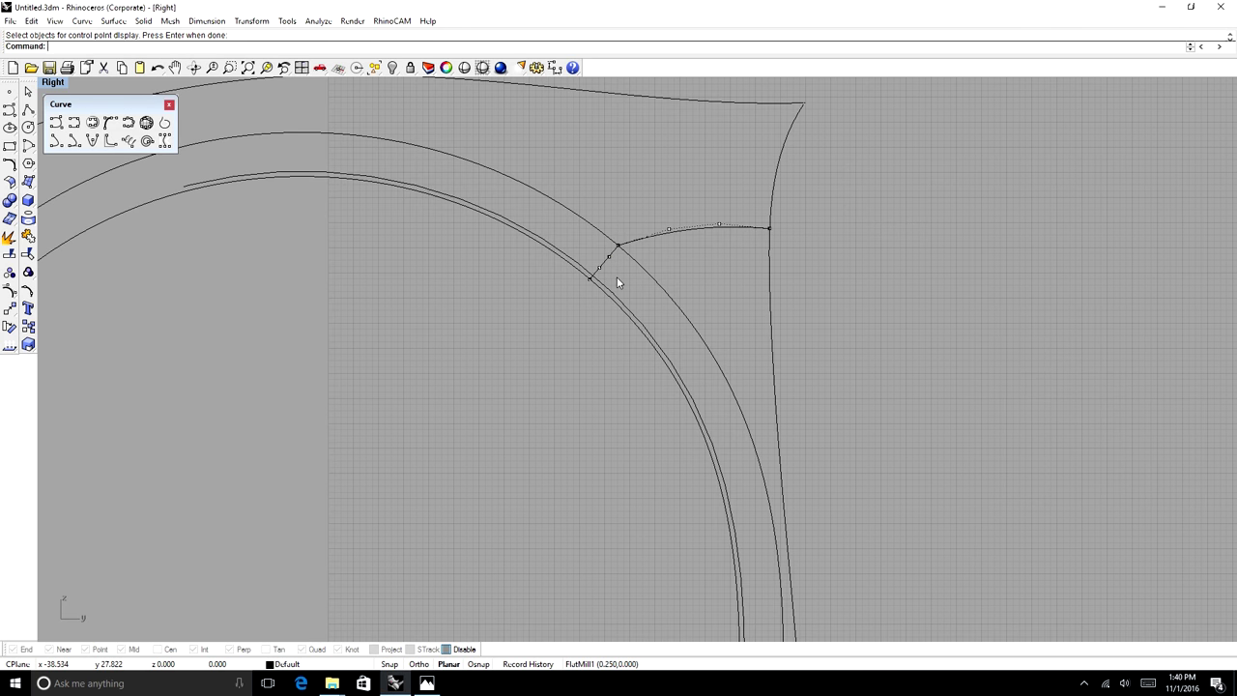
{"action": "key", "text": "F11"}
{"action": "key", "text": "Delete"}
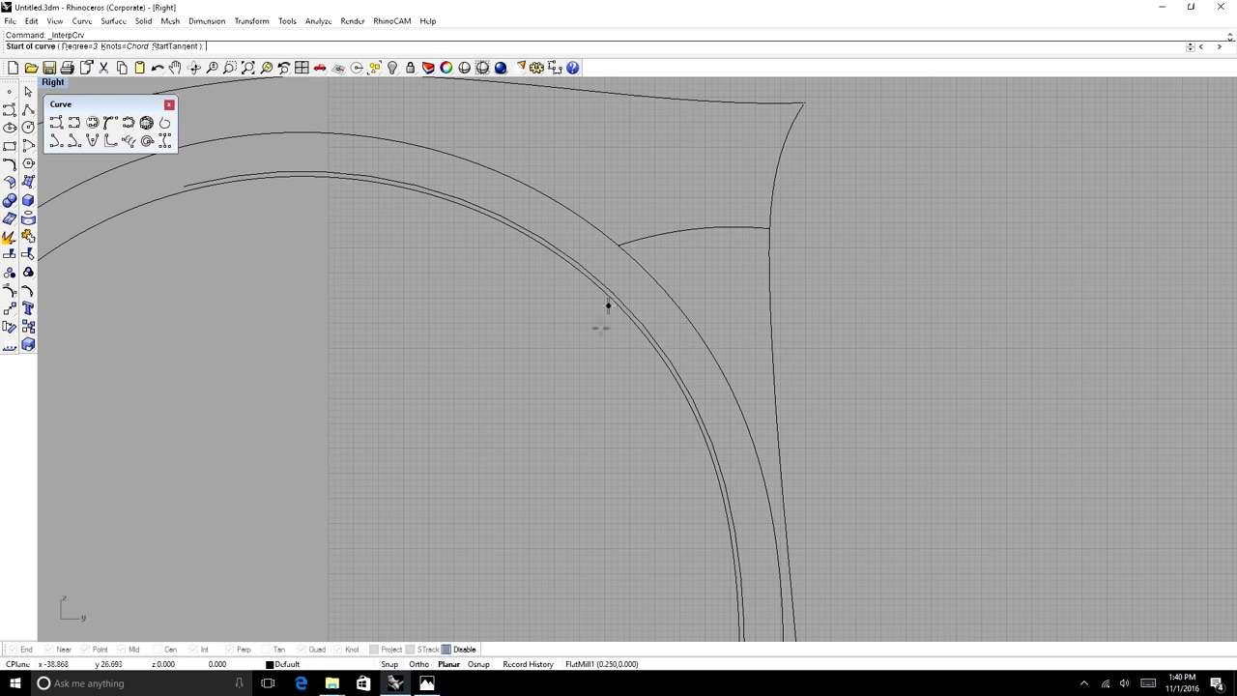
- Draw a new interpolated connector from the rear detail curve's end on the outer arch to the inner arch curve
{"action": "left_click", "coordinate": [618, 244]}
{"action": "scroll", "coordinate": [574, 271], "scroll_direction": "up", "scroll_amount": 6}
{"action": "left_click", "coordinate": [586, 271]}
{"action": "right_click", "coordinate": [590, 275]}
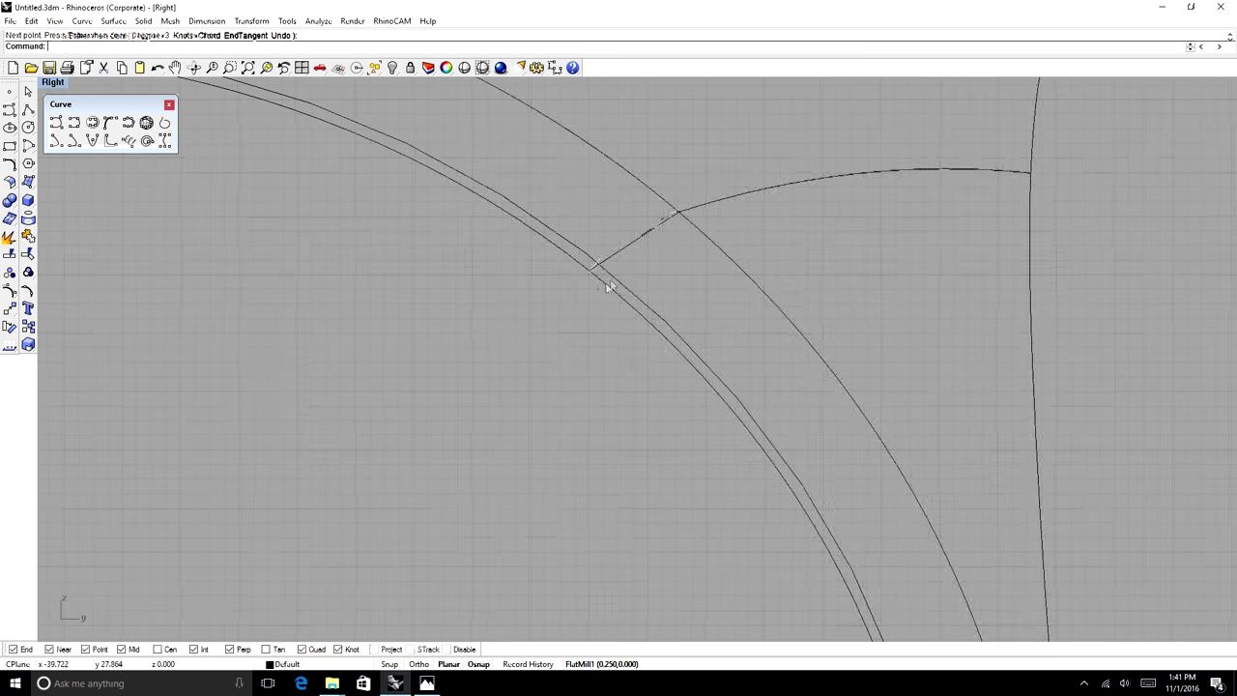
- Bend the new connector slightly upward by moving its two middle control points with object snaps disabled, and hide the points
{"action": "scroll", "coordinate": [617, 280], "scroll_direction": "down", "scroll_amount": 6}
{"action": "left_click", "coordinate": [617, 260]}
{"action": "scroll", "coordinate": [631, 259], "scroll_direction": "up", "scroll_amount": 8}
{"action": "key", "text": "F10"}
{"action": "left_click", "coordinate": [628, 249]}
{"action": "left_click", "coordinate": [628, 249]}
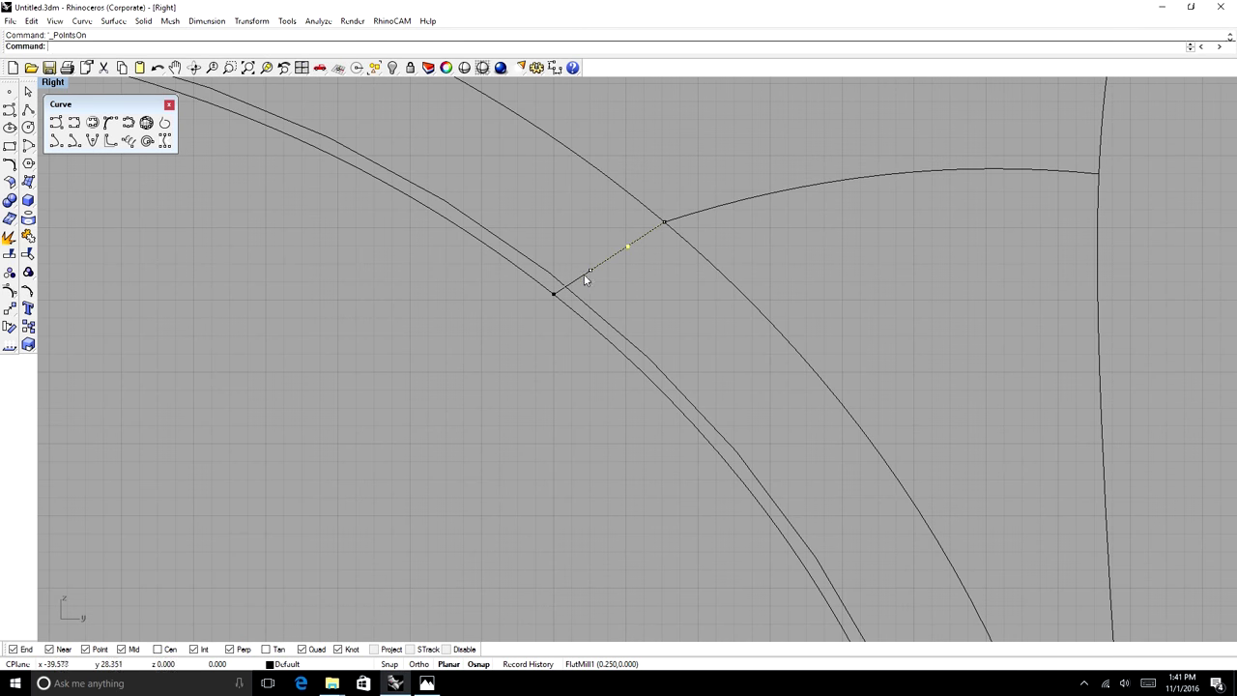
{"action": "left_click", "coordinate": [465, 651]}
{"action": "scroll", "coordinate": [574, 425], "scroll_direction": "down", "scroll_amount": 3}
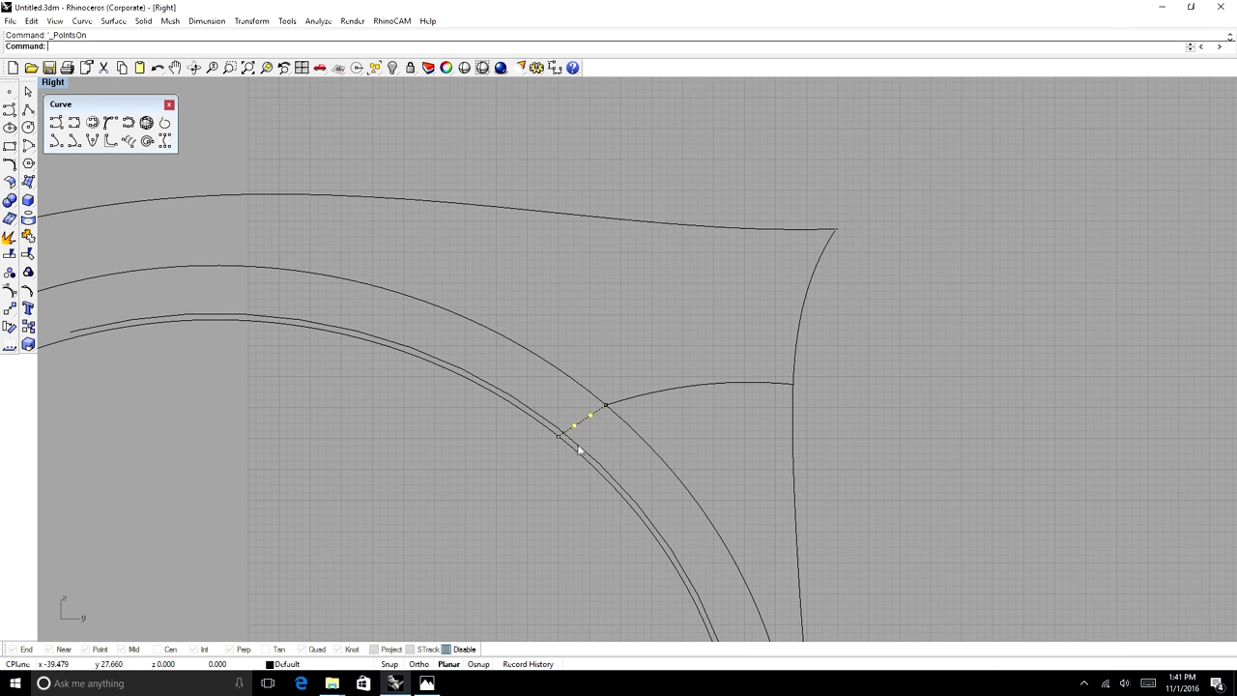
{"action": "scroll", "coordinate": [594, 386], "scroll_direction": "up", "scroll_amount": 4}
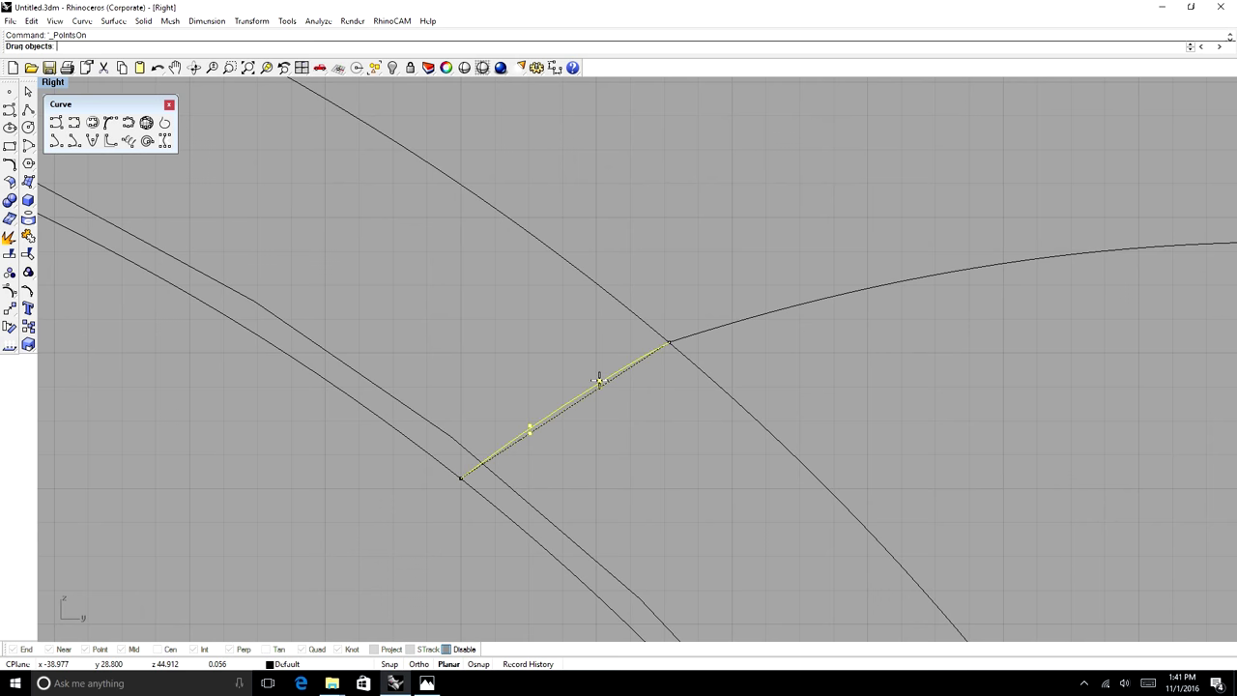
{"action": "left_click_drag", "start_coordinate": [599, 380], "coordinate": [585, 350]}
{"action": "key", "text": "F11"}
{"action": "scroll", "coordinate": [585, 348], "scroll_direction": "down", "scroll_amount": 6}
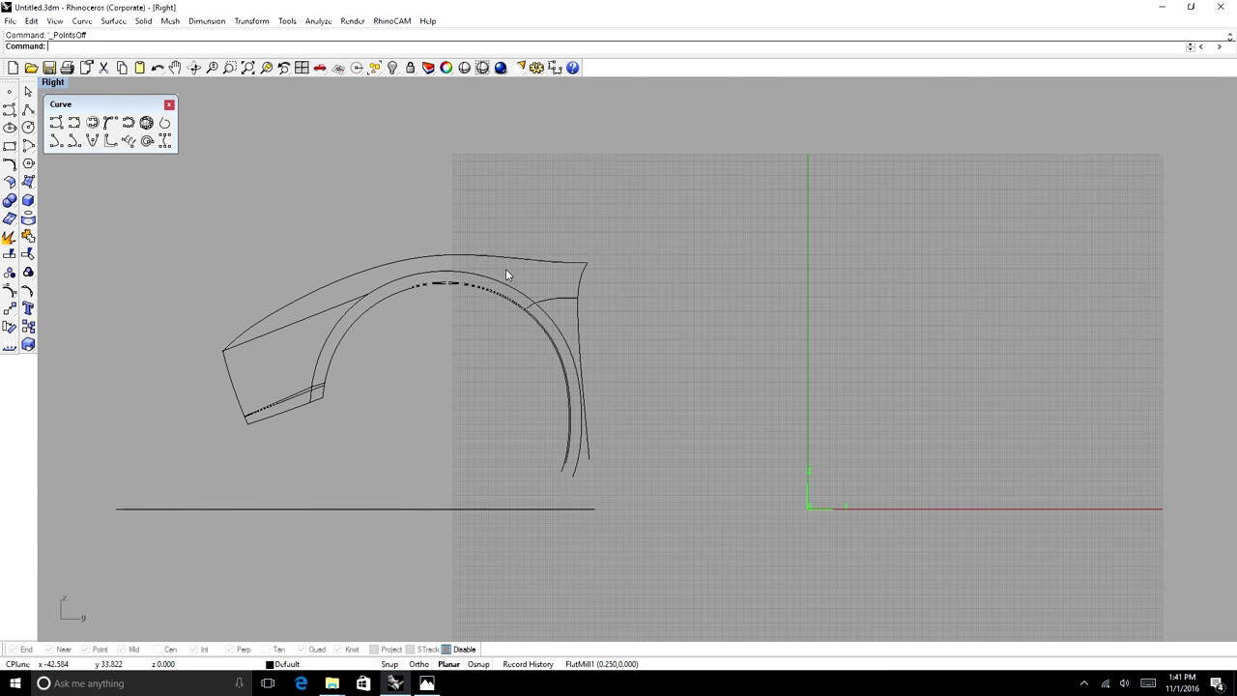
- Split the inner and outer wheel arch curves using the bent connector as the cutting object
{"action": "left_click", "coordinate": [193, 66]}
{"action": "left_click_drag", "start_coordinate": [464, 348], "coordinate": [486, 336]}
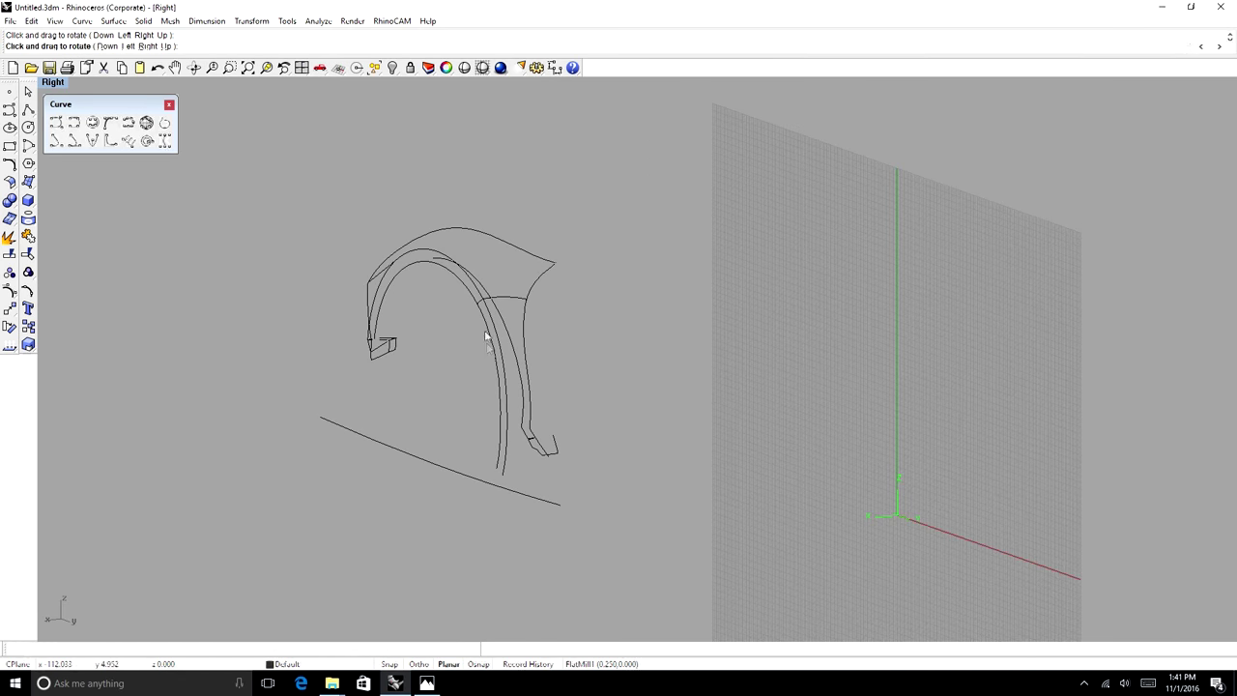
{"action": "key", "text": "Return"}
{"action": "scroll", "coordinate": [492, 319], "scroll_direction": "up", "scroll_amount": 5}
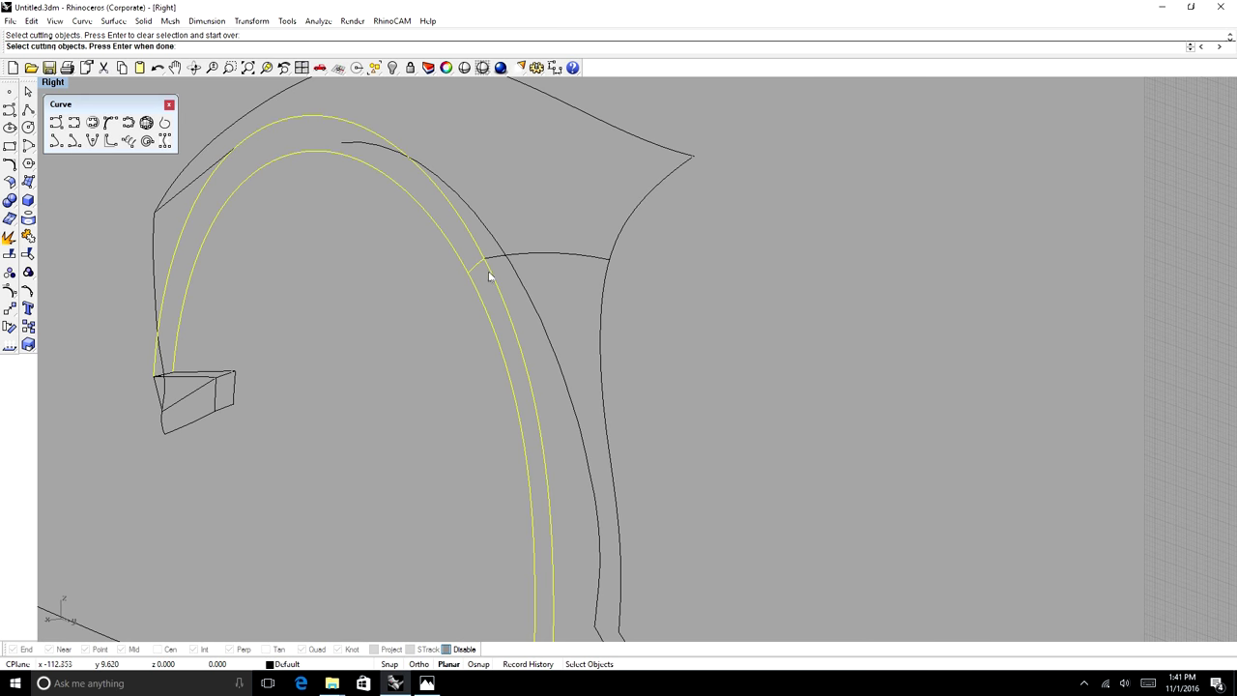
{"action": "key", "text": "Return"}
{"action": "left_click", "coordinate": [492, 275]}
{"action": "key", "text": "Return"}
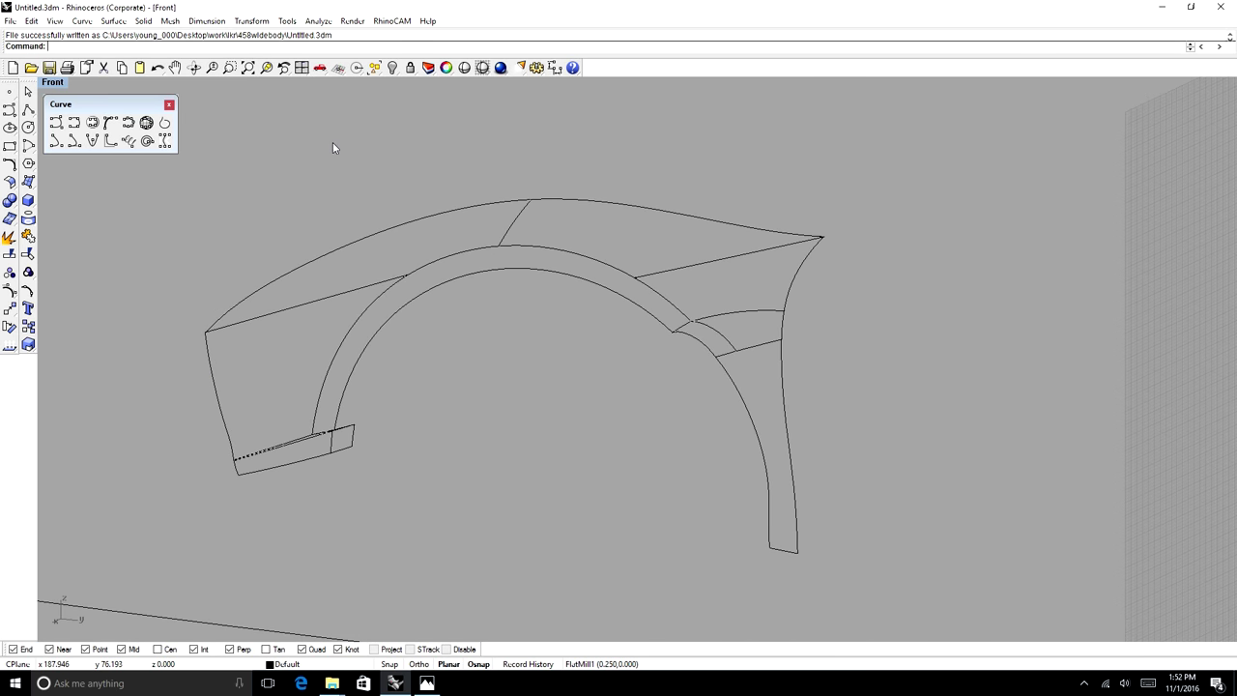
- Create a network surface over the wheel arch band, from the front lip around to the rear connector
{"action": "right_click_drag", "start_coordinate": [333, 142], "coordinate": [709, 334], "text": "ctrl+shift"}
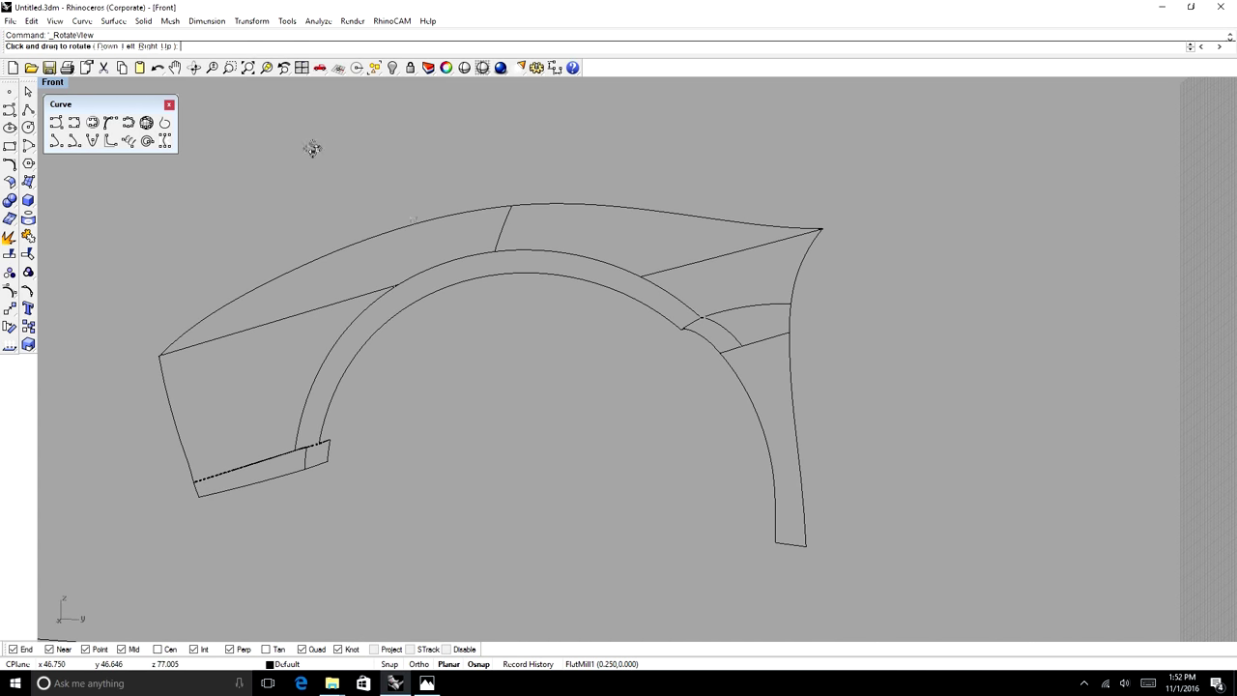
{"action": "right_click_drag", "start_coordinate": [312, 148], "coordinate": [583, 257], "text": "ctrl+shift"}
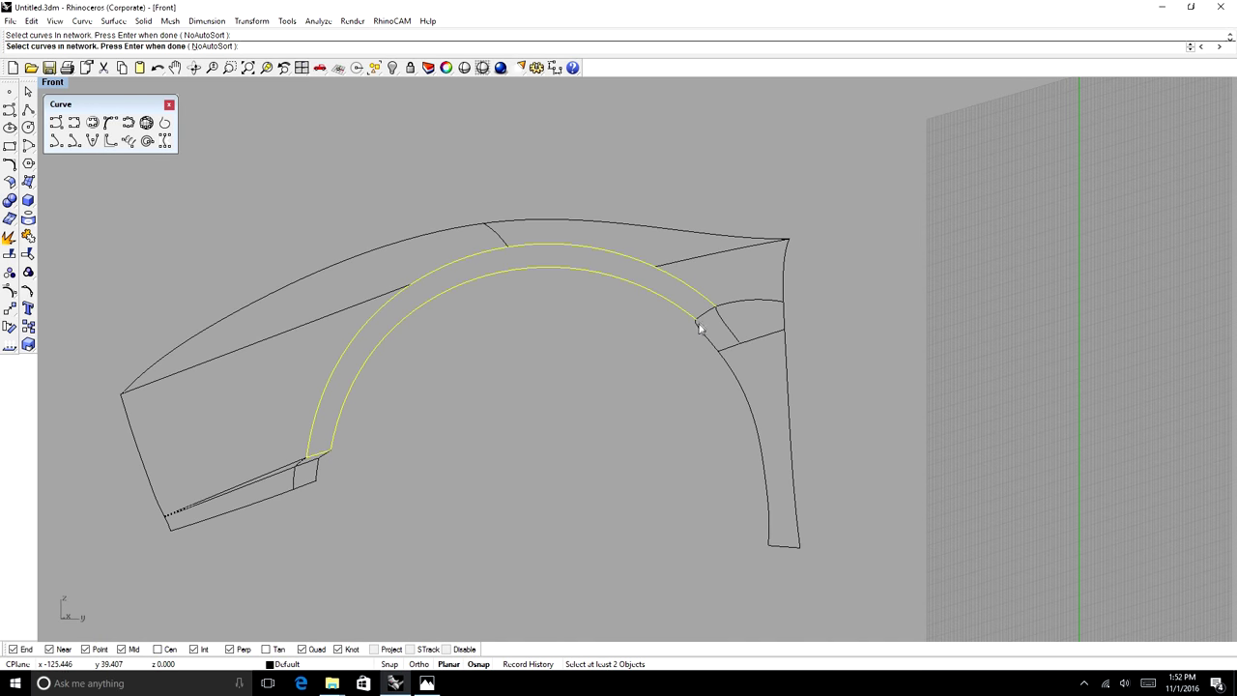
{"action": "key", "text": "Return"}
{"action": "key", "text": "Return"}
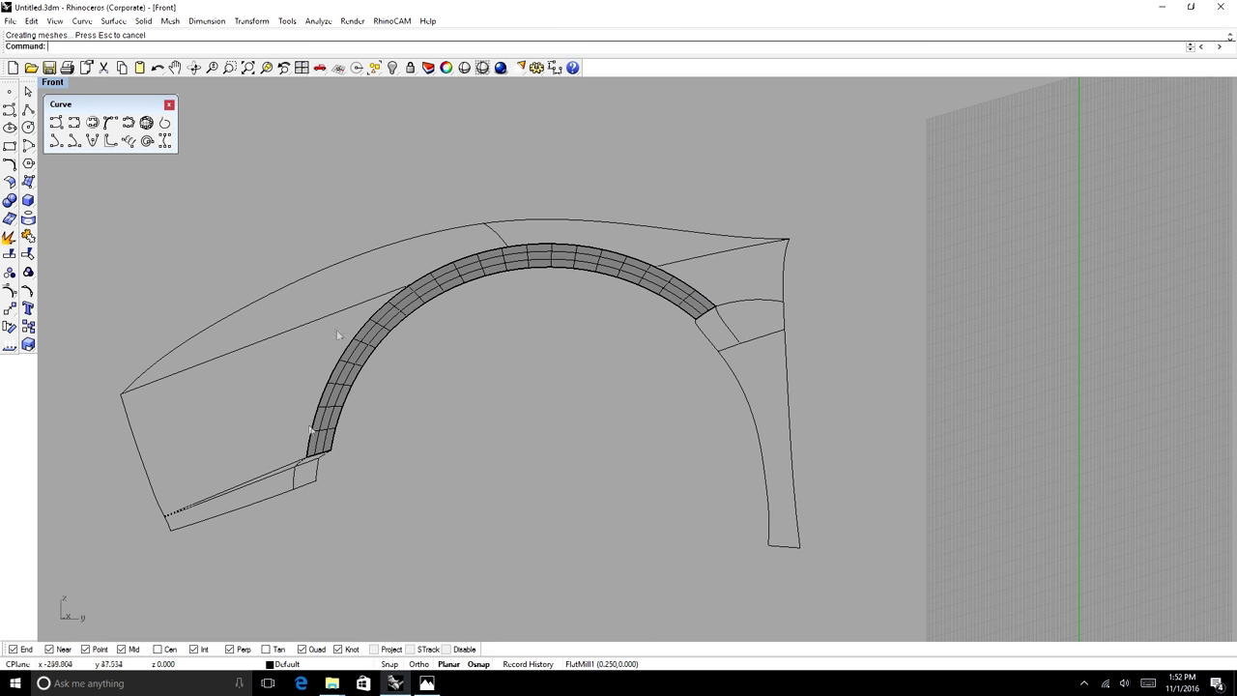
- Create a network surface for the small patch directly below the front end of the wheel arch band
{"action": "left_click", "coordinate": [194, 69]}
{"action": "left_click_drag", "start_coordinate": [333, 281], "coordinate": [385, 334]}
{"action": "scroll", "coordinate": [294, 508], "scroll_direction": "up", "scroll_amount": 4}
{"action": "right_click", "coordinate": [294, 505]}
{"action": "scroll", "coordinate": [286, 448], "scroll_direction": "up", "scroll_amount": 8}
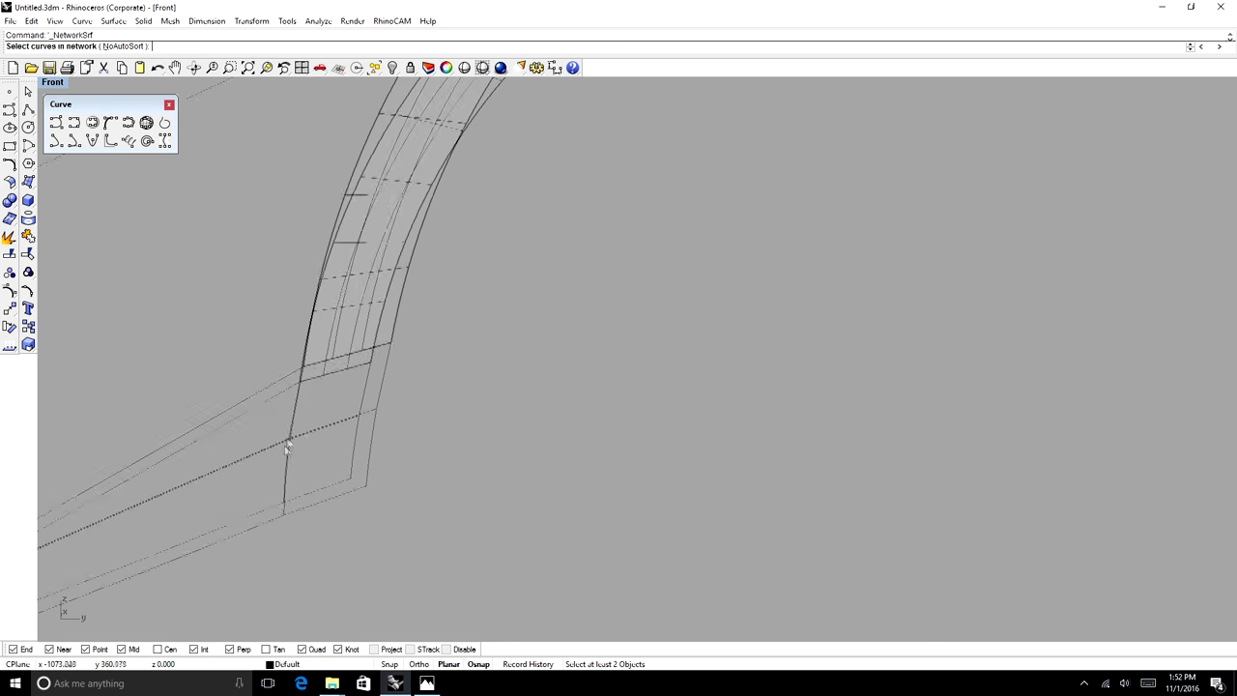
{"action": "left_click", "coordinate": [297, 427]}
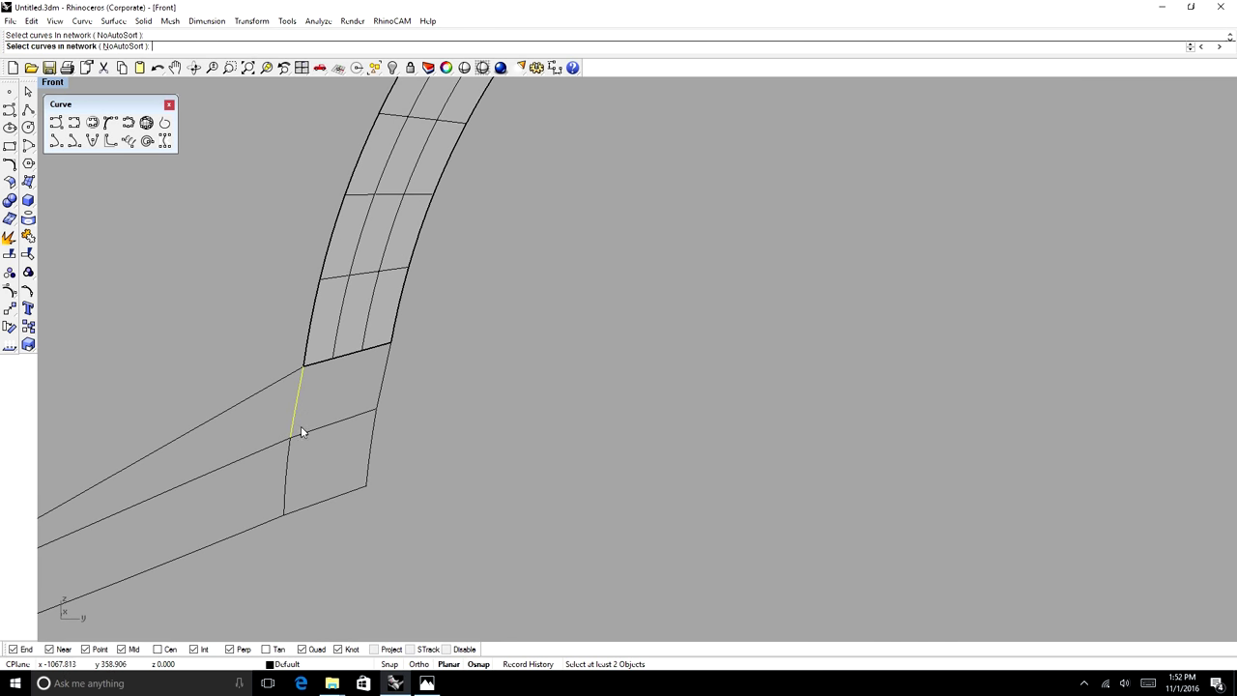
{"action": "left_click", "coordinate": [370, 350]}
{"action": "left_click", "coordinate": [409, 386]}
{"action": "key", "text": "Return"}
{"action": "key", "text": "Return"}
{"action": "scroll", "coordinate": [590, 329], "scroll_direction": "down", "scroll_amount": 10}
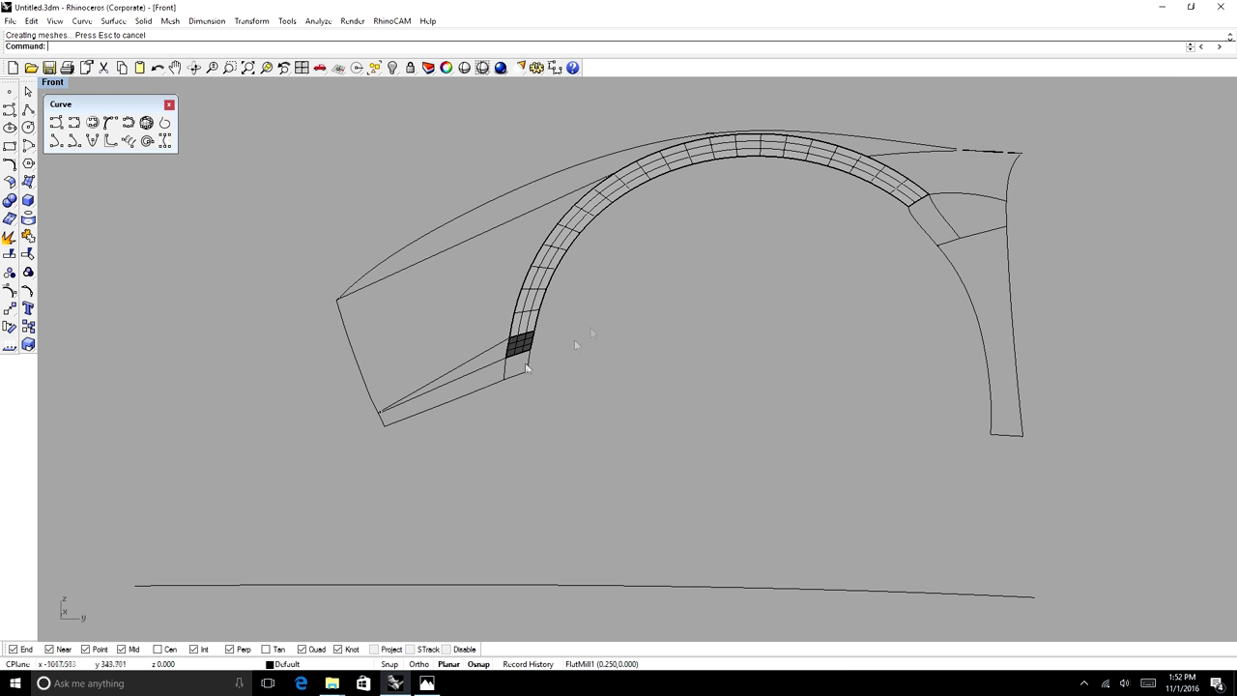
- Create a network surface for the lowest patch at the arch's front end, choosing the curve where it overlaps a surface edge
{"action": "left_click", "coordinate": [529, 365]}
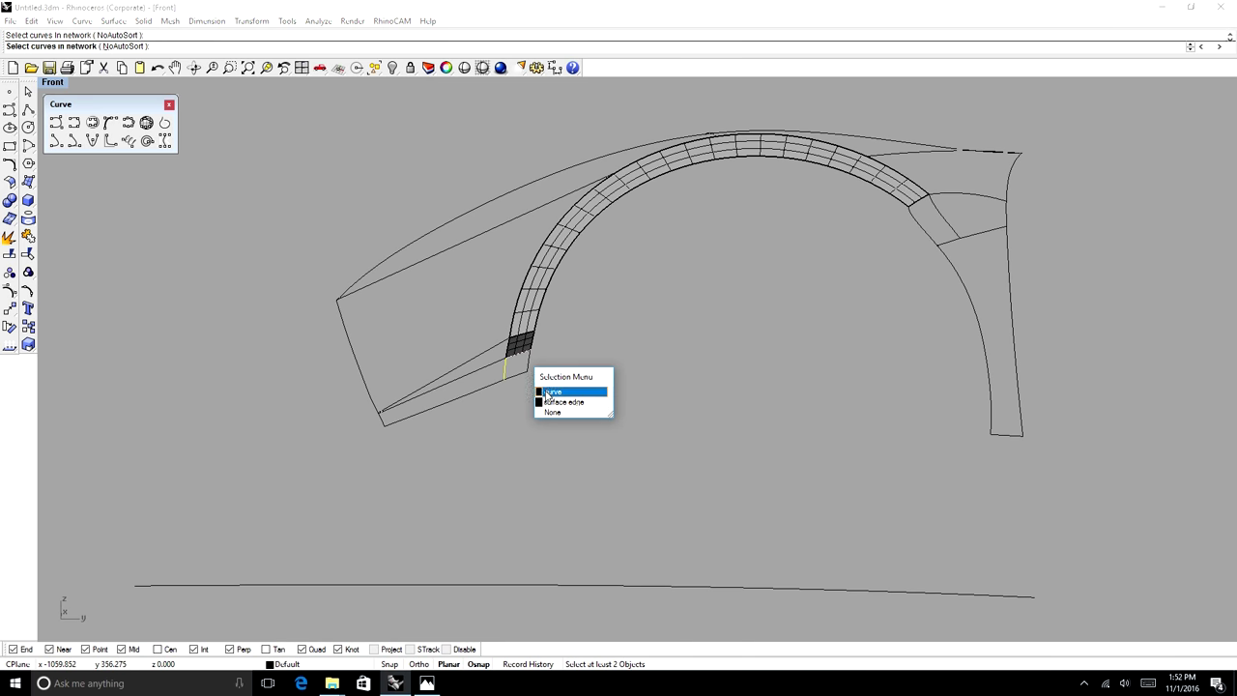
{"action": "left_click", "coordinate": [545, 388]}
{"action": "key", "text": "Return"}
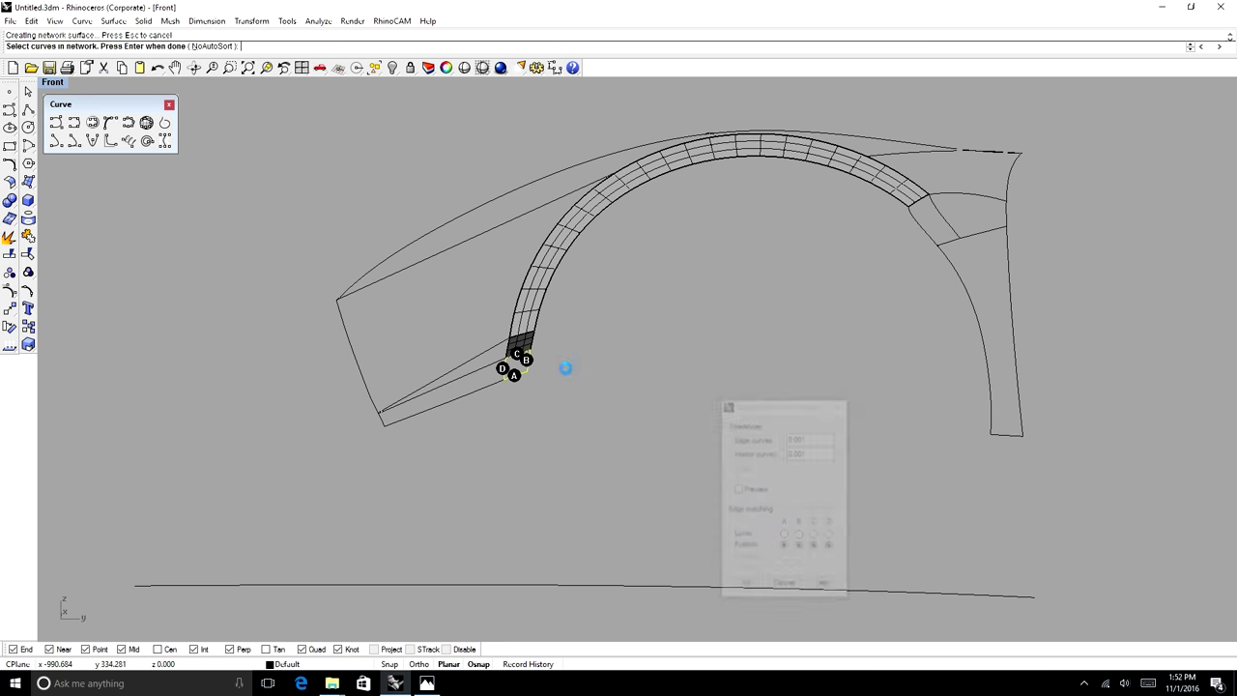
{"action": "key", "text": "Return"}
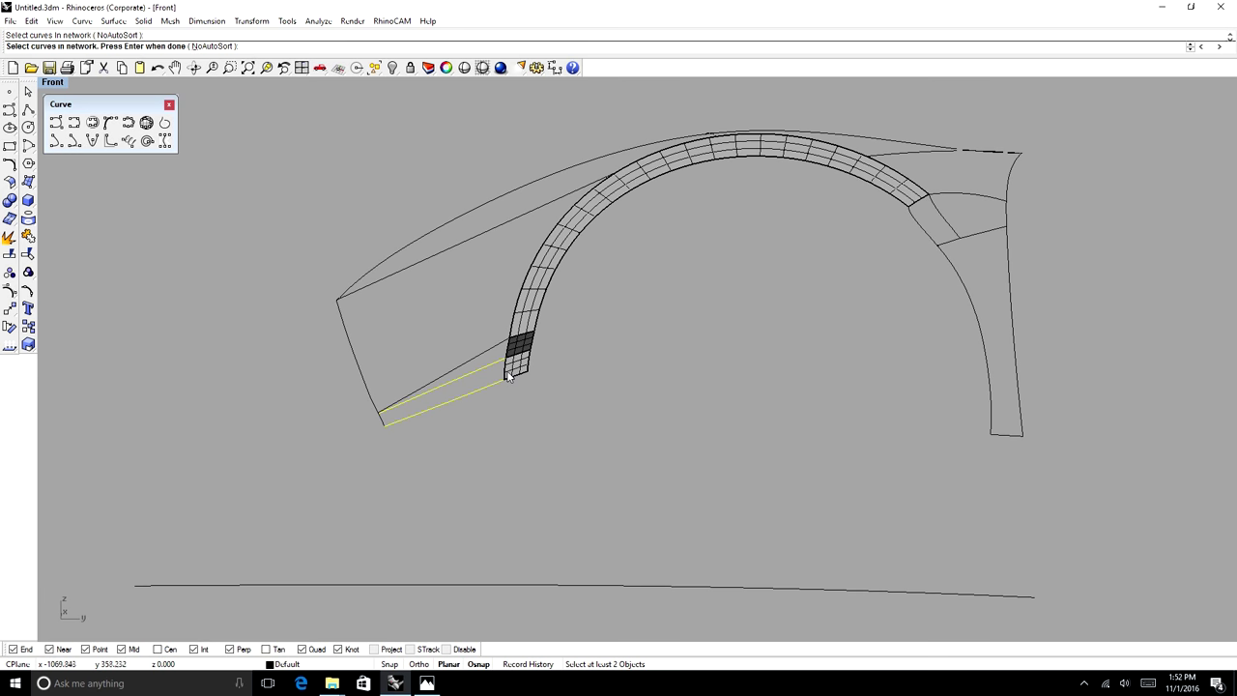
- Create a network surface for the lower front lip strip, between the lowest arch patch and the fender's front edge
{"action": "left_click", "coordinate": [509, 377]}
{"action": "left_click", "coordinate": [543, 402]}
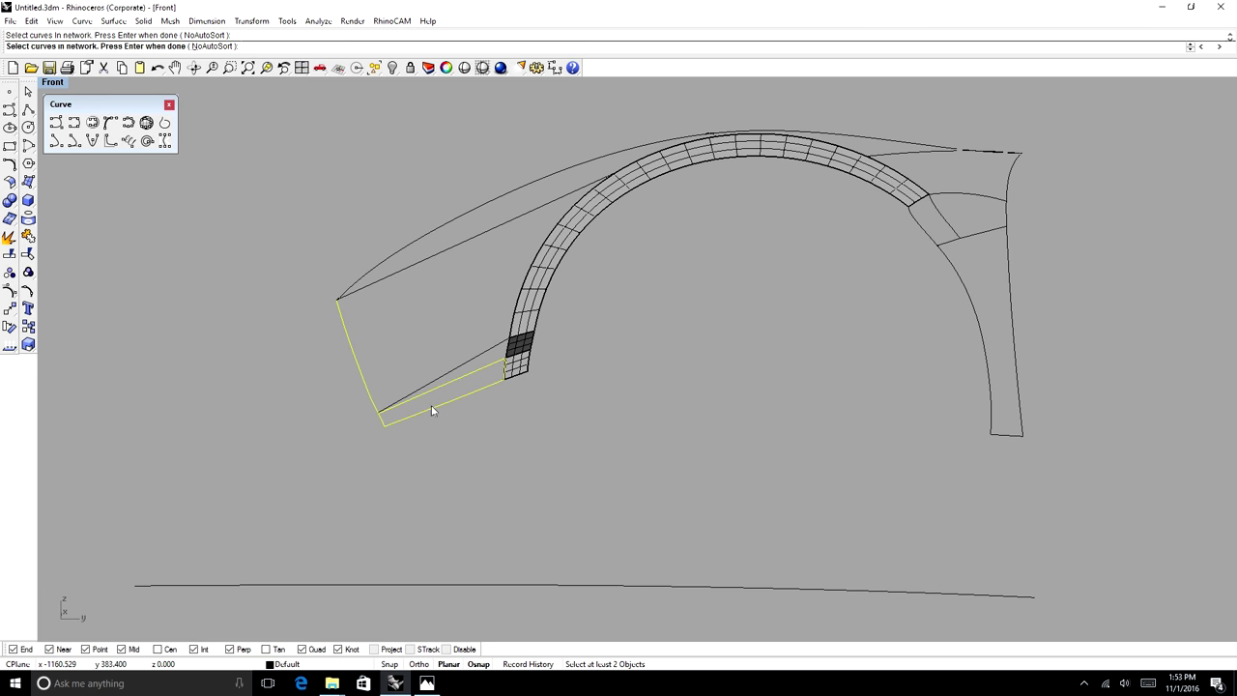
{"action": "key", "text": "Return"}
{"action": "key", "text": "Return"}
- Fill the narrow wedge-shaped gap above the front lip strip with a network surface that includes the fender's front edge curve
{"action": "scroll", "coordinate": [418, 399], "scroll_direction": "up", "scroll_amount": 10}
{"action": "key", "text": "Return"}
{"action": "left_click", "coordinate": [435, 371]}
{"action": "left_click", "coordinate": [459, 379]}
{"action": "left_click", "coordinate": [497, 415]}
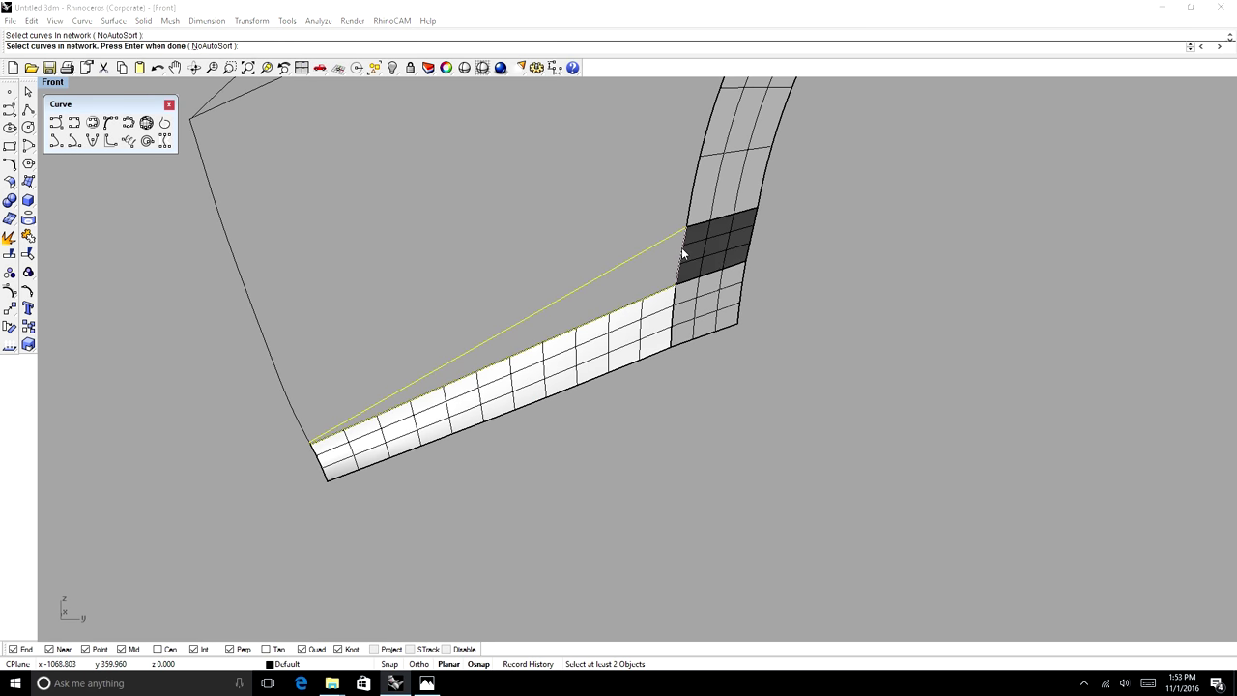
{"action": "left_click", "coordinate": [682, 253]}
{"action": "left_click", "coordinate": [723, 286]}
{"action": "scroll", "coordinate": [319, 451], "scroll_direction": "up", "scroll_amount": 5}
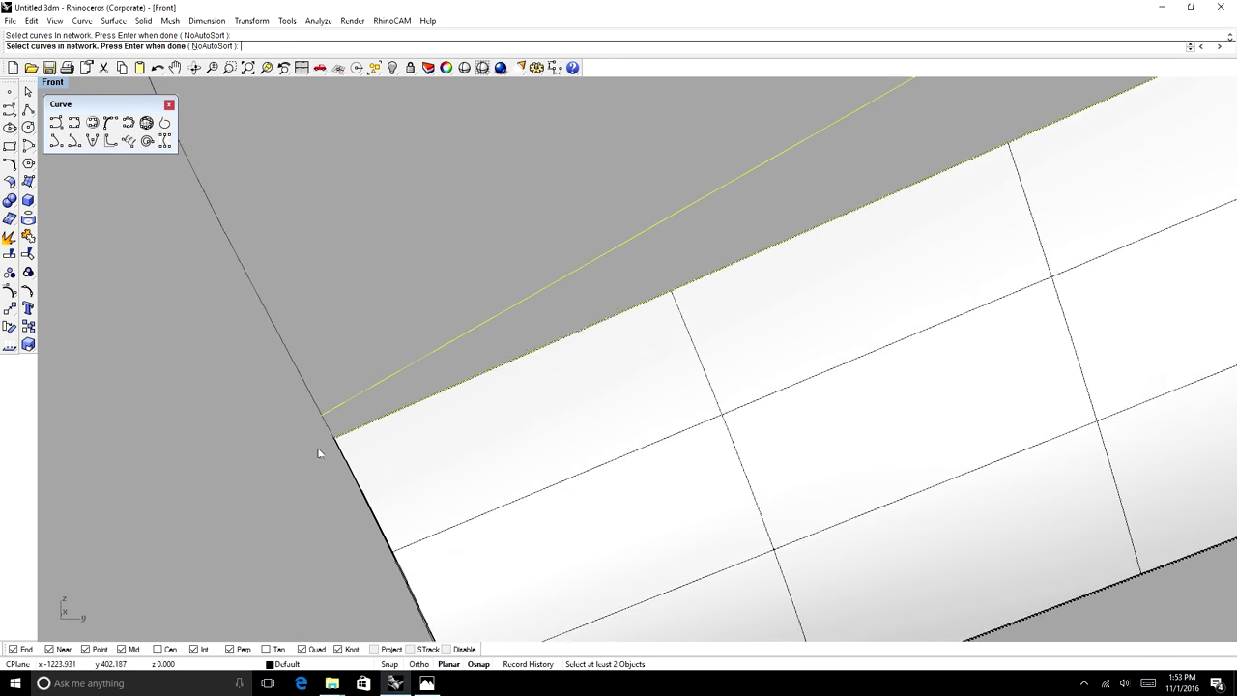
{"action": "scroll", "coordinate": [305, 438], "scroll_direction": "down", "scroll_amount": 8}
{"action": "key", "text": "Return"}
{"action": "key", "text": "Return"}
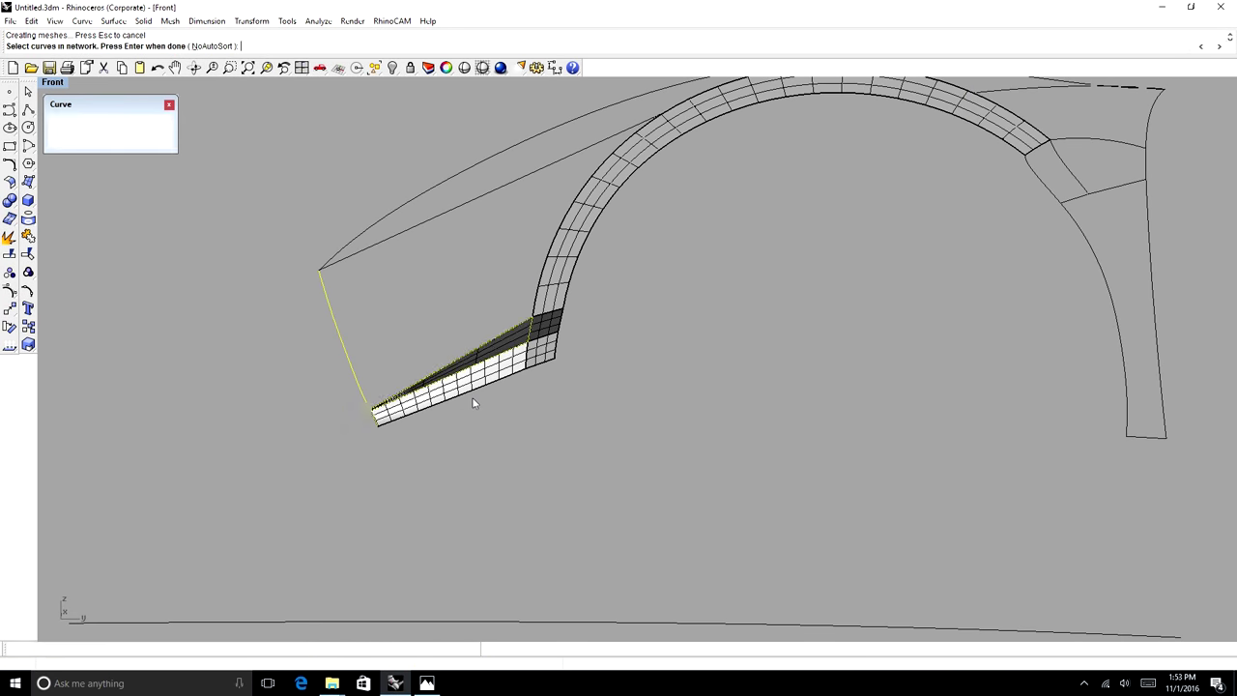
- Create a network surface over the fender's top from its top curve, outer arch edge, rear diagonal and front side panel's upper edge
{"action": "left_click", "coordinate": [196, 69]}
{"action": "left_click_drag", "start_coordinate": [551, 261], "coordinate": [754, 341]}
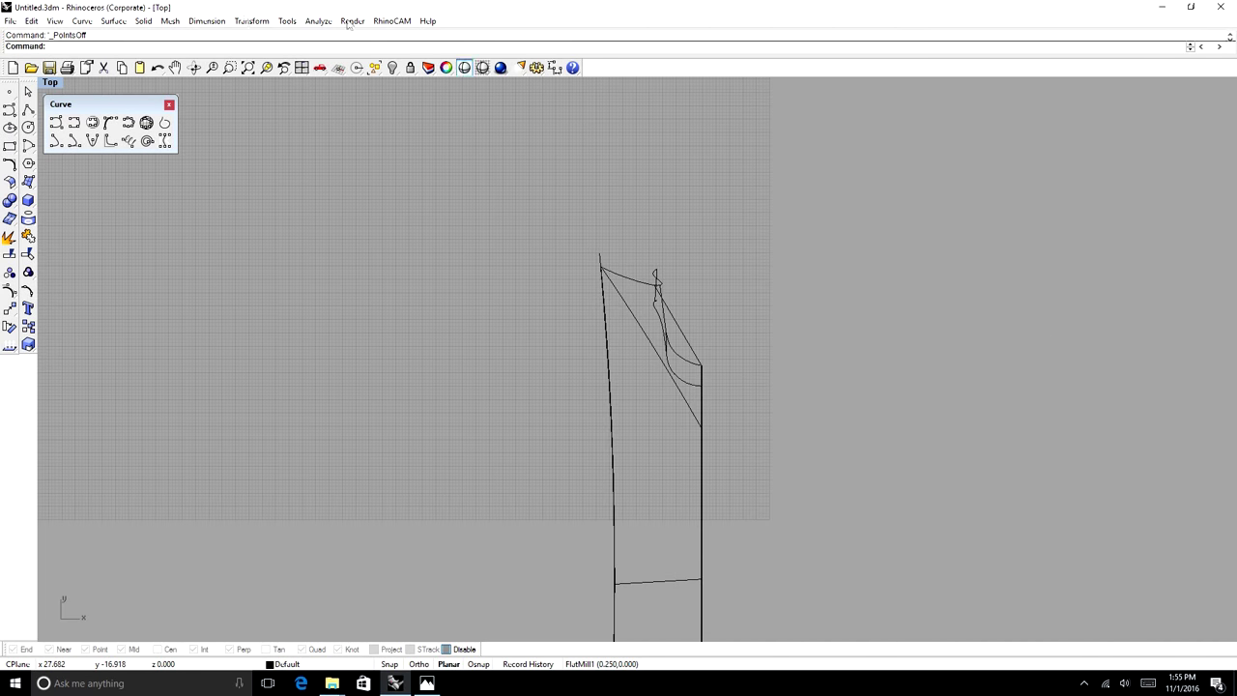
{"action": "left_click", "coordinate": [194, 68]}
{"action": "left_click_drag", "start_coordinate": [751, 415], "coordinate": [572, 275]}
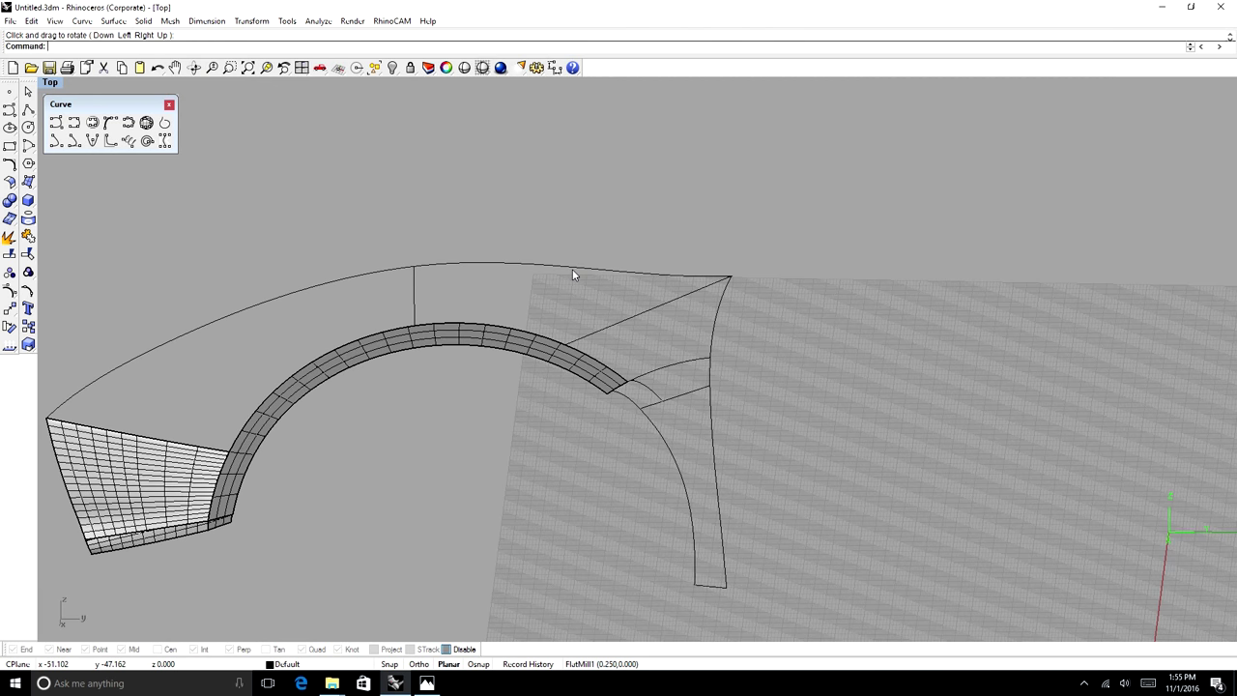
{"action": "left_click_drag", "start_coordinate": [572, 275], "coordinate": [702, 337]}
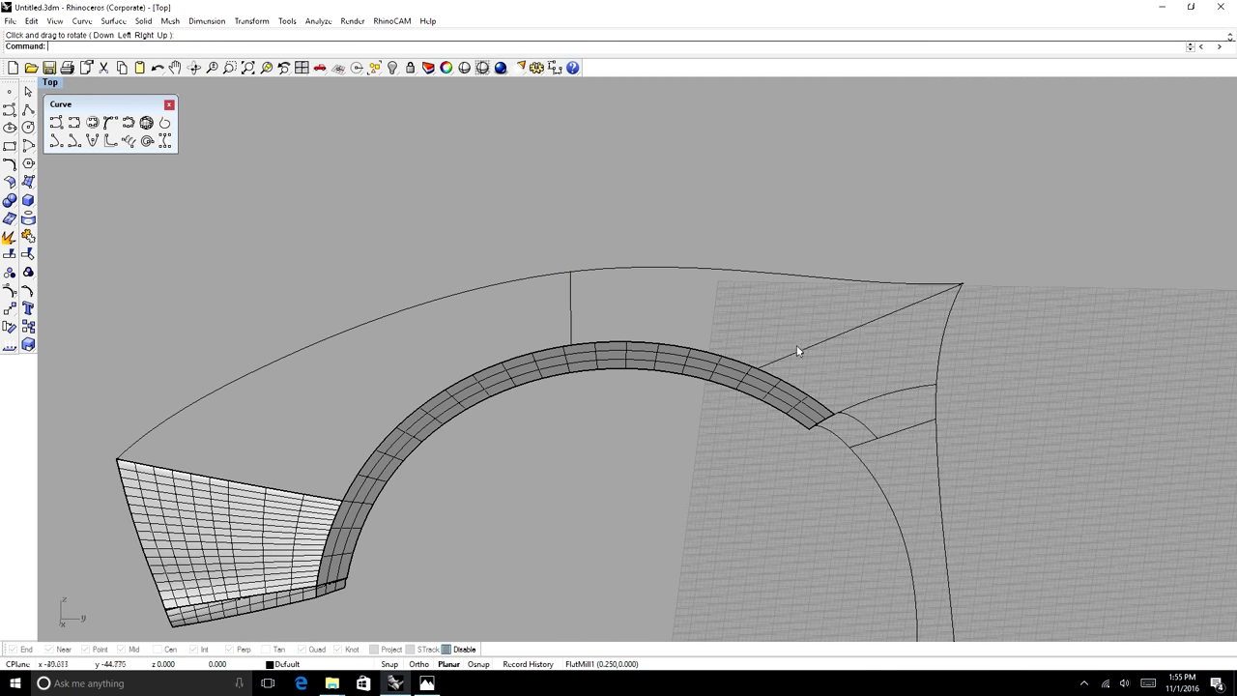
{"action": "left_click", "coordinate": [707, 267]}
{"action": "left_click", "coordinate": [682, 346]}
{"action": "left_click", "coordinate": [787, 356]}
{"action": "left_click", "coordinate": [304, 494]}
{"action": "key", "text": "Return"}
{"action": "left_click", "coordinate": [748, 591]}
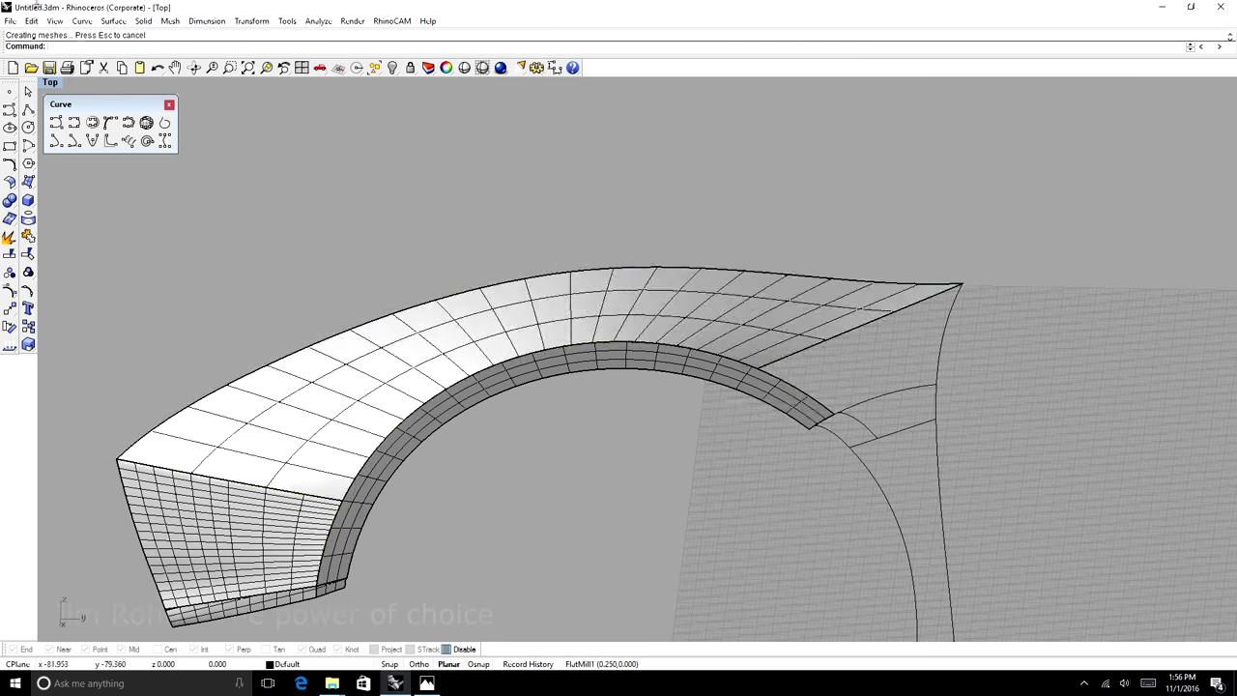
- Blend the facing edges of the fender's top surface and front side panel with G2 continuity and 0.25 bulges, previewing the result
{"action": "left_click", "coordinate": [194, 68]}
{"action": "left_click_drag", "start_coordinate": [425, 338], "coordinate": [706, 389]}
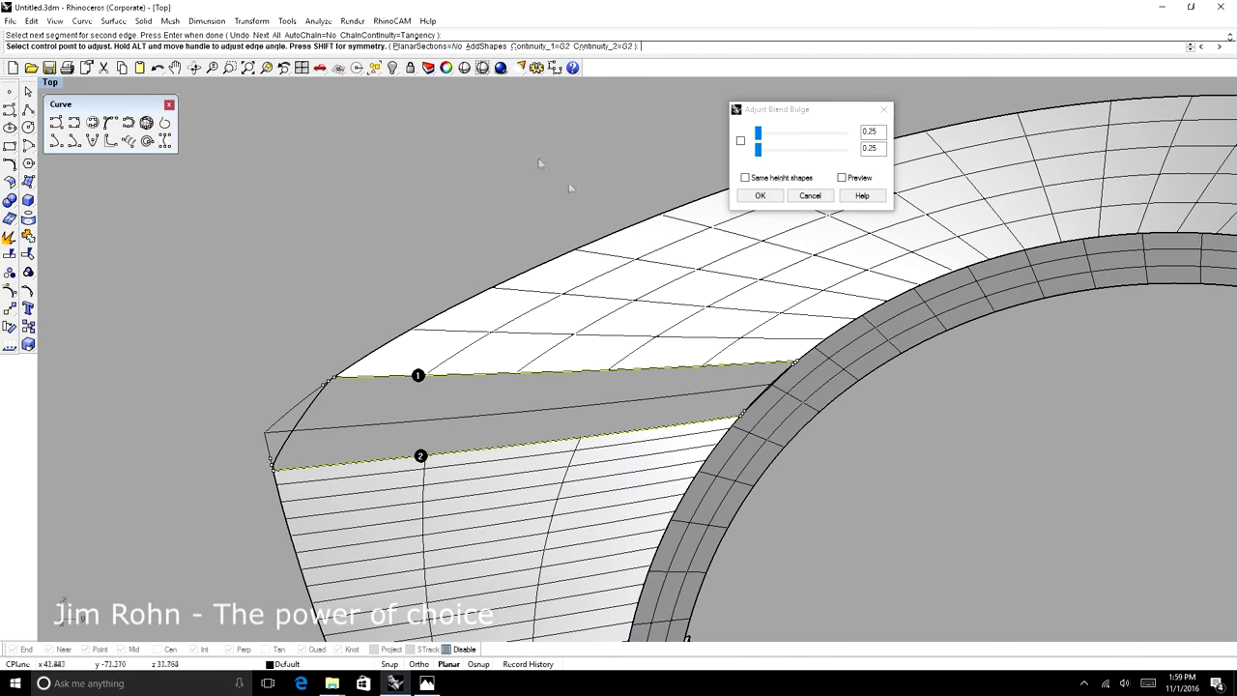
{"action": "left_click", "coordinate": [841, 177]}
{"action": "left_click", "coordinate": [194, 68]}
{"action": "left_click_drag", "start_coordinate": [463, 386], "coordinate": [822, 190]}
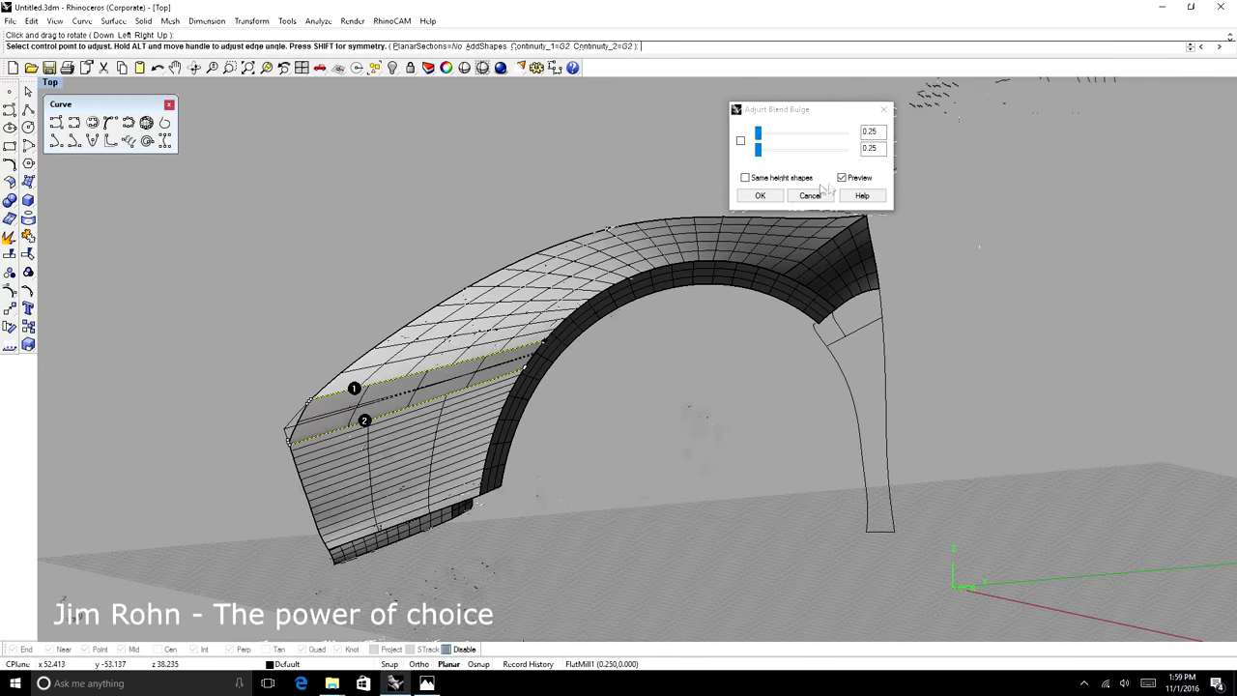
{"action": "left_click", "coordinate": [761, 195]}
{"action": "scroll", "coordinate": [276, 381], "scroll_direction": "up", "scroll_amount": 3}
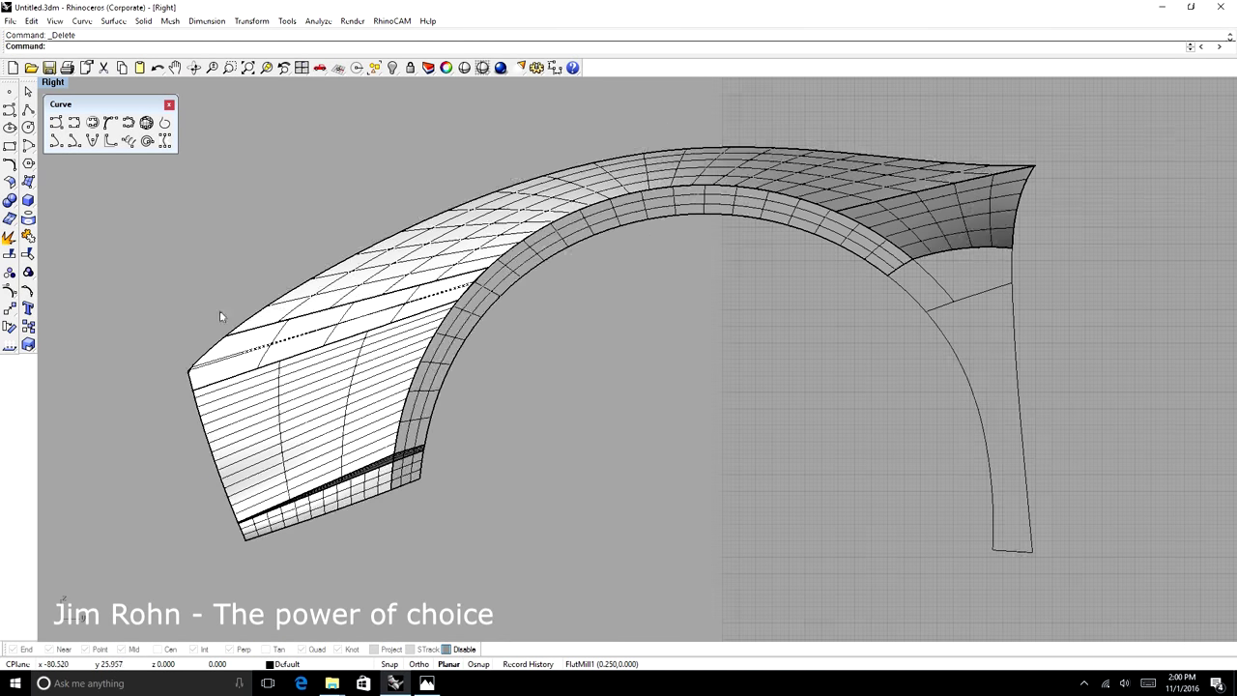
- Try to merge the fender's top surface, front blend strip and front side panel
{"action": "left_click", "coordinate": [295, 362]}
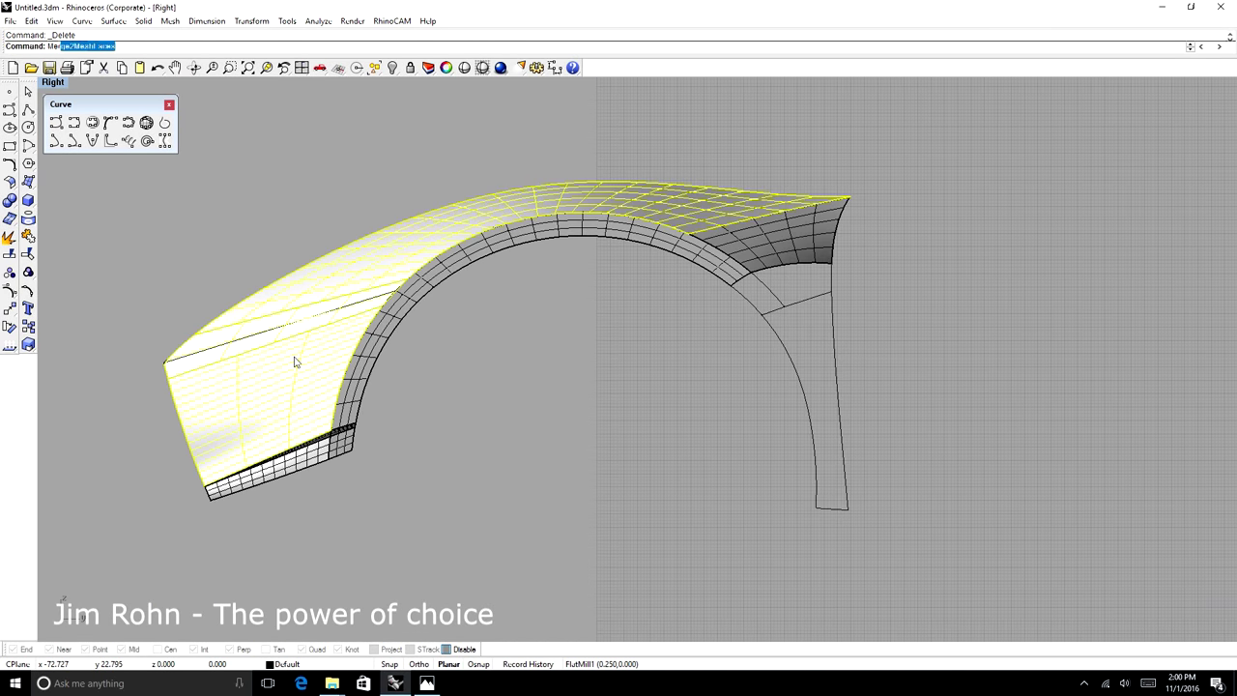
{"action": "key", "text": "Return"}
{"action": "left_click", "coordinate": [61, 91]}
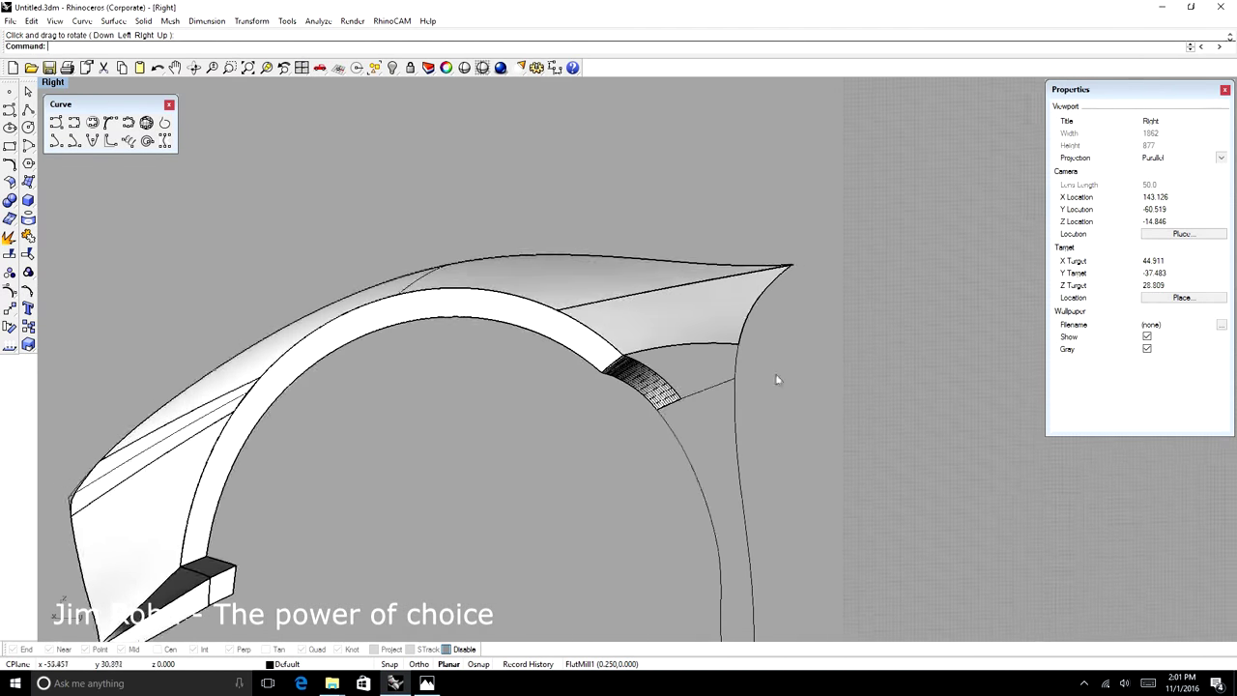
- Create a network surface between the small arch-end patch, the rear side panel's lower edge, the fender's rear edge and the cross curve
{"action": "left_click", "coordinate": [497, 362]}
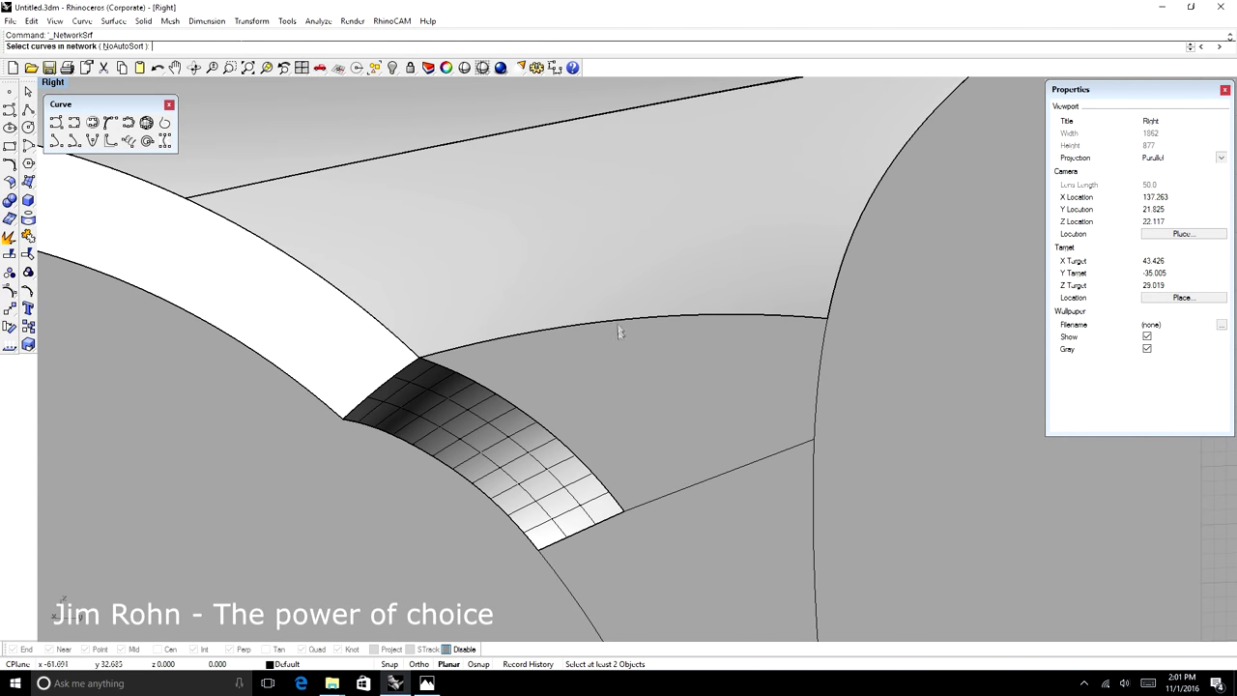
{"action": "left_click", "coordinate": [611, 481]}
{"action": "key", "text": "Escape"}
{"action": "left_click", "coordinate": [572, 448]}
{"action": "left_click", "coordinate": [585, 461]}
{"action": "left_click", "coordinate": [624, 481]}
{"action": "left_click", "coordinate": [753, 315]}
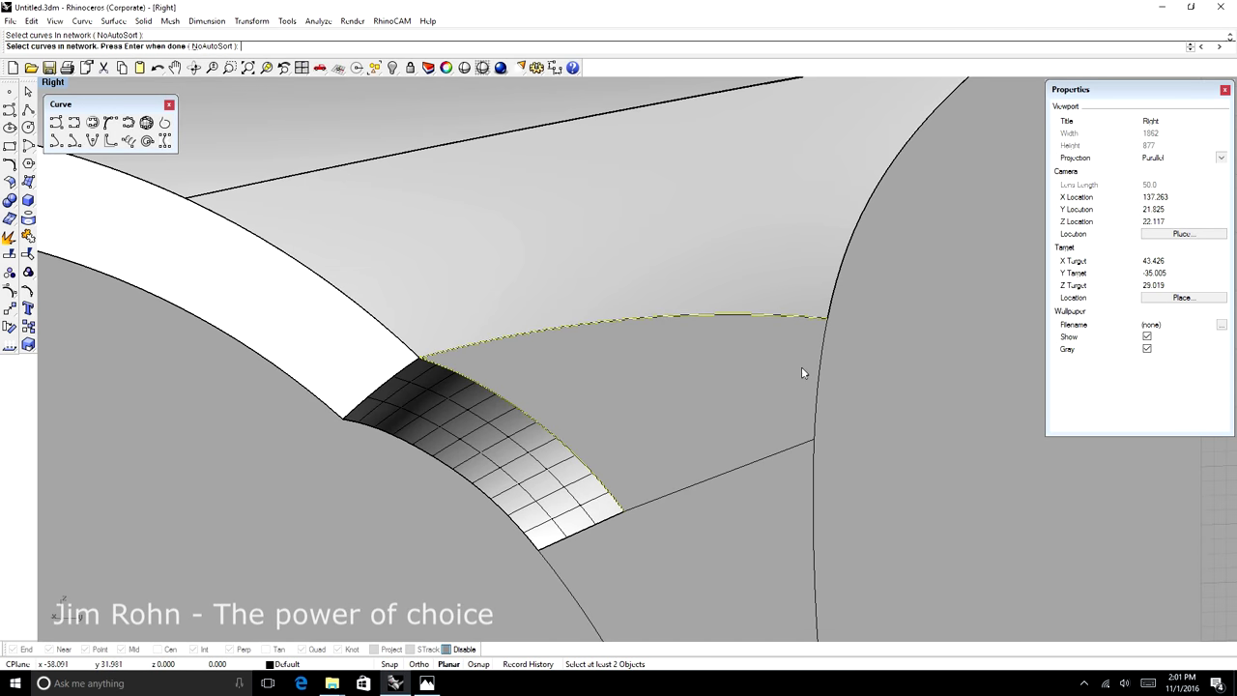
{"action": "left_click", "coordinate": [818, 369]}
{"action": "left_click", "coordinate": [749, 464]}
{"action": "right_click", "coordinate": [676, 398]}
- Create a network surface over the long strip between the wheel arch's rear curve and the fender's rear edge
{"action": "left_click", "coordinate": [614, 440]}
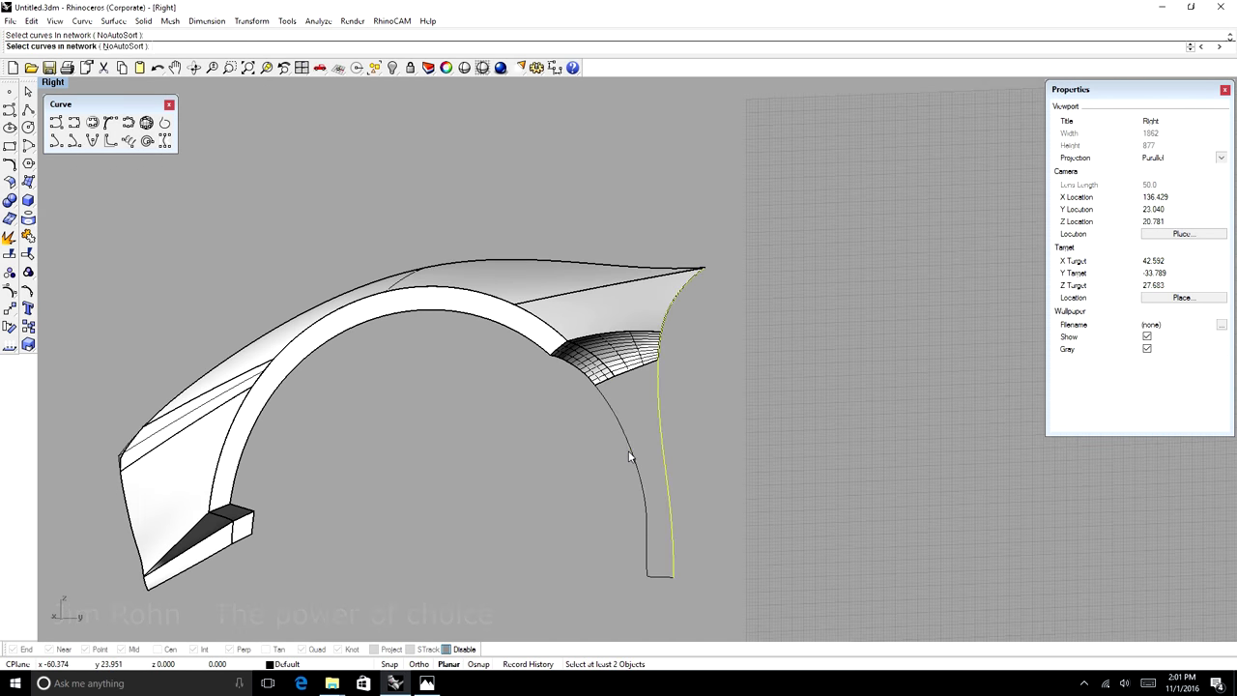
{"action": "left_click", "coordinate": [654, 378]}
{"action": "left_click", "coordinate": [673, 406]}
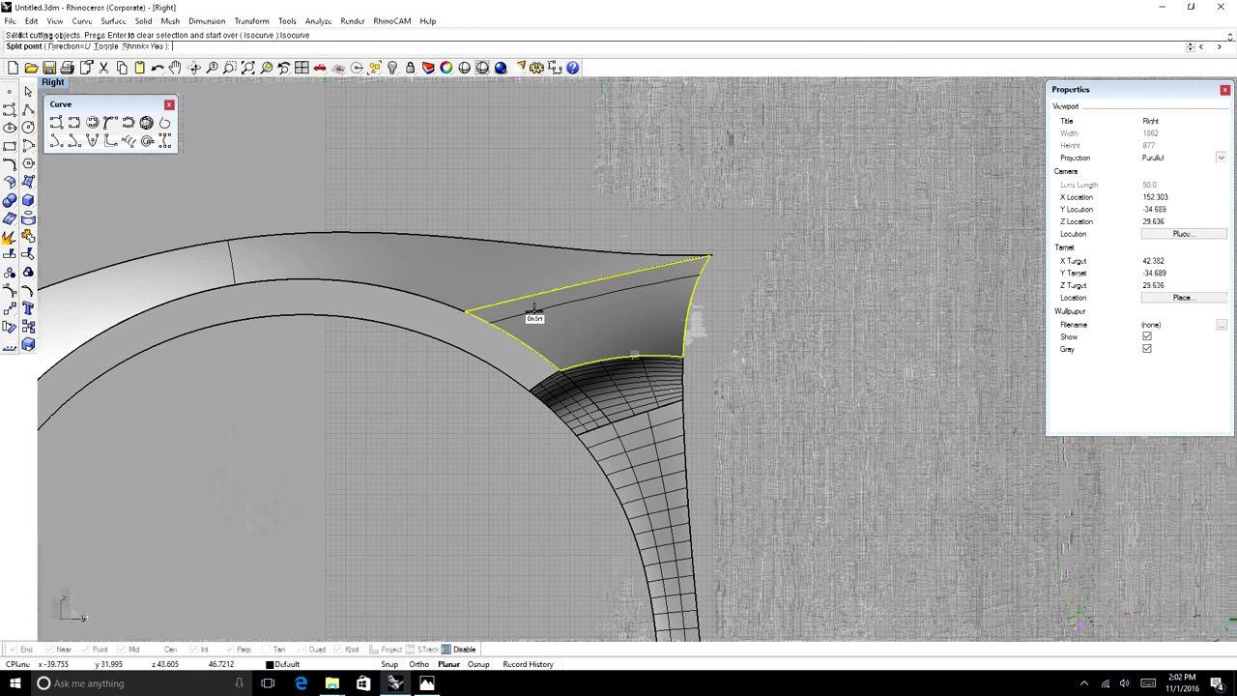
- Split the surfaces on both sides of the rear diagonal at isocurves and delete the two narrow strips beside it
{"action": "left_click", "coordinate": [534, 309]}
{"action": "key", "text": "Return"}
{"action": "left_click", "coordinate": [529, 305]}
{"action": "key", "text": "Delete"}
{"action": "left_click", "coordinate": [536, 282]}
{"action": "key", "text": "Delete"}
{"action": "type", "text": "Blend"}
{"action": "key", "text": "Return"}
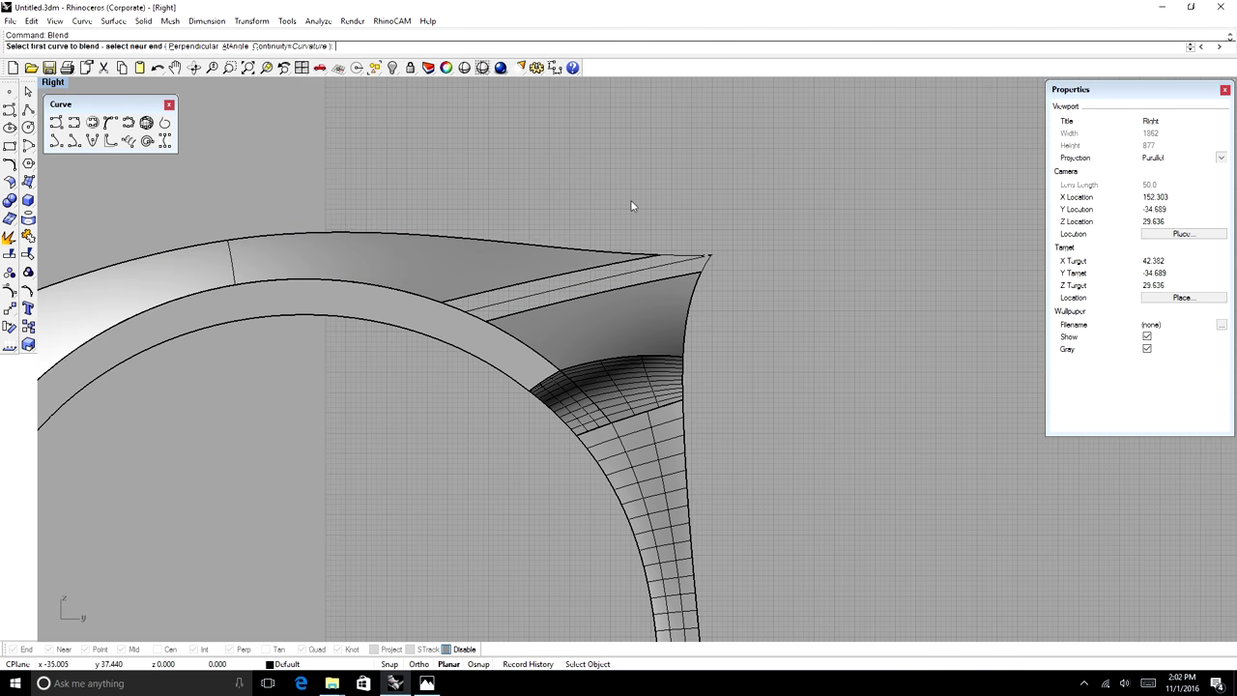
{"action": "left_click", "coordinate": [598, 289]}
{"action": "left_click", "coordinate": [703, 270]}
{"action": "key", "text": "Delete"}
{"action": "type", "text": "Ble"}
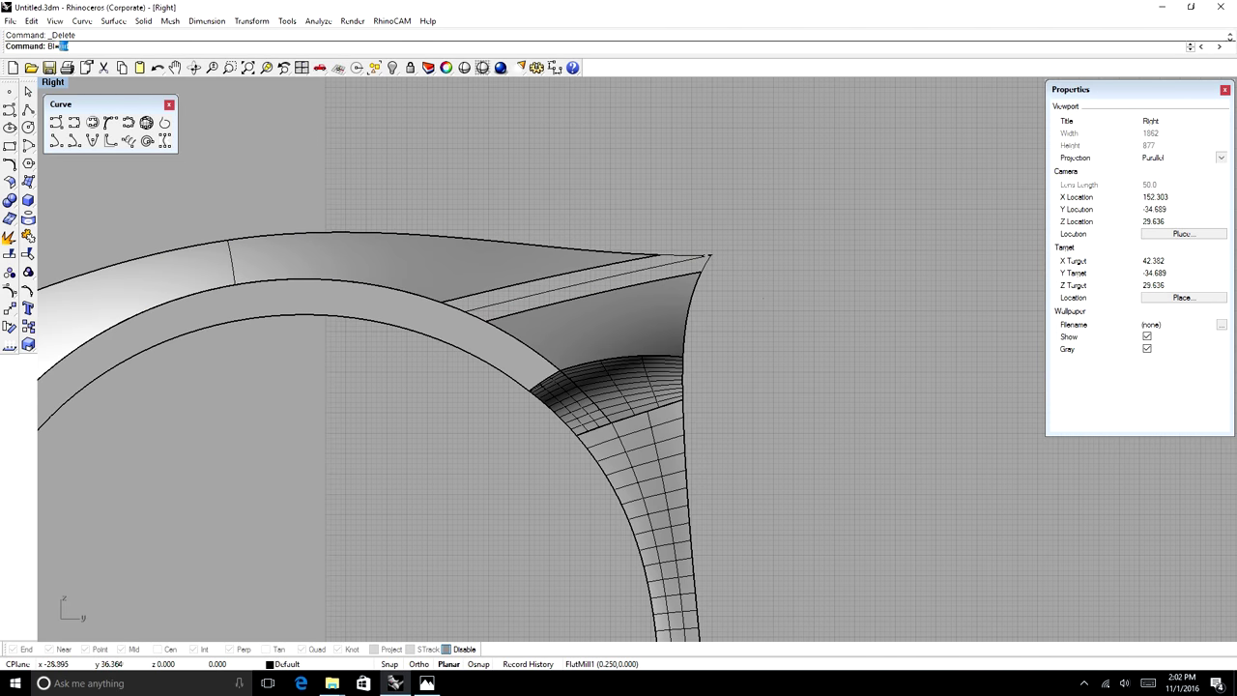
{"action": "key", "text": "Return"}
{"action": "left_click_drag", "start_coordinate": [801, 149], "coordinate": [757, 132]}
{"action": "left_click", "coordinate": [809, 196]}
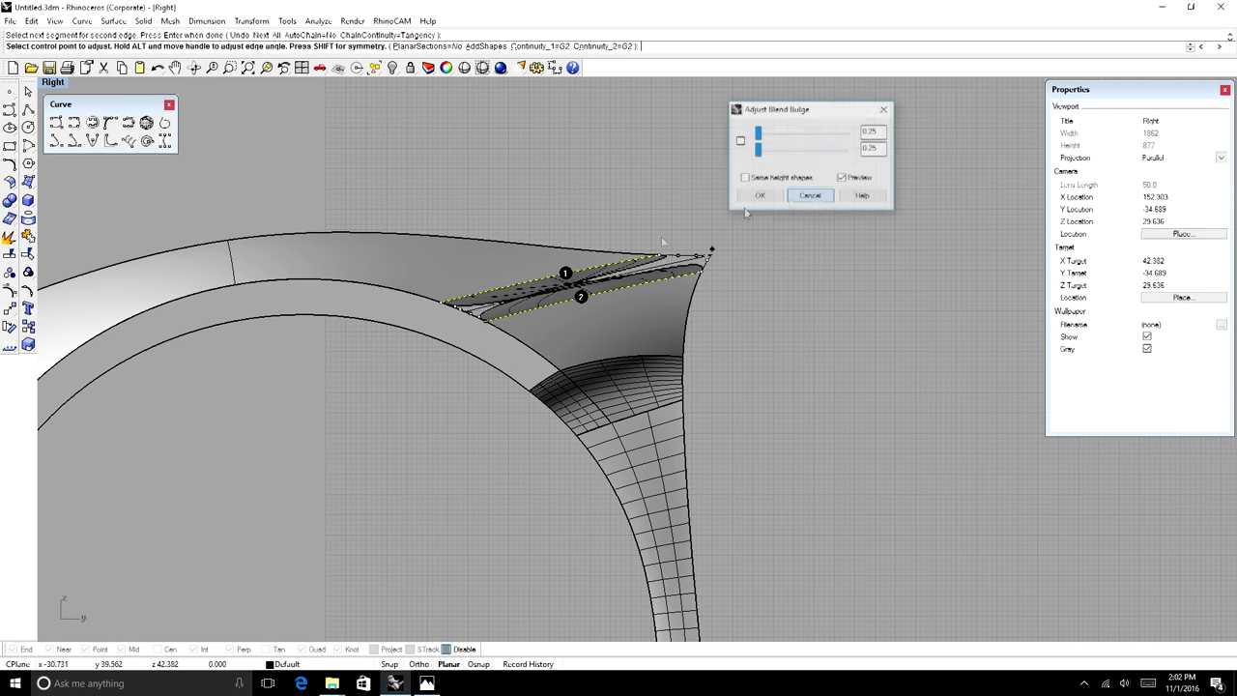
- Blend the split edges of the top surface and rear side panel across the diagonal gap, with G2 continuity and a 0.25 bulge
{"action": "type", "text": "Blend"}
{"action": "key", "text": "Return"}
{"action": "left_click", "coordinate": [610, 266]}
{"action": "key", "text": "Return"}
{"action": "left_click", "coordinate": [621, 288]}
{"action": "key", "text": "Return"}
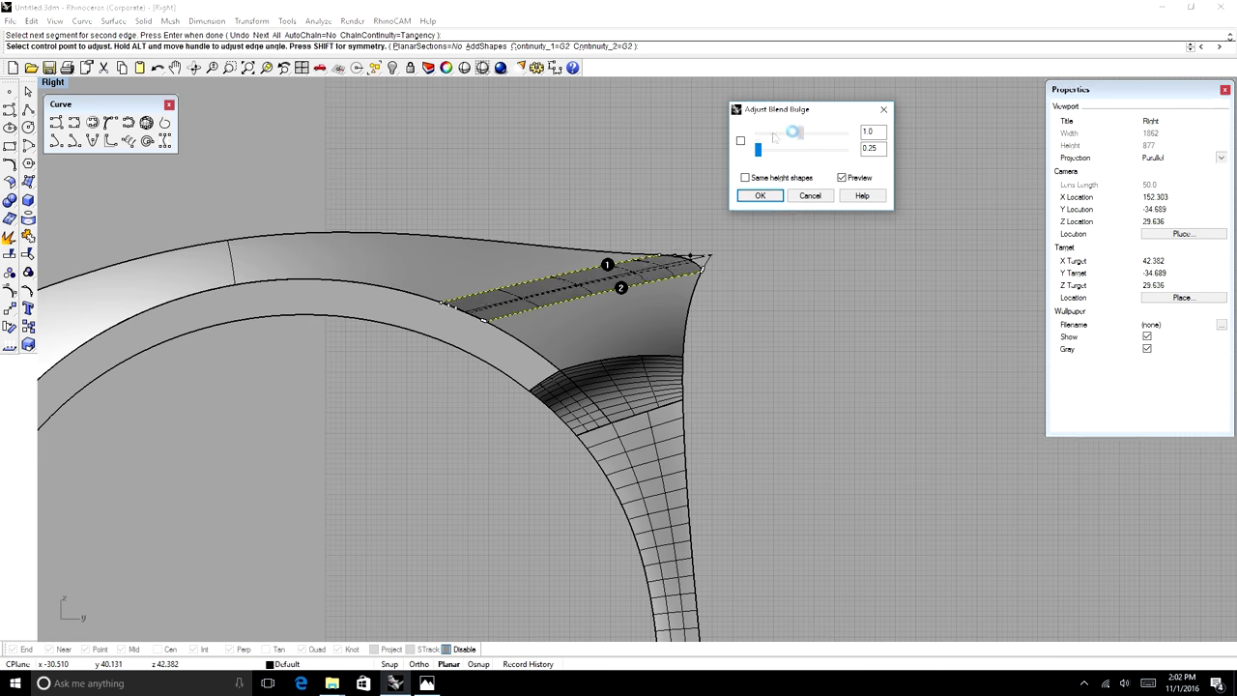
{"action": "left_click_drag", "start_coordinate": [799, 133], "coordinate": [756, 133]}
{"action": "left_click", "coordinate": [194, 68]}
{"action": "left_click_drag", "start_coordinate": [541, 333], "coordinate": [544, 367]}
{"action": "left_click", "coordinate": [759, 196]}
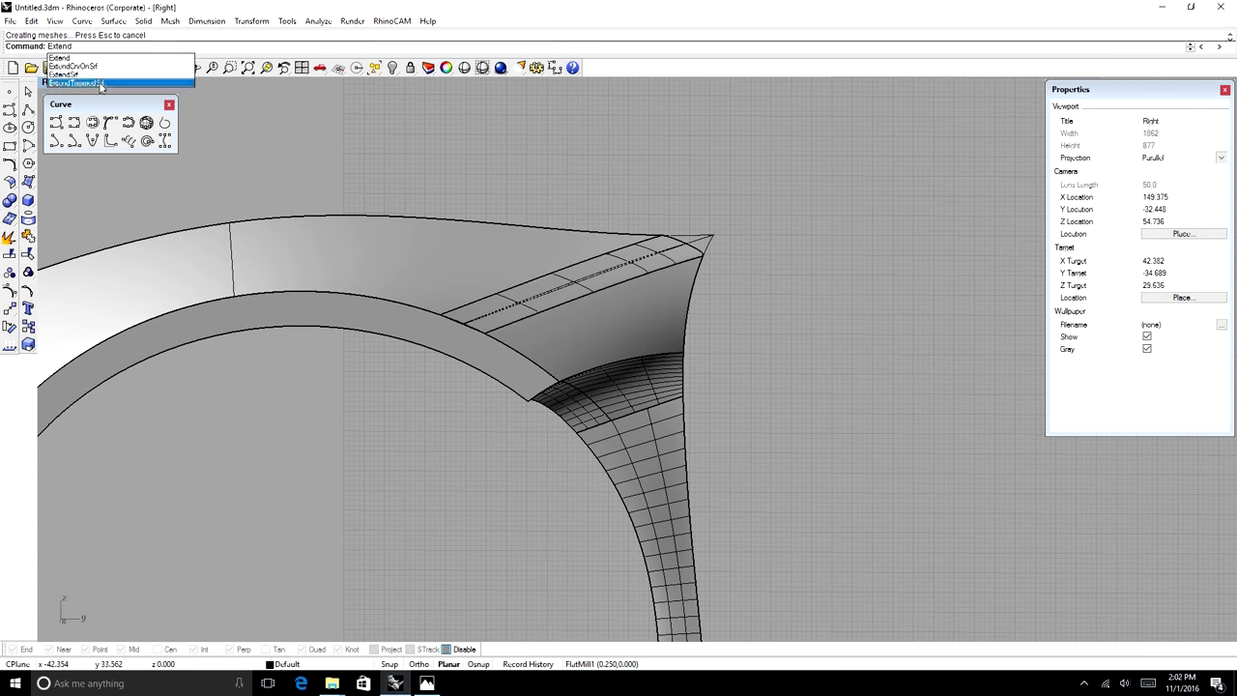
- Extend the rear end of the diagonal blend surface past the fender's pointed tip
{"action": "left_click", "coordinate": [320, 68]}
{"action": "scroll", "coordinate": [713, 235], "scroll_direction": "up", "scroll_amount": 8}
{"action": "left_click", "coordinate": [870, 338]}
{"action": "scroll", "coordinate": [870, 356], "scroll_direction": "up", "scroll_amount": 9}
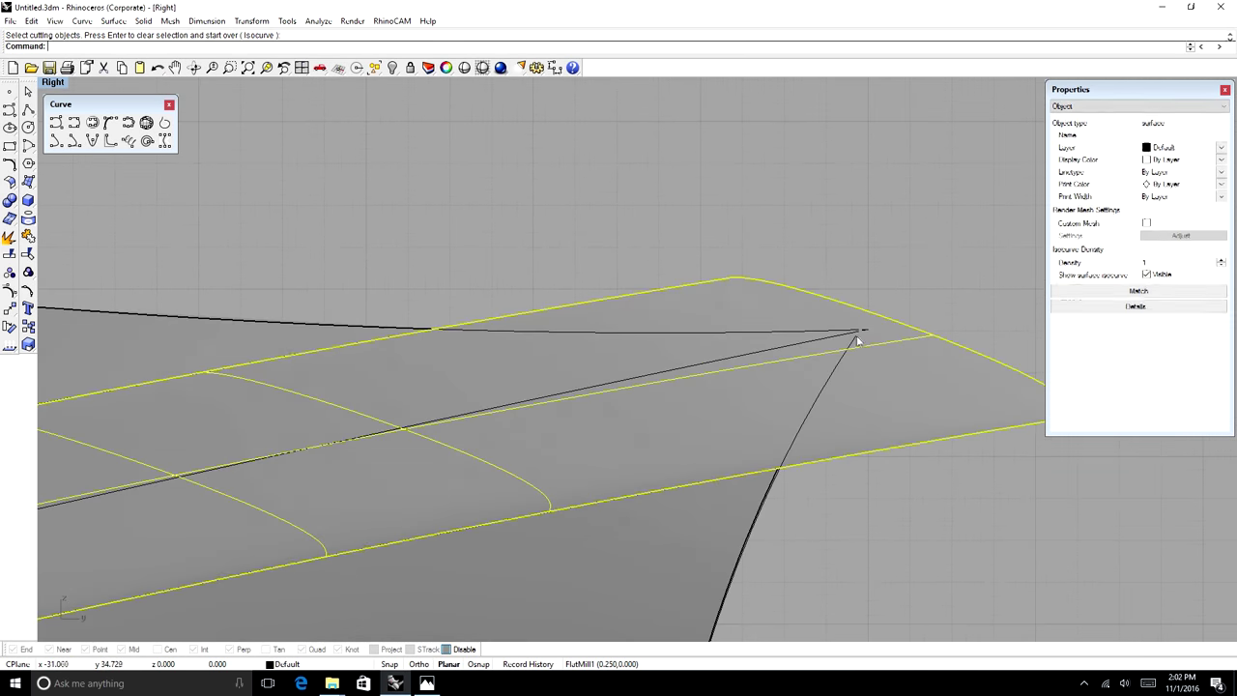
- Move the outline curves' end control points so that they meet at the fender's pointed rear tip, using object snaps
{"action": "scroll", "coordinate": [857, 336], "scroll_direction": "up", "scroll_amount": 10}
{"action": "left_click", "coordinate": [773, 449]}
{"action": "key", "text": "F10"}
{"action": "left_click_drag", "start_coordinate": [839, 342], "coordinate": [883, 318]}
{"action": "scroll", "coordinate": [883, 321], "scroll_direction": "up", "scroll_amount": 8}
{"action": "left_click", "coordinate": [884, 333]}
{"action": "right_click_drag", "start_coordinate": [916, 331], "coordinate": [889, 257]}
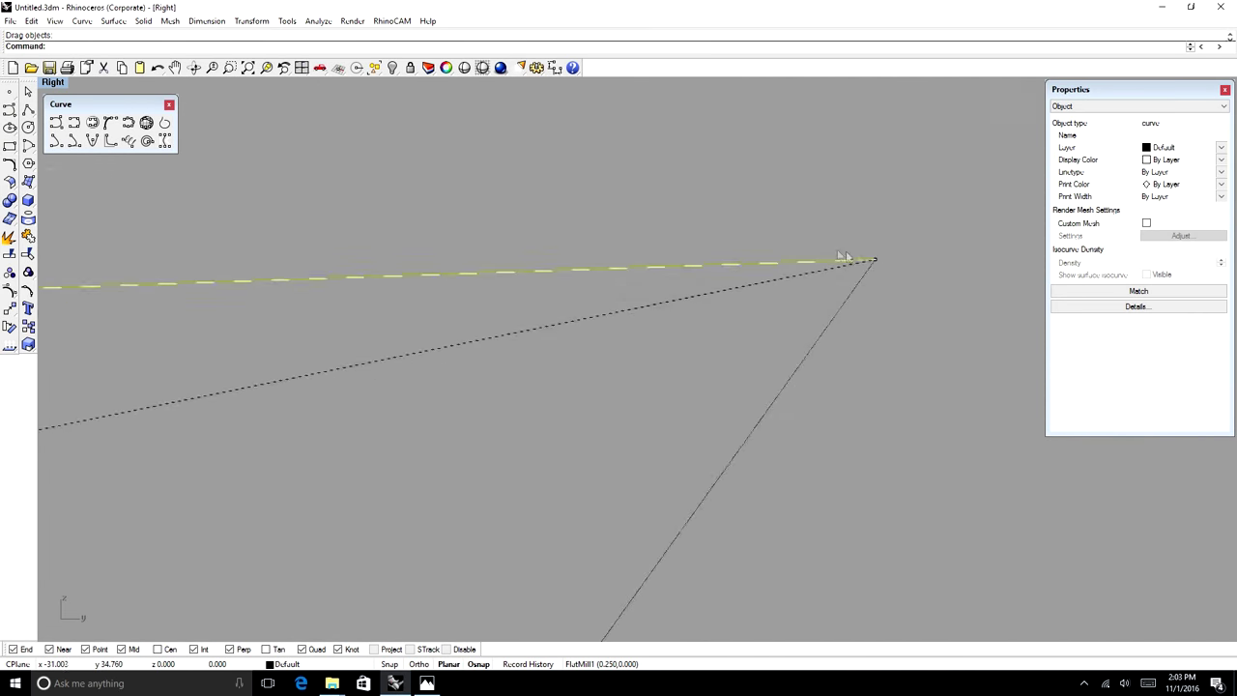
{"action": "scroll", "coordinate": [841, 257], "scroll_direction": "down", "scroll_amount": 15}
{"action": "key", "text": "F11"}
- Split the extended blend surface with the outline curves, delete the piece beyond the fender's tip and save the file
{"action": "left_click", "coordinate": [846, 254]}
{"action": "key", "text": "Return"}
{"action": "left_click", "coordinate": [859, 248]}
{"action": "key", "text": "Delete"}
{"action": "scroll", "coordinate": [784, 232], "scroll_direction": "down", "scroll_amount": 17}
{"action": "key", "text": "ctrl+s"}
- Hide the isocurves on the diagonal blend strip and the network surfaces below the rear side panel
{"action": "scroll", "coordinate": [734, 249], "scroll_direction": "up", "scroll_amount": 2}
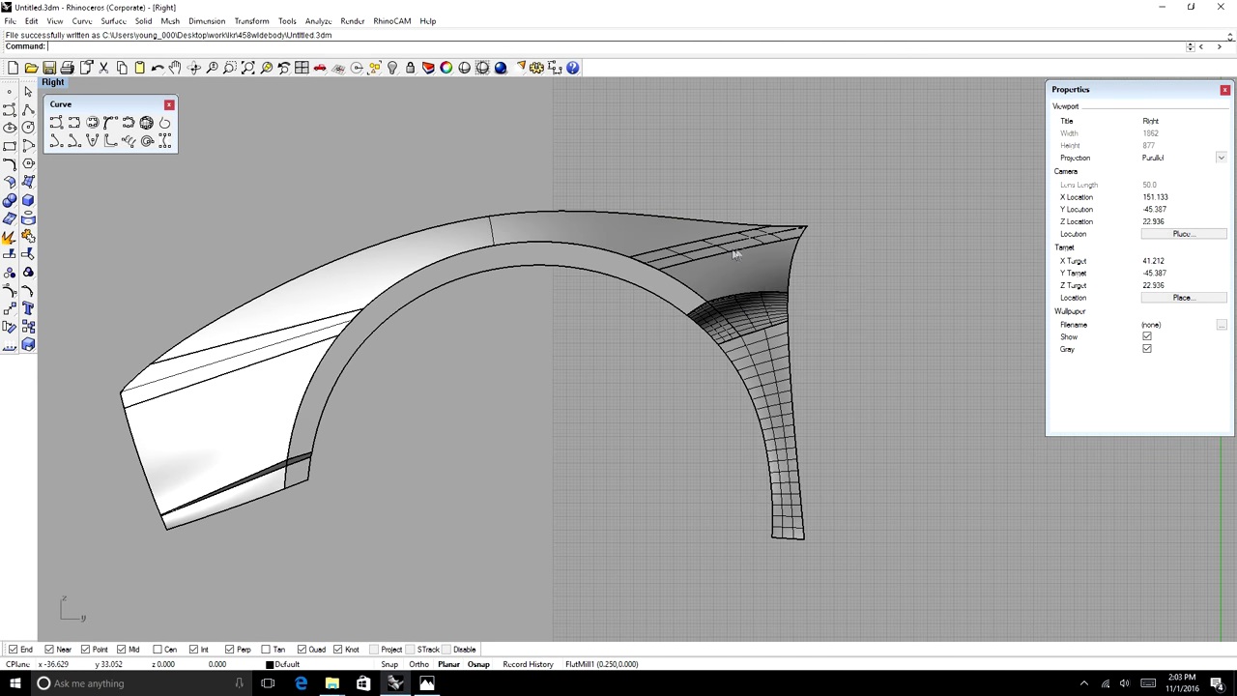
{"action": "left_click", "coordinate": [737, 251]}
{"action": "left_click", "coordinate": [751, 312]}
{"action": "left_click", "coordinate": [733, 253], "text": "shift"}
{"action": "left_click", "coordinate": [715, 344], "text": "shift"}
{"action": "left_click", "coordinate": [1146, 274]}
{"action": "scroll", "coordinate": [850, 338], "scroll_direction": "down", "scroll_amount": 4}
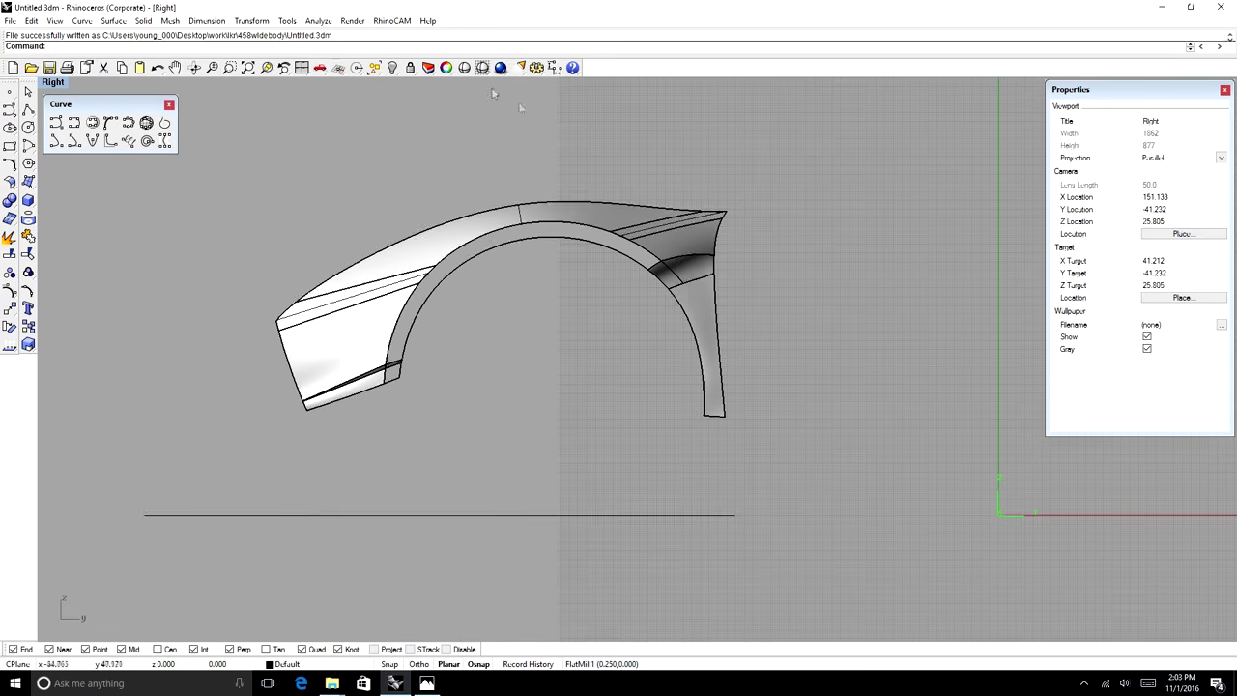
{"action": "left_click", "coordinate": [194, 67]}
{"action": "left_click_drag", "start_coordinate": [484, 334], "coordinate": [599, 327]}
{"action": "left_click", "coordinate": [320, 67]}
{"action": "scroll", "coordinate": [720, 290], "scroll_direction": "up", "scroll_amount": 7}
{"action": "left_click", "coordinate": [655, 224]}
{"action": "left_click", "coordinate": [700, 256]}
{"action": "left_click", "coordinate": [785, 202]}
{"action": "type", "text": "Merge"}
{"action": "key", "text": "Escape"}
- Undo the isocurve hiding and the deletion and split of the extended blend strip
{"action": "key", "text": "ctrl+z"}
{"action": "key", "text": "ctrl+z"}
{"action": "key", "text": "ctrl+z"}
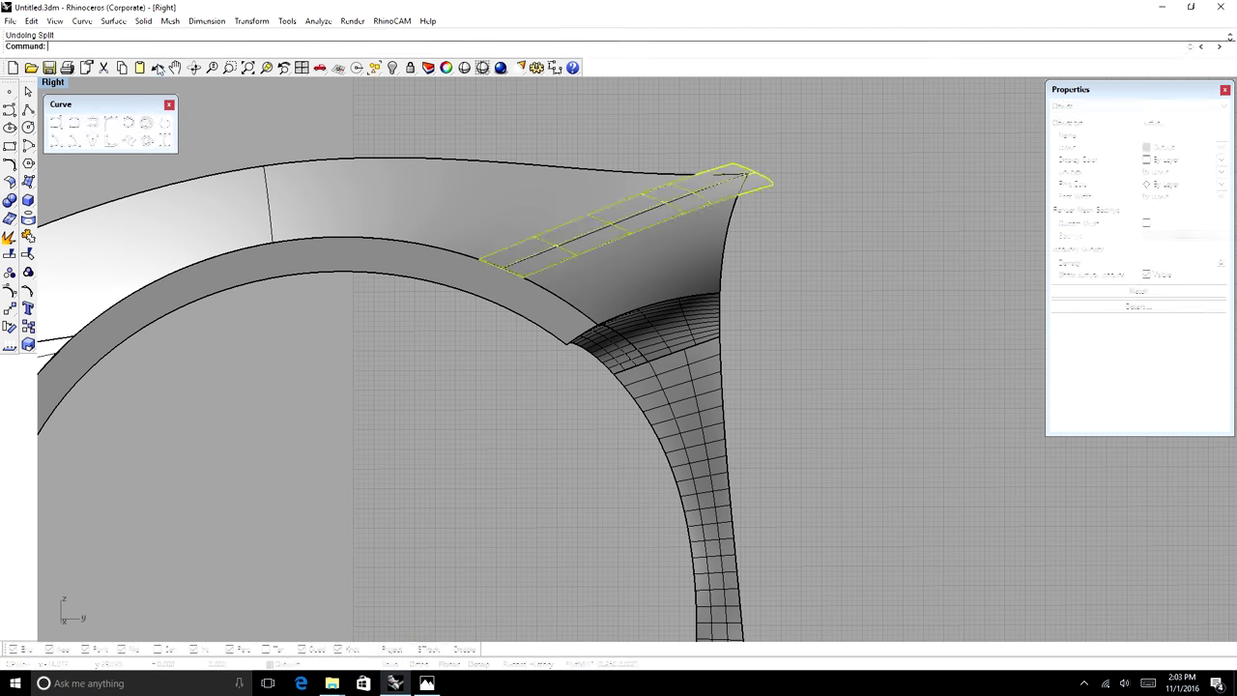
- Try to merge the untrimmed diagonal blend surface with its neighbouring surface
{"action": "left_click", "coordinate": [574, 137]}
{"action": "type", "text": "Merge"}
{"action": "left_click", "coordinate": [65, 91]}
- Split the extended diagonal blend surface with the fender's outline curves and delete the overhang beyond the pointed tip
{"action": "left_click", "coordinate": [757, 188]}
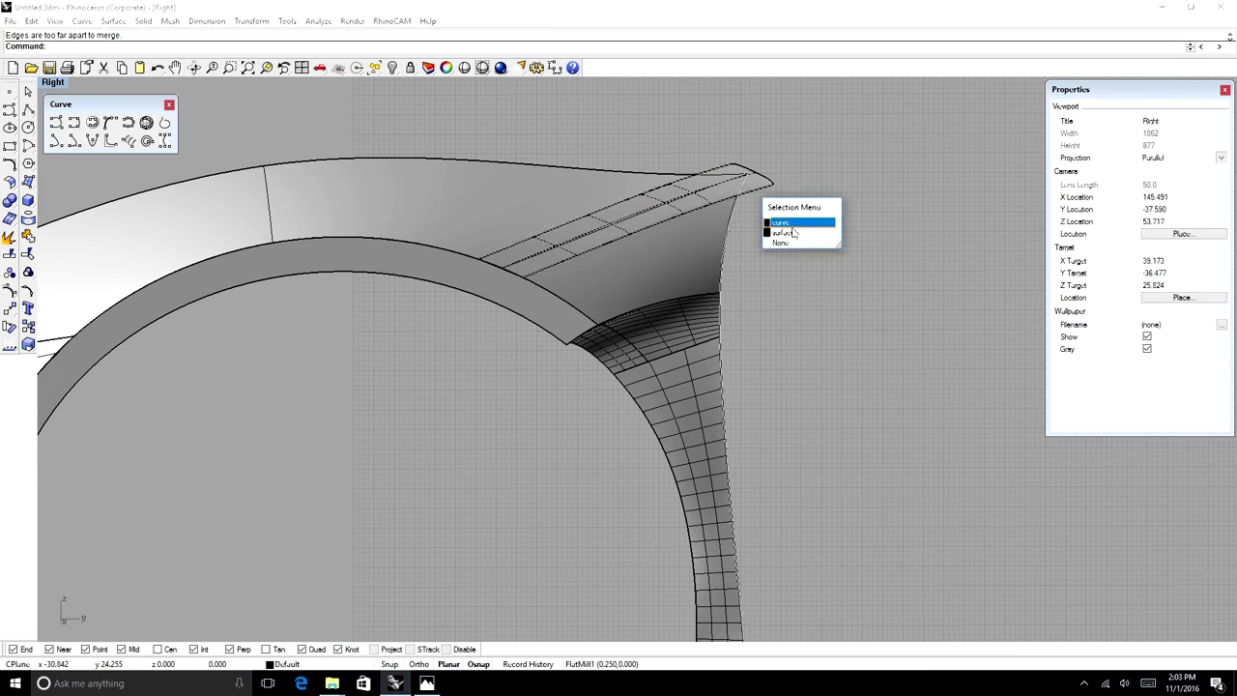
{"action": "left_click", "coordinate": [790, 232]}
{"action": "scroll", "coordinate": [744, 179], "scroll_direction": "up", "scroll_amount": 9}
{"action": "key", "text": "ctrl+F3"}
{"action": "type", "text": "Split"}
{"action": "key", "text": "Return"}
{"action": "left_click", "coordinate": [746, 241]}
{"action": "key", "text": "Return"}
{"action": "left_click", "coordinate": [805, 199]}
{"action": "key", "text": "Delete"}
{"action": "scroll", "coordinate": [784, 204], "scroll_direction": "down", "scroll_amount": 6}
- Hide the isocurves on the trimmed diagonal blend strip
{"action": "left_click", "coordinate": [711, 229]}
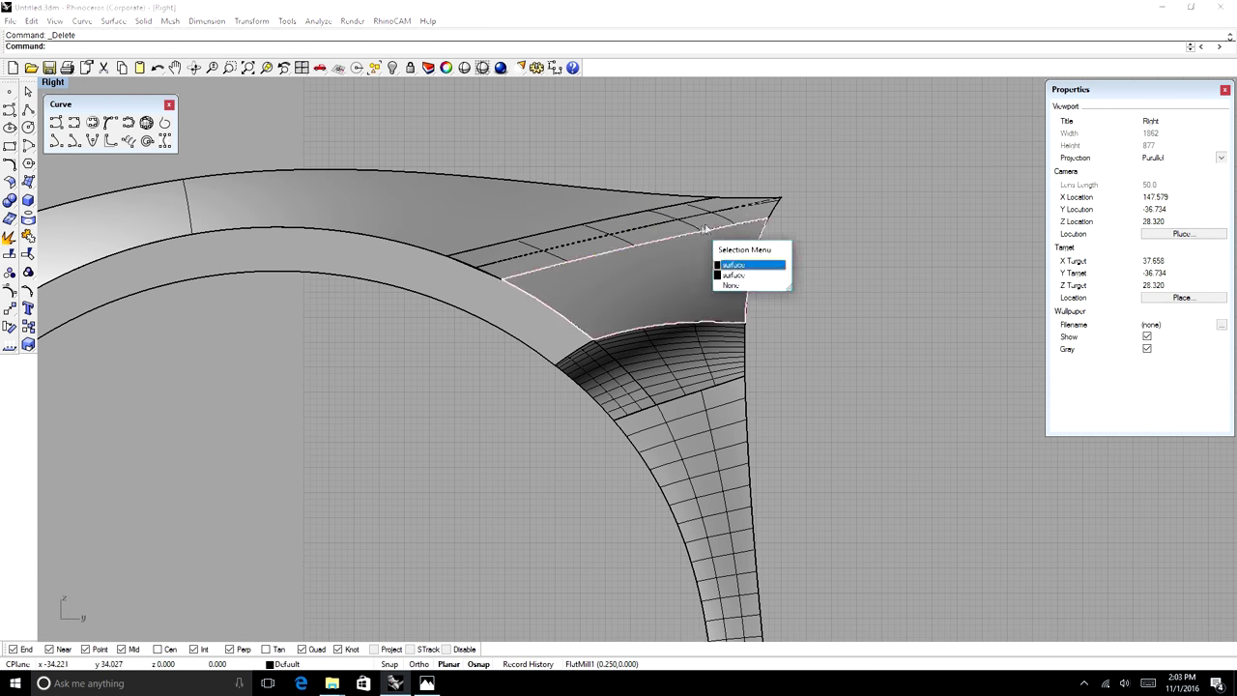
{"action": "left_click", "coordinate": [736, 275]}
{"action": "left_click", "coordinate": [847, 282]}
{"action": "scroll", "coordinate": [848, 290], "scroll_direction": "down", "scroll_amount": 10}
{"action": "left_click_drag", "start_coordinate": [580, 328], "coordinate": [454, 416]}
{"action": "key", "text": "Return"}
{"action": "left_click", "coordinate": [616, 302]}
{"action": "left_click", "coordinate": [678, 333]}
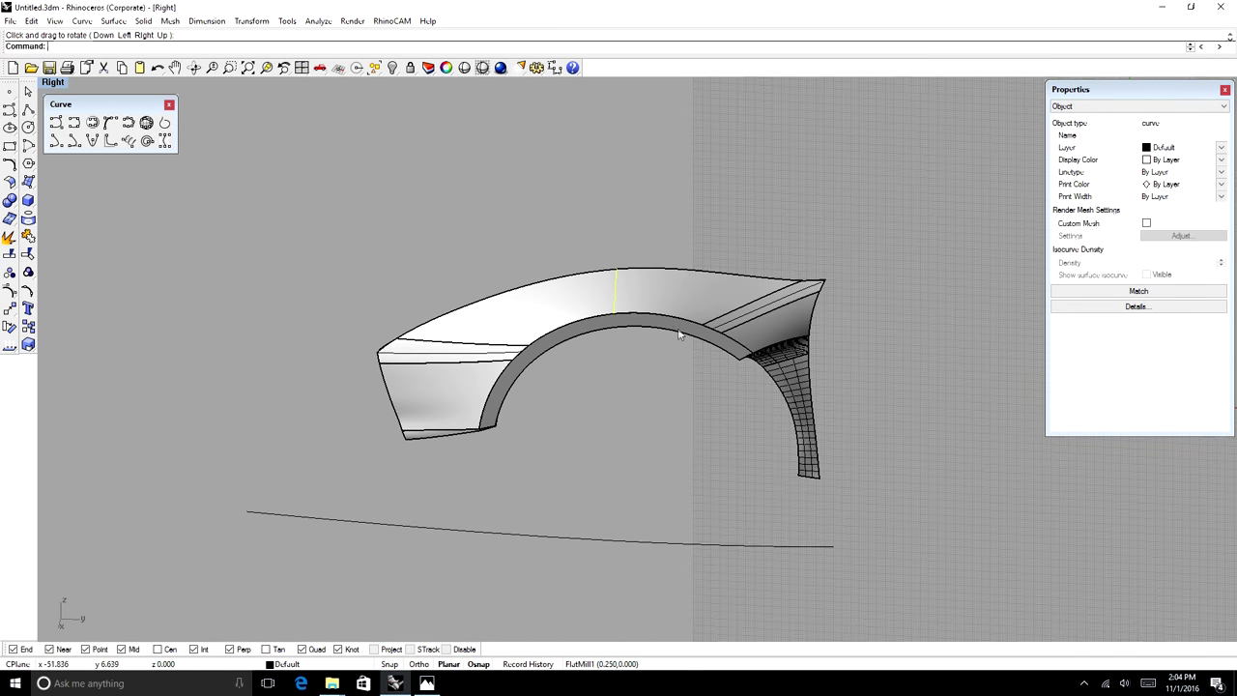
- Merge the small arch-end network surface with the larger patch beside it, below the rear side panel
{"action": "scroll", "coordinate": [676, 357], "scroll_direction": "up", "scroll_amount": 4}
{"action": "left_click", "coordinate": [838, 344]}
{"action": "left_click", "coordinate": [787, 354], "text": "shift"}
{"action": "left_click", "coordinate": [194, 67]}
{"action": "left_click_drag", "start_coordinate": [677, 426], "coordinate": [792, 261]}
{"action": "scroll", "coordinate": [801, 254], "scroll_direction": "up", "scroll_amount": 12}
{"action": "type", "text": "merge"}
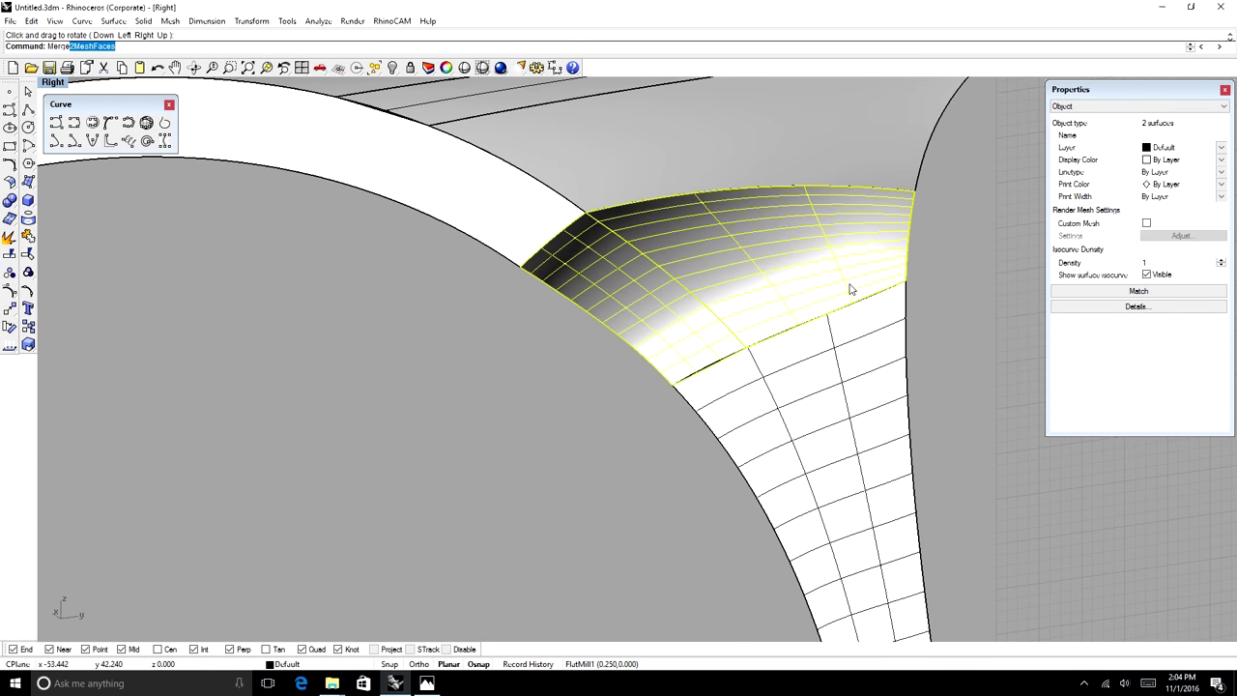
{"action": "left_click", "coordinate": [75, 93]}
- Hide the isocurves on the arch-end patches and on the long strip behind the wheel arch
{"action": "left_click", "coordinate": [1147, 274]}
{"action": "scroll", "coordinate": [761, 252], "scroll_direction": "down", "scroll_amount": 8}
{"action": "left_click", "coordinate": [795, 319]}
{"action": "left_click", "coordinate": [1147, 274]}
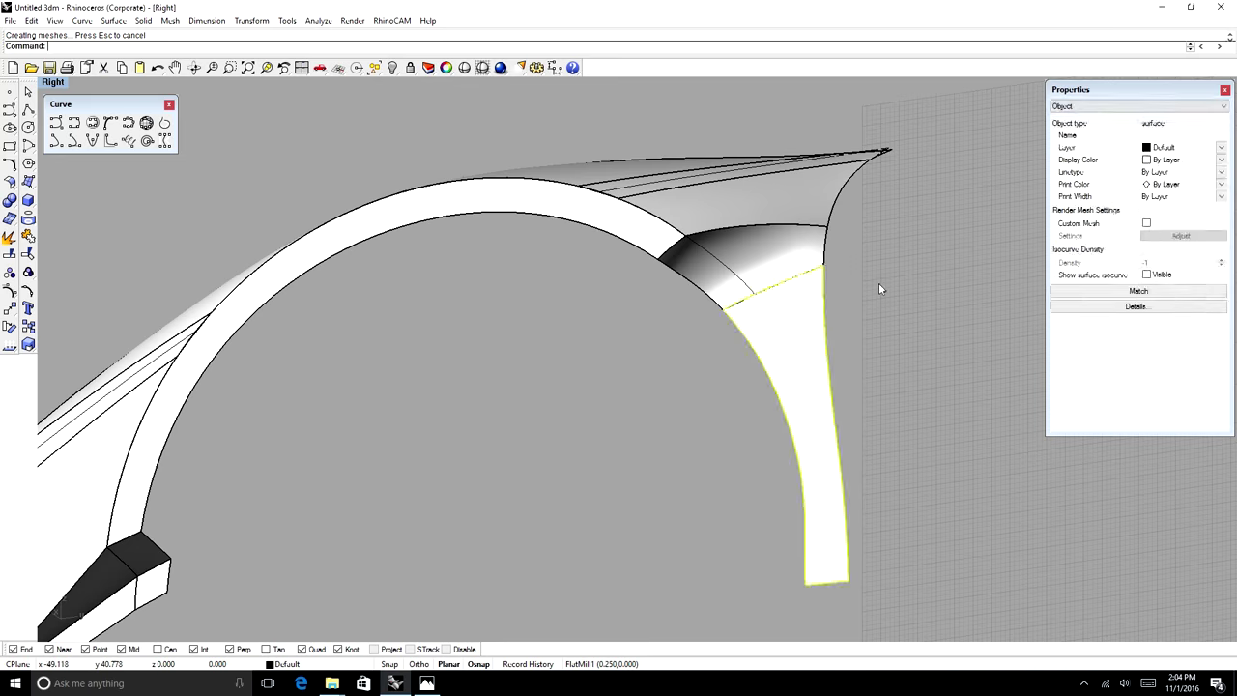
- Try to merge the long strip behind the wheel arch with the patch above it
{"action": "left_click", "coordinate": [878, 283]}
{"action": "type", "text": "merge"}
{"action": "left_click", "coordinate": [75, 93]}
- Check the fender's fit against the full car body mesh and save the file
{"action": "scroll", "coordinate": [769, 272], "scroll_direction": "down", "scroll_amount": 8}
{"action": "left_click", "coordinate": [194, 68]}
{"action": "left_click_drag", "start_coordinate": [657, 280], "coordinate": [763, 409]}
{"action": "right_click_drag", "start_coordinate": [764, 407], "coordinate": [525, 357], "text": "ctrl+shift"}
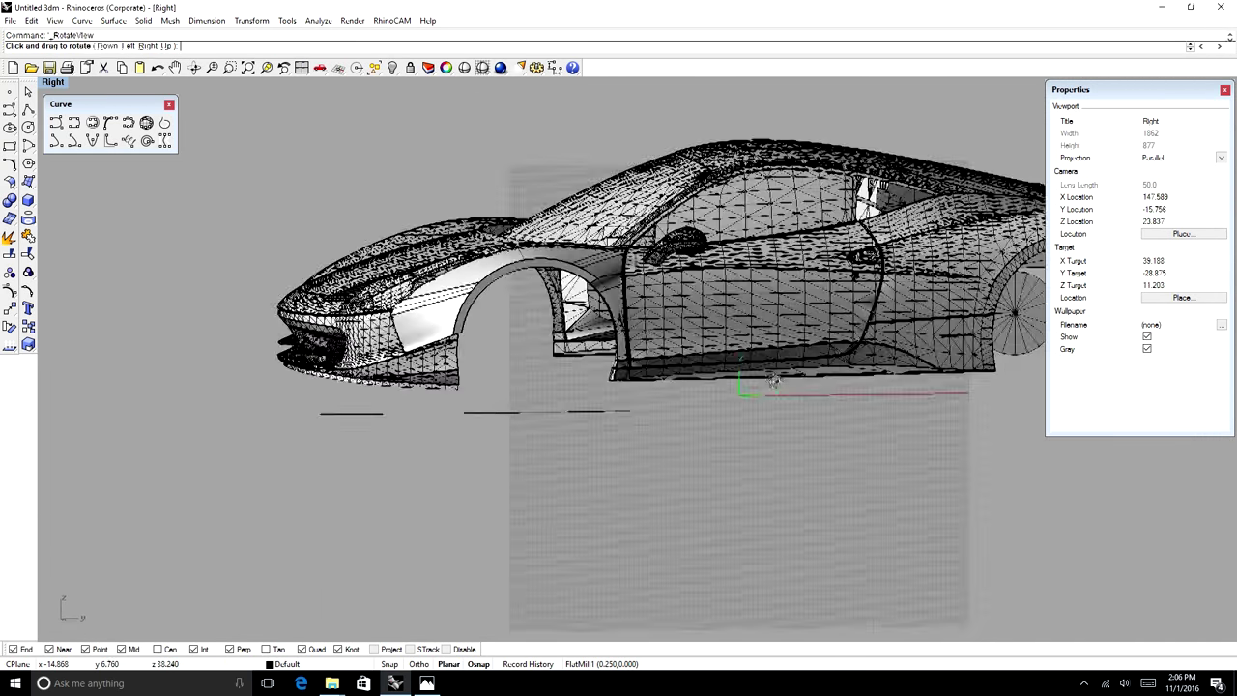
{"action": "right_click_drag", "start_coordinate": [734, 378], "coordinate": [828, 379], "text": "ctrl+shift"}
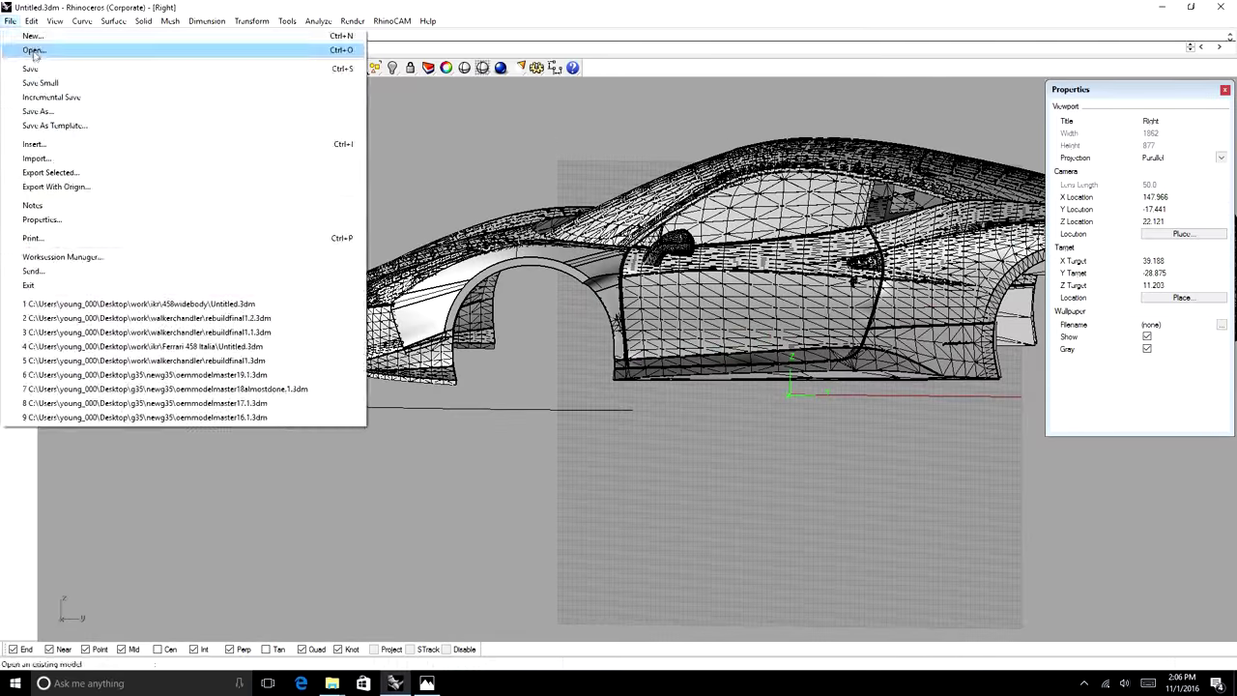
{"action": "left_click", "coordinate": [29, 64]}
- Examine the car body's side and rear quarter around the back wheel in different standard views
{"action": "scroll", "coordinate": [466, 262], "scroll_direction": "up", "scroll_amount": 3}
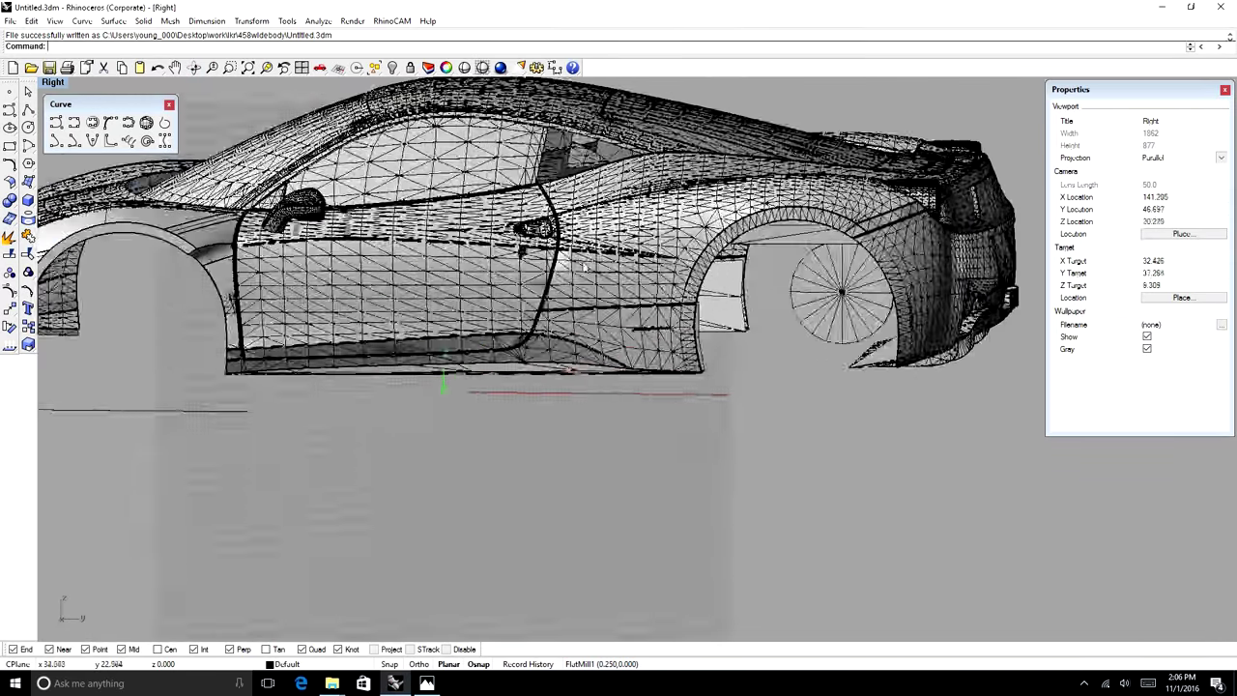
{"action": "scroll", "coordinate": [466, 262], "scroll_direction": "down", "scroll_amount": 3}
{"action": "key", "text": "ctrl+F2"}
{"action": "key", "text": "ctrl+F5"}
{"action": "scroll", "coordinate": [425, 212], "scroll_direction": "down", "scroll_amount": 6}
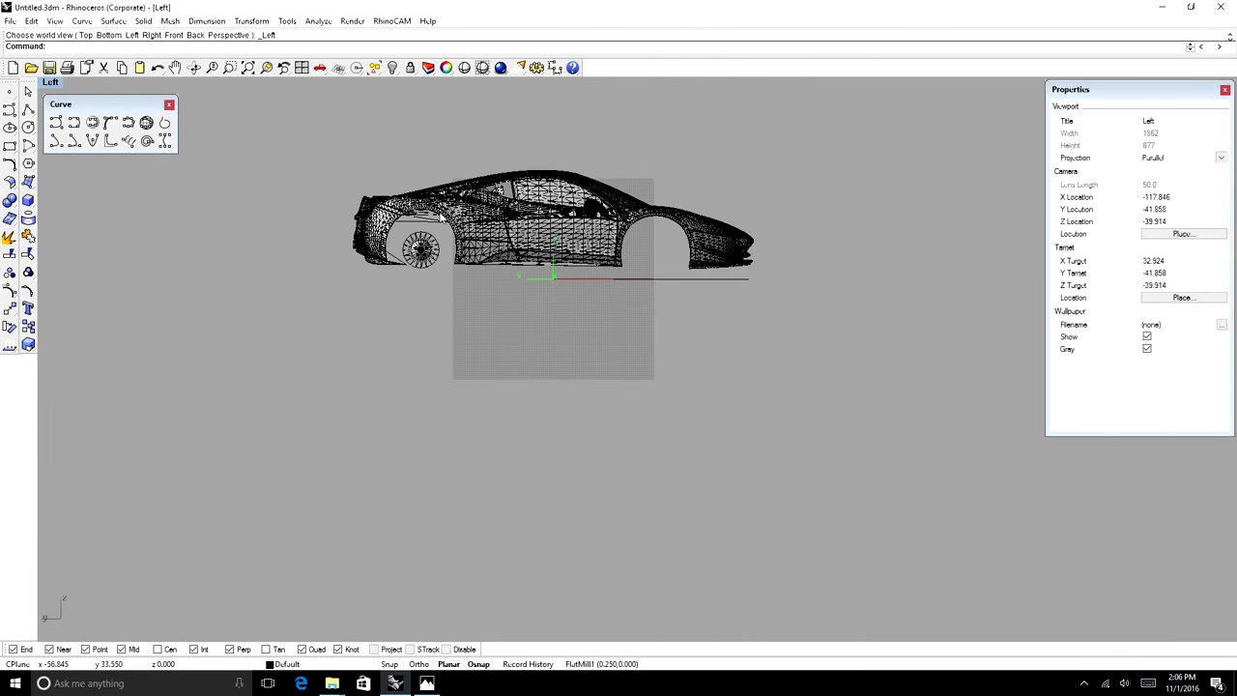
{"action": "key", "text": "ctrl+F3"}
{"action": "scroll", "coordinate": [489, 211], "scroll_direction": "down", "scroll_amount": 2}
{"action": "scroll", "coordinate": [692, 198], "scroll_direction": "up", "scroll_amount": 6}
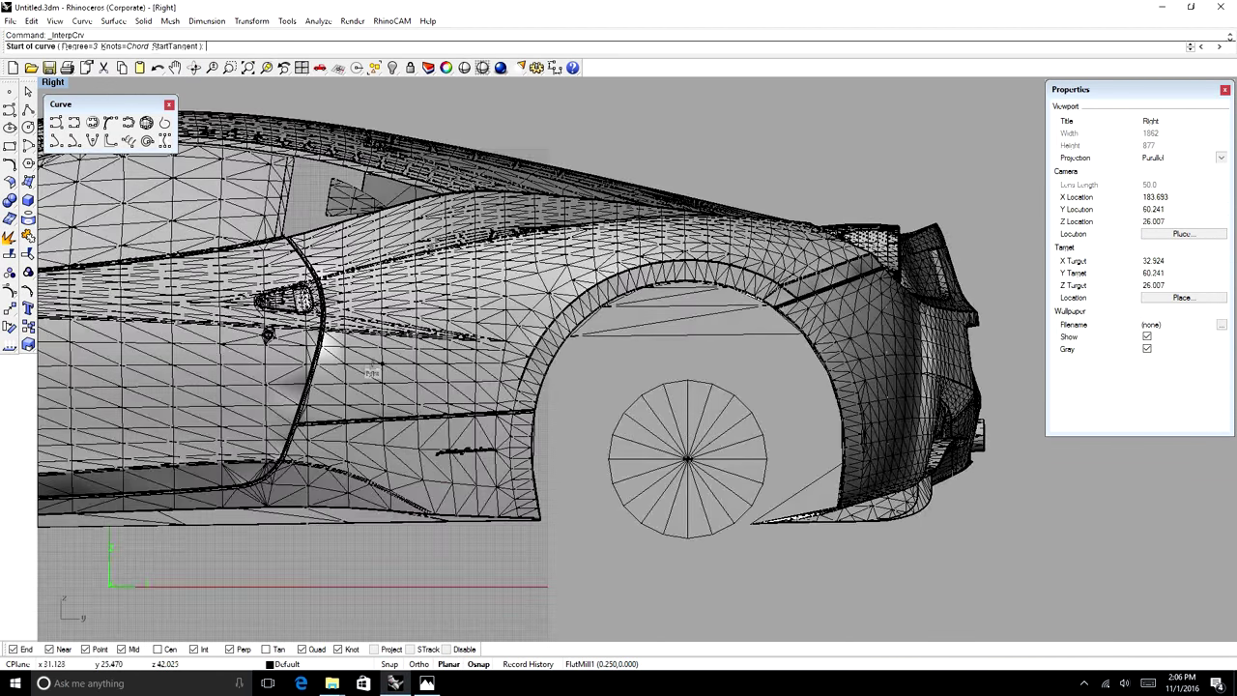
- Draw a two-point interpolated curve from behind the door's lower corner to above the rear bumper, guided by the reference photo
{"action": "key", "text": "alt+Tab"}
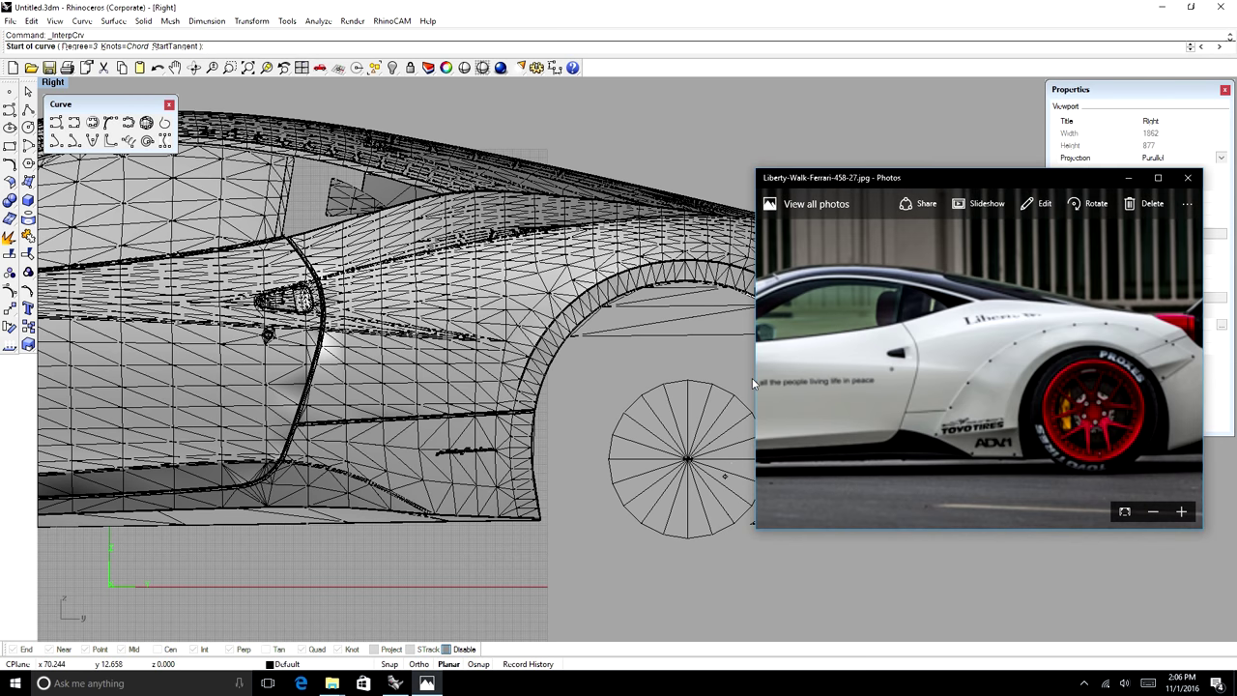
{"action": "mouse_move", "coordinate": [758, 375]}
{"action": "left_mouse_down"}
{"action": "mouse_move", "coordinate": [782, 367]}
{"action": "mouse_move", "coordinate": [719, 350]}
{"action": "mouse_move", "coordinate": [752, 354]}
{"action": "left_mouse_up"}
{"action": "left_click", "coordinate": [1127, 183]}
{"action": "left_click", "coordinate": [340, 467]}
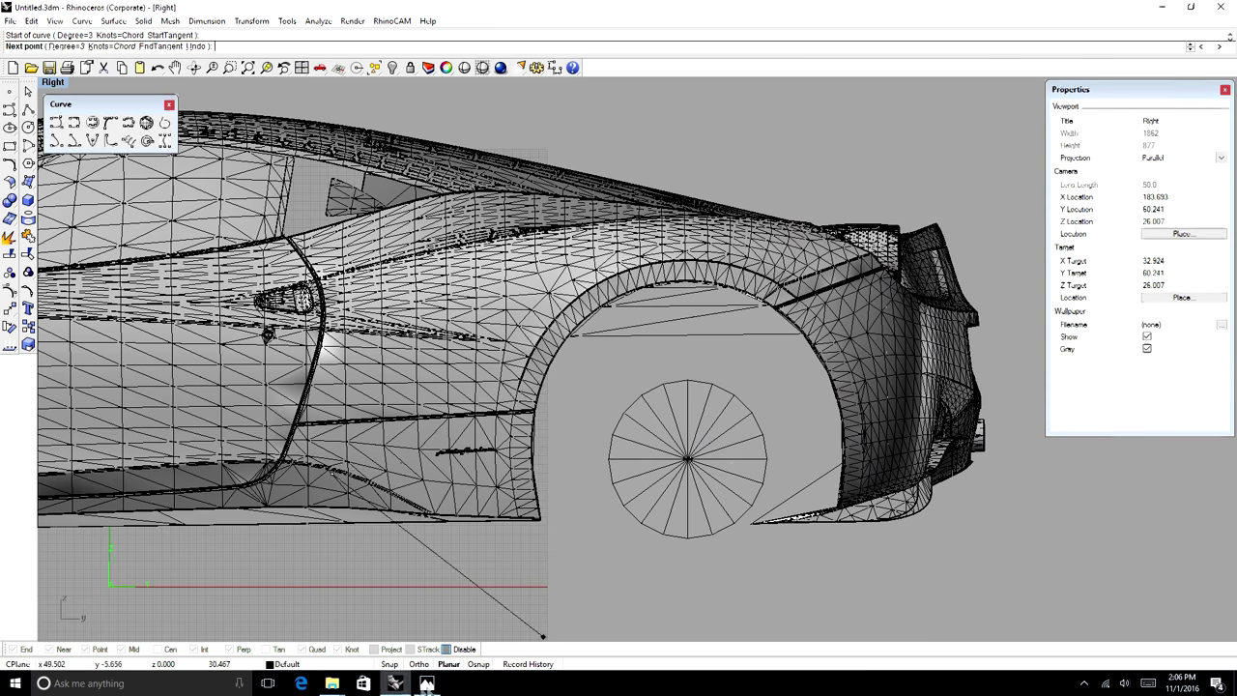
{"action": "left_click", "coordinate": [426, 684]}
{"action": "left_click", "coordinate": [904, 301]}
{"action": "key", "text": "Return"}
- Switch the Right view to wireframe and bend the new curve into an arch over the rear wheel with its control points
{"action": "left_click", "coordinate": [678, 367]}
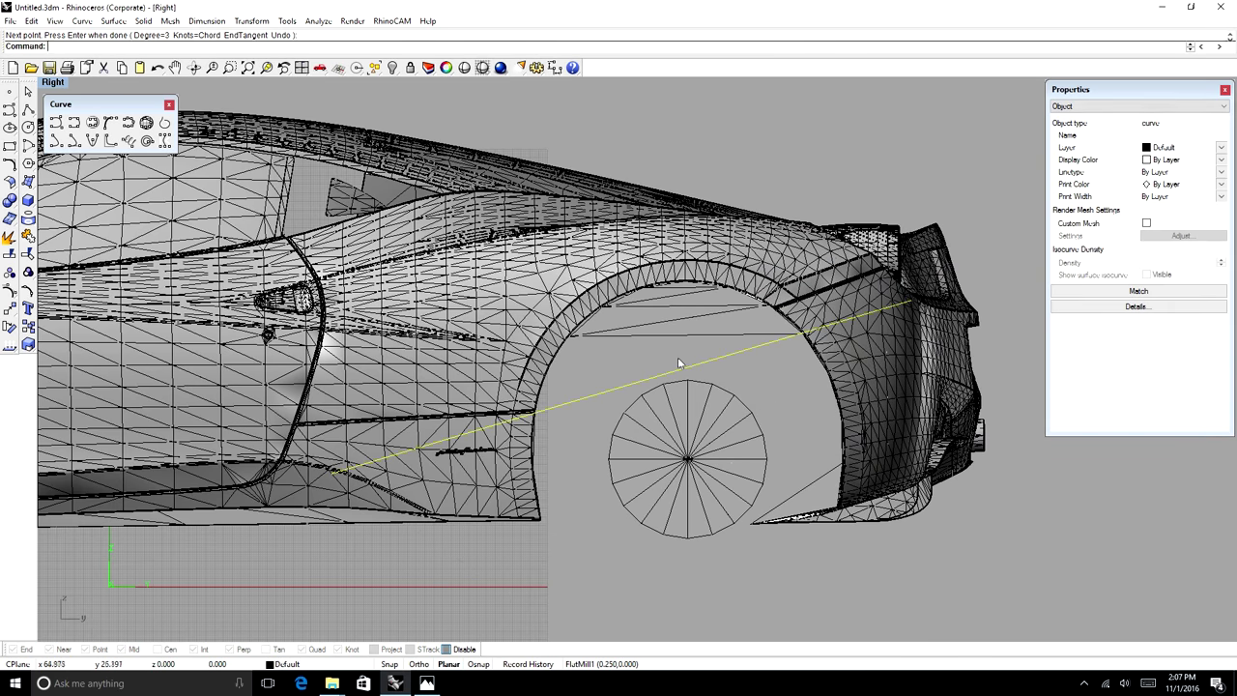
{"action": "key", "text": "F10"}
{"action": "left_click", "coordinate": [718, 357]}
{"action": "right_click", "coordinate": [52, 82]}
{"action": "left_click", "coordinate": [89, 114]}
{"action": "left_click_drag", "start_coordinate": [578, 402], "coordinate": [524, 416]}
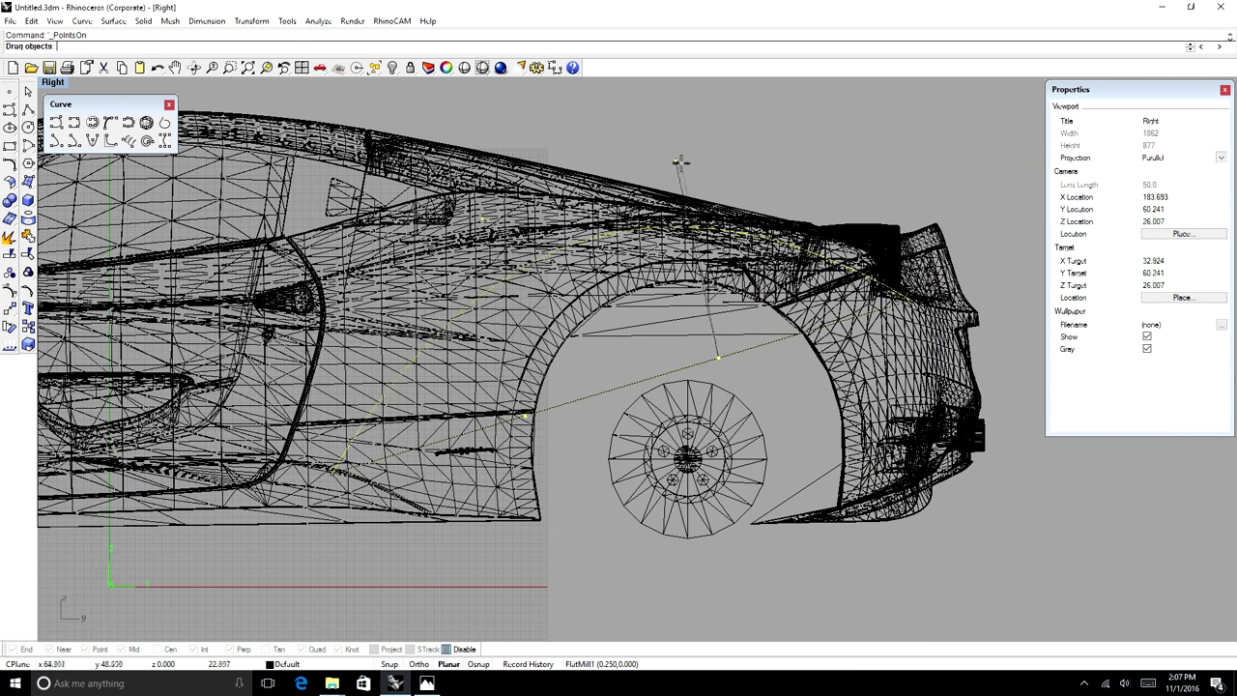
{"action": "left_click_drag", "start_coordinate": [993, 313], "coordinate": [912, 303]}
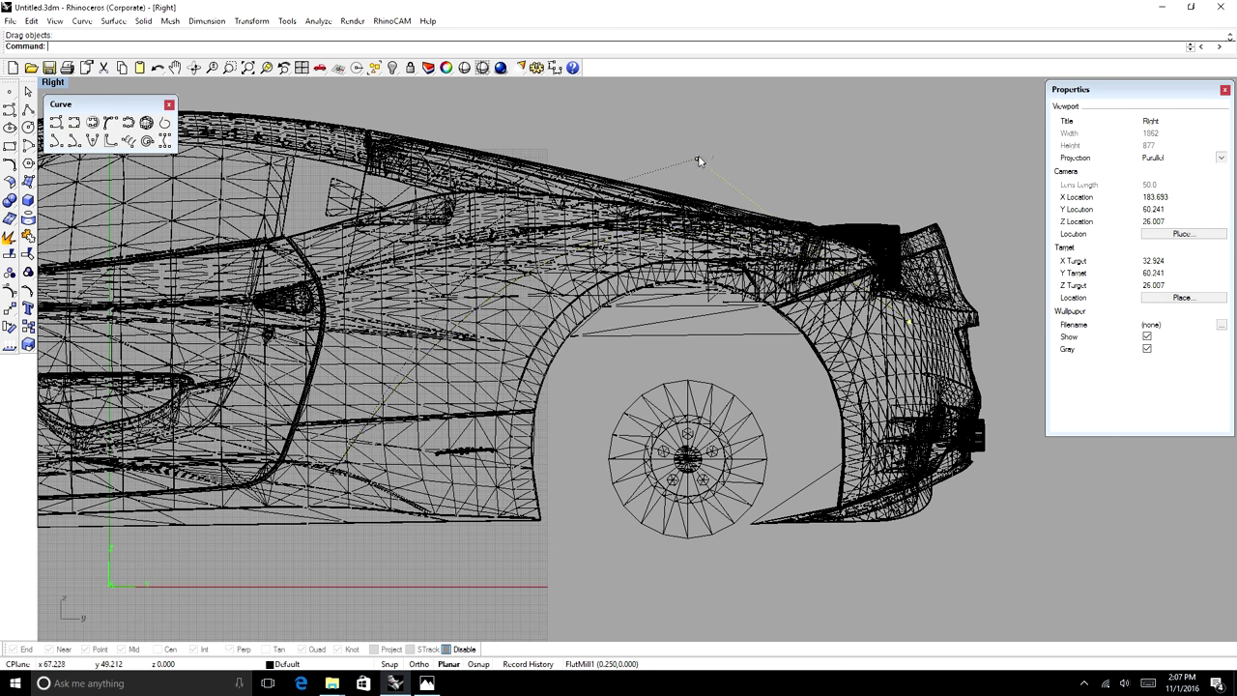
{"action": "left_click_drag", "start_coordinate": [699, 159], "coordinate": [719, 161]}
{"action": "key", "text": "Escape"}
{"action": "key", "text": "Escape"}
- Select the rear arch curve and compare it with the side-view reference picture in Photos
{"action": "left_click", "coordinate": [520, 282]}
{"action": "left_click", "coordinate": [563, 320]}
{"action": "left_click", "coordinate": [428, 685]}
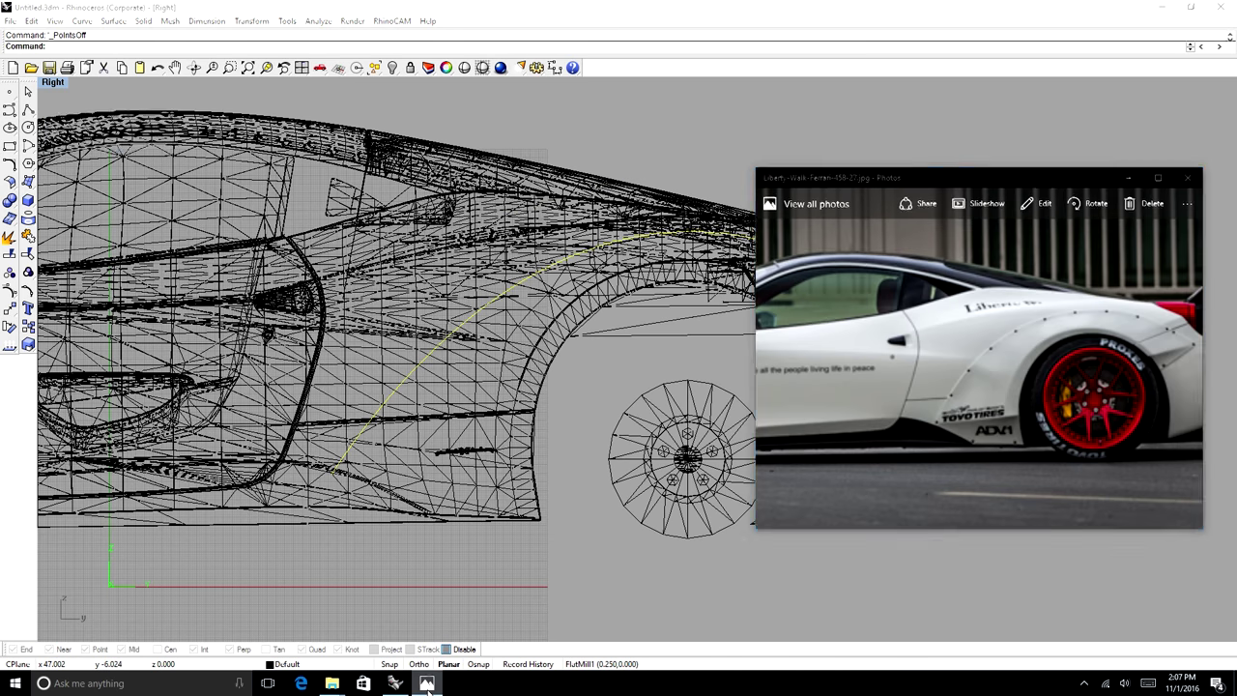
- Select the rear arch curve in the Right view and rebuild it
{"action": "left_click", "coordinate": [428, 685]}
{"action": "key", "text": "Escape"}
{"action": "left_click", "coordinate": [489, 301]}
{"action": "left_click", "coordinate": [523, 335]}
{"action": "type", "text": "Rebuild"}
{"action": "key", "text": "Return"}
{"action": "left_click", "coordinate": [574, 383]}
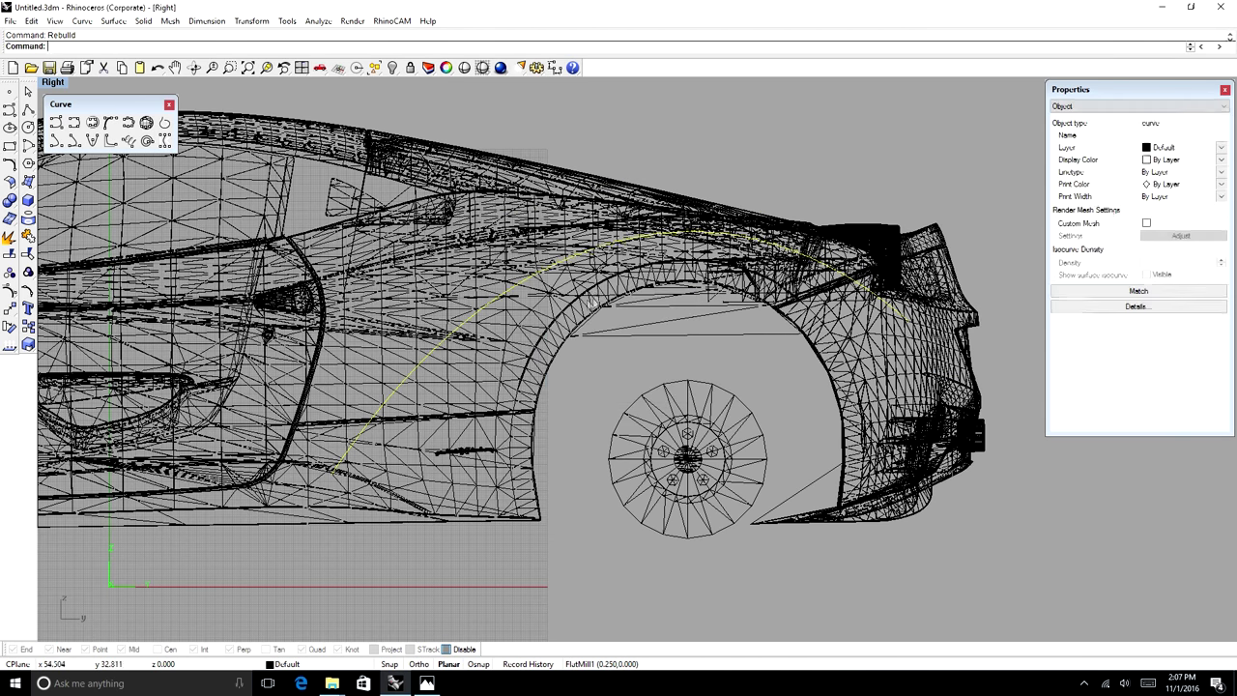
- Adjust the front slope of the rear arch curve by moving its control points slightly, and hide the points again
{"action": "key", "text": "F10"}
{"action": "left_click", "coordinate": [489, 291]}
{"action": "left_click", "coordinate": [524, 324]}
{"action": "left_click_drag", "start_coordinate": [489, 291], "coordinate": [480, 284]}
{"action": "left_click", "coordinate": [374, 412]}
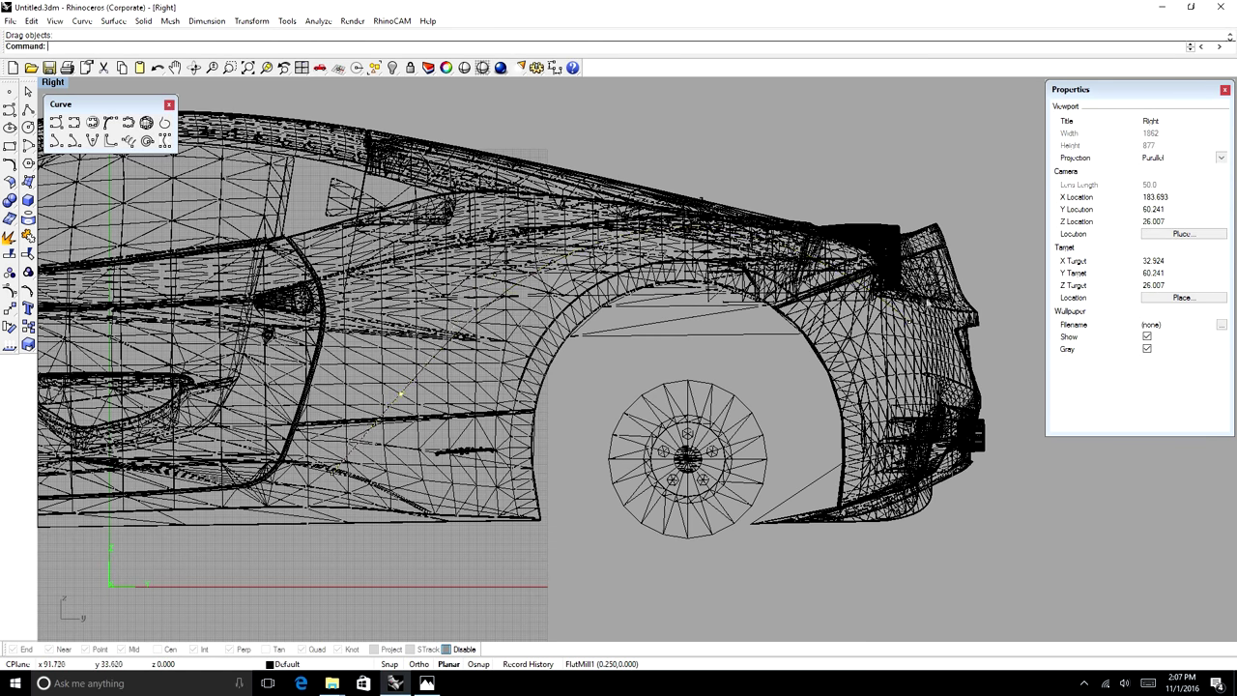
{"action": "key", "text": "Escape"}
{"action": "key", "text": "Escape"}
- Compare the reshaped rear arch curve with the side-view reference picture in Photos
{"action": "left_click", "coordinate": [908, 309]}
{"action": "left_click", "coordinate": [947, 341]}
{"action": "left_click", "coordinate": [428, 686]}
{"action": "left_click", "coordinate": [428, 686]}
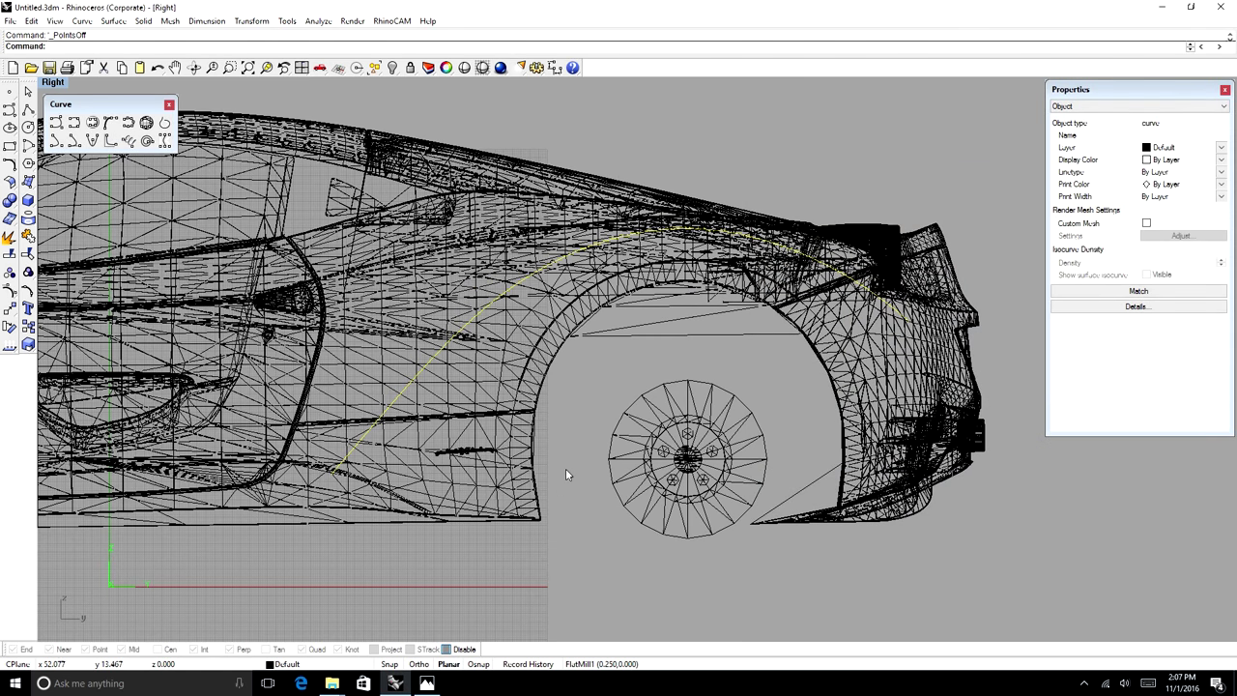
{"action": "scroll", "coordinate": [963, 399], "scroll_direction": "down", "scroll_amount": 6}
{"action": "left_click", "coordinate": [433, 687]}
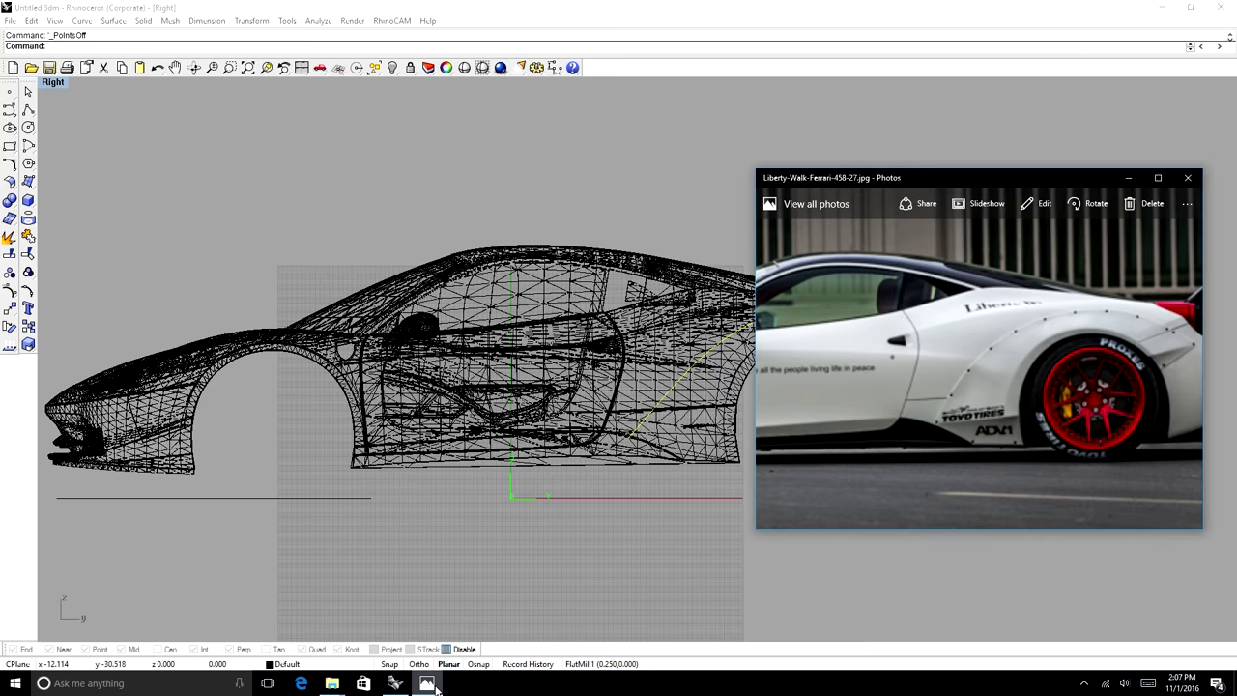
{"action": "left_click", "coordinate": [435, 687]}
- Draw a degree-3 control-point curve from the arch's lower front end down to the sill and along it to the rear wheel opening
{"action": "scroll", "coordinate": [679, 459], "scroll_direction": "up", "scroll_amount": 8}
{"action": "left_click", "coordinate": [56, 122]}
{"action": "left_click", "coordinate": [567, 402]}
{"action": "left_click", "coordinate": [1084, 683]}
{"action": "left_click", "coordinate": [614, 415]}
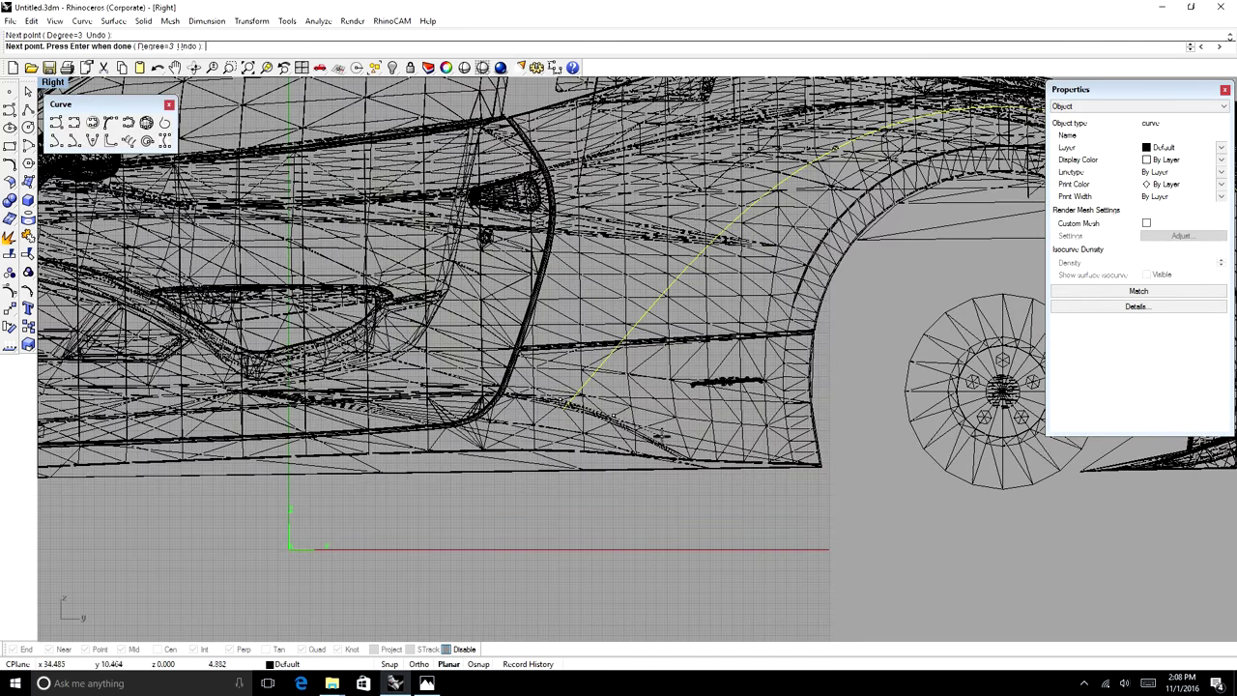
{"action": "left_click", "coordinate": [830, 463]}
{"action": "right_click", "coordinate": [830, 463]}
- Compare the new lower curve with the reference picture and examine the arch's rear end above the bumper
{"action": "scroll", "coordinate": [455, 381], "scroll_direction": "down", "scroll_amount": 4}
{"action": "right_click_drag", "start_coordinate": [746, 431], "coordinate": [580, 412]}
{"action": "left_click", "coordinate": [428, 684]}
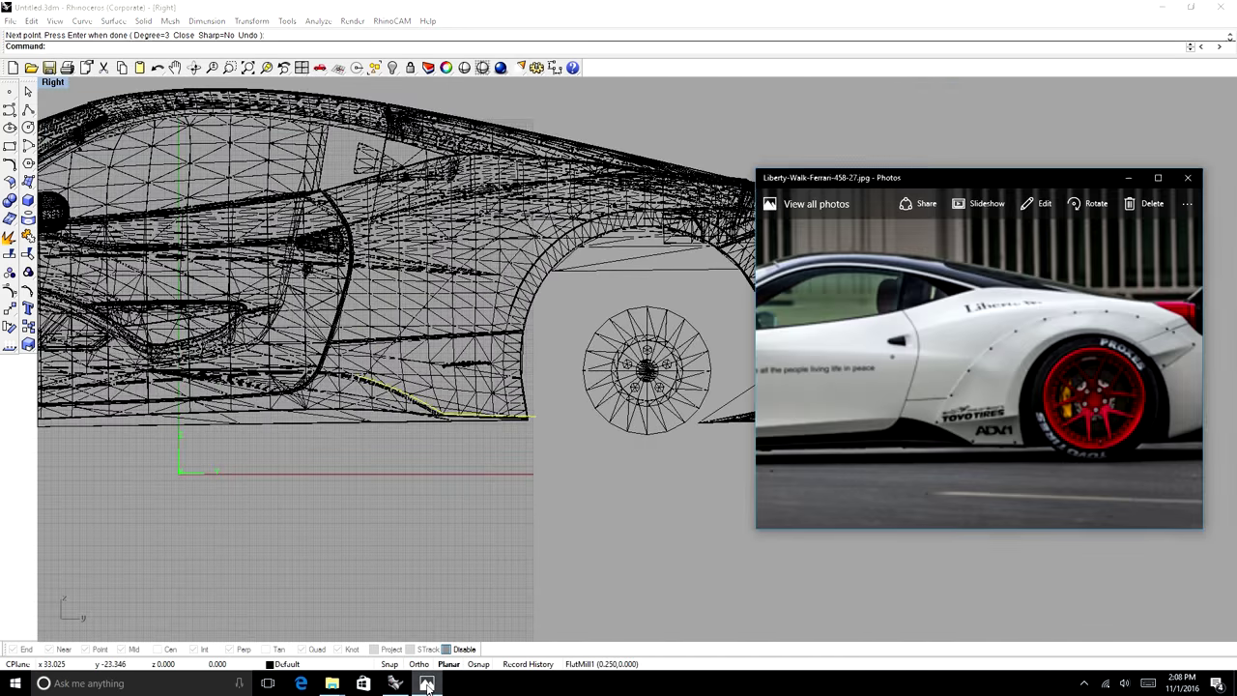
{"action": "left_click", "coordinate": [428, 684]}
{"action": "left_click", "coordinate": [428, 684]}
{"action": "left_click", "coordinate": [428, 684]}
{"action": "scroll", "coordinate": [762, 235], "scroll_direction": "up", "scroll_amount": 6}
{"action": "left_click", "coordinate": [56, 123]}
{"action": "left_click", "coordinate": [40, 468]}
{"action": "left_click", "coordinate": [874, 275]}
{"action": "right_click", "coordinate": [874, 275]}
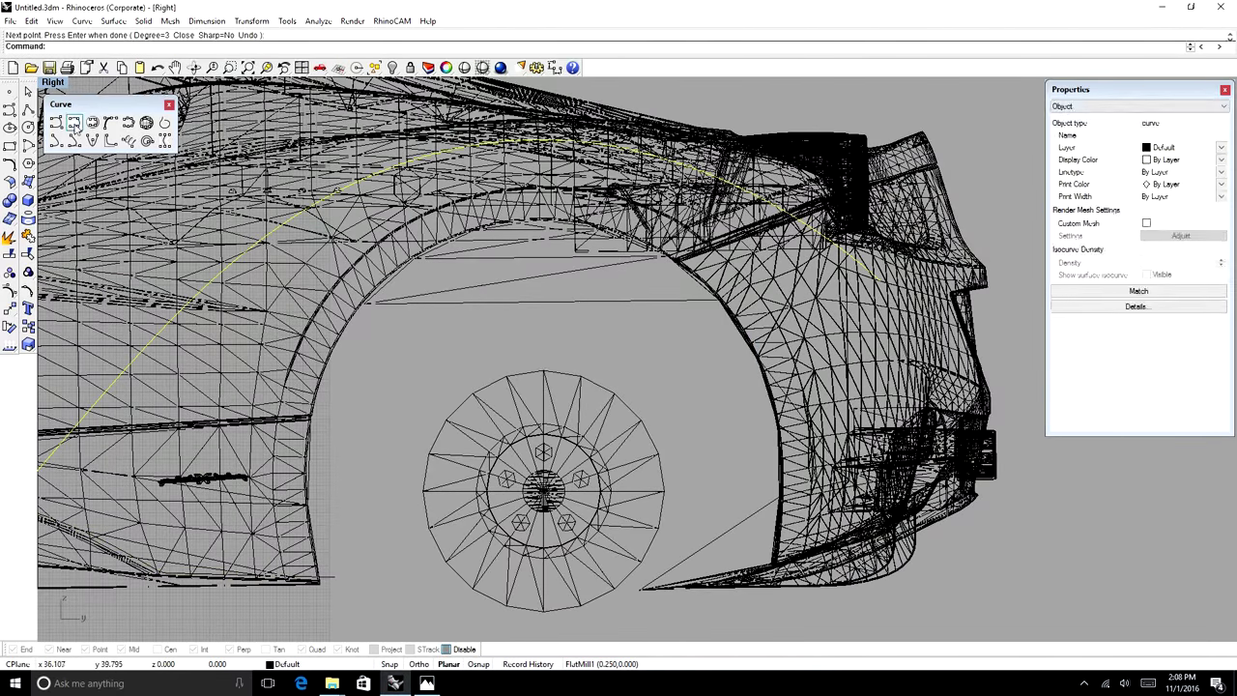
{"action": "left_click", "coordinate": [74, 123]}
{"action": "left_click", "coordinate": [426, 683]}
{"action": "left_click", "coordinate": [426, 683]}
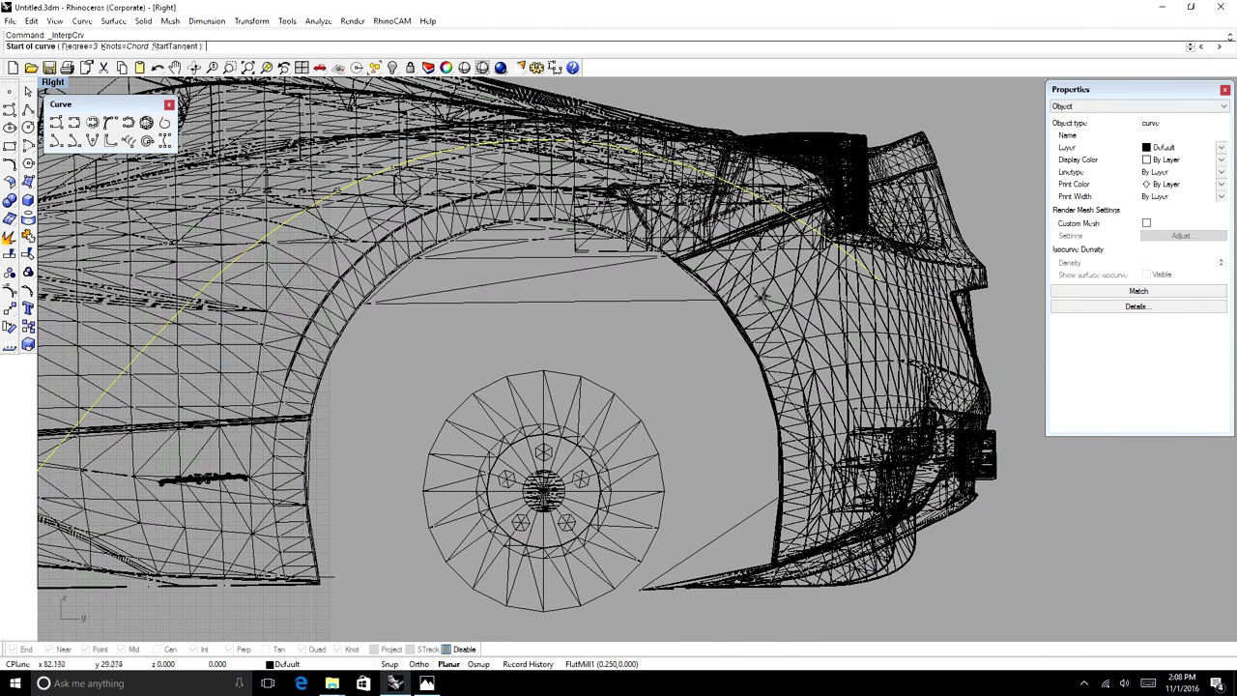
{"action": "key", "text": "Escape"}
{"action": "key", "text": "Escape"}
{"action": "key", "text": "ctrl+z"}
{"action": "left_click", "coordinate": [31, 21]}
{"action": "left_click", "coordinate": [47, 54]}
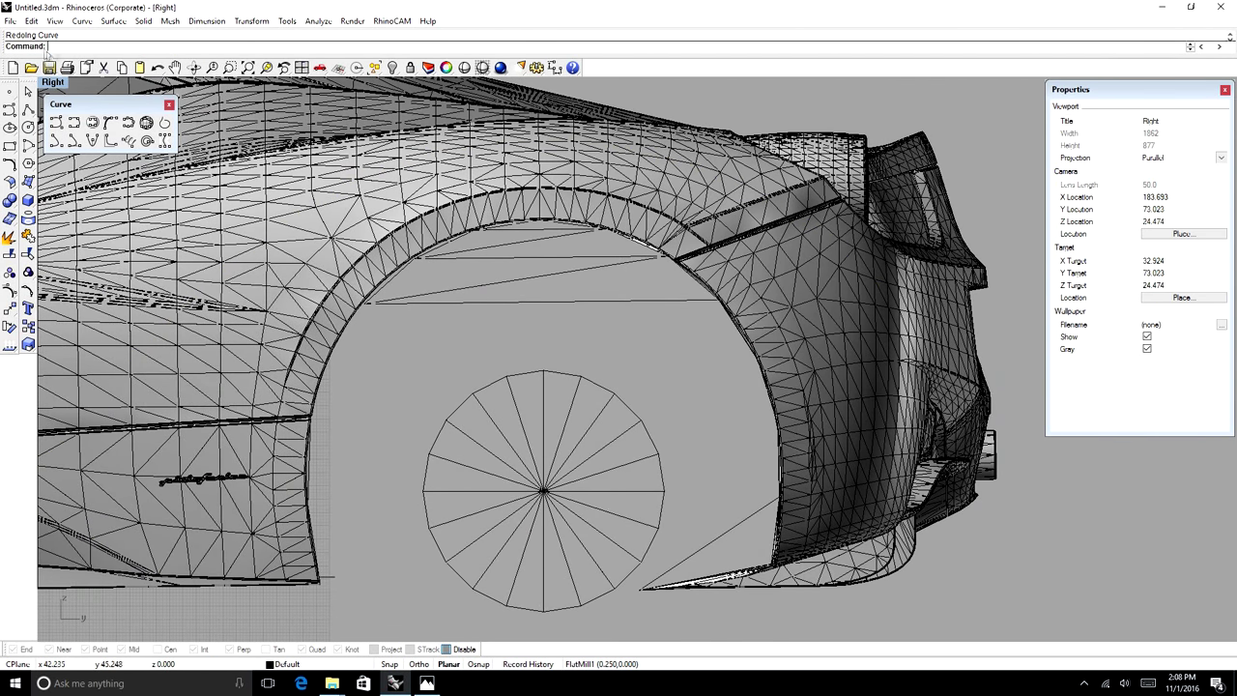
- Switch the Right view back to wireframe display and select the rear arch curve
{"action": "right_click", "coordinate": [52, 83]}
{"action": "left_click", "coordinate": [79, 116]}
{"action": "left_click", "coordinate": [278, 228]}
{"action": "left_click", "coordinate": [314, 261]}
- Draw an interpolated line between the rear end of the arch curve and the edge of the rear wheel opening
{"action": "left_click", "coordinate": [75, 122]}
{"action": "left_click", "coordinate": [723, 329]}
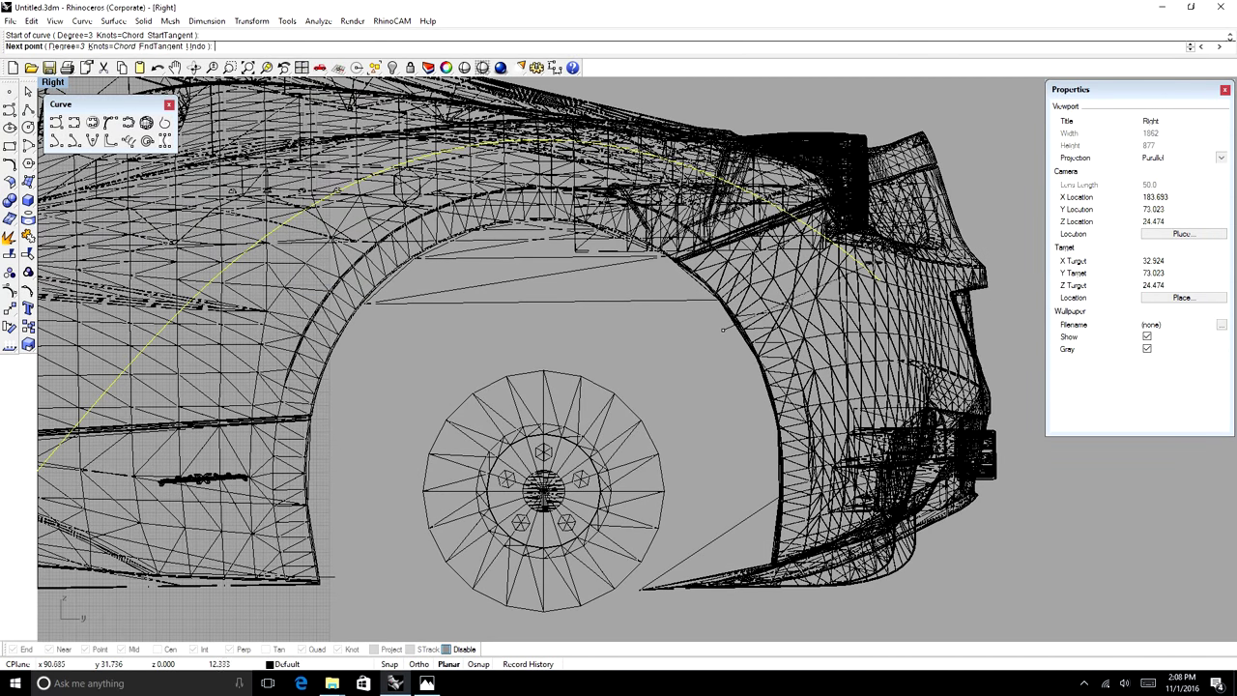
{"action": "left_click", "coordinate": [727, 332]}
{"action": "key", "text": "Return"}
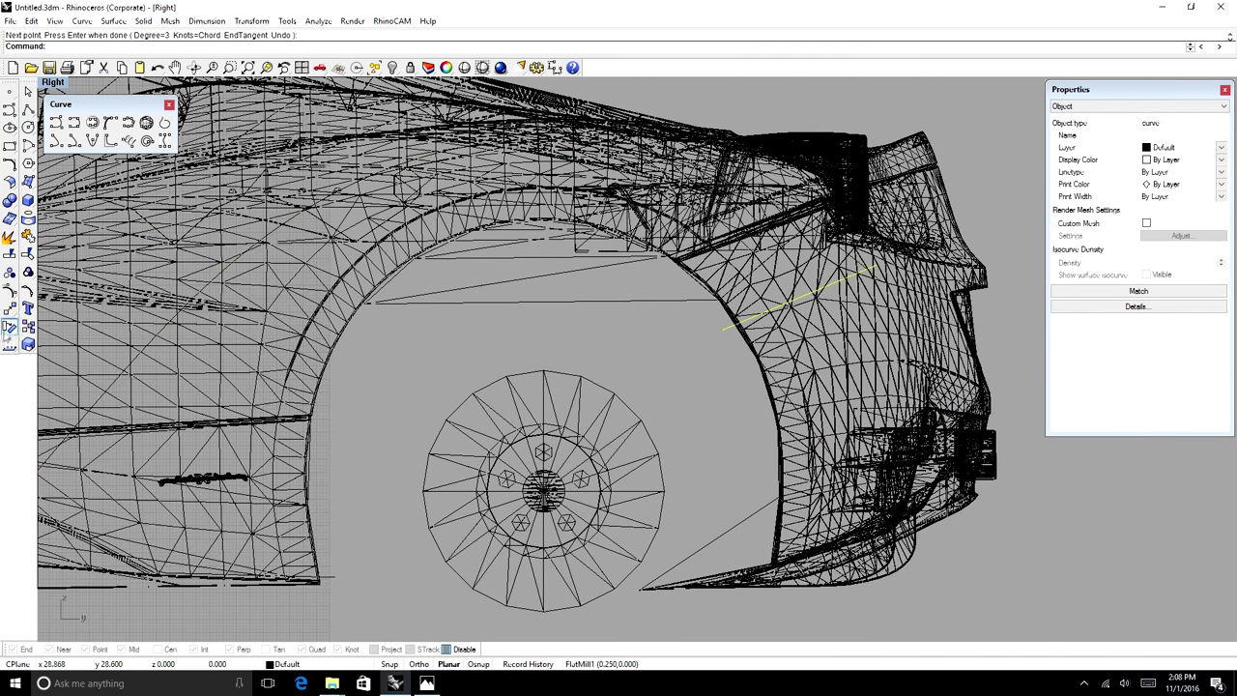
{"action": "left_click", "coordinate": [9, 326]}
{"action": "left_click", "coordinate": [874, 266]}
{"action": "left_click", "coordinate": [562, 396]}
{"action": "left_click", "coordinate": [668, 396]}
{"action": "key", "text": "Escape"}
- Select the rear arch, the short rear connecting line and the lower sill curve together
{"action": "scroll", "coordinate": [731, 327], "scroll_direction": "down", "scroll_amount": 4}
{"action": "left_click", "coordinate": [740, 345]}
{"action": "left_click", "coordinate": [316, 334], "text": "shift"}
{"action": "left_click", "coordinate": [352, 366]}
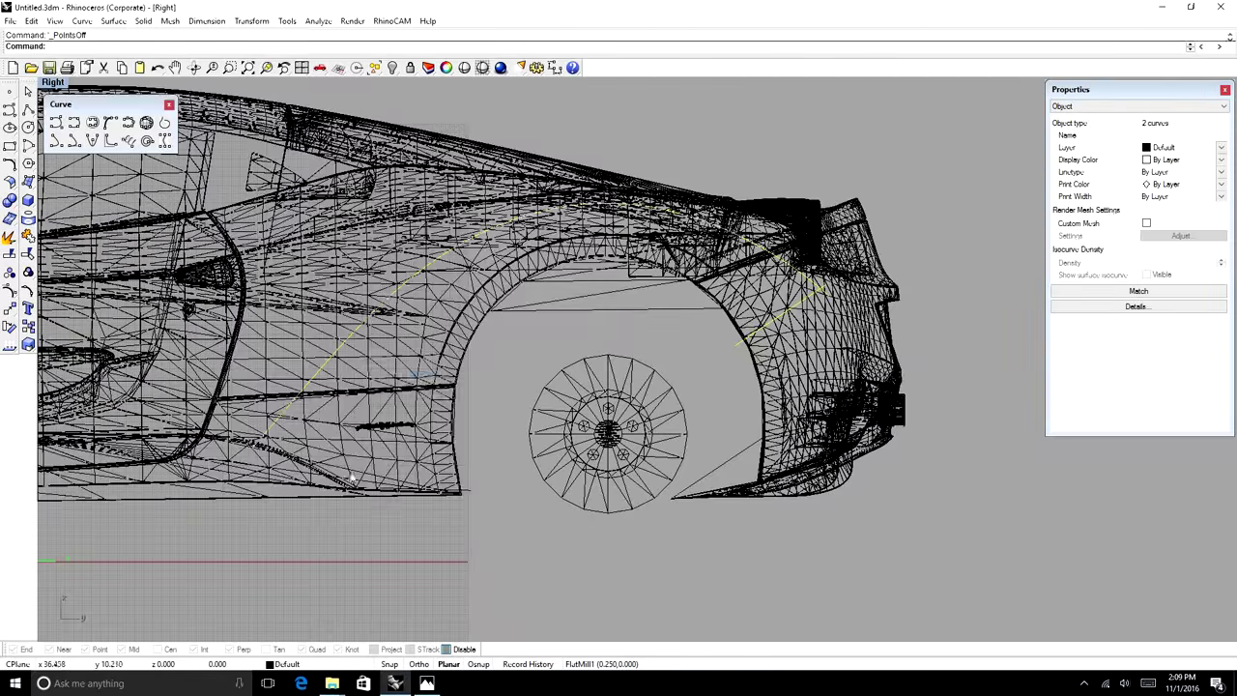
{"action": "left_click", "coordinate": [356, 474], "text": "shift"}
{"action": "left_click", "coordinate": [401, 505]}
{"action": "scroll", "coordinate": [773, 305], "scroll_direction": "up", "scroll_amount": 6}
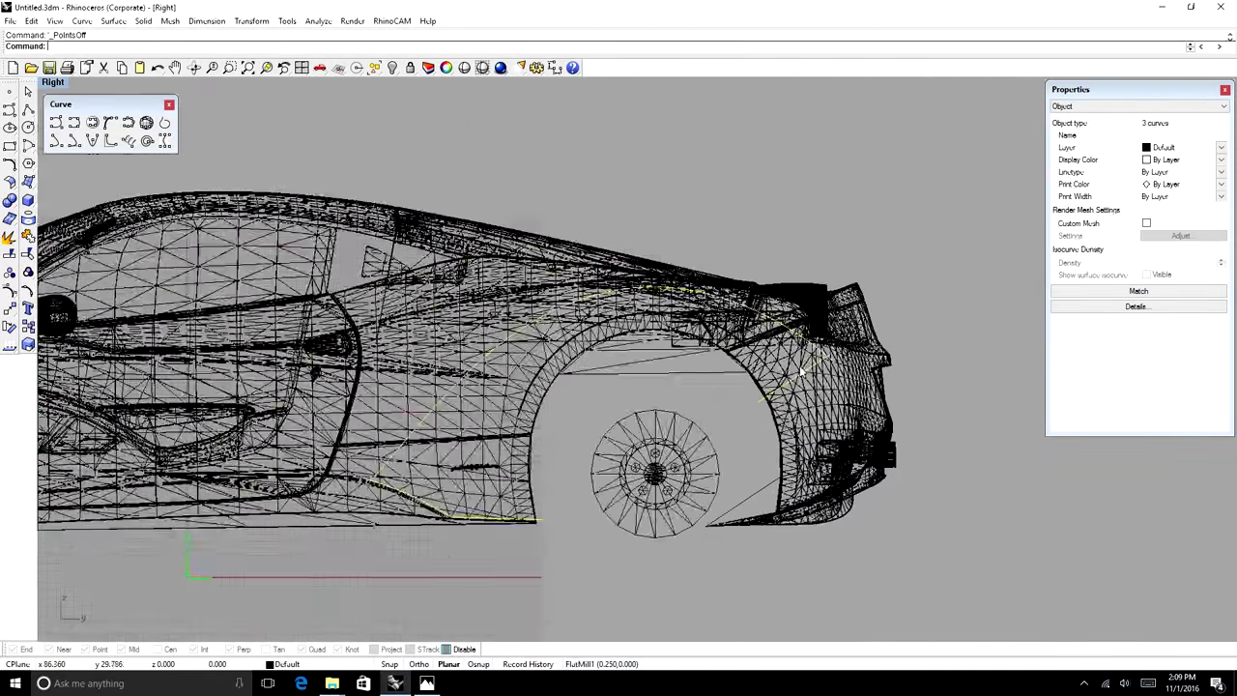
{"action": "key", "text": "Return"}
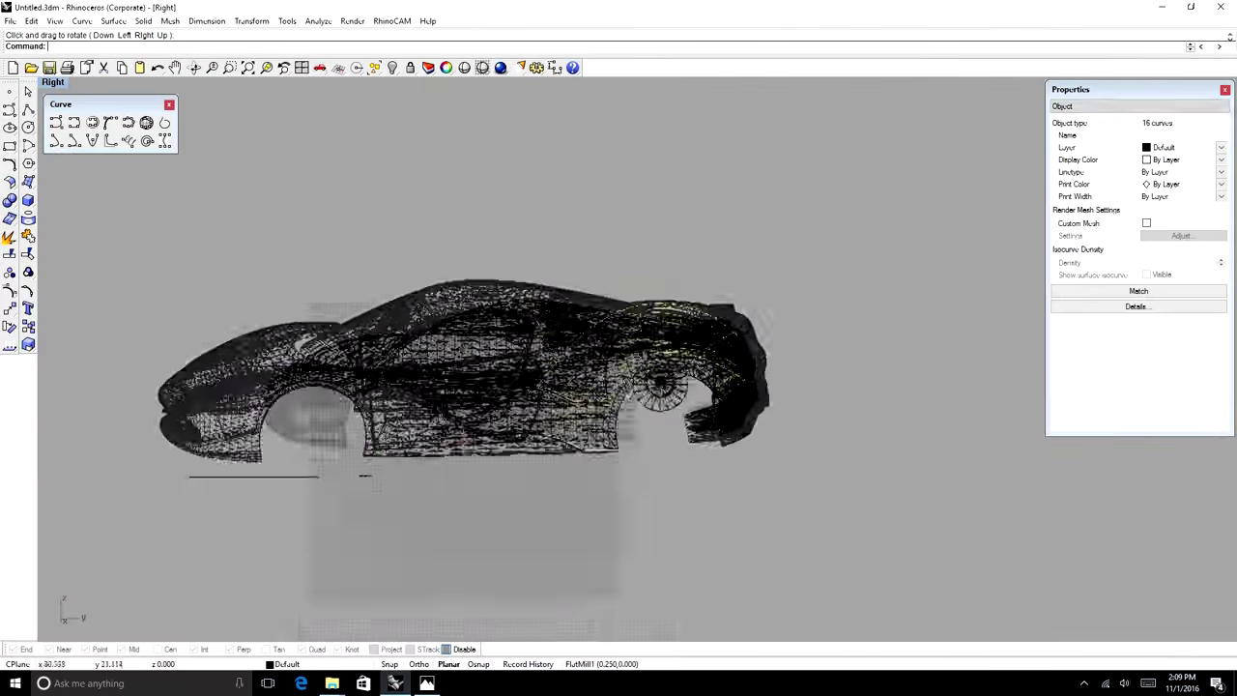
- Select the chassis, door, front and rear body meshes of the car and hide them
{"action": "left_click", "coordinate": [550, 333]}
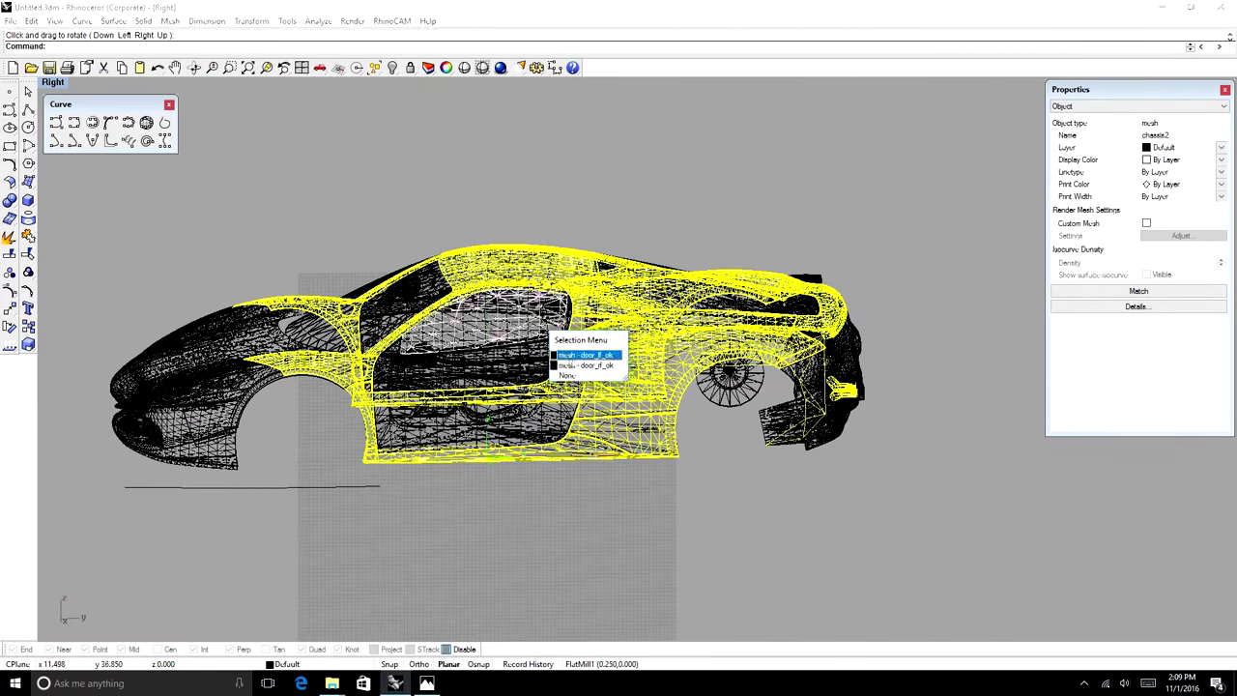
{"action": "left_click", "coordinate": [568, 375]}
{"action": "left_click_drag", "start_coordinate": [425, 506], "coordinate": [387, 280], "text": "shift"}
{"action": "left_click", "coordinate": [871, 363], "text": "shift"}
{"action": "left_click", "coordinate": [899, 383]}
{"action": "left_click", "coordinate": [765, 317], "text": "shift"}
{"action": "left_click", "coordinate": [792, 341]}
{"action": "type", "text": "Hide"}
{"action": "key", "text": "Return"}
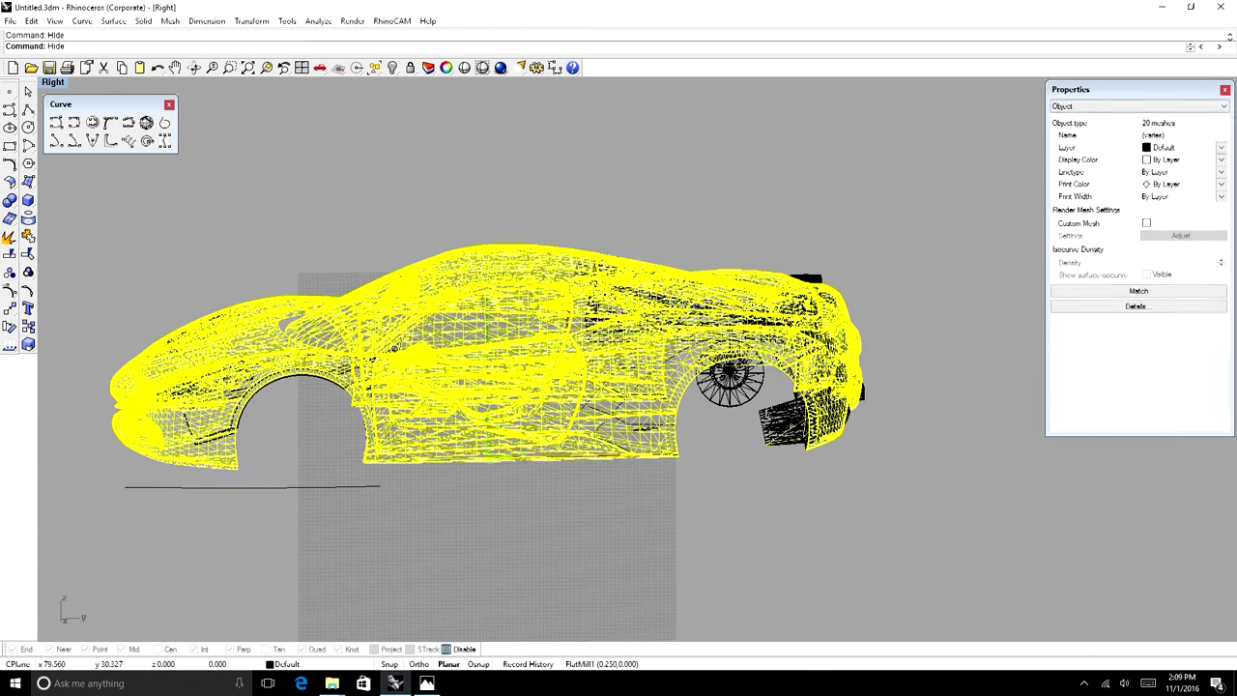
- Select the leftover engine-bay, tail and rear bumper meshes around the rear fender curves and delete them
{"action": "left_click_drag", "start_coordinate": [622, 220], "coordinate": [543, 313]}
{"action": "scroll", "coordinate": [840, 290], "scroll_direction": "up", "scroll_amount": 6}
{"action": "left_click", "coordinate": [848, 324], "text": "shift"}
{"action": "left_click", "coordinate": [875, 348]}
{"action": "left_click", "coordinate": [813, 277], "text": "shift"}
{"action": "left_click", "coordinate": [841, 301]}
{"action": "left_click", "coordinate": [858, 498], "text": "shift"}
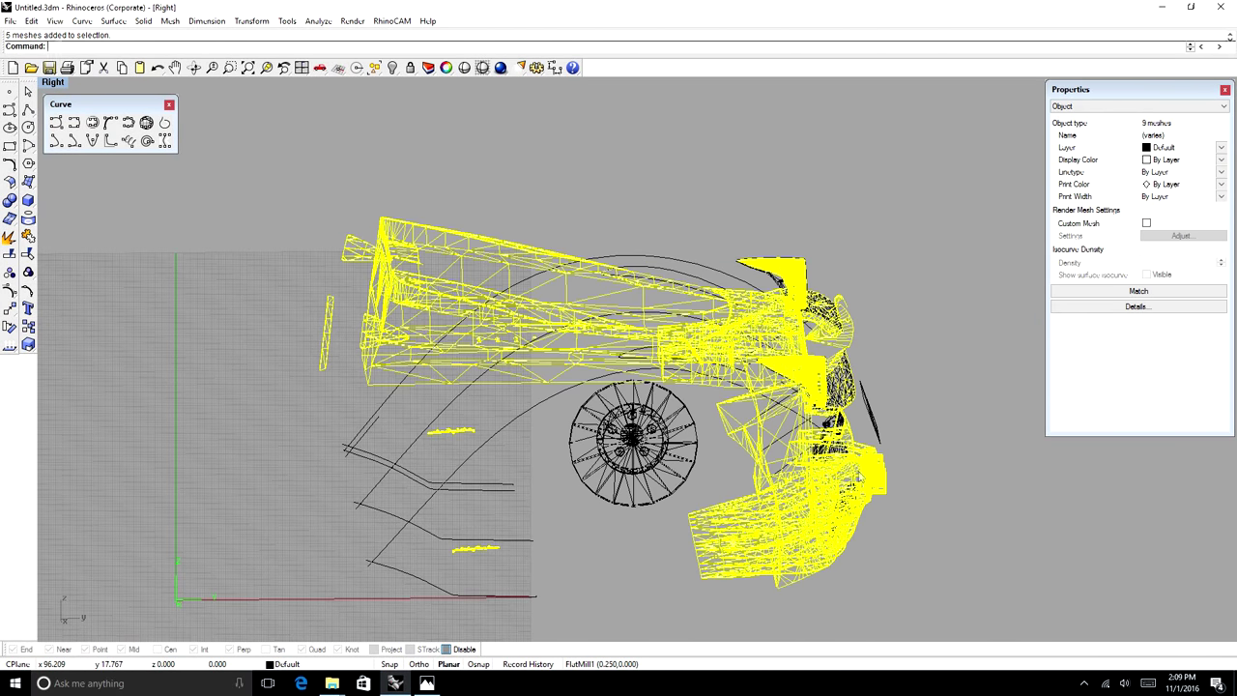
{"action": "key", "text": "Delete"}
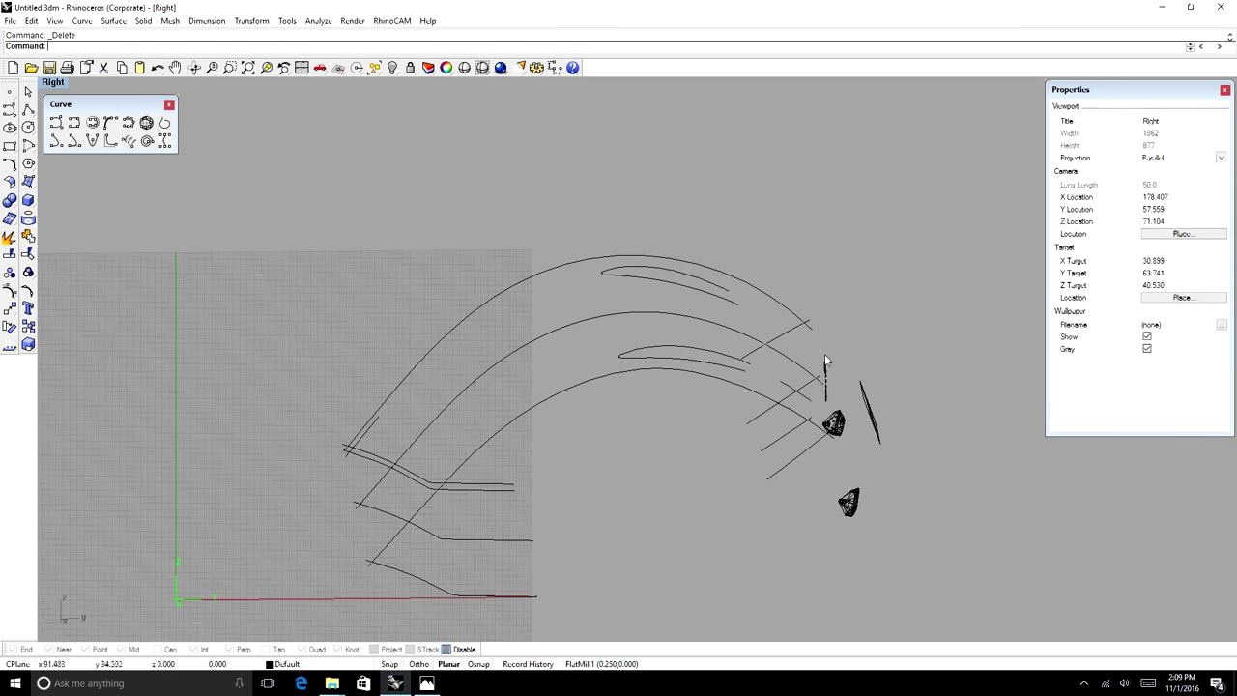
- Delete the surplus copies and stray pieces among the rear fender curve sets, viewing them from the front
{"action": "left_click", "coordinate": [838, 428]}
{"action": "left_click", "coordinate": [194, 68]}
{"action": "left_click_drag", "start_coordinate": [463, 406], "coordinate": [778, 502]}
{"action": "scroll", "coordinate": [779, 500], "scroll_direction": "down", "scroll_amount": 10}
{"action": "left_click_drag", "start_coordinate": [671, 366], "coordinate": [568, 522]}
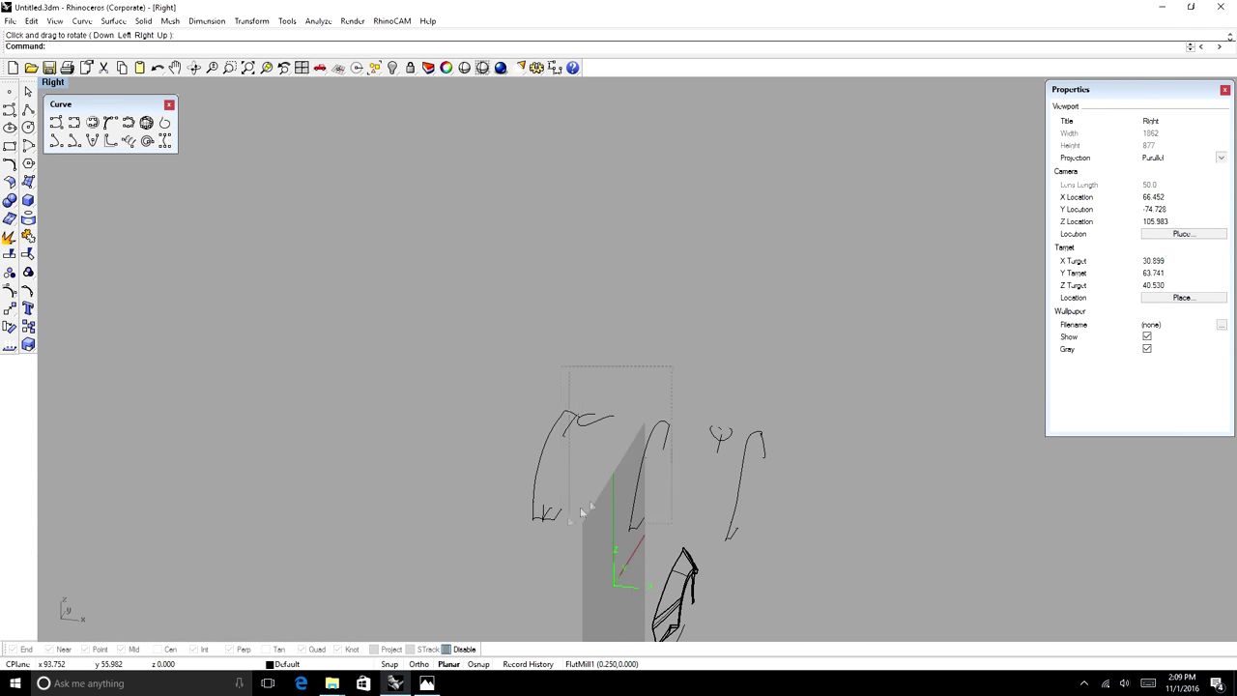
{"action": "key", "text": "Delete"}
{"action": "scroll", "coordinate": [730, 441], "scroll_direction": "up", "scroll_amount": 10}
{"action": "left_click_drag", "start_coordinate": [750, 386], "coordinate": [664, 491]}
{"action": "key", "text": "Delete"}
{"action": "scroll", "coordinate": [704, 296], "scroll_direction": "down", "scroll_amount": 10}
{"action": "left_click", "coordinate": [193, 68]}
{"action": "left_click_drag", "start_coordinate": [879, 454], "coordinate": [626, 385]}
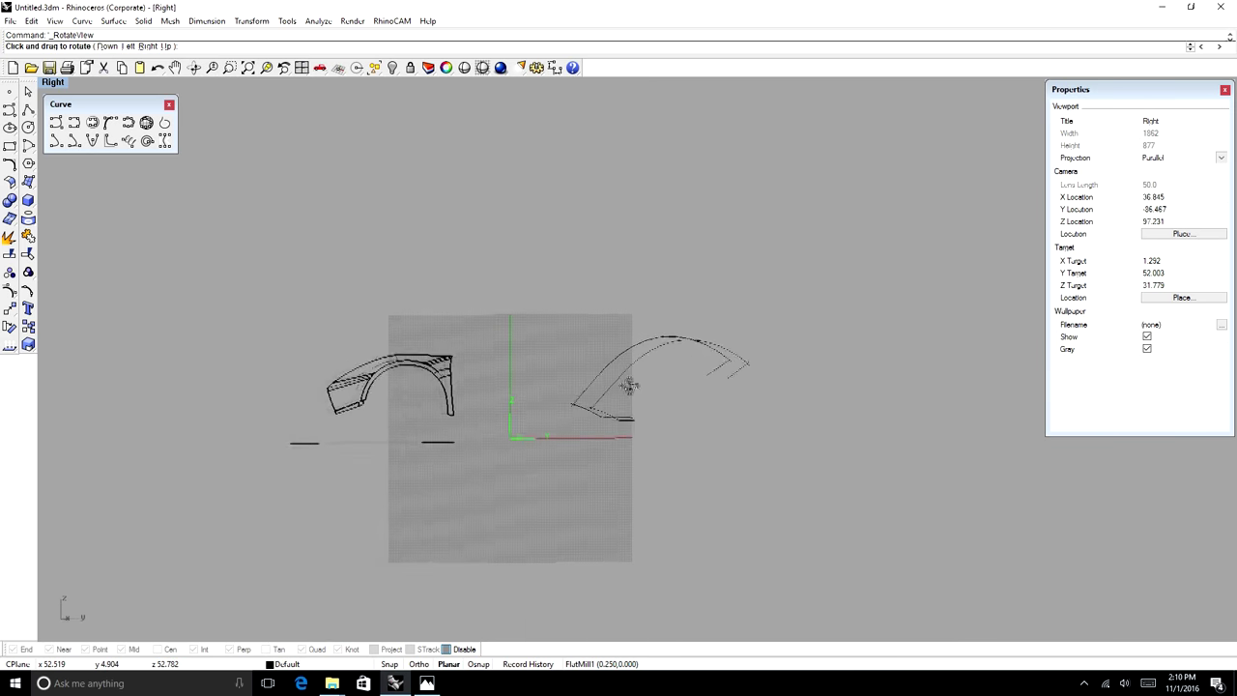
{"action": "left_click", "coordinate": [11, 21]}
{"action": "left_click", "coordinate": [30, 68]}
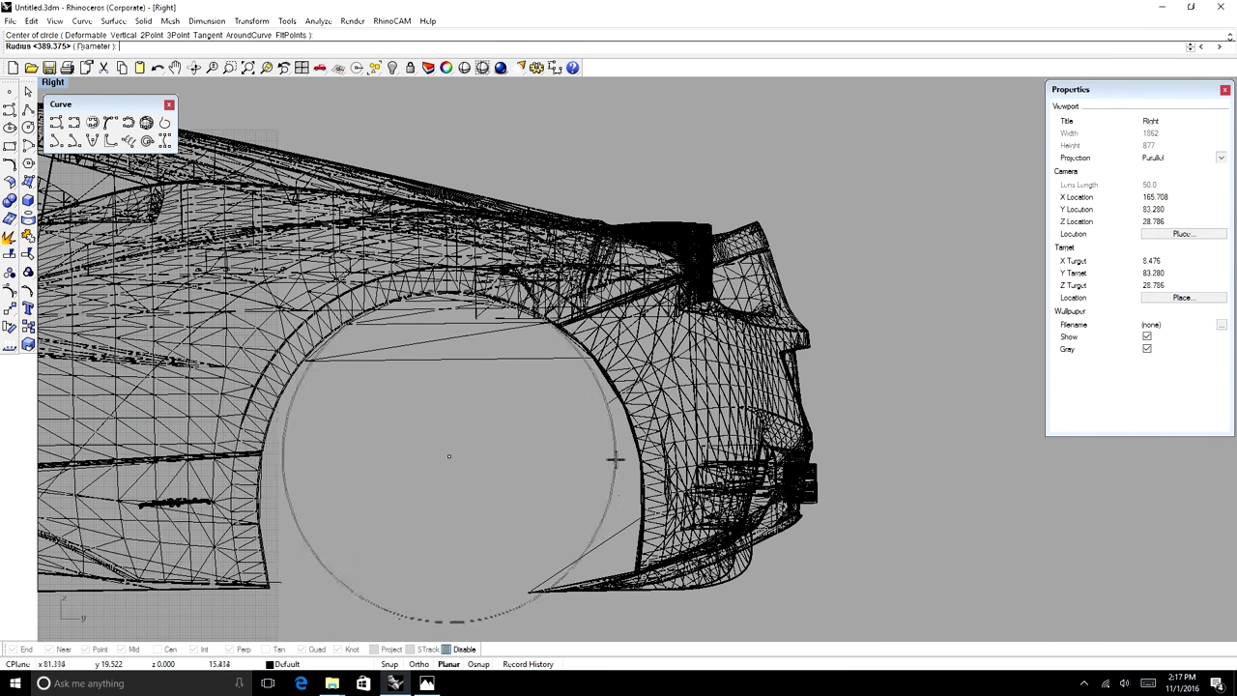
- Draw a circle of about 15 radius in the rear wheel opening and stretch it horizontally to the opening's width
{"action": "left_click", "coordinate": [615, 460]}
{"action": "left_click", "coordinate": [251, 21]}
{"action": "mouse_move", "coordinate": [262, 91]}
{"action": "left_click", "coordinate": [58, 124]}
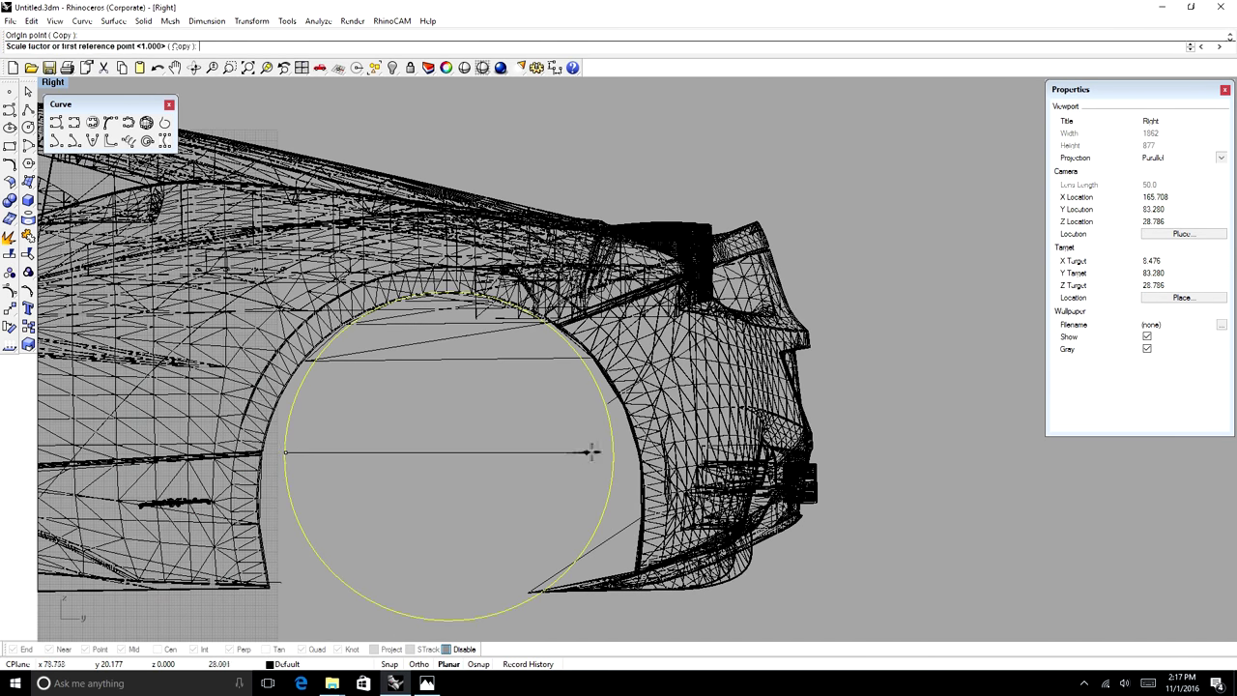
{"action": "left_click_drag", "start_coordinate": [661, 460], "coordinate": [641, 460]}
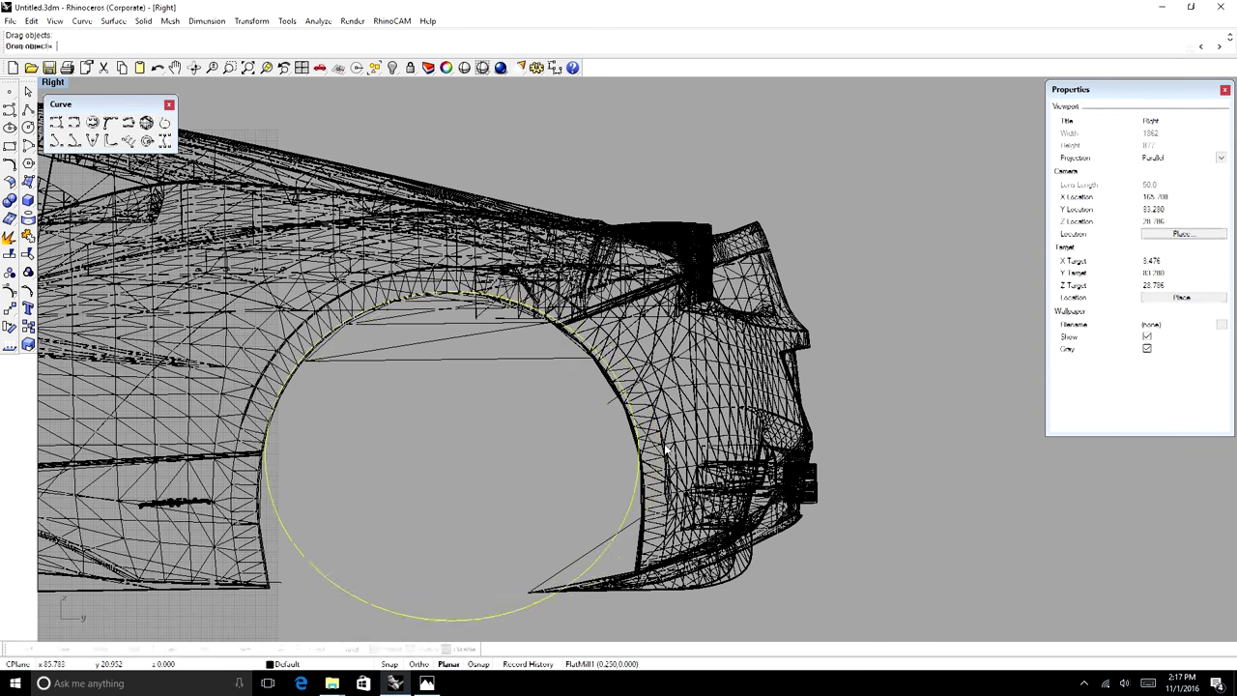
- Split the stretched circle at two points near its bottom and delete the lower segment
{"action": "right_click_drag", "start_coordinate": [413, 586], "coordinate": [439, 480]}
{"action": "left_click", "coordinate": [28, 253]}
{"action": "left_click", "coordinate": [267, 48]}
{"action": "key", "text": "Return"}
{"action": "key", "text": "Delete"}
- Rebuild the remaining wheel-opening arc and pull its end control points to the opening's lower front and rear corners
{"action": "left_click", "coordinate": [350, 471]}
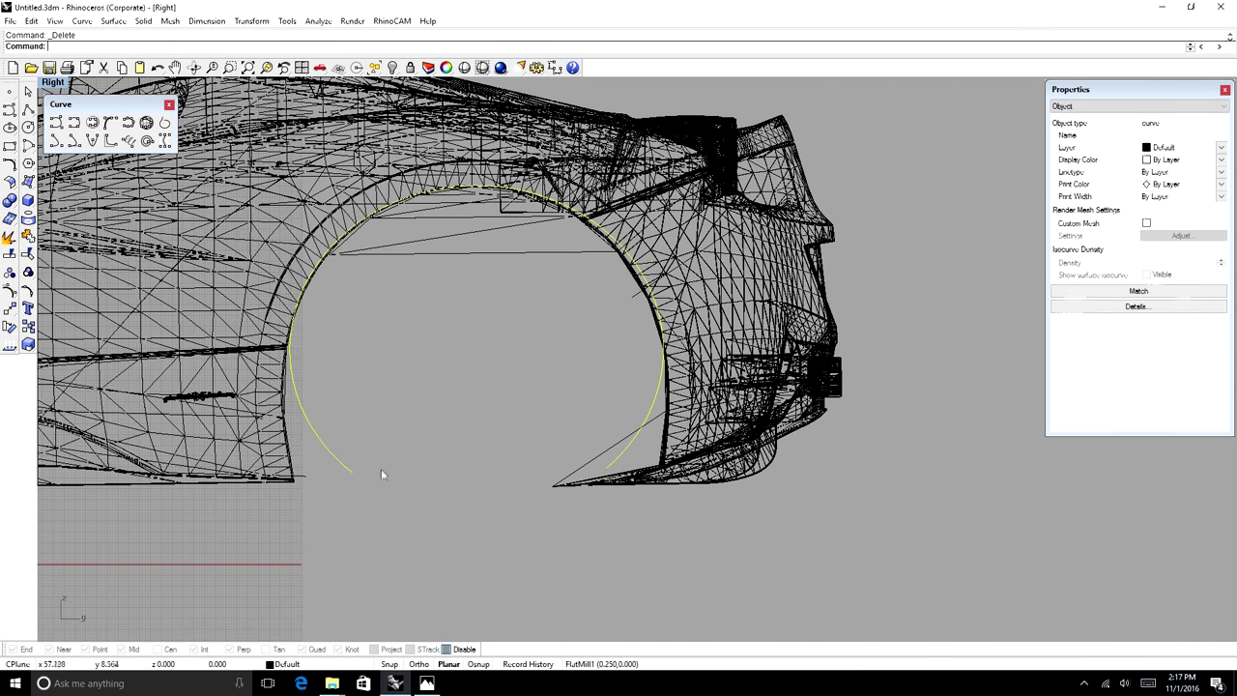
{"action": "type", "text": "rebuild"}
{"action": "key", "text": "Return"}
{"action": "left_click", "coordinate": [574, 383]}
{"action": "key", "text": "F10"}
{"action": "left_click_drag", "start_coordinate": [352, 474], "coordinate": [328, 458]}
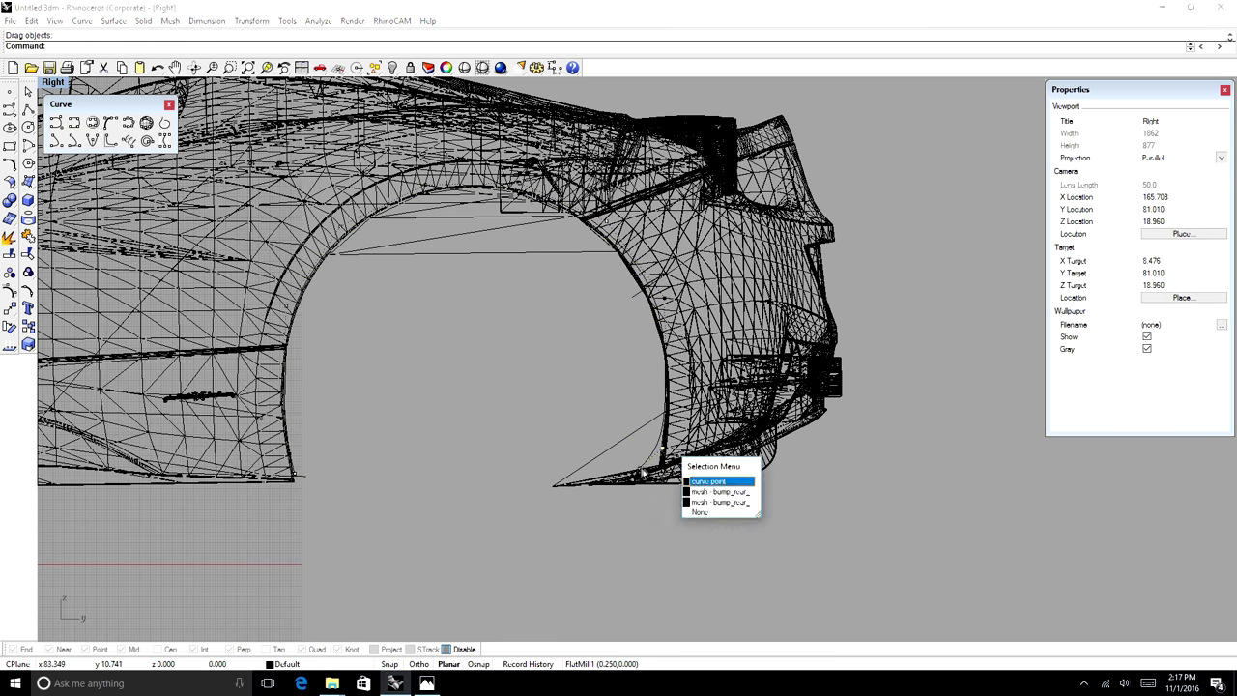
{"action": "left_click_drag", "start_coordinate": [642, 473], "coordinate": [663, 473]}
{"action": "left_click_drag", "start_coordinate": [294, 475], "coordinate": [296, 481]}
{"action": "key", "text": "F10"}
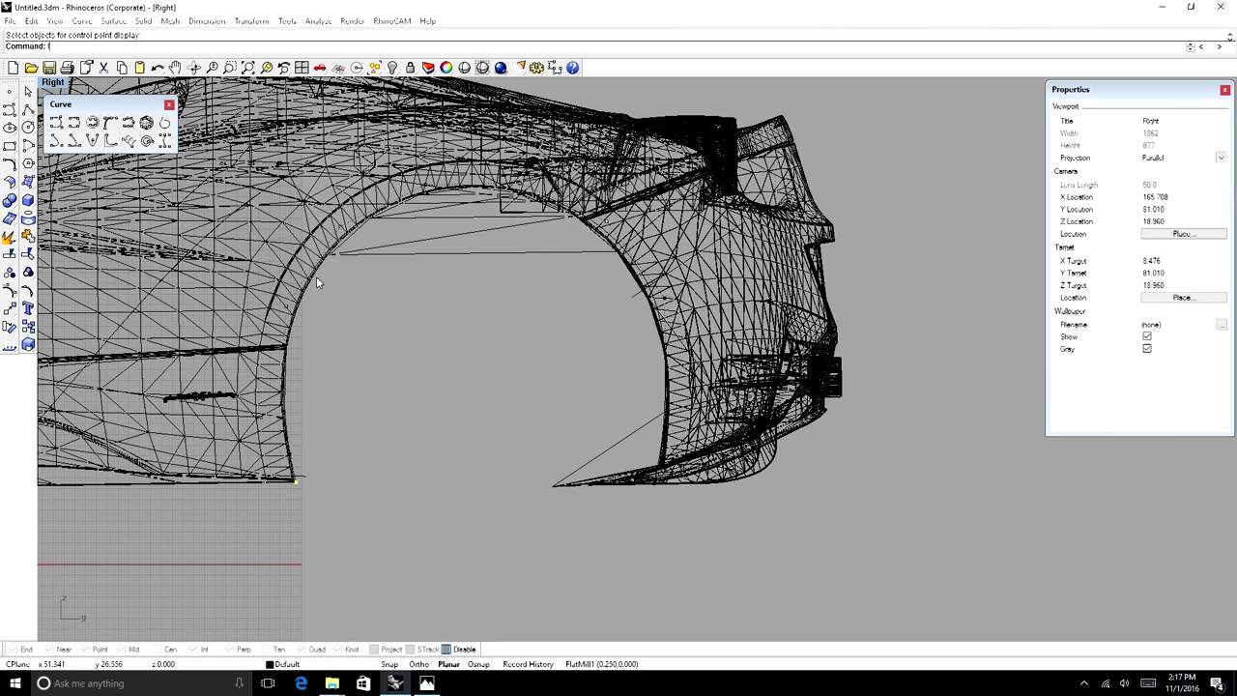
{"action": "key", "text": "F11"}
- Move the wheel-opening curve outward from the car body in the Top view and check its position in the Front view
{"action": "left_click", "coordinate": [318, 259]}
{"action": "type", "text": "top"}
{"action": "key", "text": "Return"}
{"action": "scroll", "coordinate": [400, 360], "scroll_direction": "down", "scroll_amount": 6}
{"action": "left_click_drag", "start_coordinate": [480, 446], "coordinate": [595, 448]}
{"action": "scroll", "coordinate": [595, 449], "scroll_direction": "down", "scroll_amount": 4}
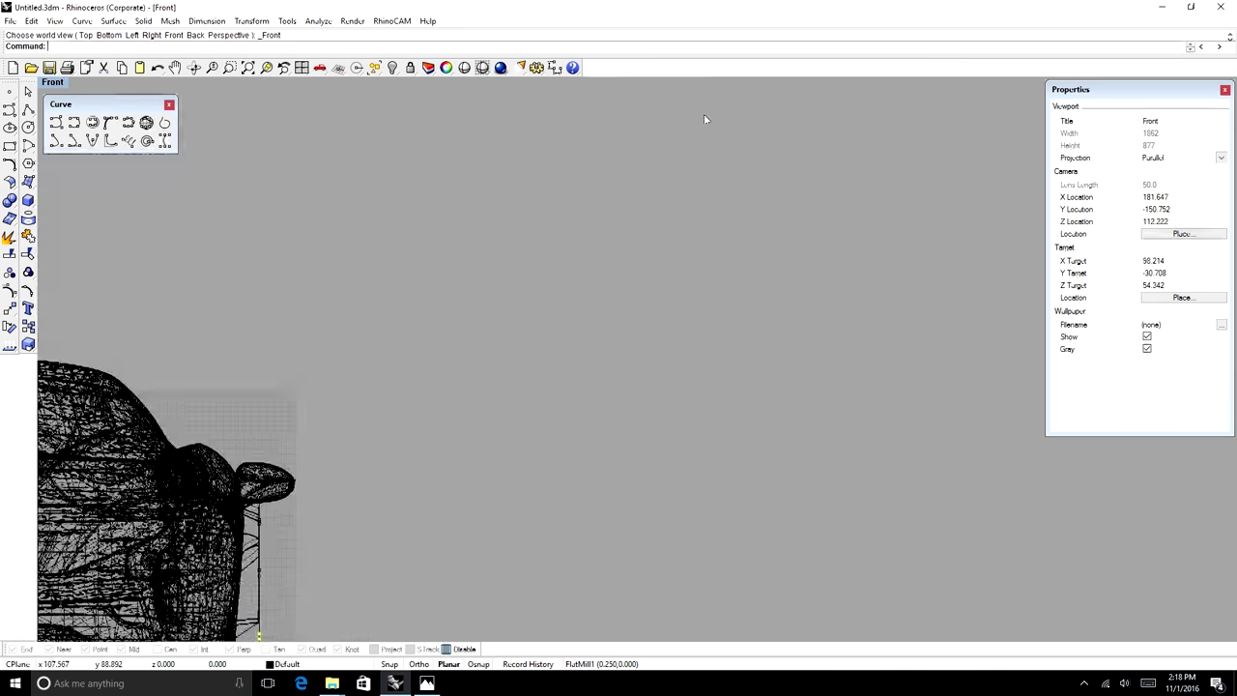
{"action": "left_click", "coordinate": [251, 21]}
{"action": "left_click", "coordinate": [183, 242]}
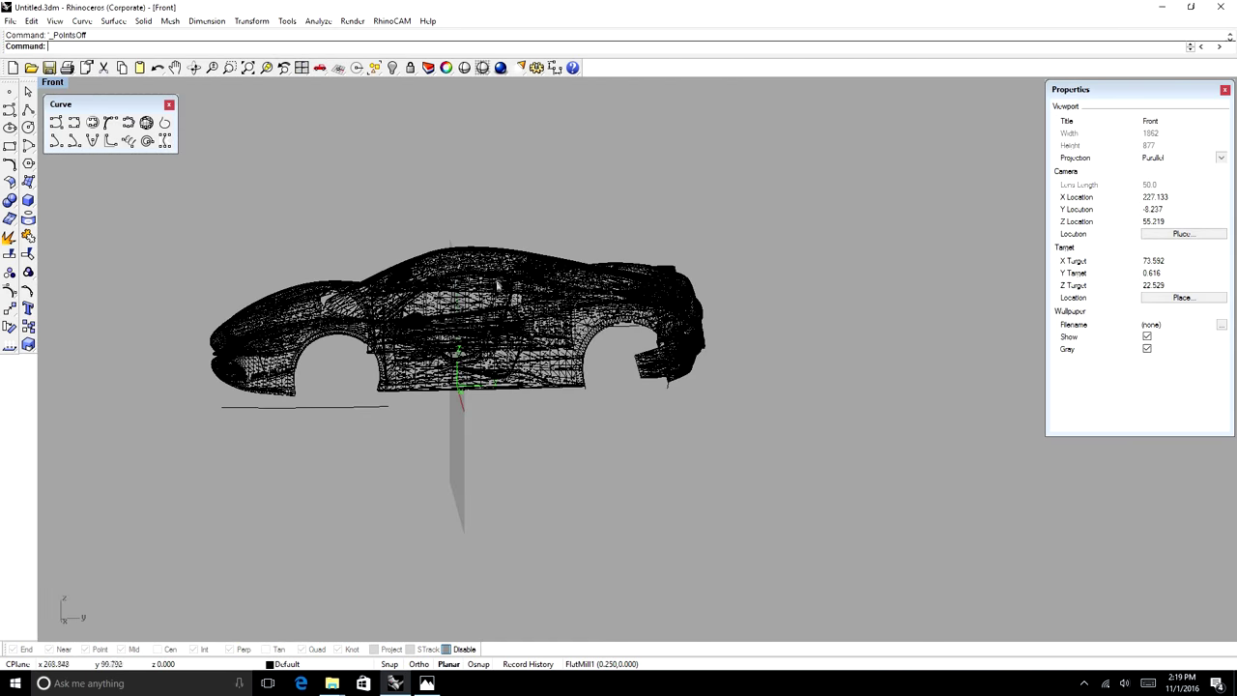
- Hide the chassis and door meshes and all remaining body meshes around the fender curves
{"action": "left_click", "coordinate": [485, 334]}
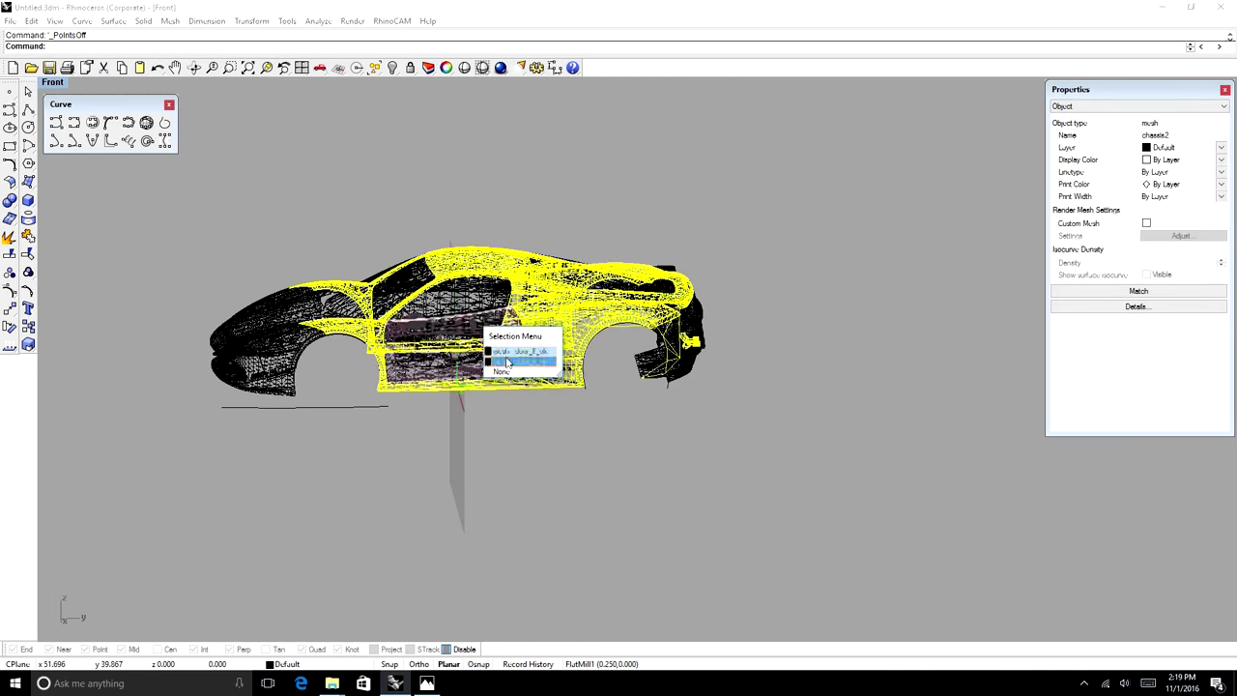
{"action": "left_click", "coordinate": [506, 363]}
{"action": "scroll", "coordinate": [561, 213], "scroll_direction": "up", "scroll_amount": 5}
{"action": "key", "text": "ctrl+h"}
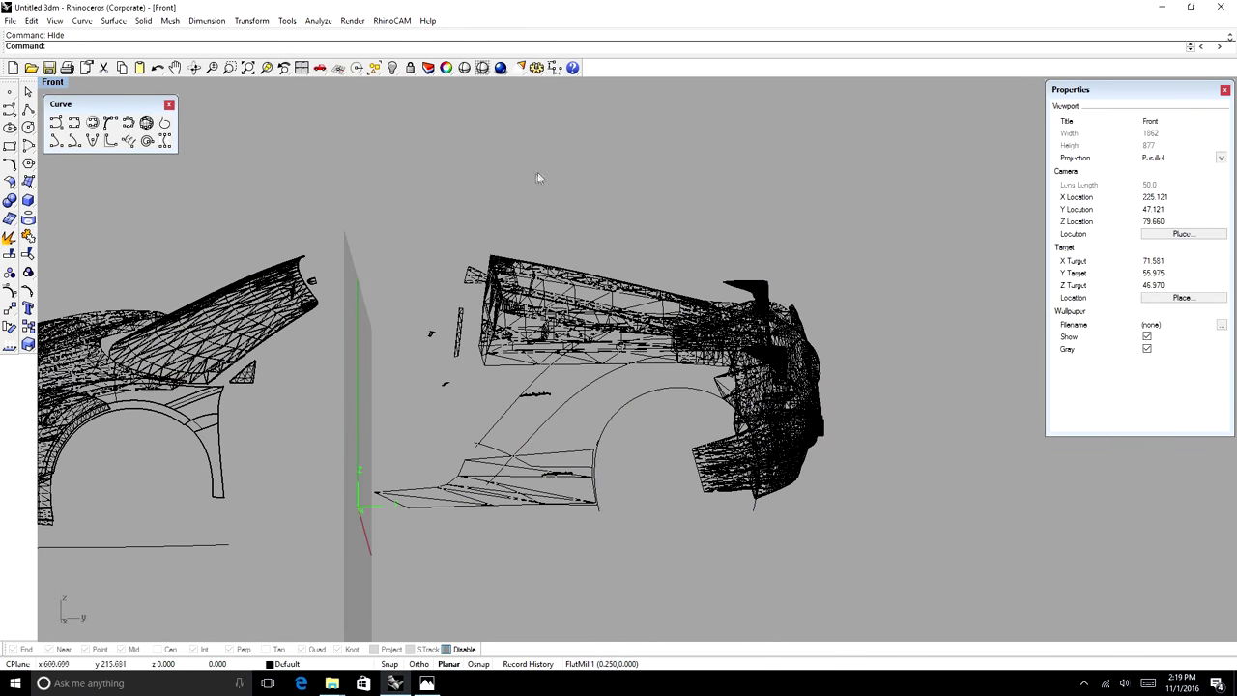
{"action": "left_click_drag", "start_coordinate": [538, 175], "coordinate": [405, 377]}
{"action": "left_click_drag", "start_coordinate": [902, 309], "coordinate": [820, 389], "text": "shift"}
{"action": "left_click", "coordinate": [840, 403]}
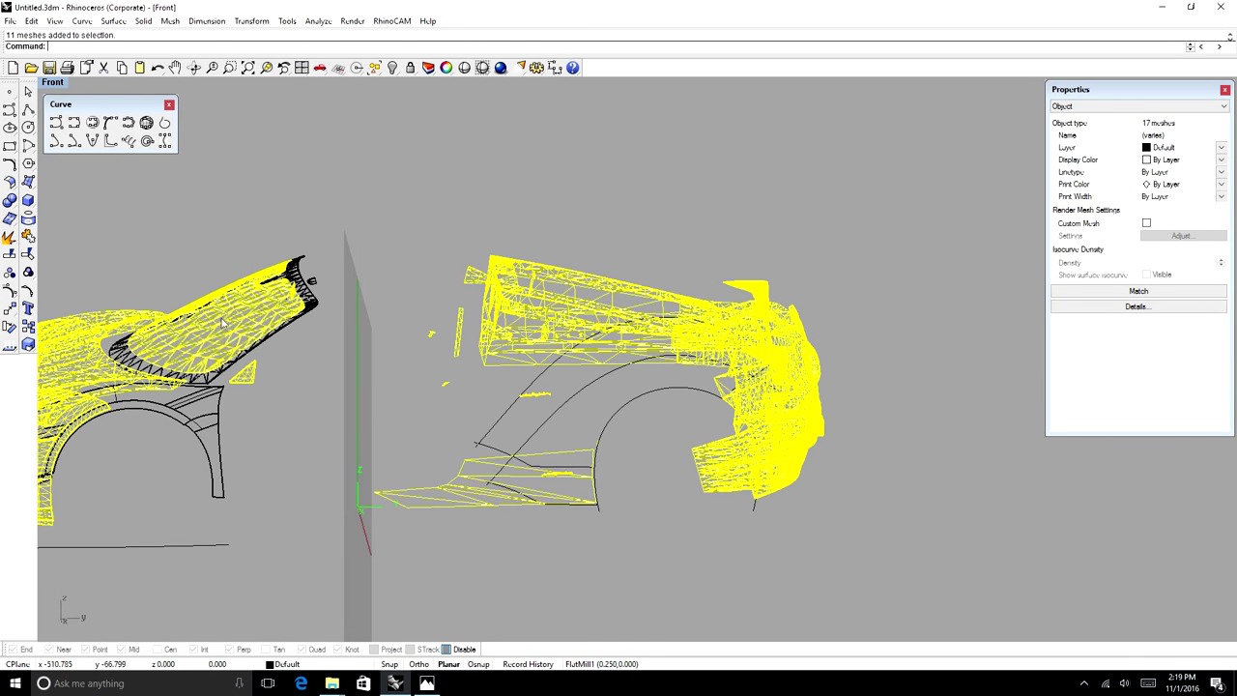
{"action": "scroll", "coordinate": [400, 338], "scroll_direction": "down", "scroll_amount": 5}
{"action": "key", "text": "ctrl+h"}
- Split the rear arch curve at two points near its lower front end and delete the short segment between them
{"action": "left_click", "coordinate": [194, 68]}
{"action": "left_click_drag", "start_coordinate": [607, 406], "coordinate": [660, 400]}
{"action": "scroll", "coordinate": [520, 435], "scroll_direction": "up", "scroll_amount": 6}
{"action": "left_click", "coordinate": [411, 437]}
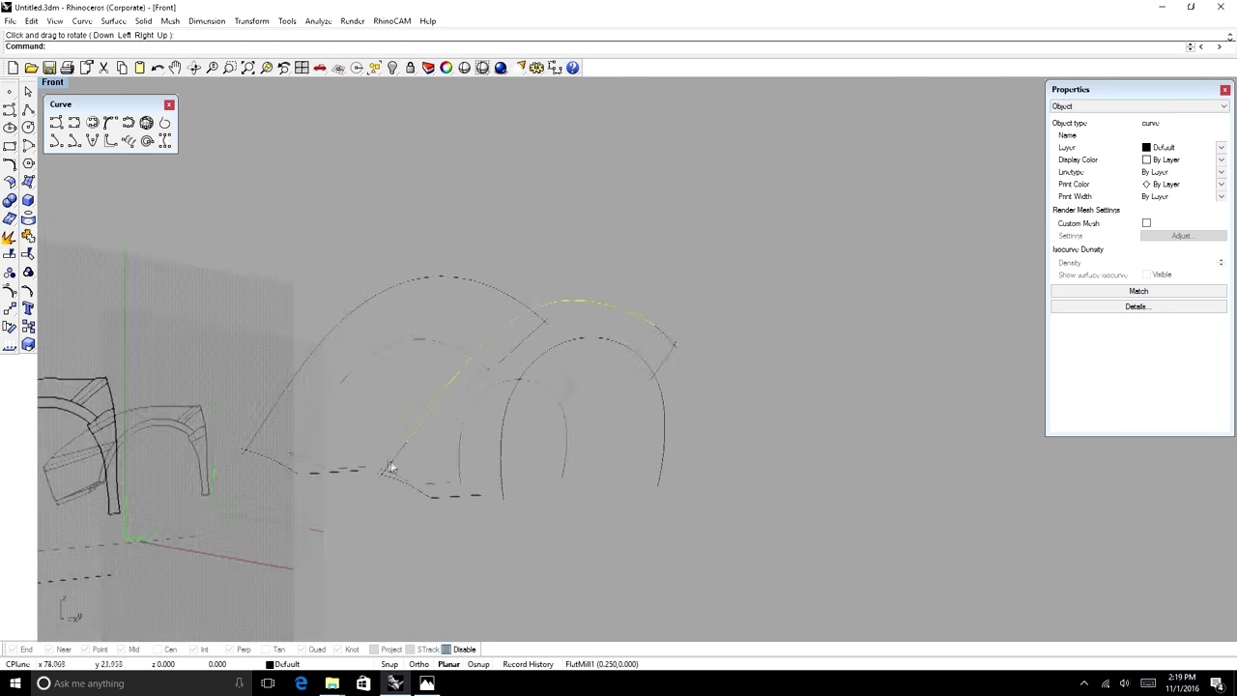
{"action": "scroll", "coordinate": [392, 462], "scroll_direction": "up", "scroll_amount": 15}
{"action": "type", "text": "split"}
{"action": "key", "text": "Return"}
{"action": "left_click", "coordinate": [265, 46]}
{"action": "left_click", "coordinate": [428, 276]}
{"action": "left_click", "coordinate": [372, 347]}
{"action": "key", "text": "Delete"}
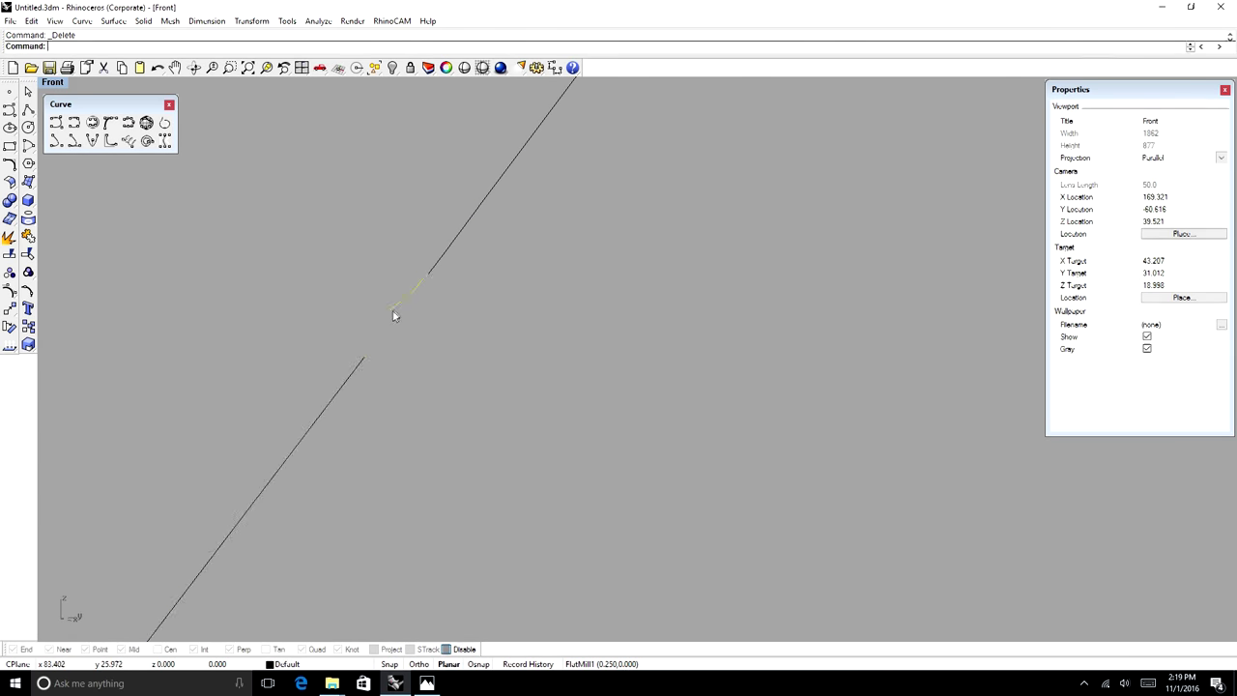
- Close the gap in the rear arch curve and join its pieces into one curve
{"action": "left_click", "coordinate": [322, 347]}
{"action": "left_click", "coordinate": [331, 331], "text": "shift"}
{"action": "scroll", "coordinate": [320, 342], "scroll_direction": "down", "scroll_amount": 15}
{"action": "key", "text": "ctrl+j"}
{"action": "scroll", "coordinate": [414, 320], "scroll_direction": "up", "scroll_amount": 6}
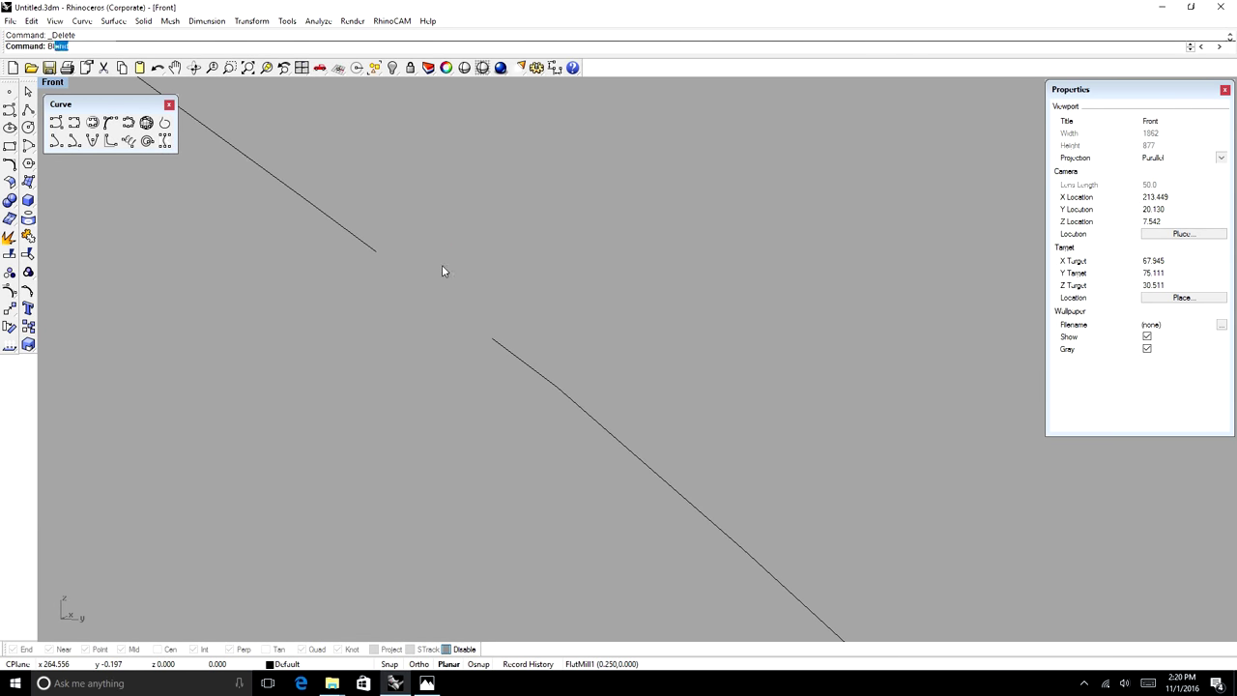
{"action": "scroll", "coordinate": [435, 396], "scroll_direction": "down", "scroll_amount": 4}
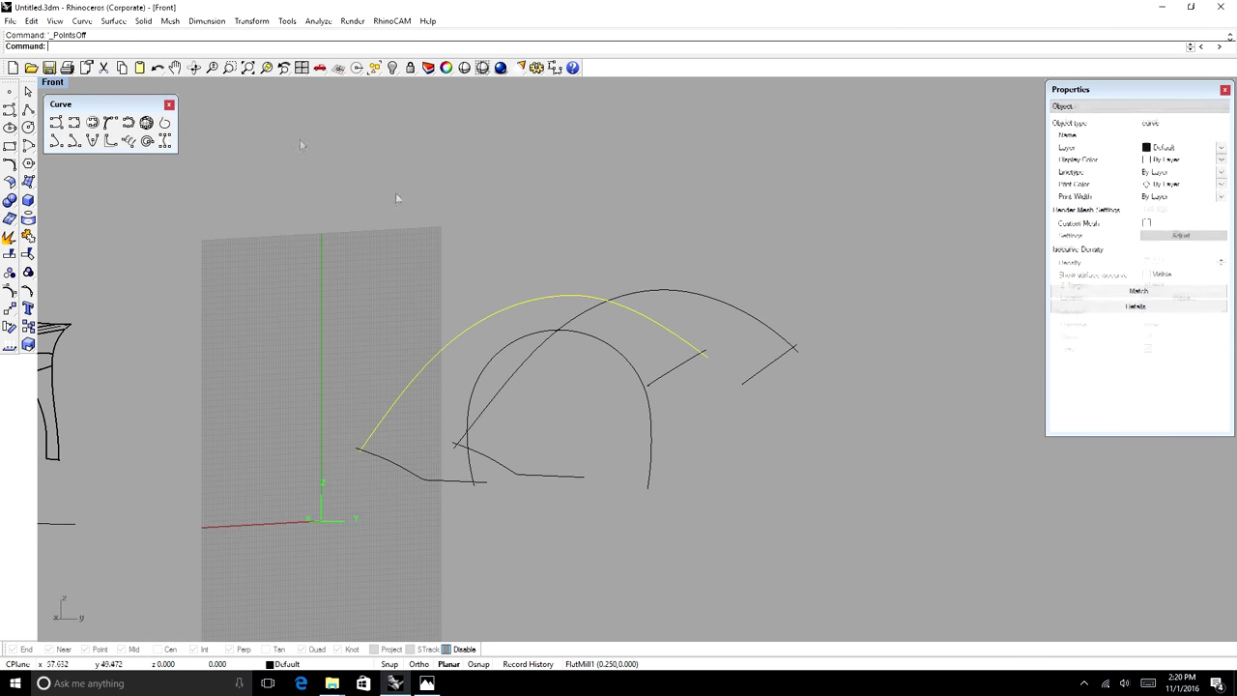
- Offset the wheel-opening curve inward in the Right view to make a second, smaller concentric opening curve
{"action": "left_click", "coordinate": [195, 68]}
{"action": "left_click_drag", "start_coordinate": [579, 289], "coordinate": [541, 367]}
{"action": "key", "text": "Escape"}
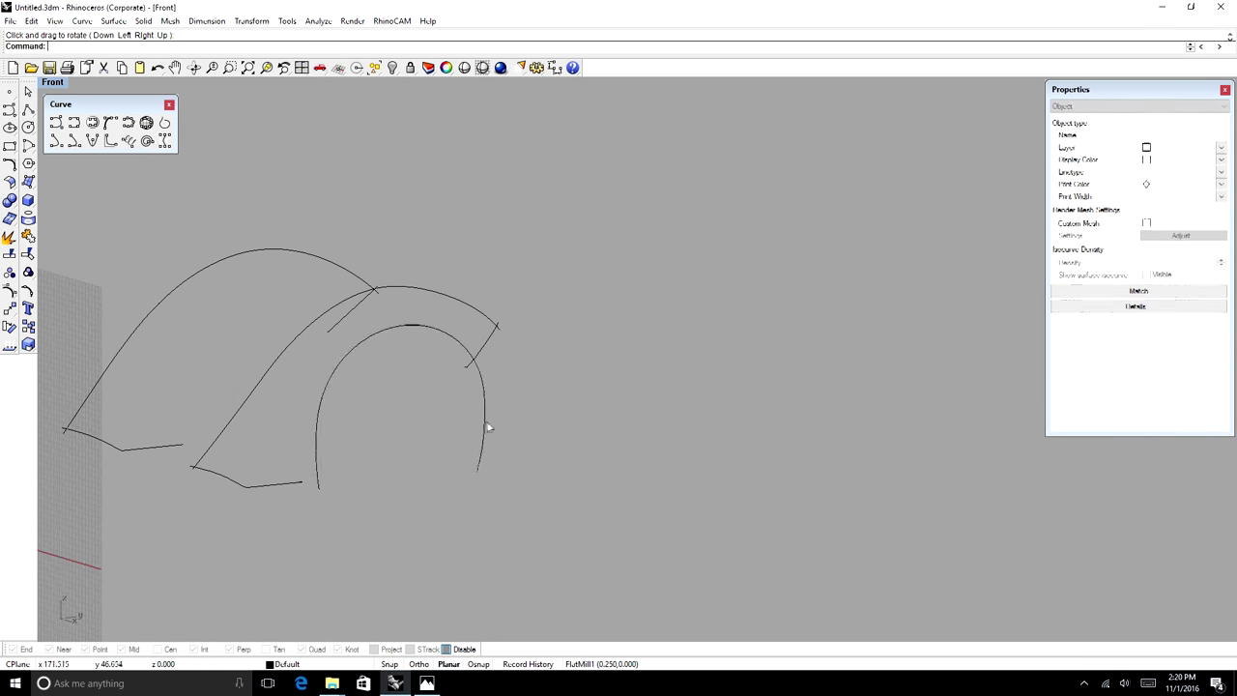
{"action": "left_click", "coordinate": [488, 425]}
{"action": "left_click", "coordinate": [320, 67]}
{"action": "type", "text": "Offs"}
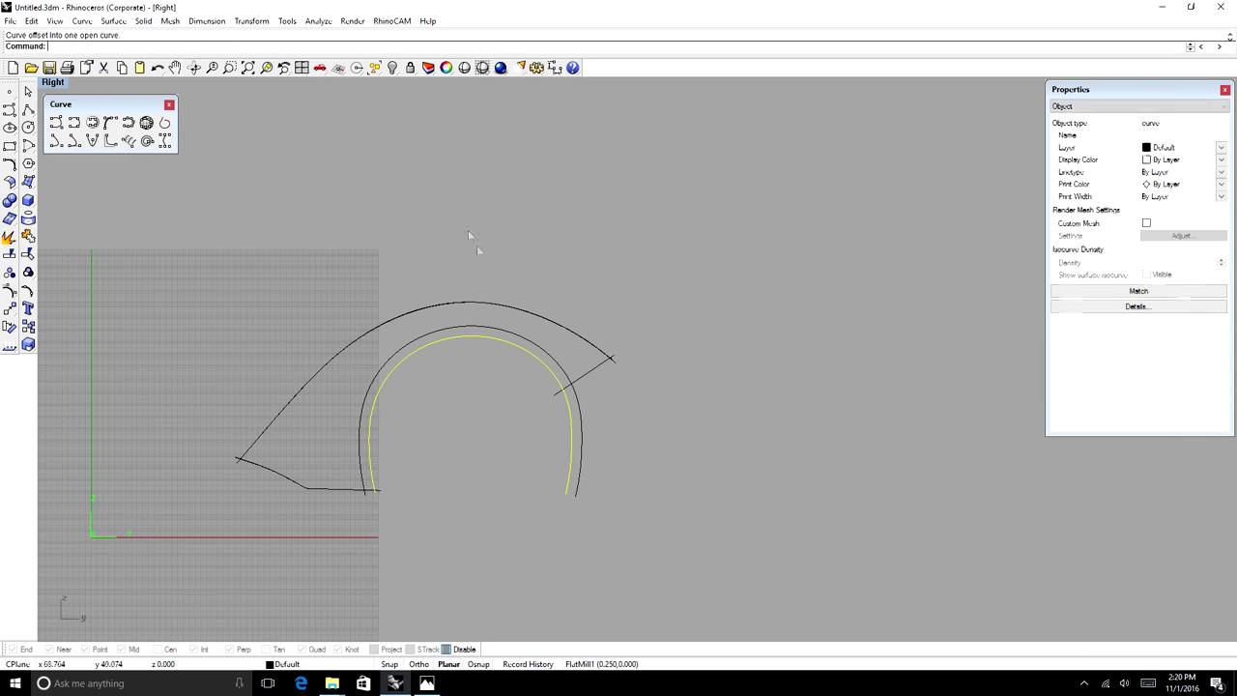
- Rebuild the lower sill curve with 12 points at degree 3, deleting the input curve
{"action": "left_click", "coordinate": [195, 68]}
{"action": "left_click_drag", "start_coordinate": [618, 328], "coordinate": [570, 420]}
{"action": "key", "text": "Escape"}
{"action": "left_click", "coordinate": [427, 204]}
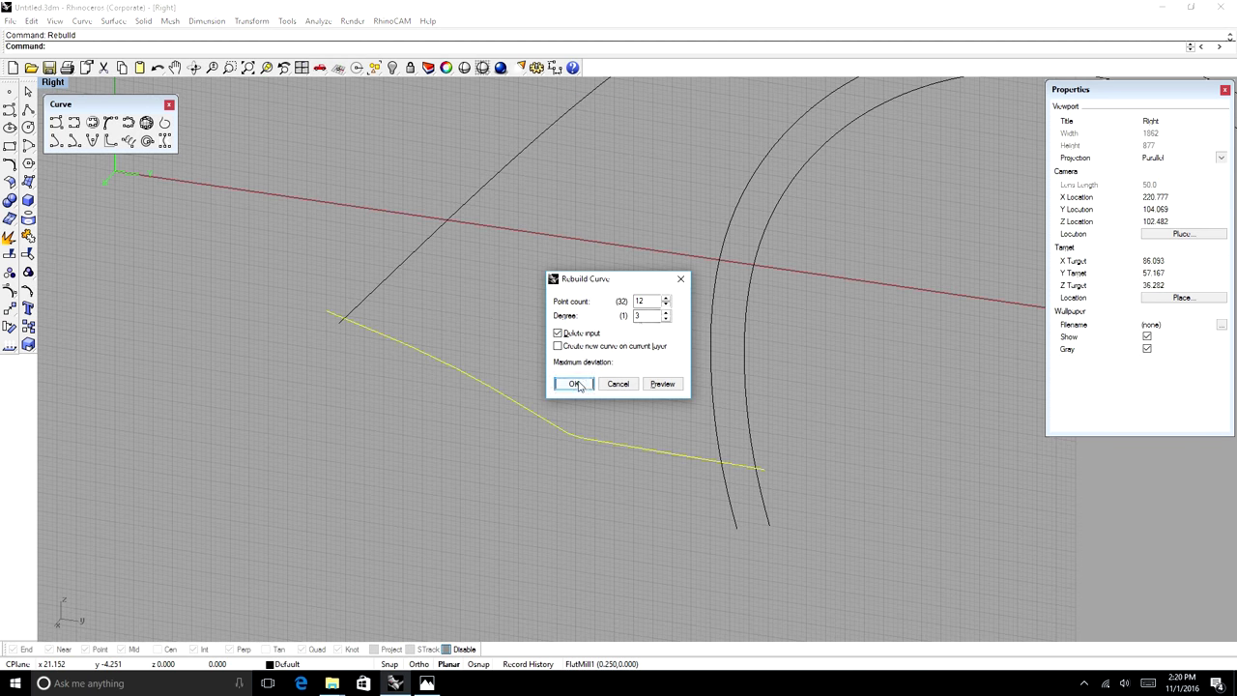
{"action": "right_click_drag", "start_coordinate": [580, 386], "coordinate": [729, 396], "text": "ctrl+shift"}
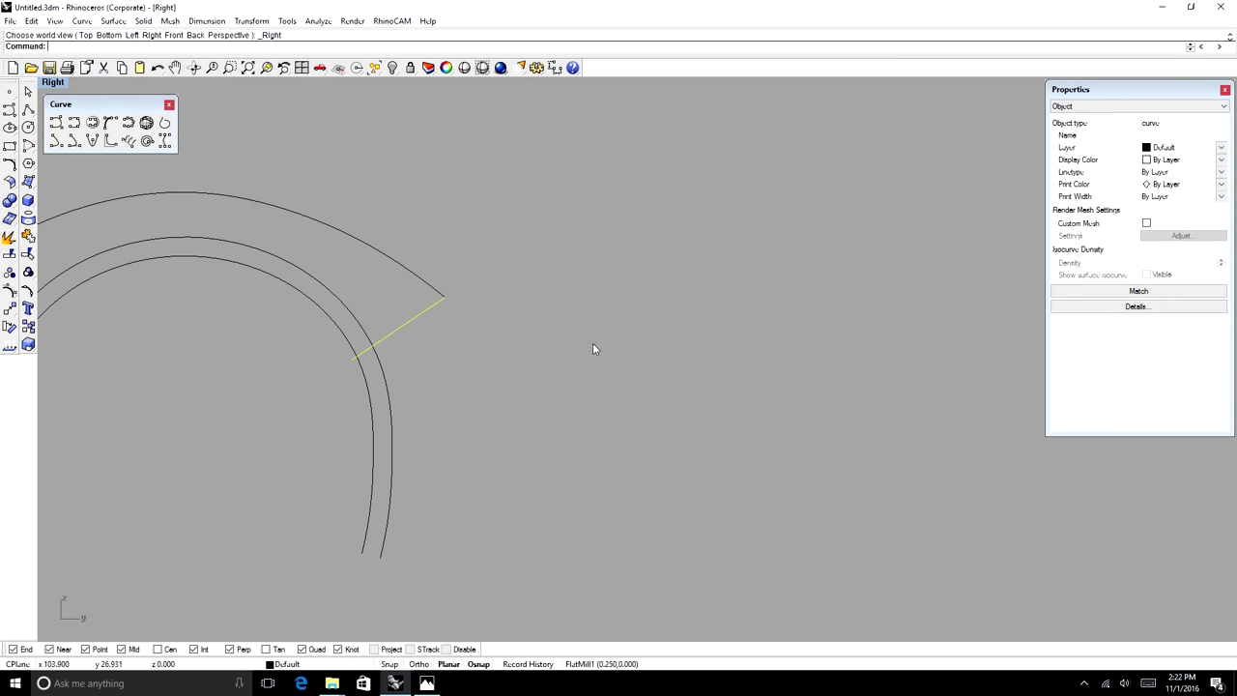
- Build a network surface from the rear fender's outline and cross-section curves
{"action": "scroll", "coordinate": [342, 336], "scroll_direction": "up", "scroll_amount": 10}
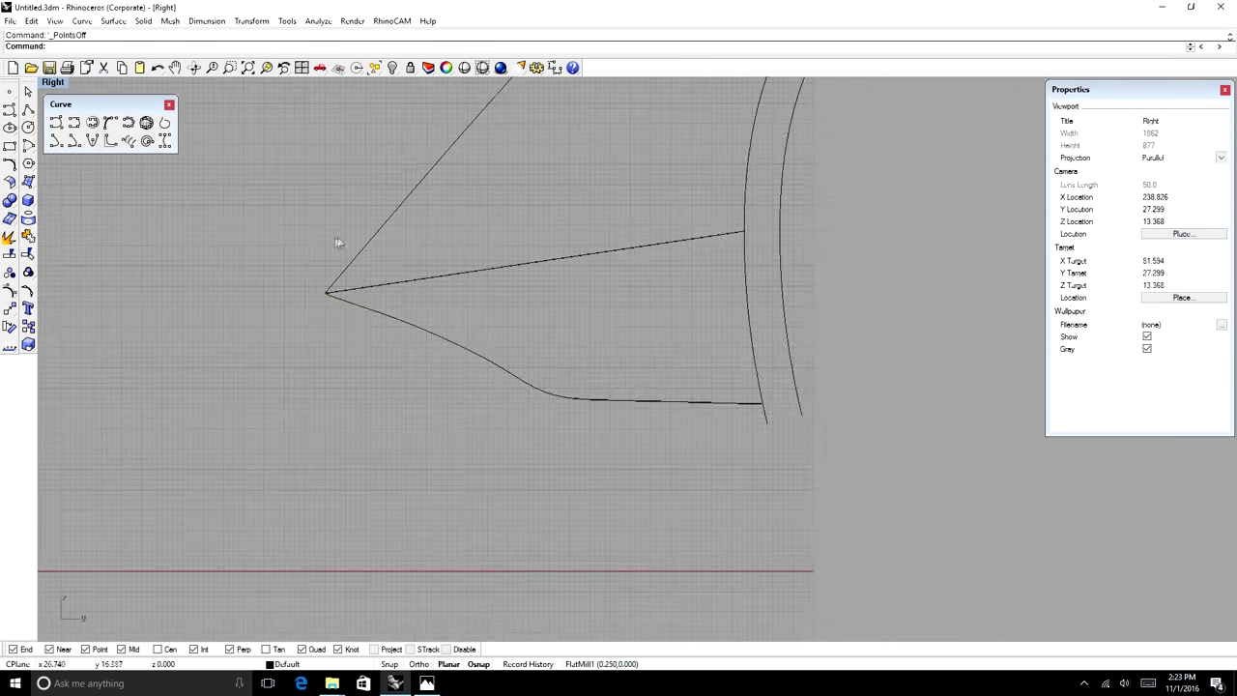
{"action": "left_click_drag", "start_coordinate": [677, 387], "coordinate": [794, 399]}
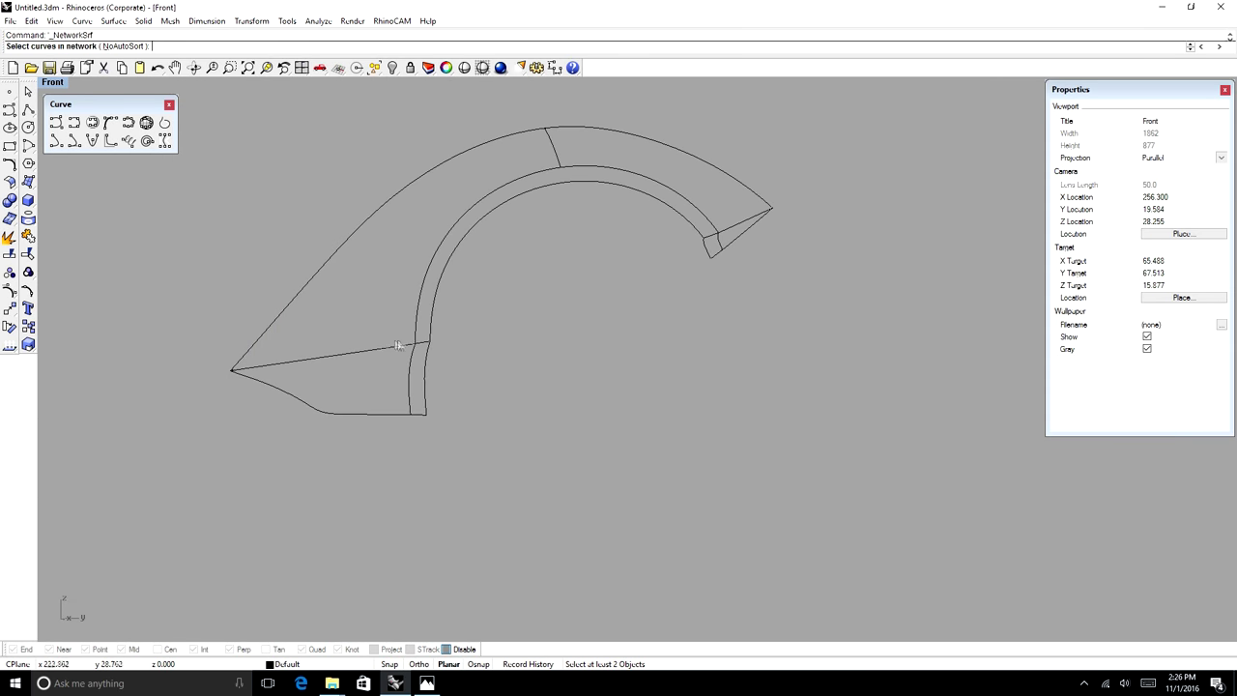
{"action": "key", "text": "Return"}
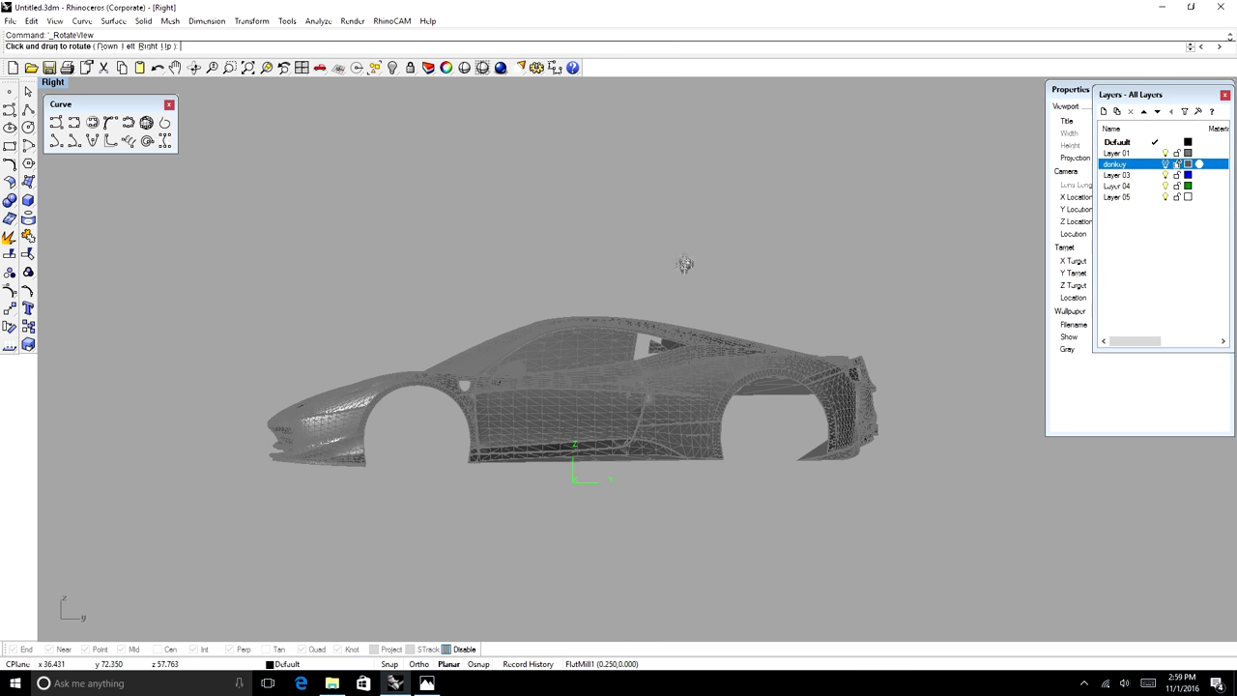
- Turn on the donkey layer to show the fenders on the car body and view them at an angle
{"action": "left_click_drag", "start_coordinate": [684, 264], "coordinate": [684, 293]}
{"action": "left_click", "coordinate": [320, 68]}
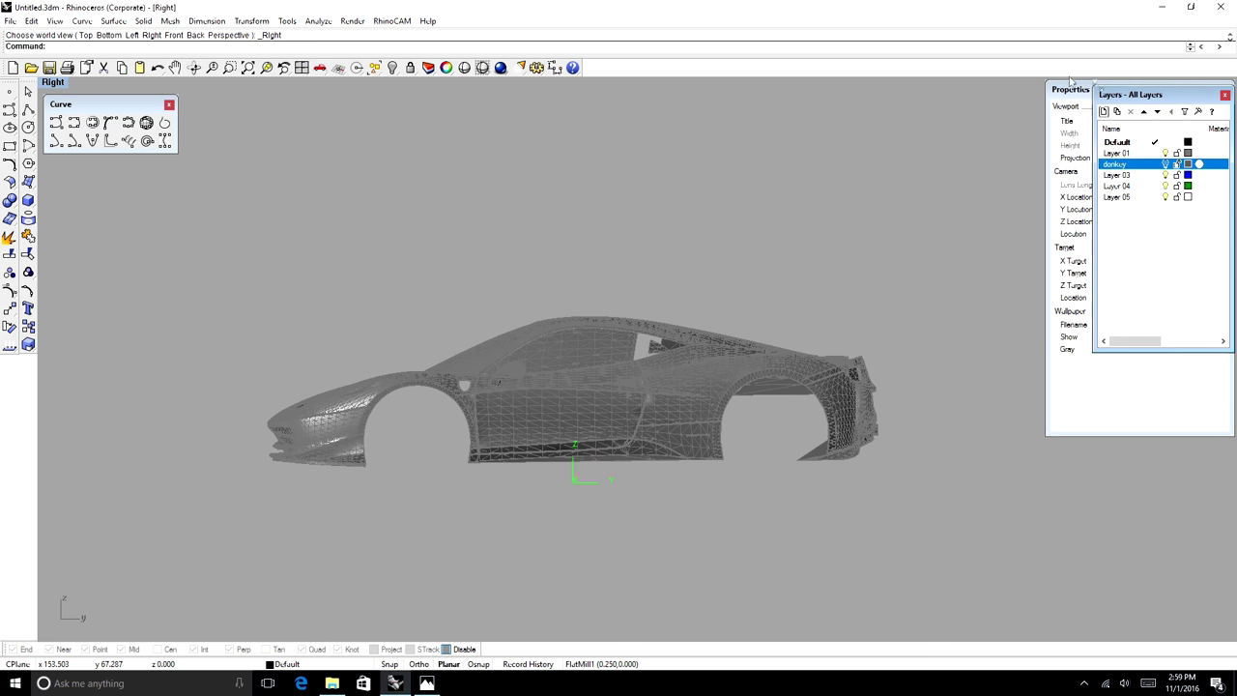
{"action": "left_click", "coordinate": [1166, 165]}
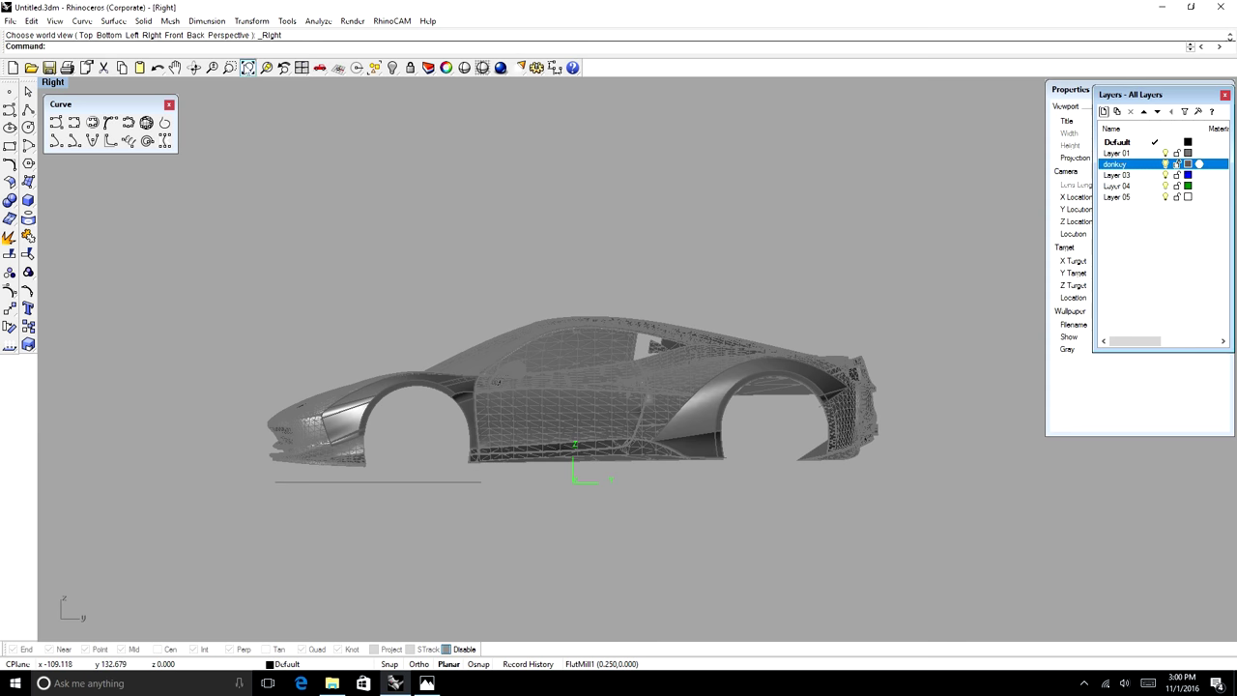
{"action": "left_click_drag", "start_coordinate": [583, 398], "coordinate": [652, 436]}
{"action": "key", "text": "Return"}
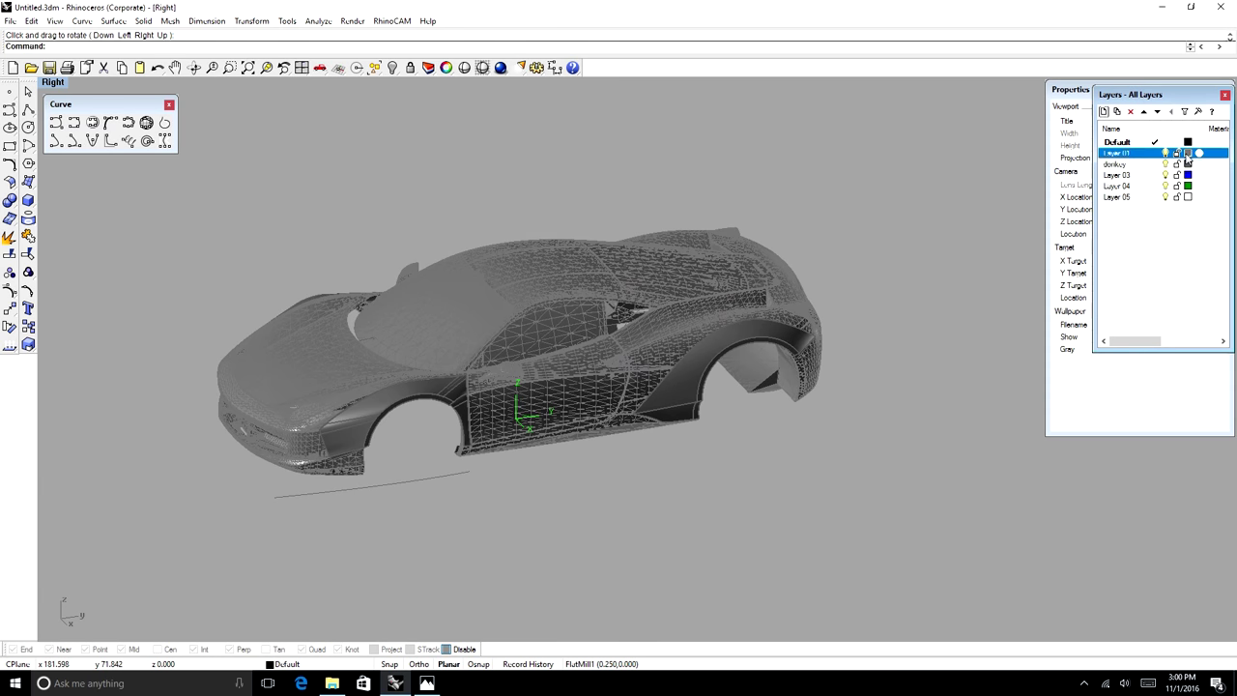
- Set Layer 01's colour to a bright blue (R 52, G 43, B 247) to distinguish the body from the fenders
{"action": "left_click", "coordinate": [1186, 155]}
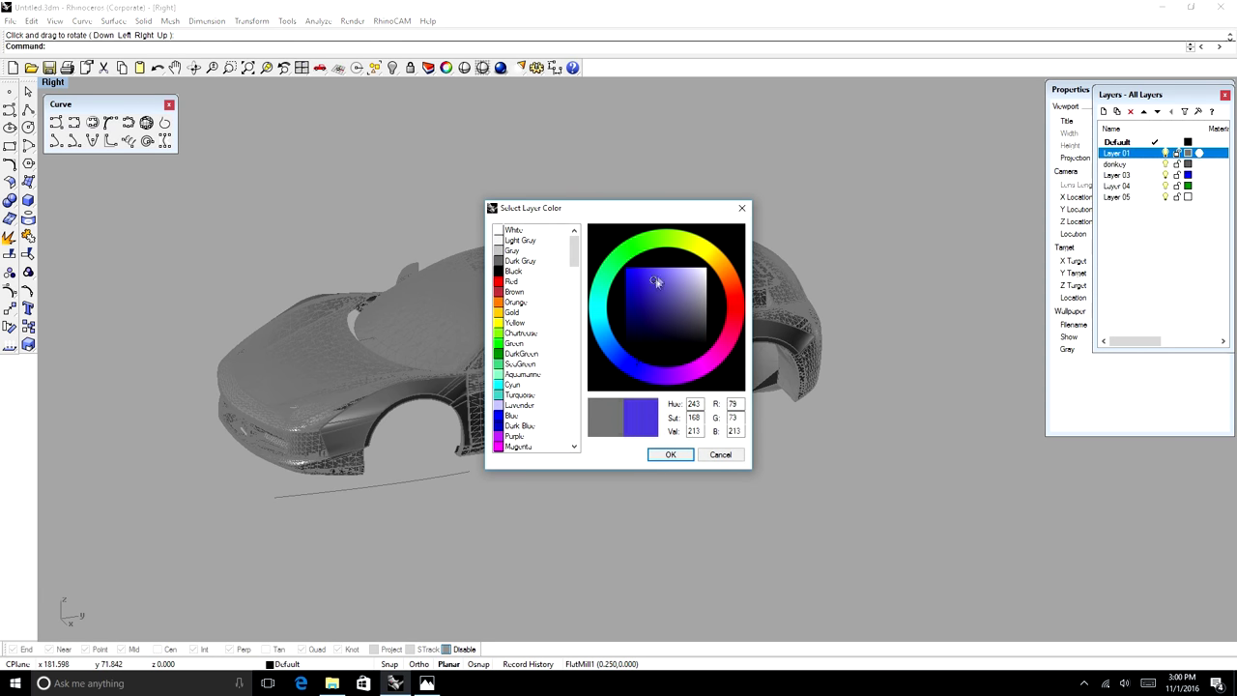
{"action": "left_click_drag", "start_coordinate": [657, 273], "coordinate": [628, 269]}
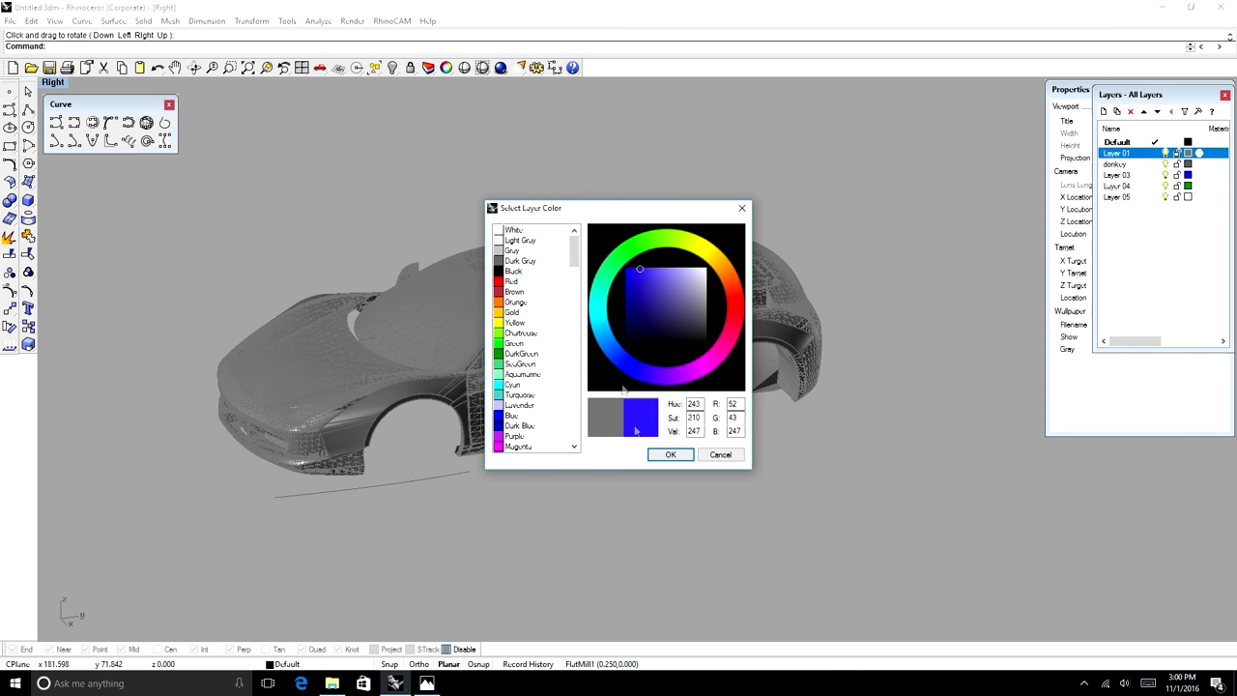
{"action": "left_click", "coordinate": [669, 454]}
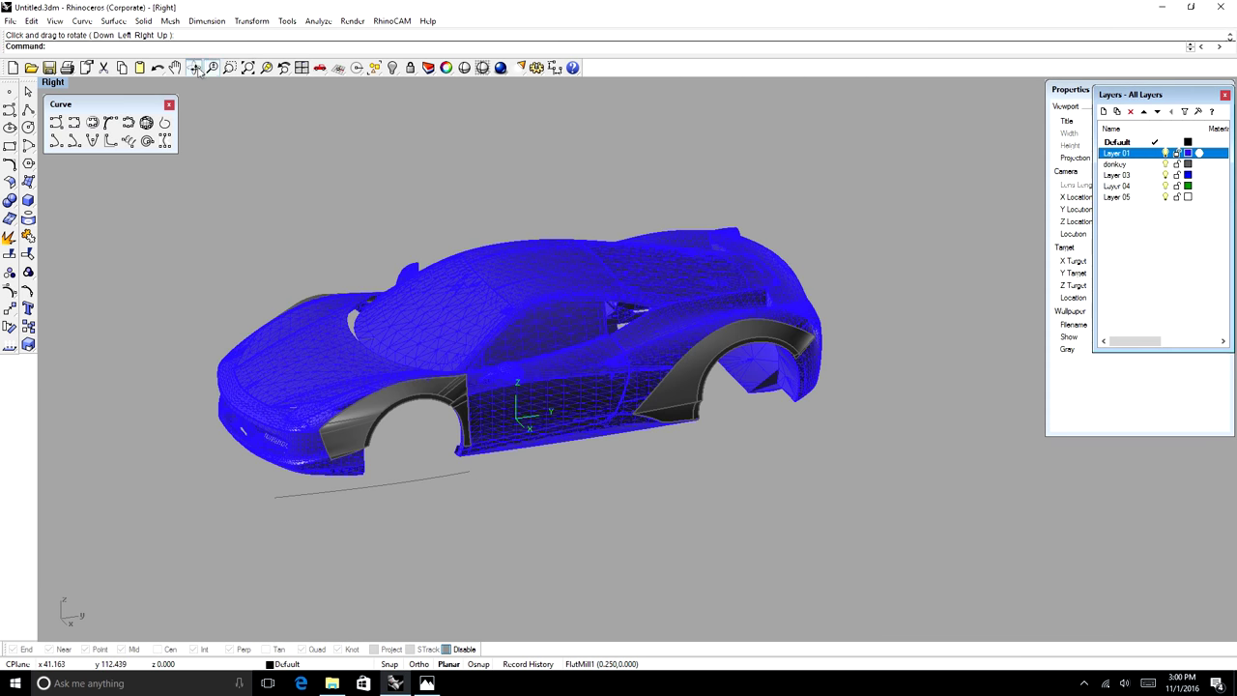
- Set the viewport to Rendered display mode and view the widebody car from its front and rear quarters
{"action": "left_click_drag", "start_coordinate": [863, 440], "coordinate": [794, 357]}
{"action": "right_click", "coordinate": [51, 85]}
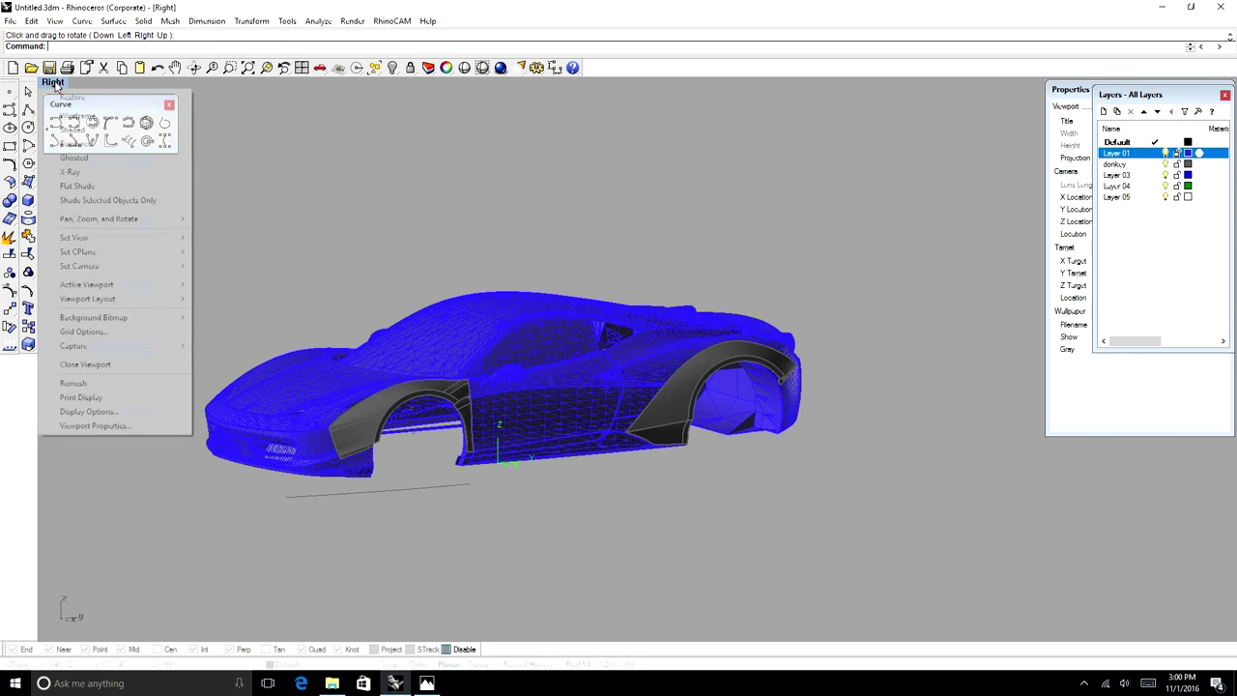
{"action": "left_click", "coordinate": [72, 129]}
{"action": "right_click", "coordinate": [49, 84]}
{"action": "left_click", "coordinate": [70, 143]}
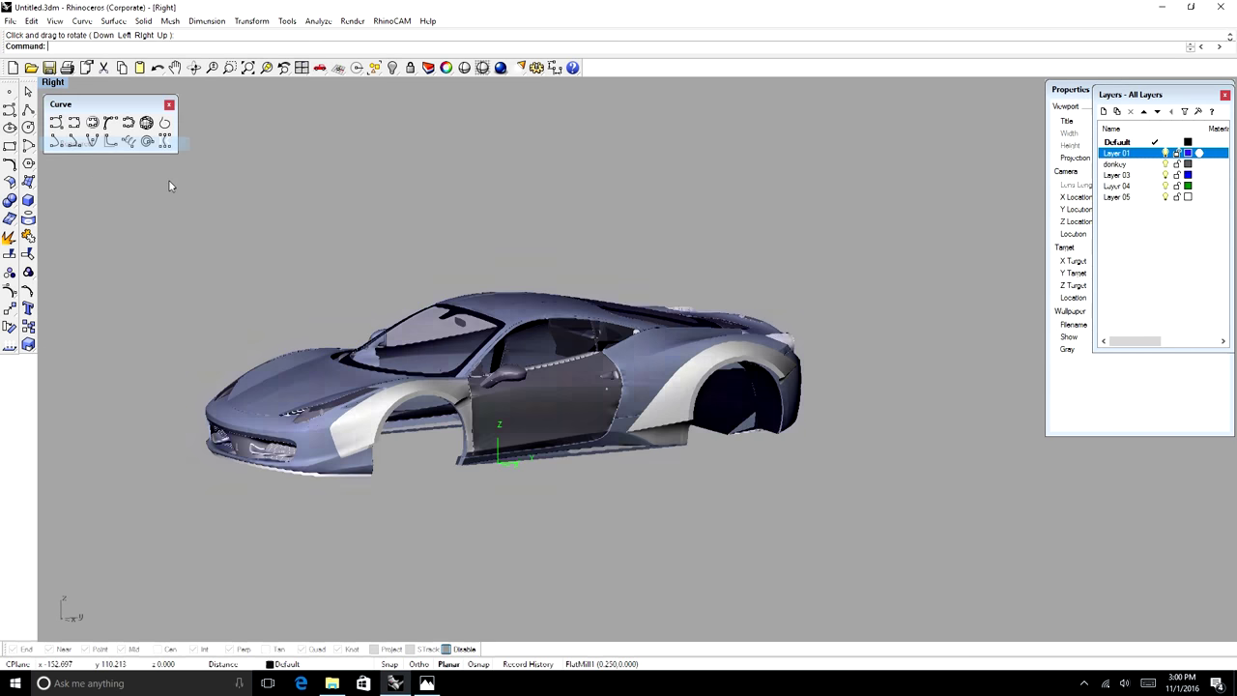
{"action": "scroll", "coordinate": [460, 417], "scroll_direction": "up", "scroll_amount": 2}
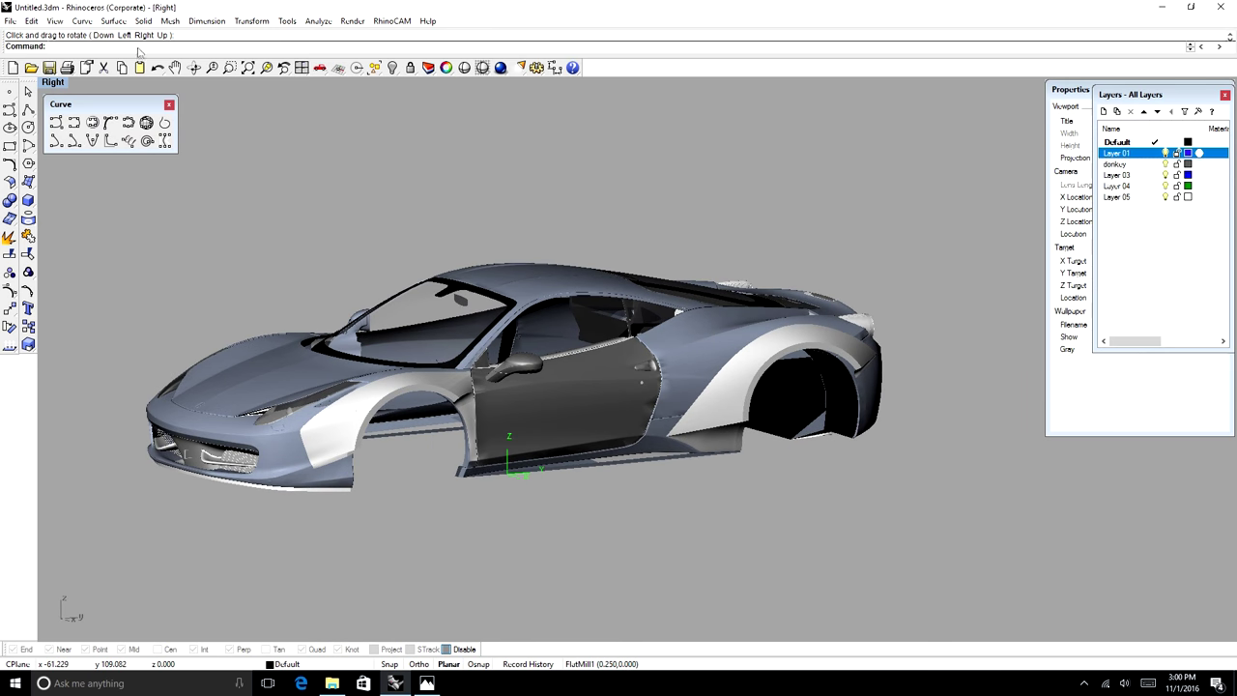
{"action": "right_click_drag", "start_coordinate": [861, 417], "coordinate": [706, 423]}
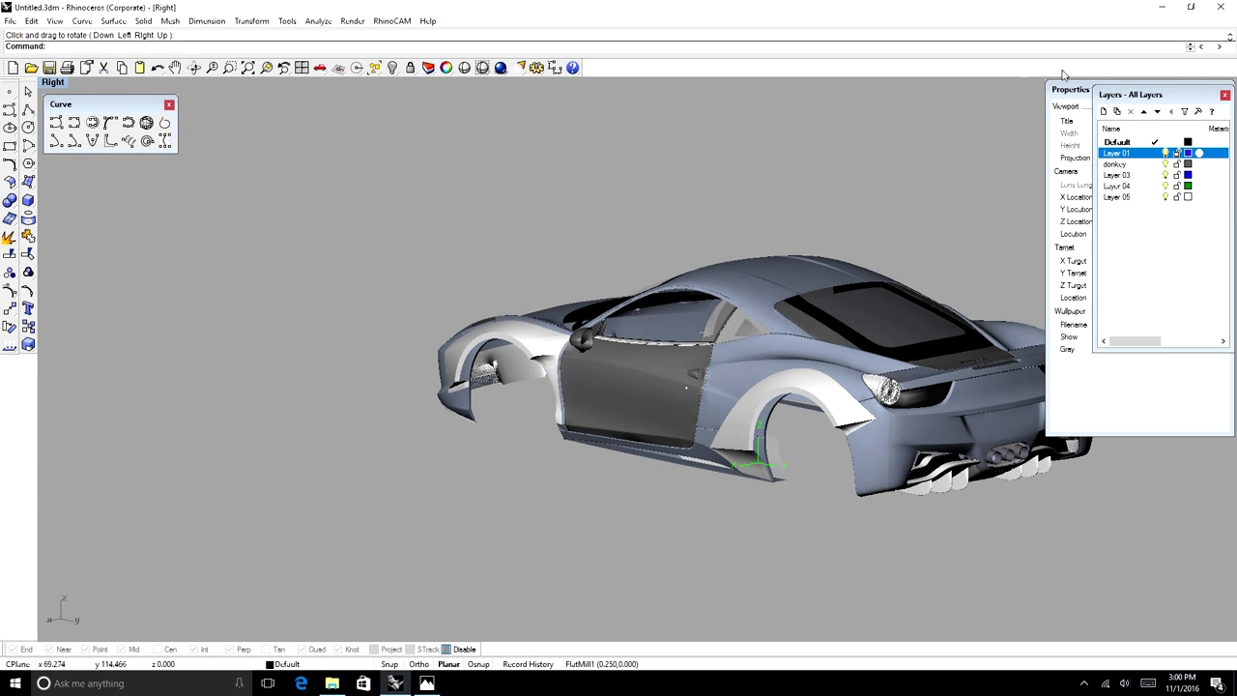
- Close the object properties and toggle the donkey layer off and on to compare the rear quarter with and without fenders
{"action": "left_click", "coordinate": [1224, 94]}
{"action": "left_click", "coordinate": [1223, 93]}
{"action": "left_click", "coordinate": [1166, 165]}
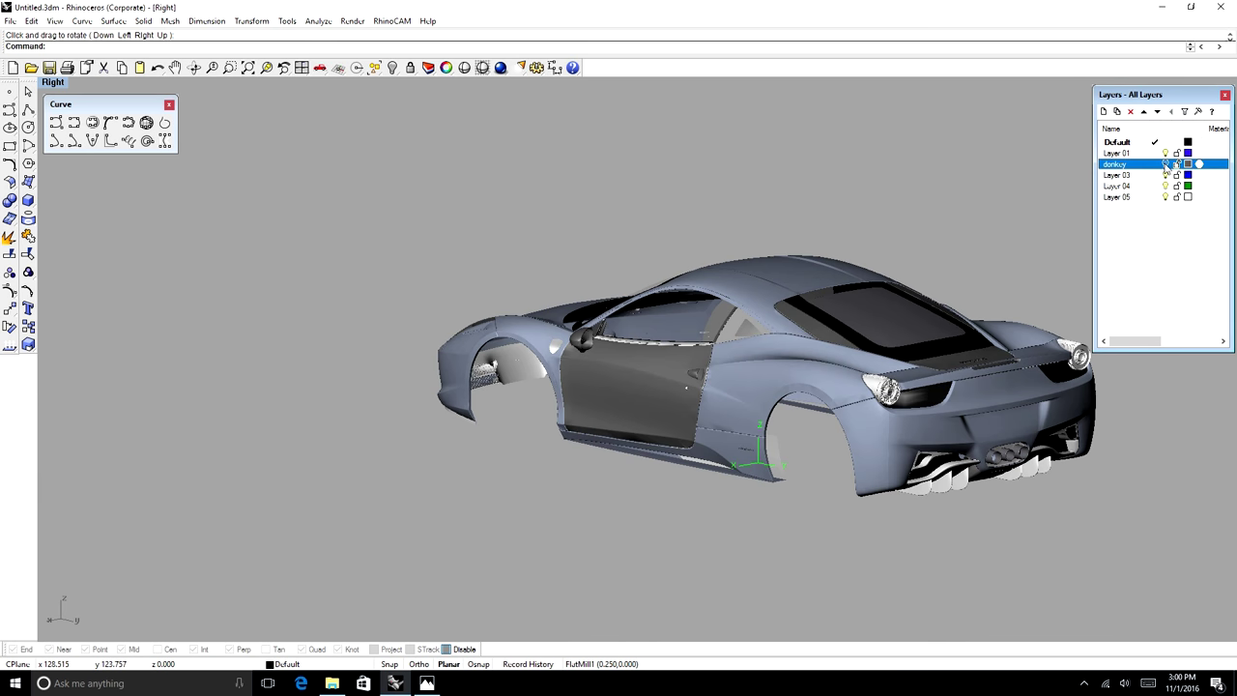
{"action": "left_click", "coordinate": [1166, 165]}
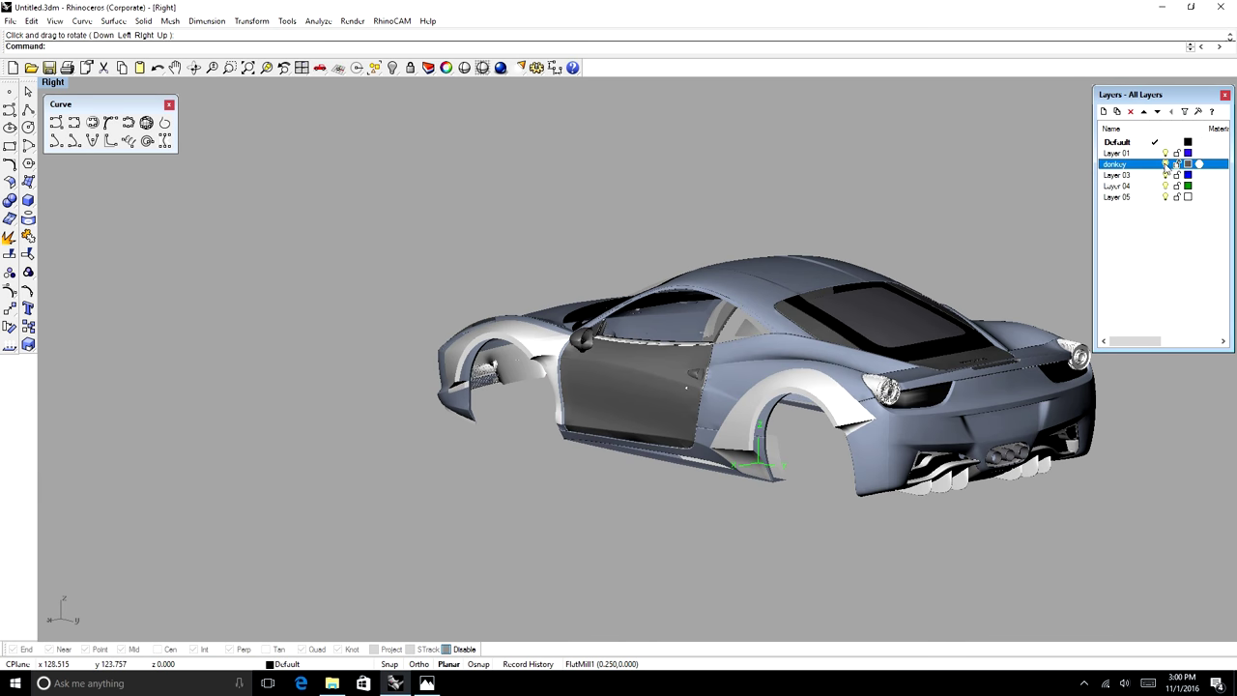
- View the car head-on and toggle the donkey layer off and on to compare its width with and without fenders
{"action": "left_click", "coordinate": [193, 70]}
{"action": "left_click_drag", "start_coordinate": [443, 317], "coordinate": [780, 304]}
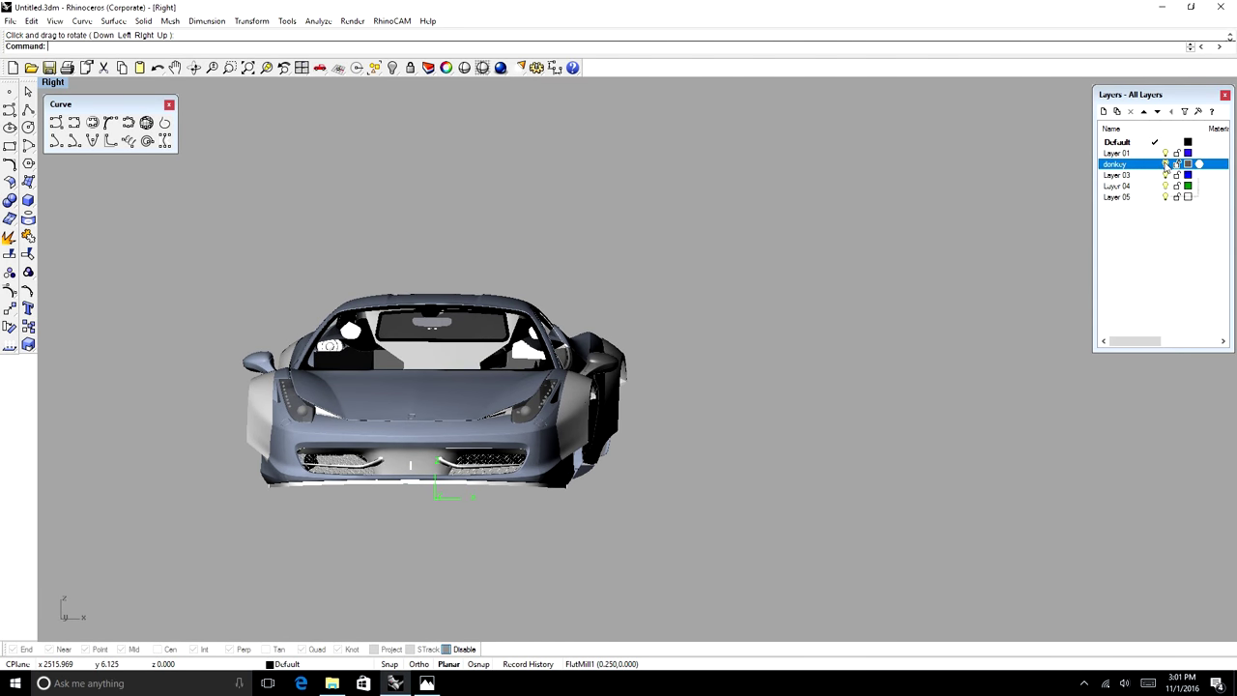
{"action": "left_click", "coordinate": [1166, 165]}
{"action": "left_click", "coordinate": [1165, 166]}
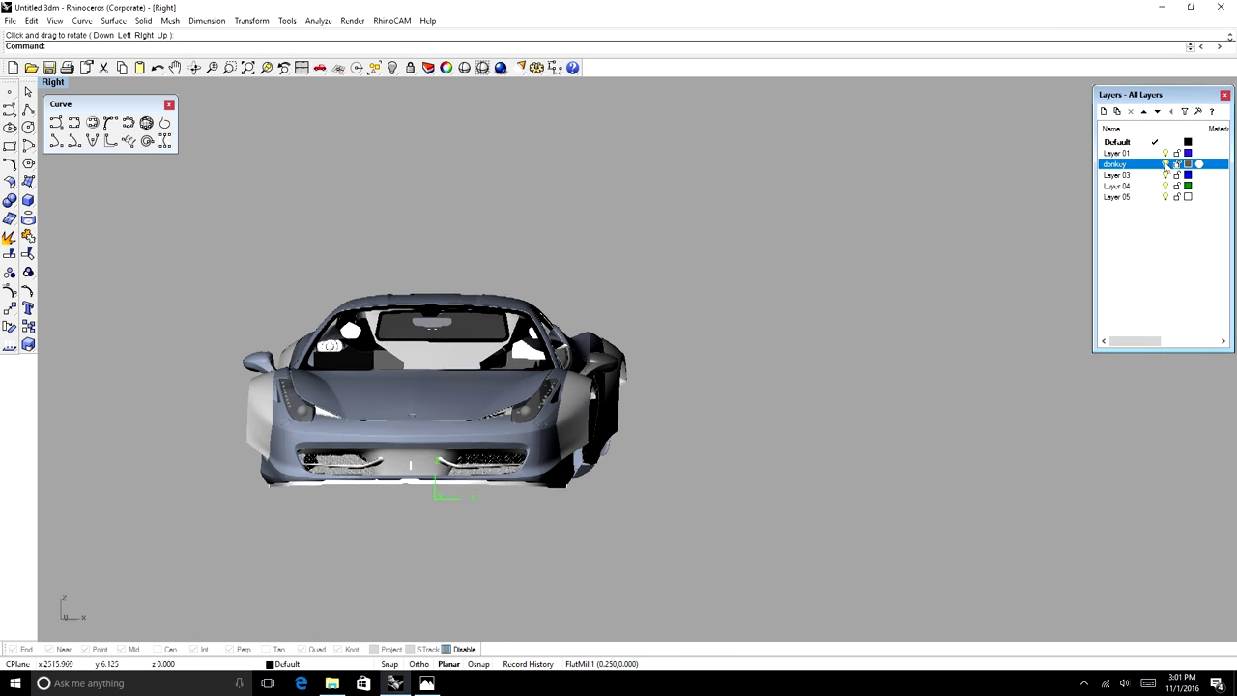